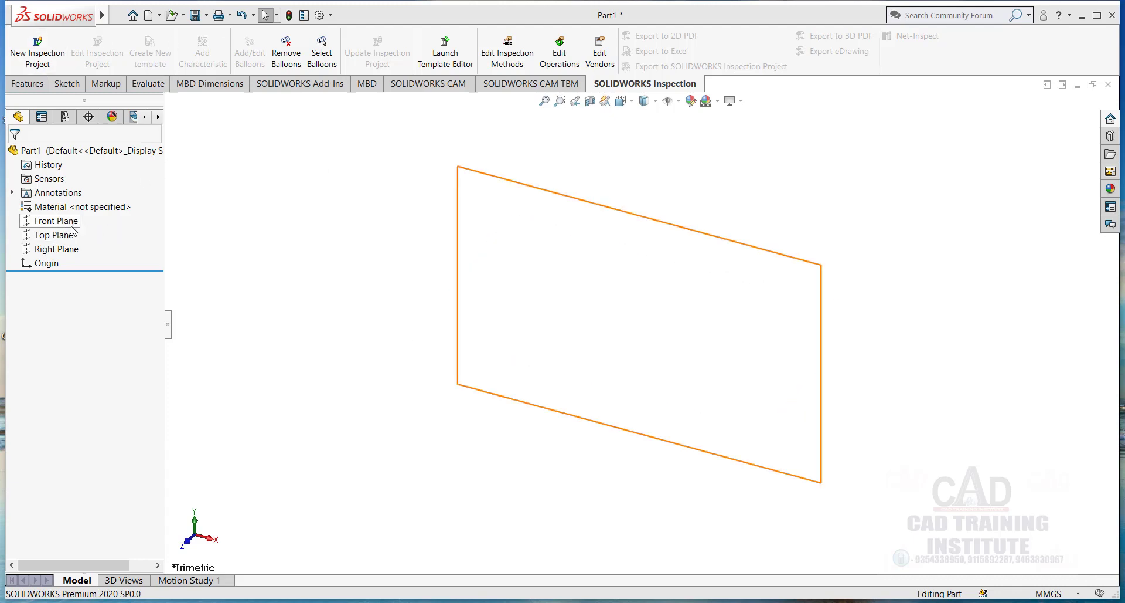
Sketch two concentric circles centred on the origin of the Front Plane, about 103 mm and 57 mm in diameter.
right_click(63, 223)
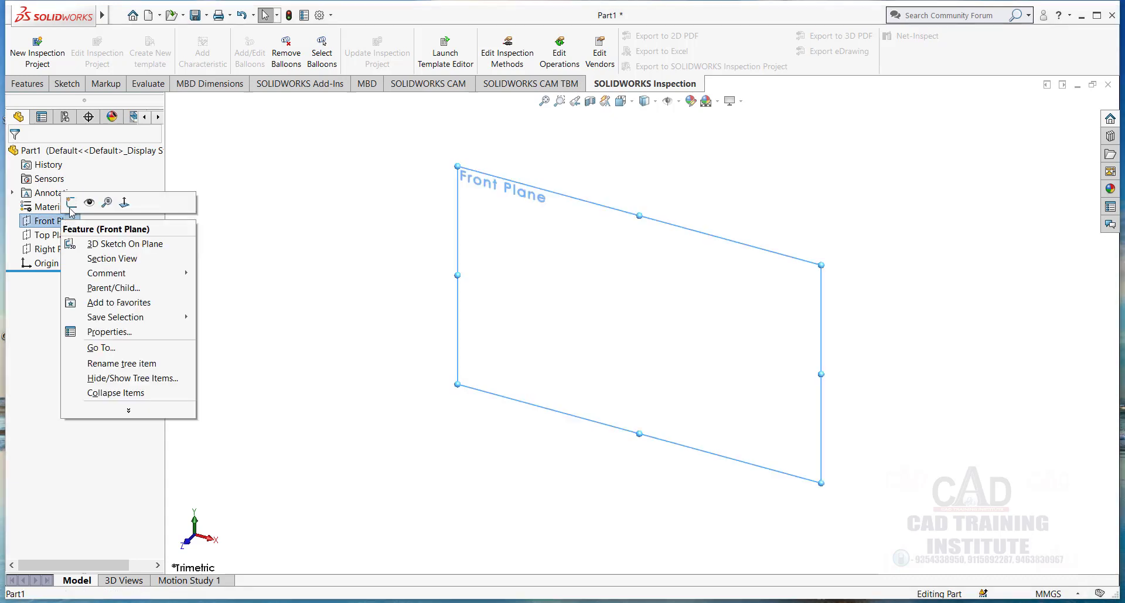
left_click(72, 203)
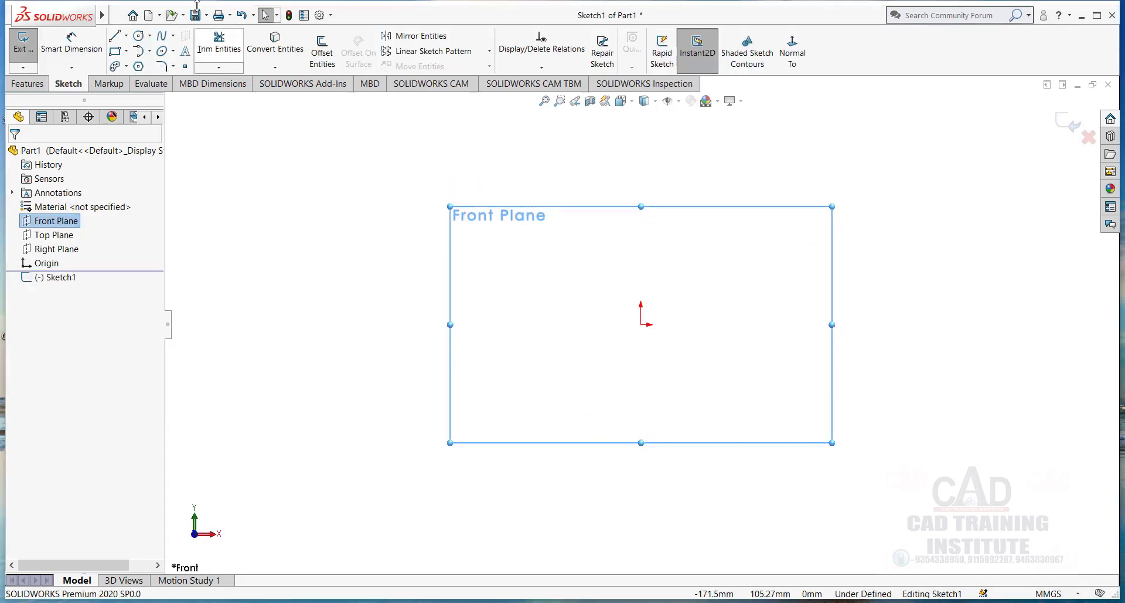
left_click(138, 36)
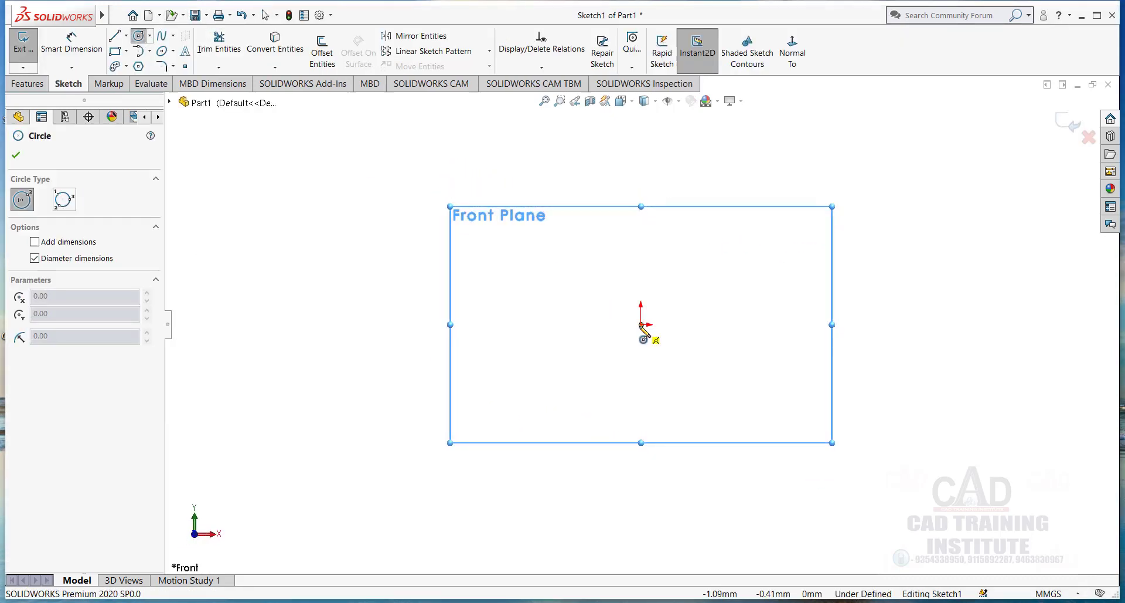
left_click(642, 324)
left_click(735, 387)
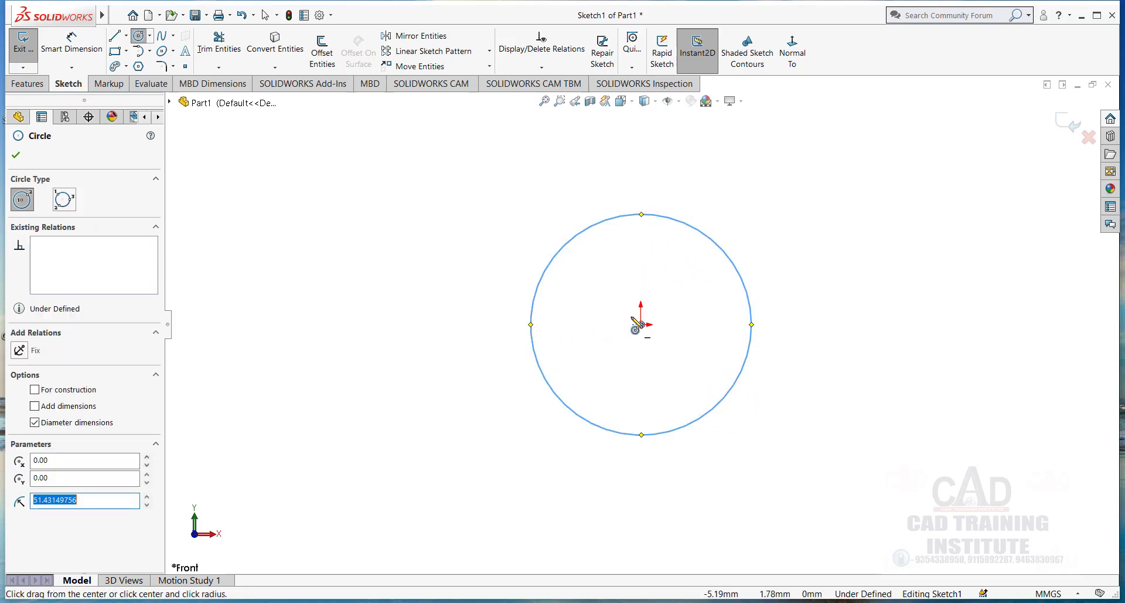
left_click(641, 324)
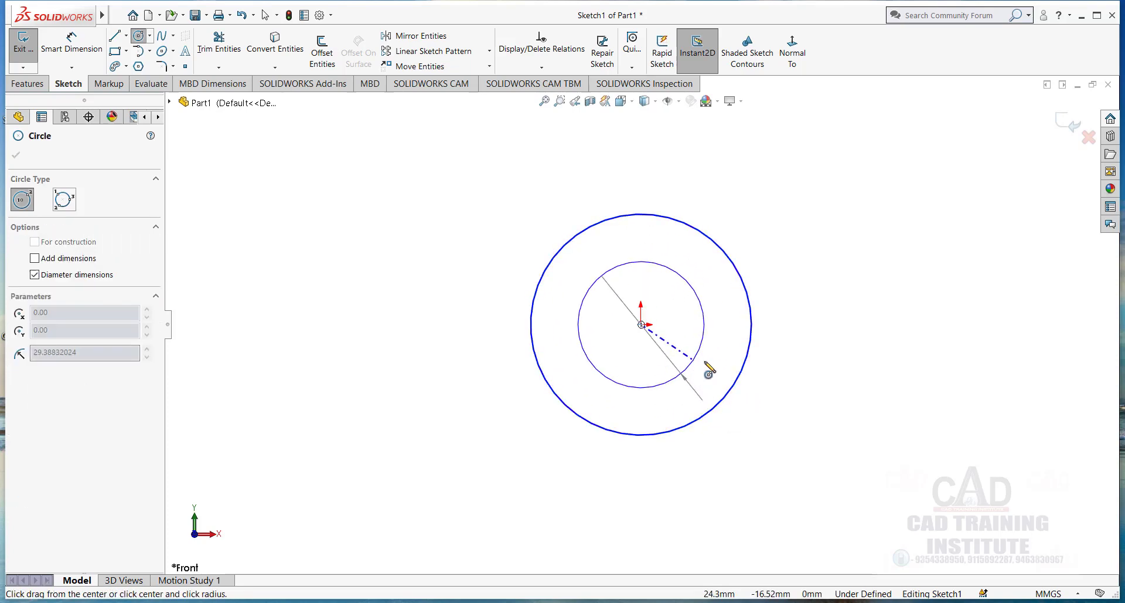
left_click(692, 364)
right_click(795, 262)
left_click(844, 273)
key("Escape")
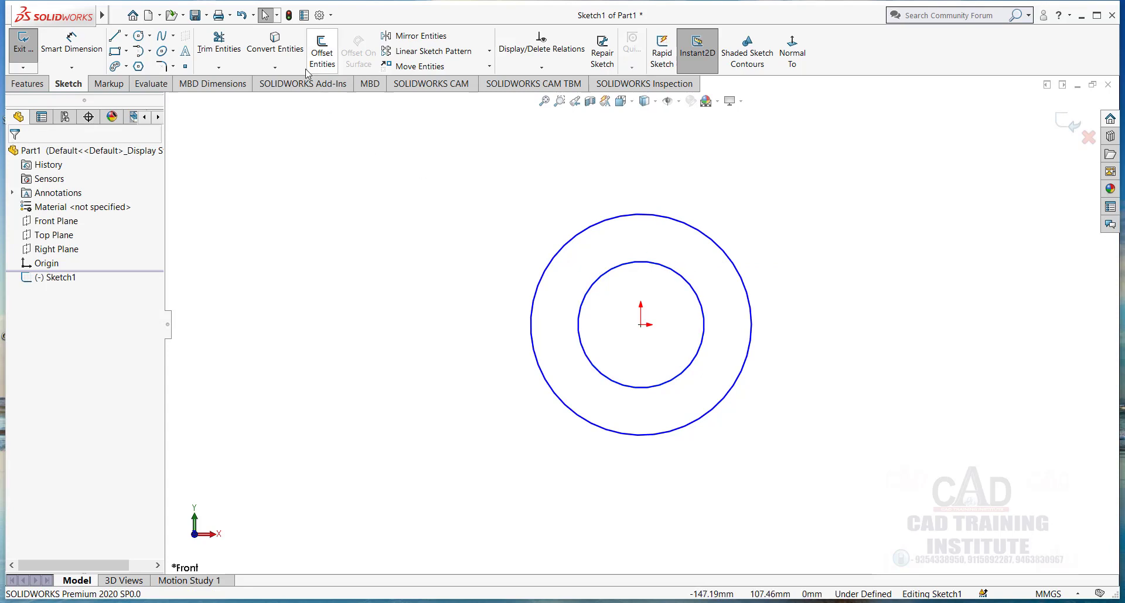
Dimension the outer circle's diameter as 100 mm and the inner circle's as 60 mm, and exit the sketch.
left_click(72, 44)
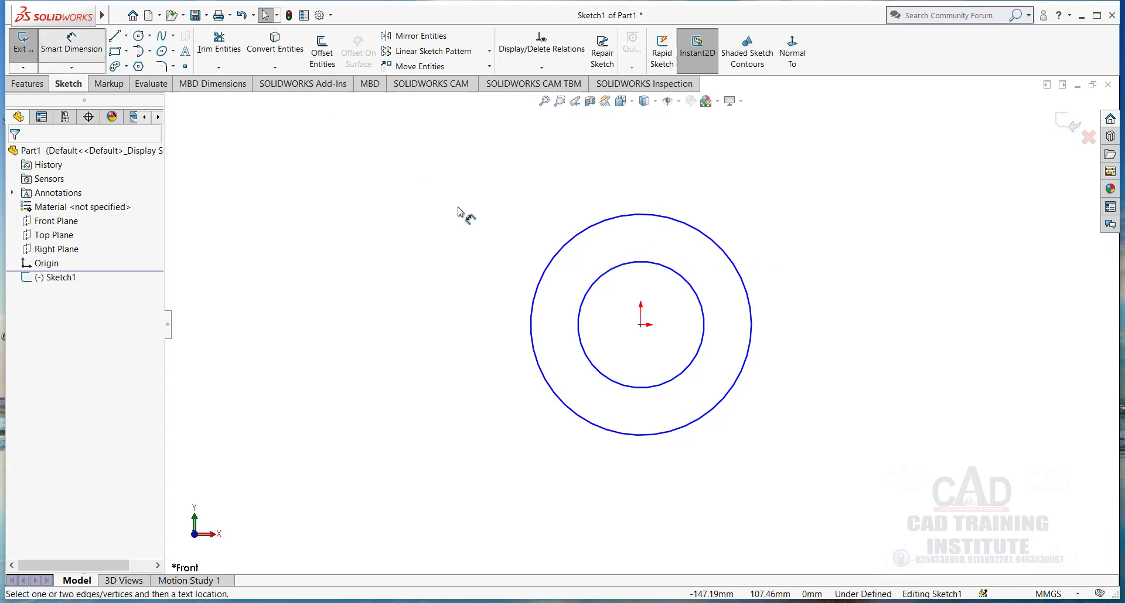
left_click(753, 335)
left_click(878, 352)
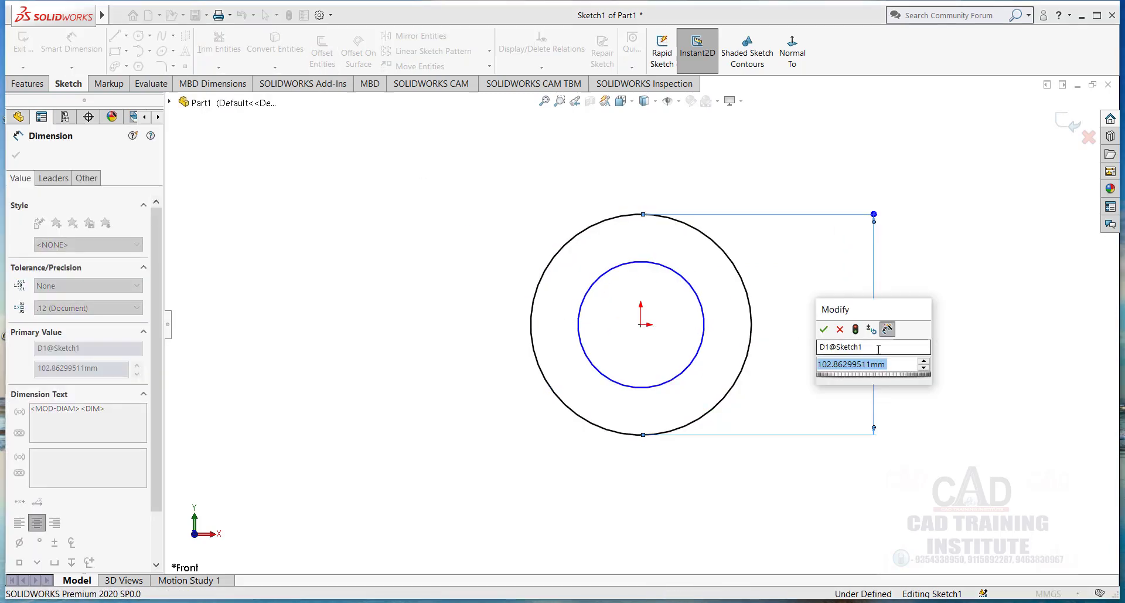
type("100")
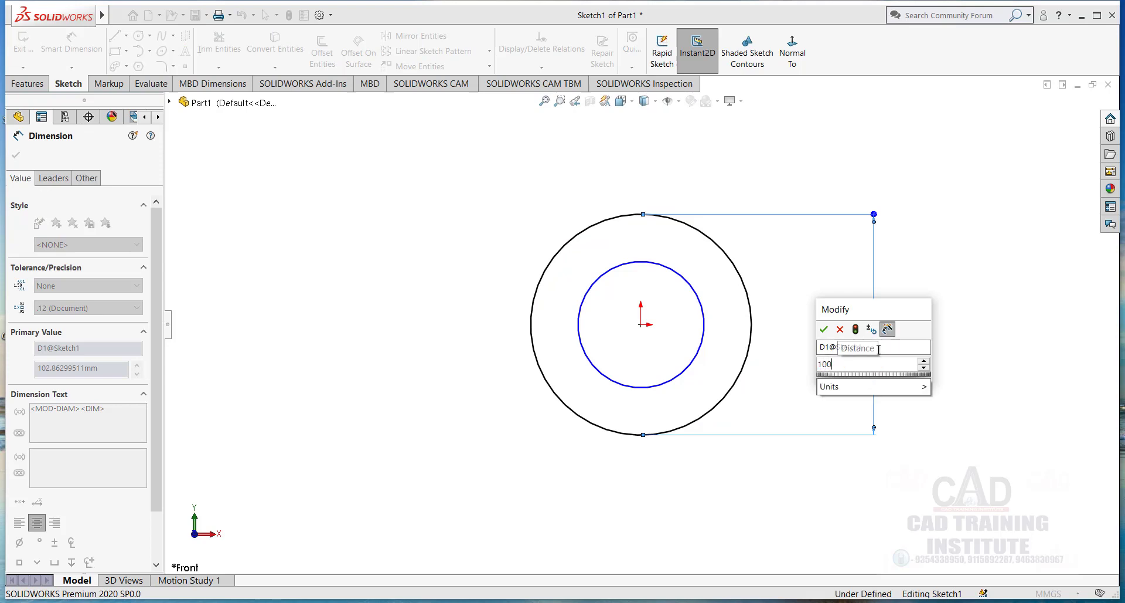
key("Return")
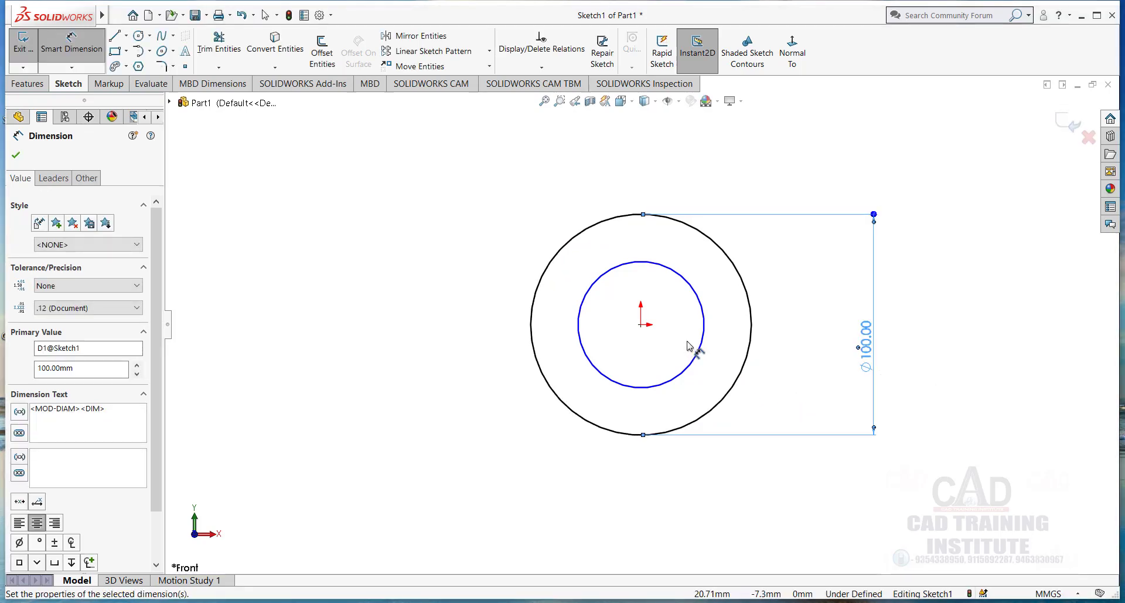
left_click(699, 356)
left_click(844, 461)
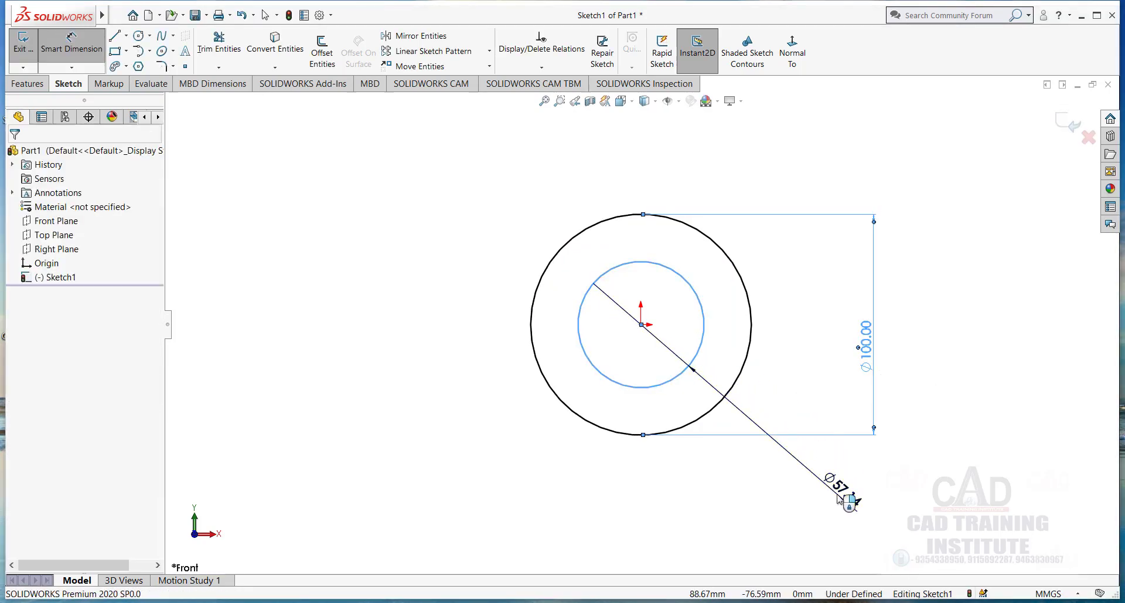
type("60")
key("Return")
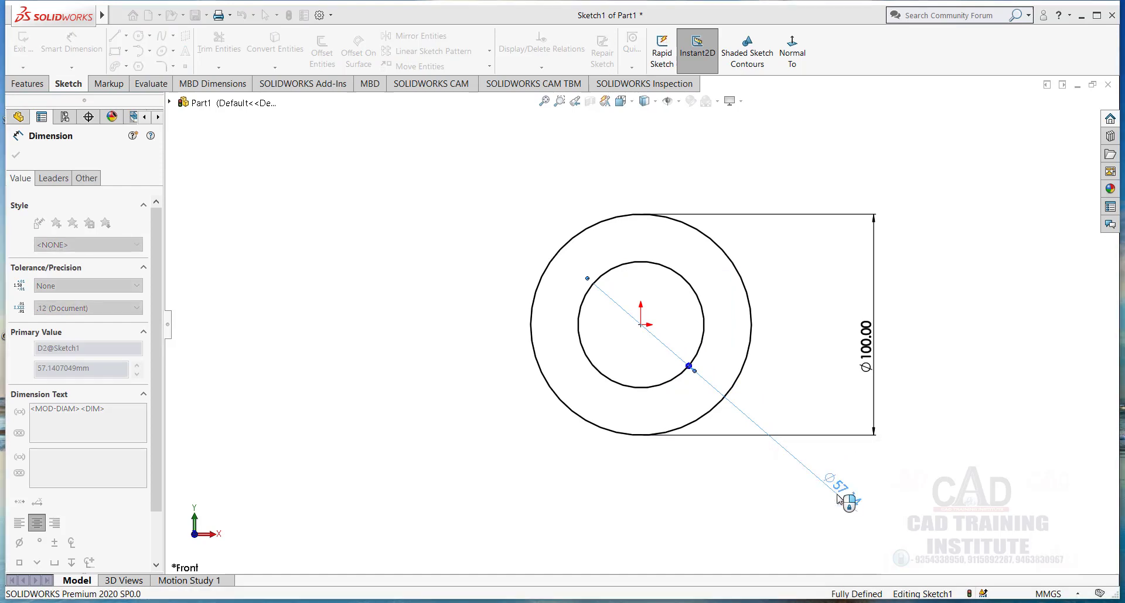
left_click(1068, 125)
Start a blind boss extrusion of the two-circle sketch with a depth of 39 mm.
middle_click_drag(765, 305, 698, 311)
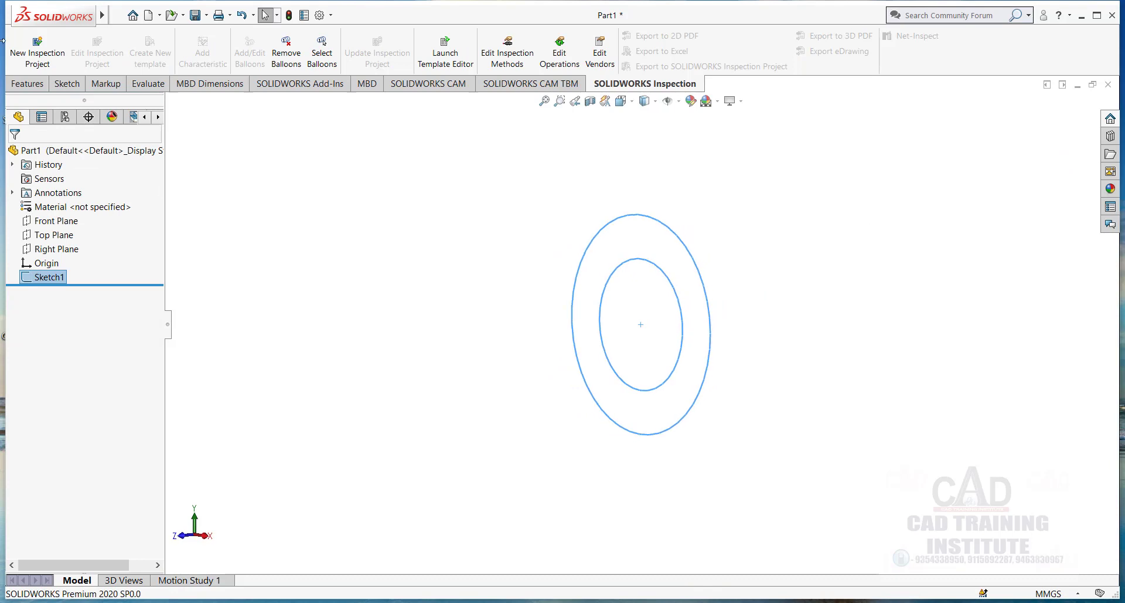
left_click(27, 83)
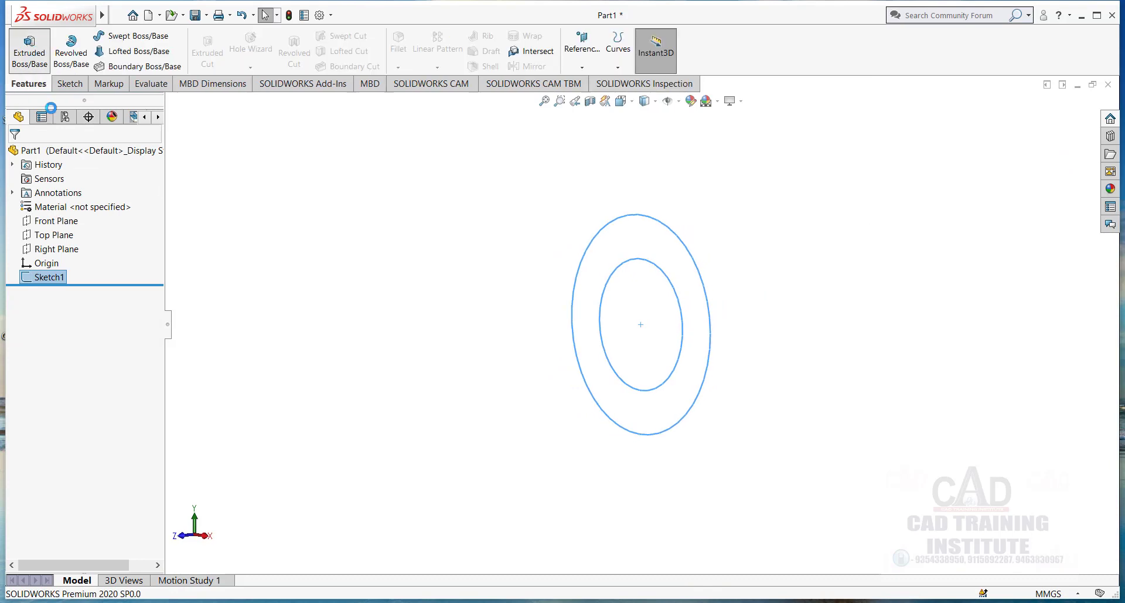
left_click(29, 53)
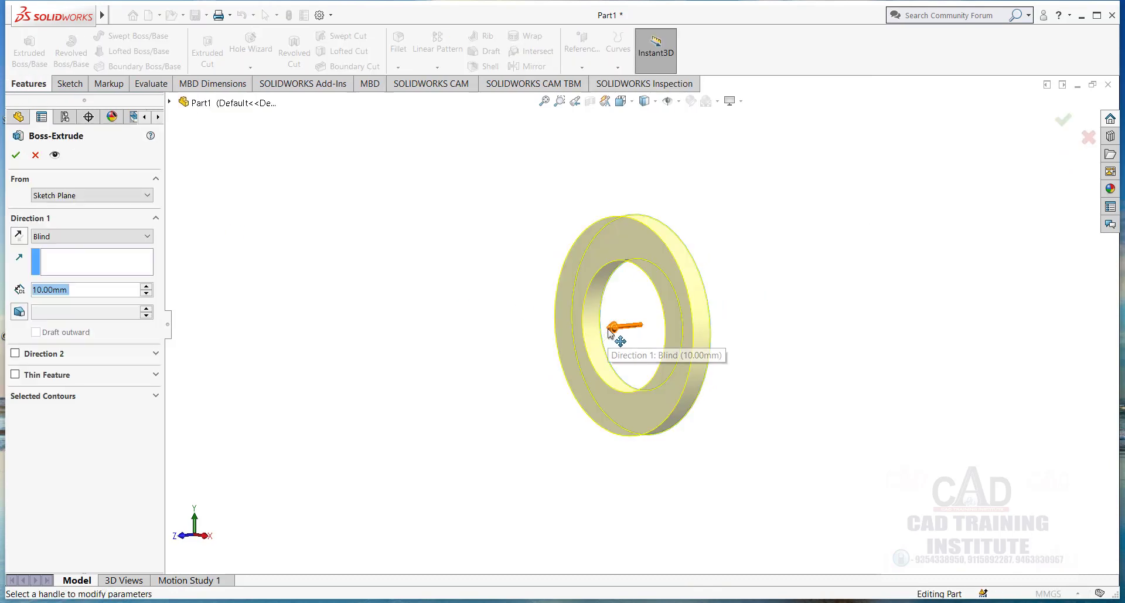
left_click_drag(614, 327, 575, 329)
mouse_move(814, 434)
middle_mouse_down()
mouse_move(744, 452)
mouse_move(837, 450)
mouse_move(804, 457)
mouse_move(804, 447)
middle_mouse_up()
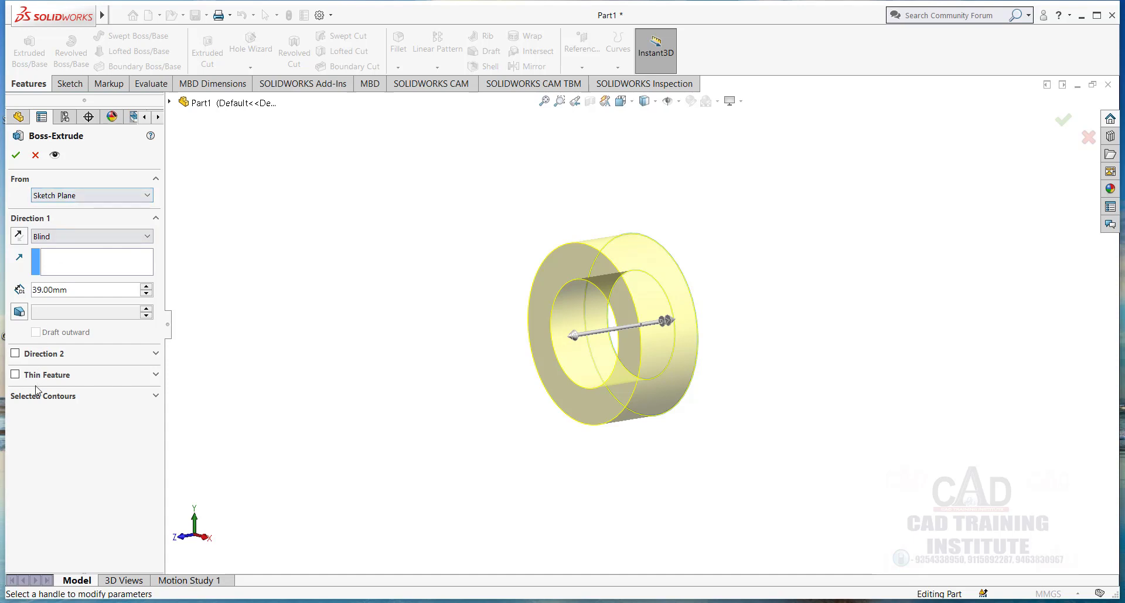
Clear the whole sketch from the extrusion's selected contours and select only the inner circle's contour.
left_click(45, 396)
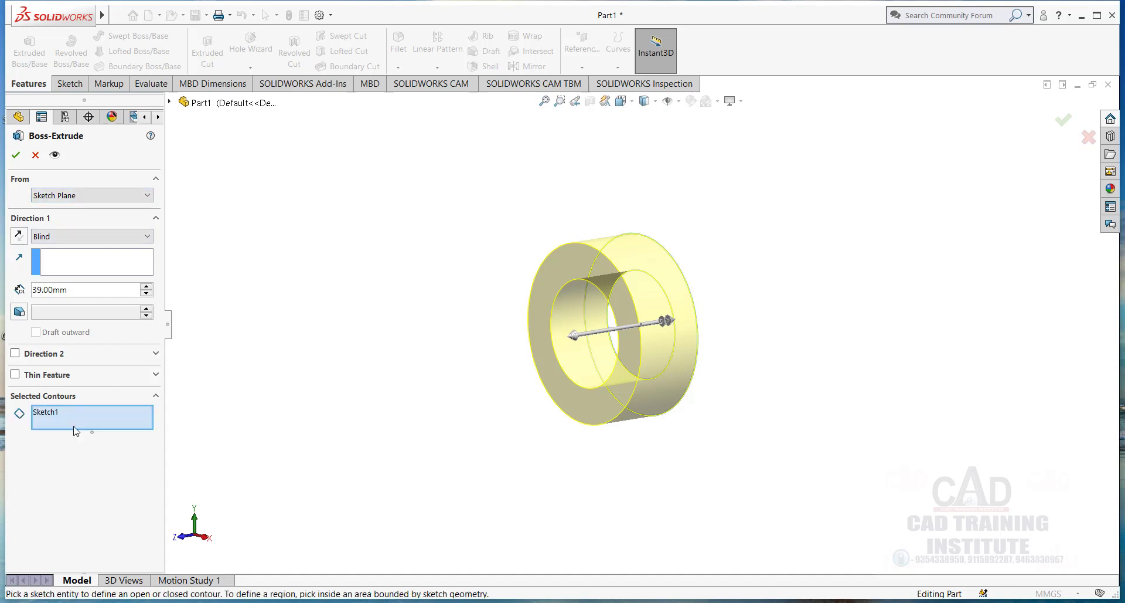
left_click(76, 413)
right_click(72, 414)
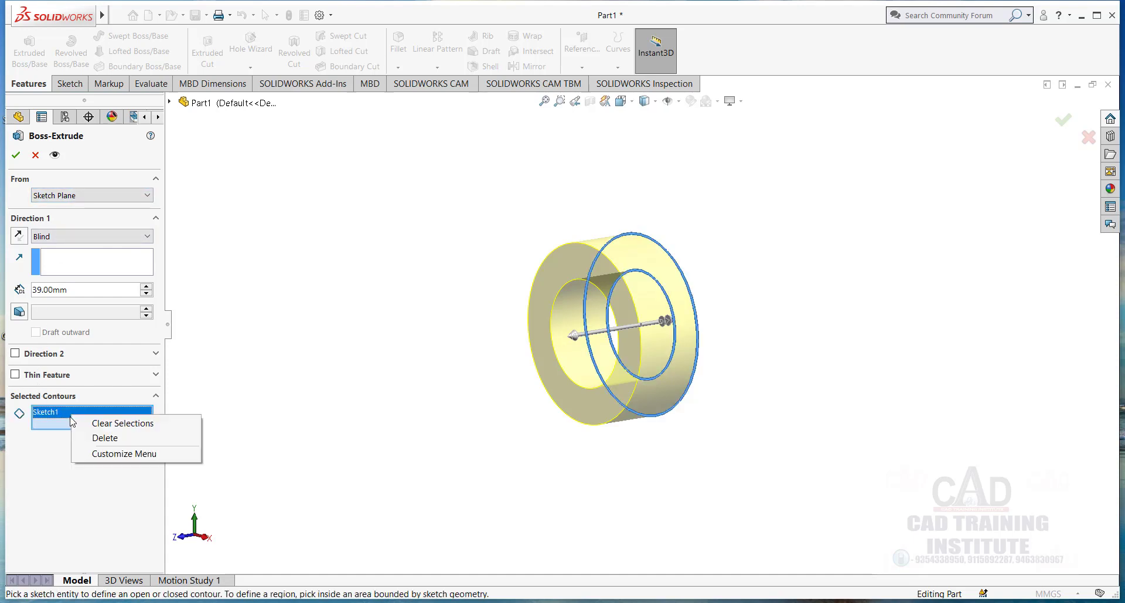
left_click(109, 423)
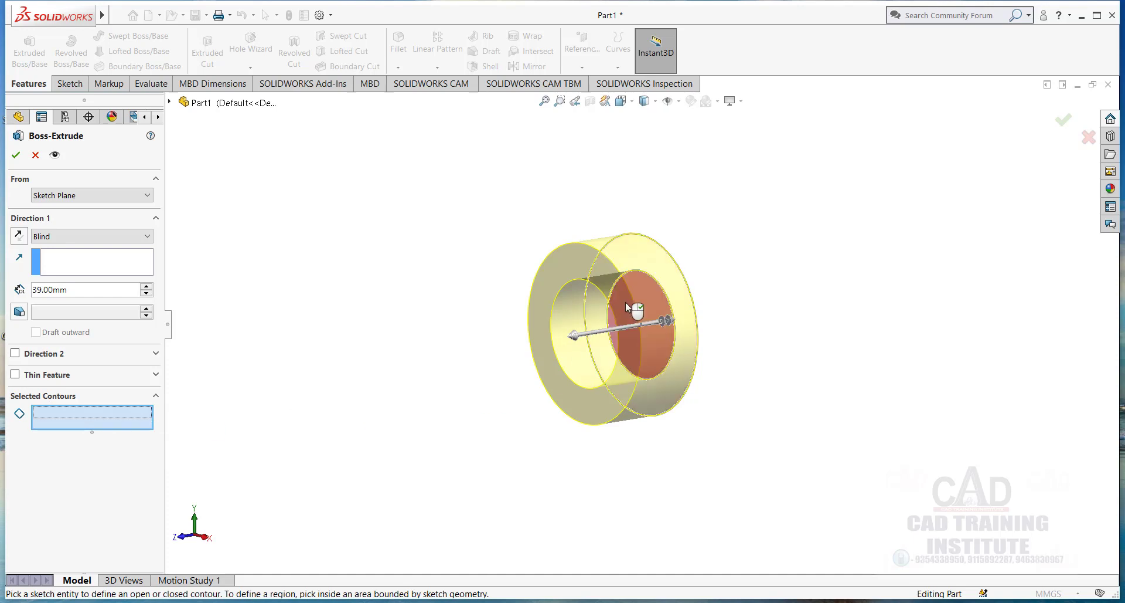
left_click(650, 279)
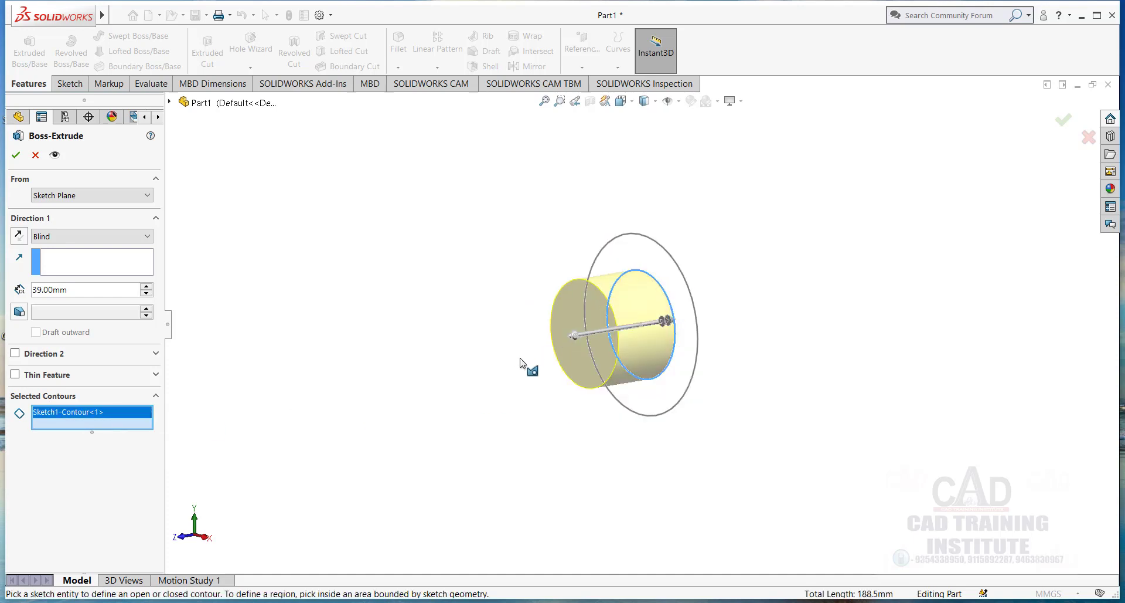
Set the inner circle's extrusion depth to 10 mm.
left_click_drag(80, 287, 14, 279)
type("10")
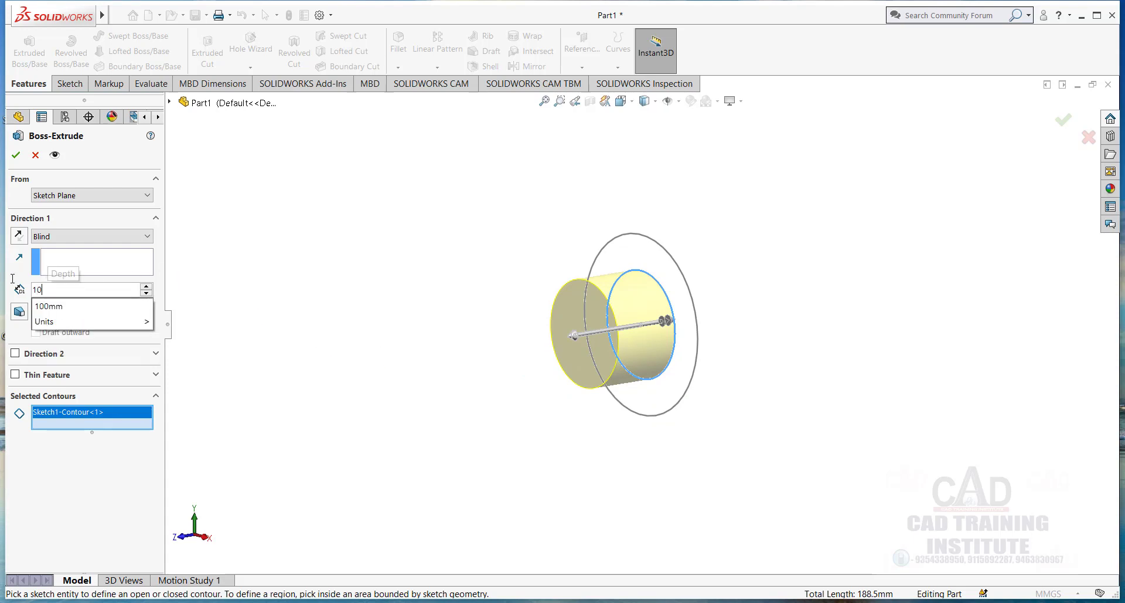
key("Return")
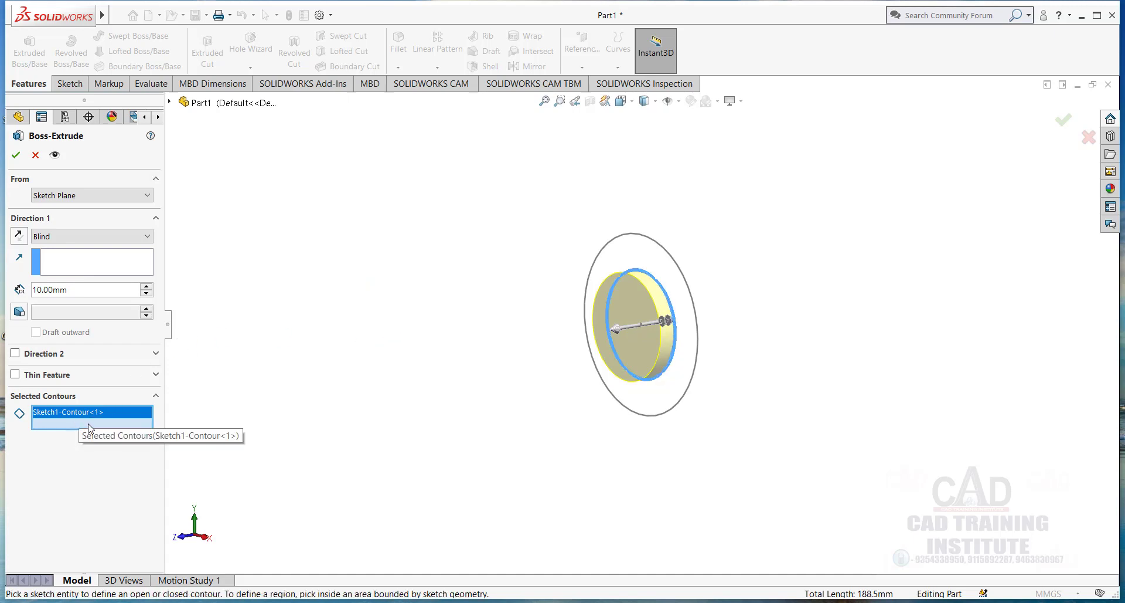
Add the ring region between the circles to the selected contours and increase the extrusion depth to 50 mm.
left_click_drag(90, 434, 86, 484)
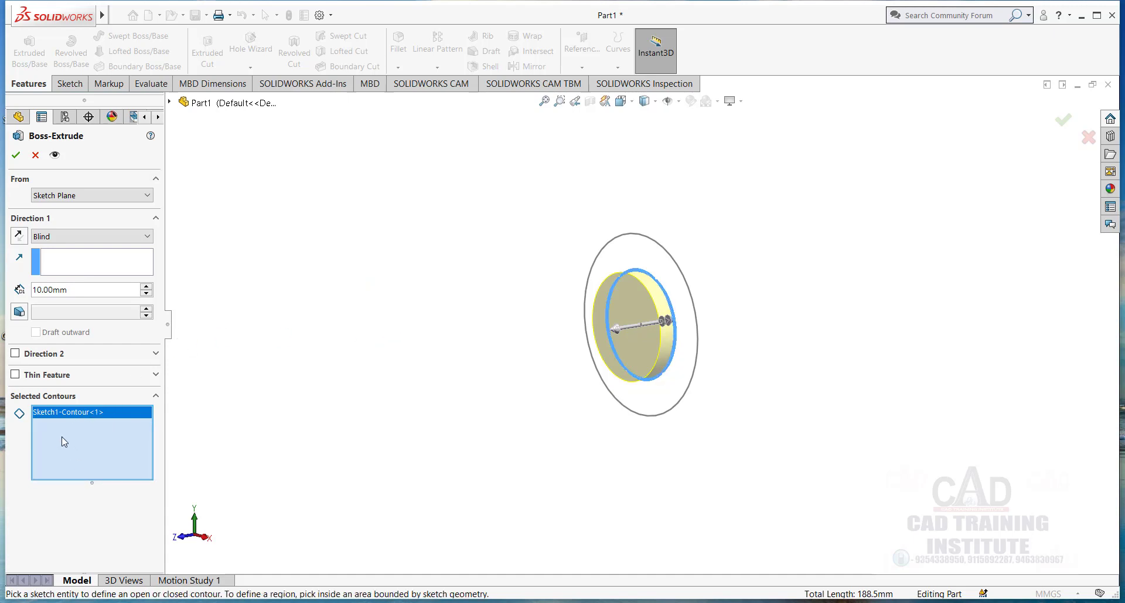
left_click(663, 263)
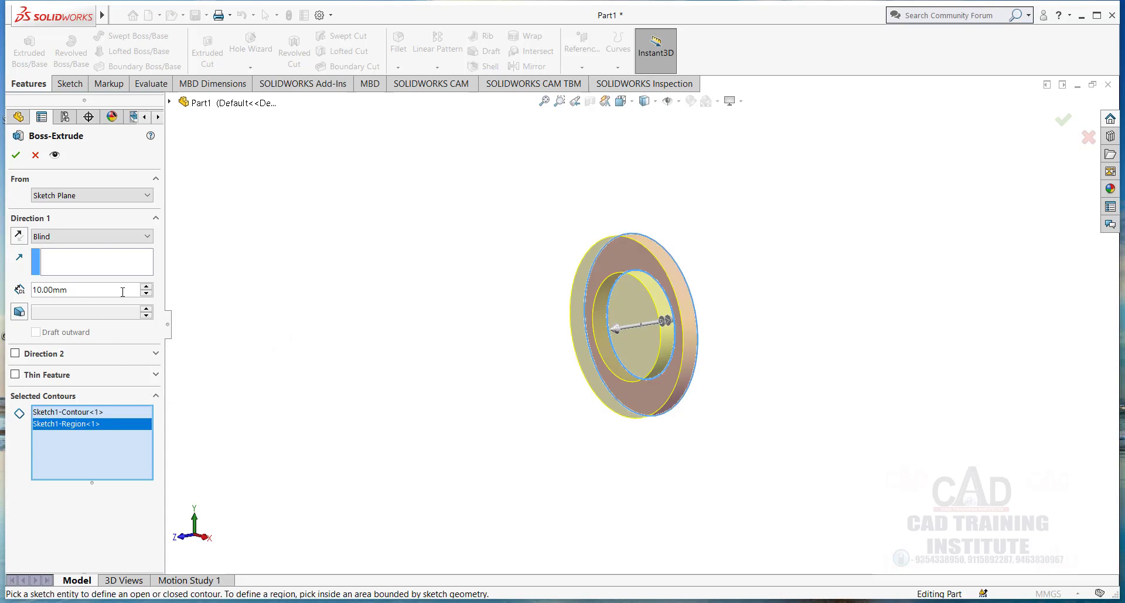
scroll(151, 289, "up", 3)
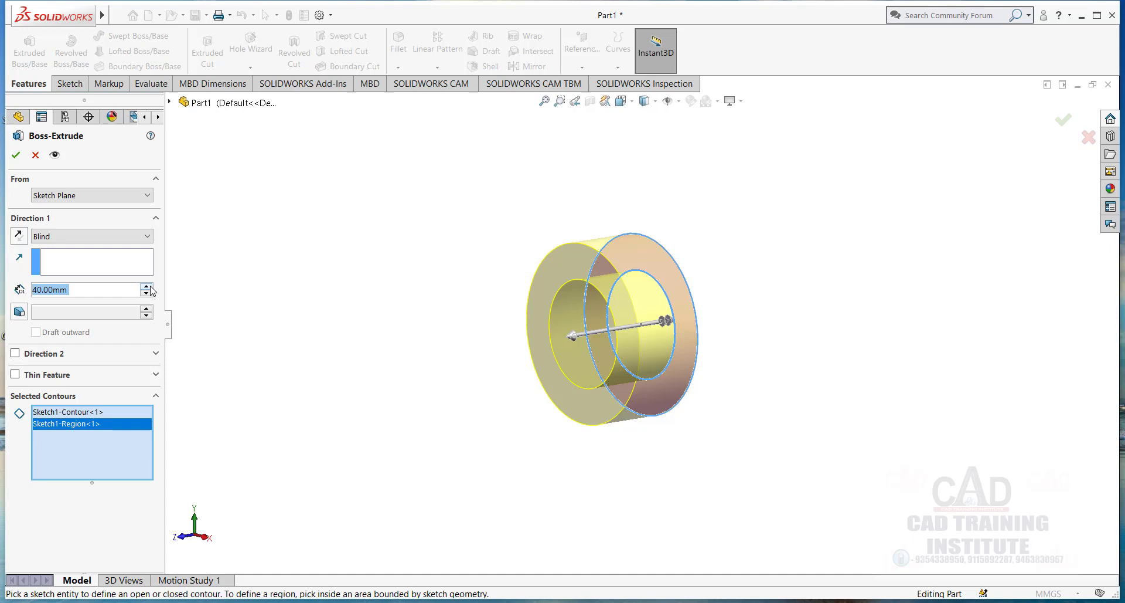
scroll(151, 290, "up", 1)
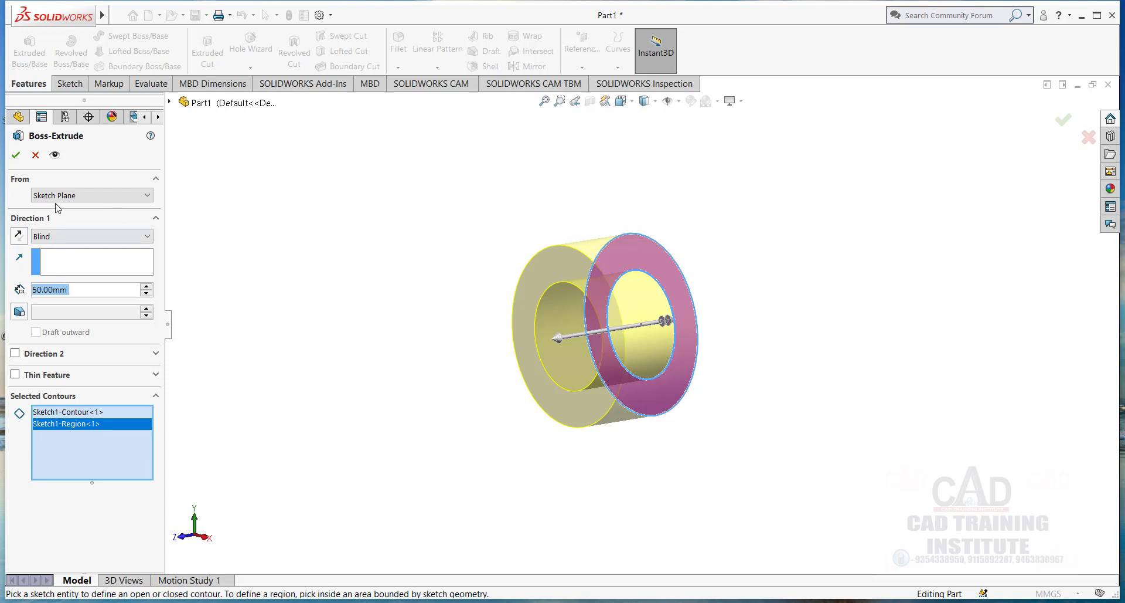
Change the extrusion's start condition to Offset at 10 mm and inspect the gap from the sketch plane.
left_click(81, 197)
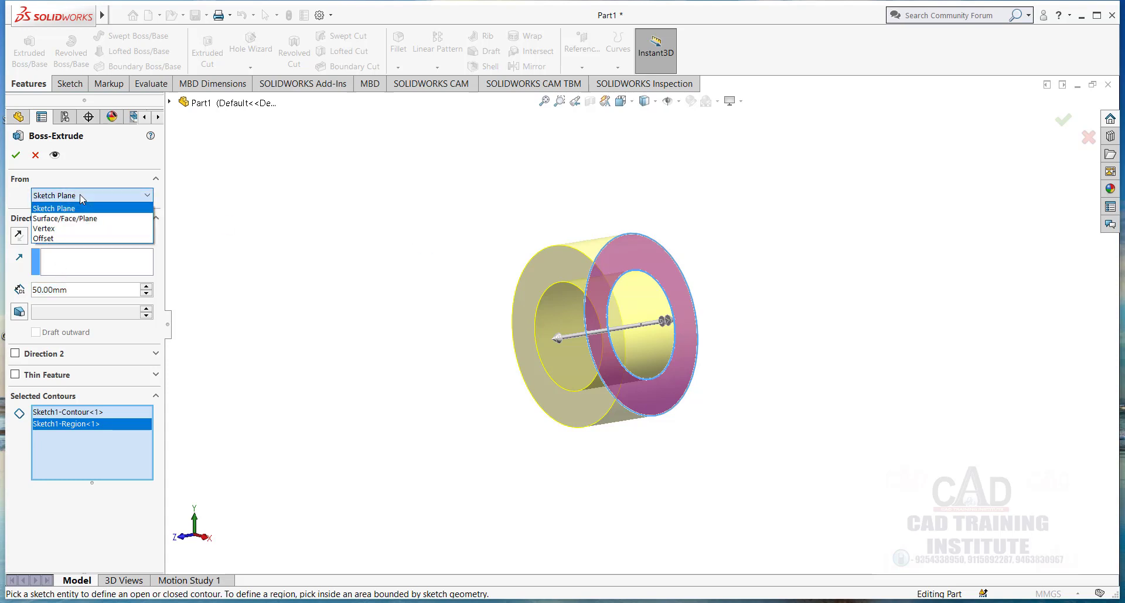
left_click(61, 239)
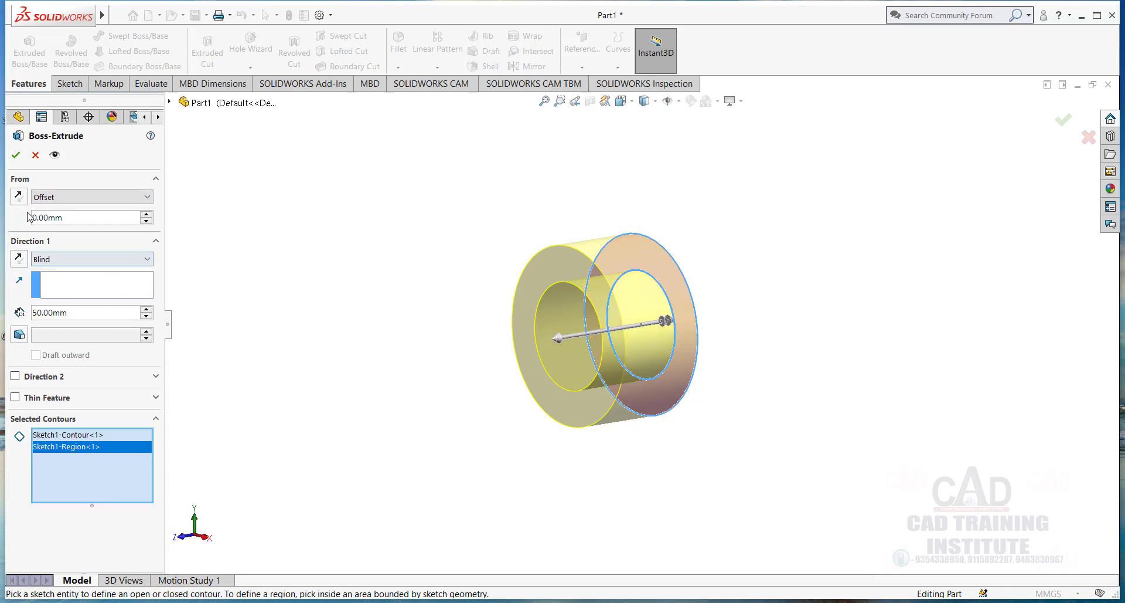
left_click(147, 215)
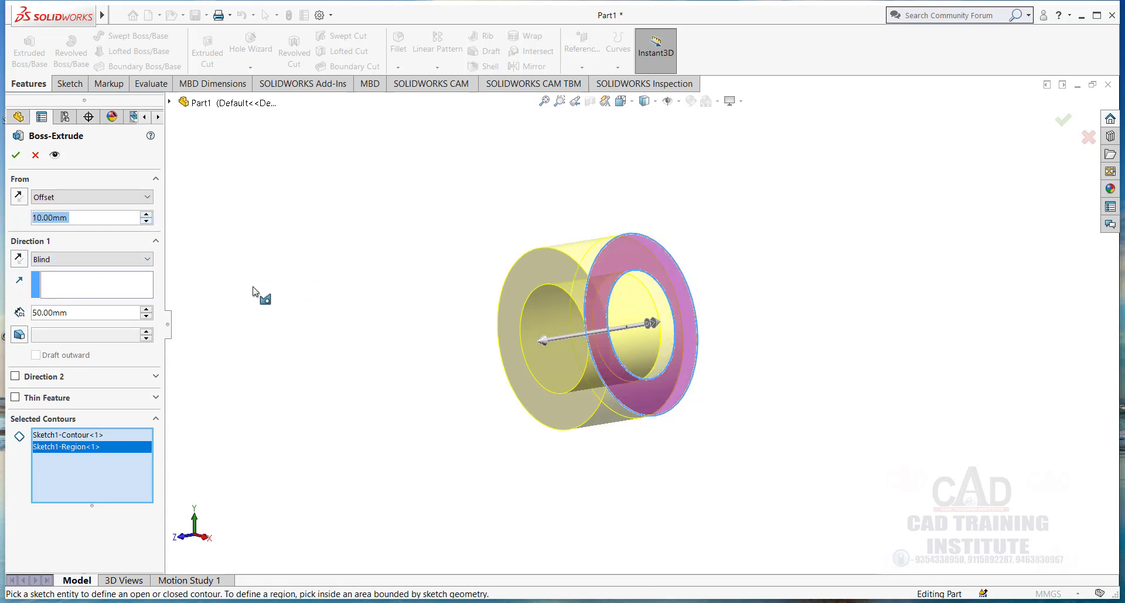
middle_click_drag(279, 294, 301, 313)
middle_click_drag(694, 302, 618, 300)
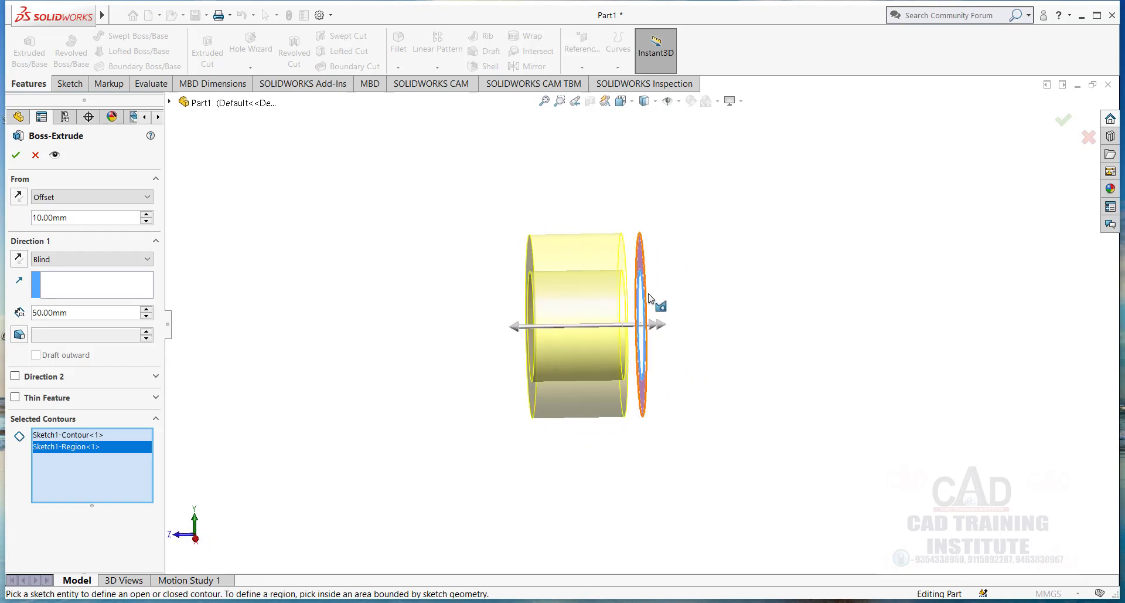
middle_click_drag(360, 351, 399, 347)
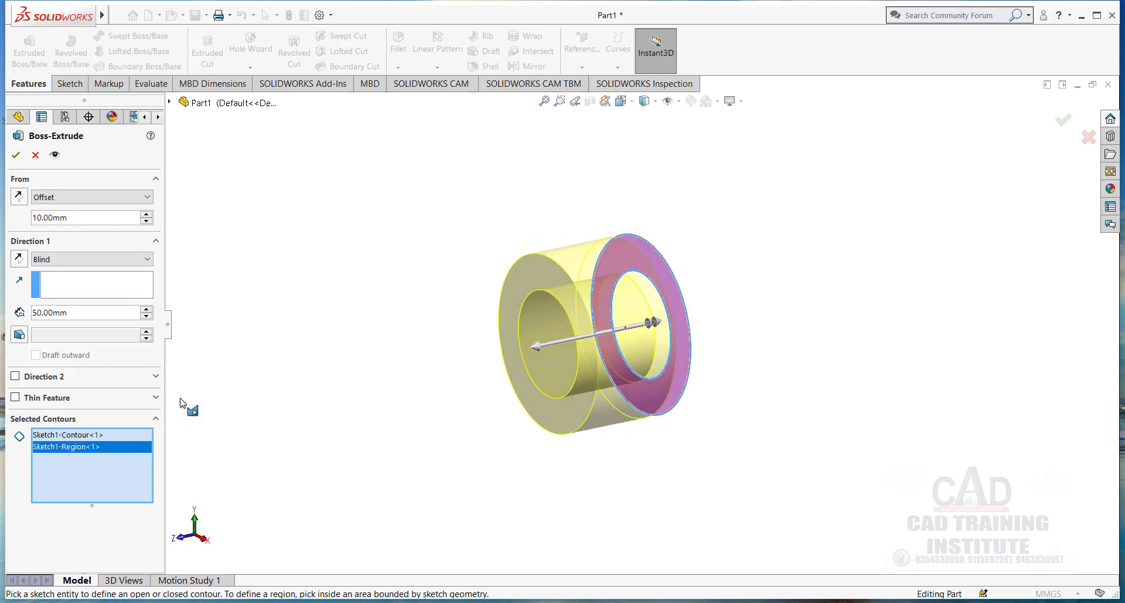
Set the extrusion's start condition back to Sketch Plane.
left_click(71, 435)
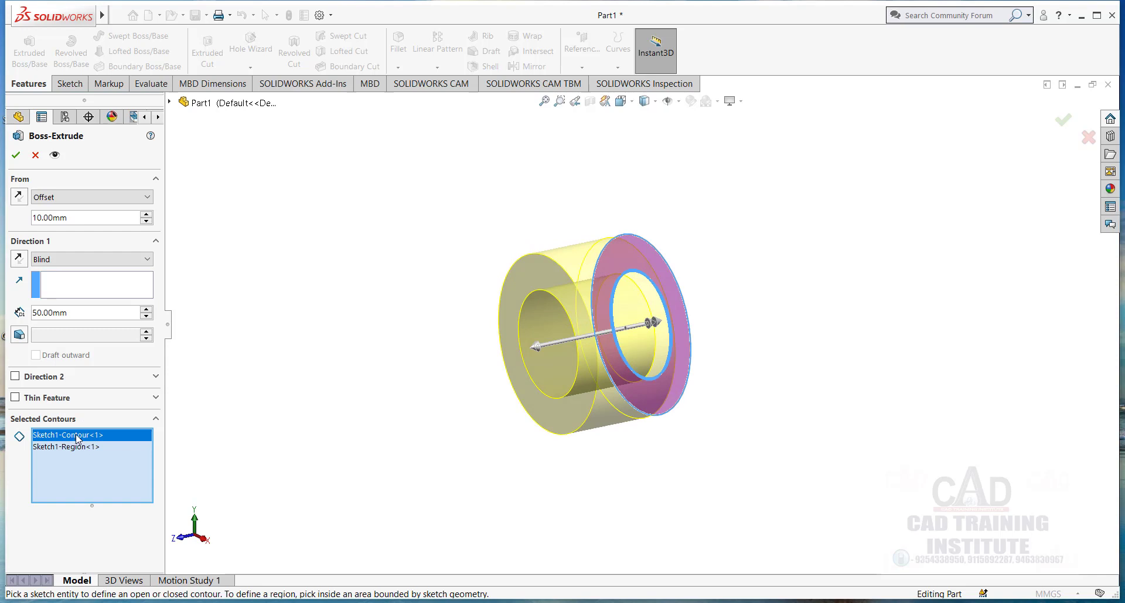
left_click(56, 198)
left_click(62, 209)
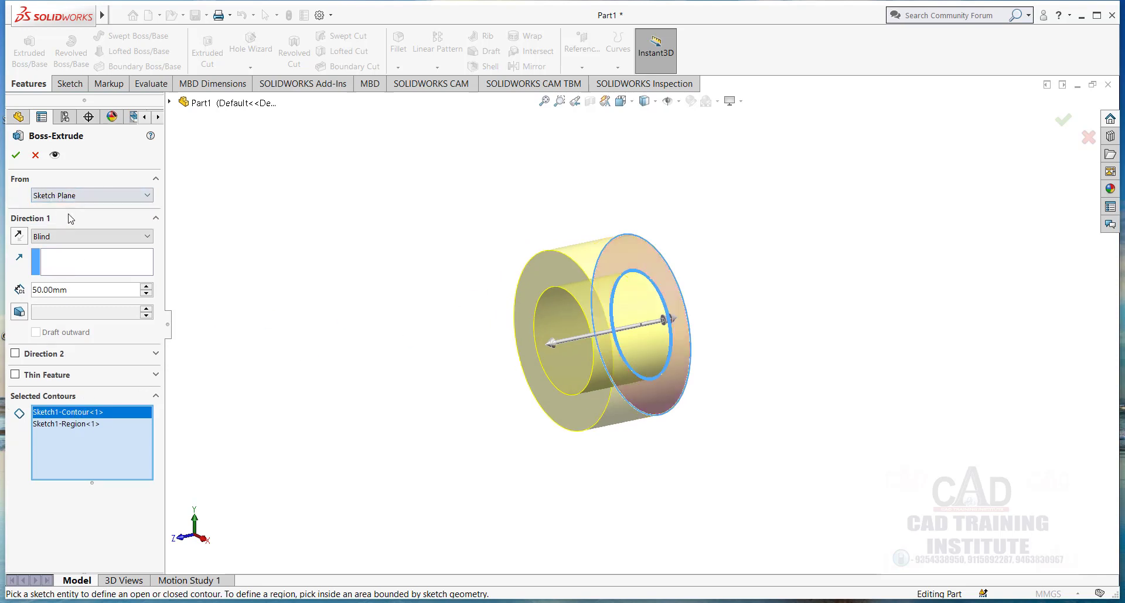
Remove the ring region from the extrusion's selected contours.
left_click(71, 424)
right_click(73, 424)
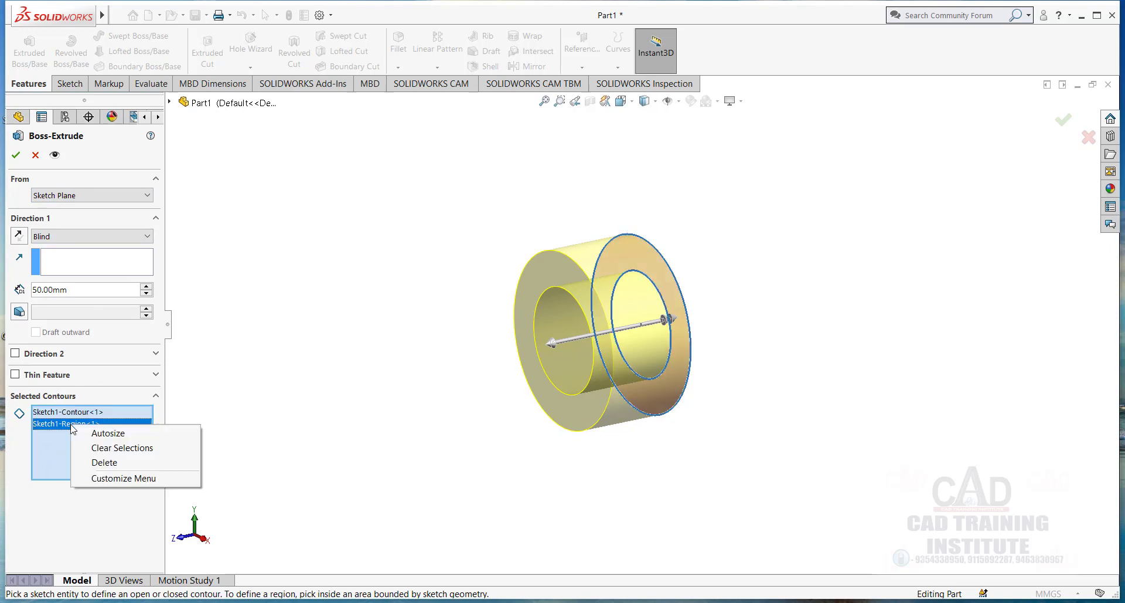
left_click(88, 462)
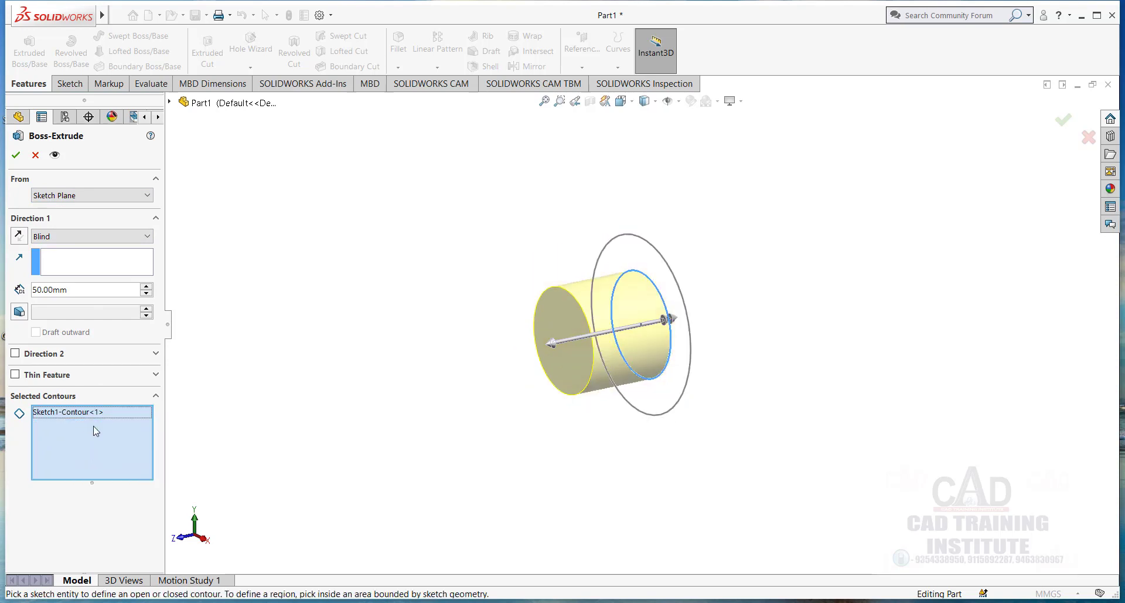
Try extruding both circle contours with the start condition set to a 10 mm Offset, and cancel the extrusion.
left_click(620, 236)
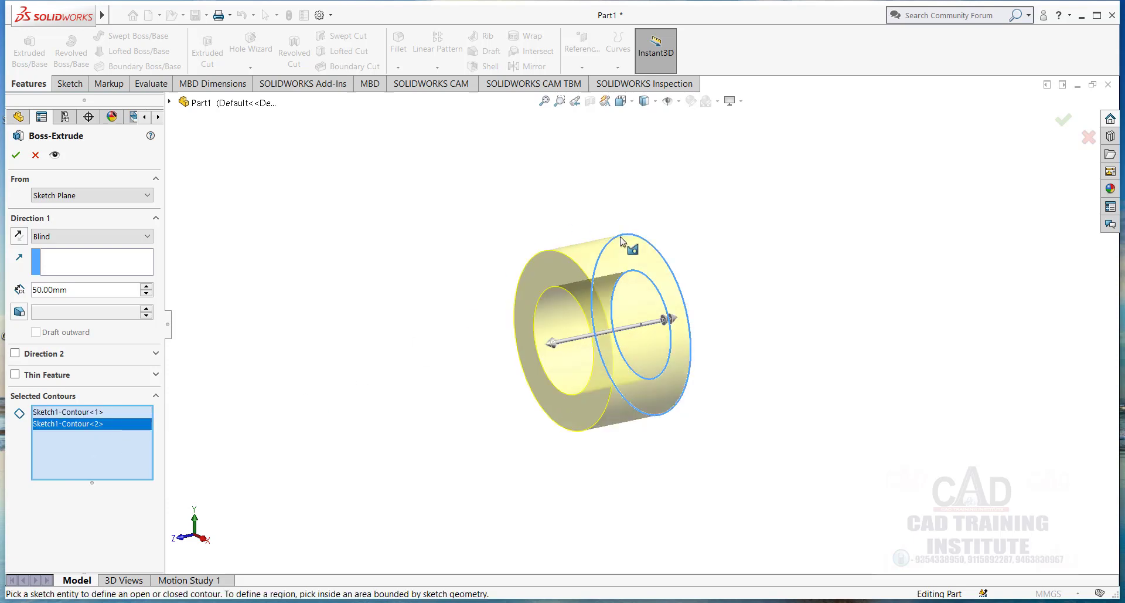
left_click(75, 197)
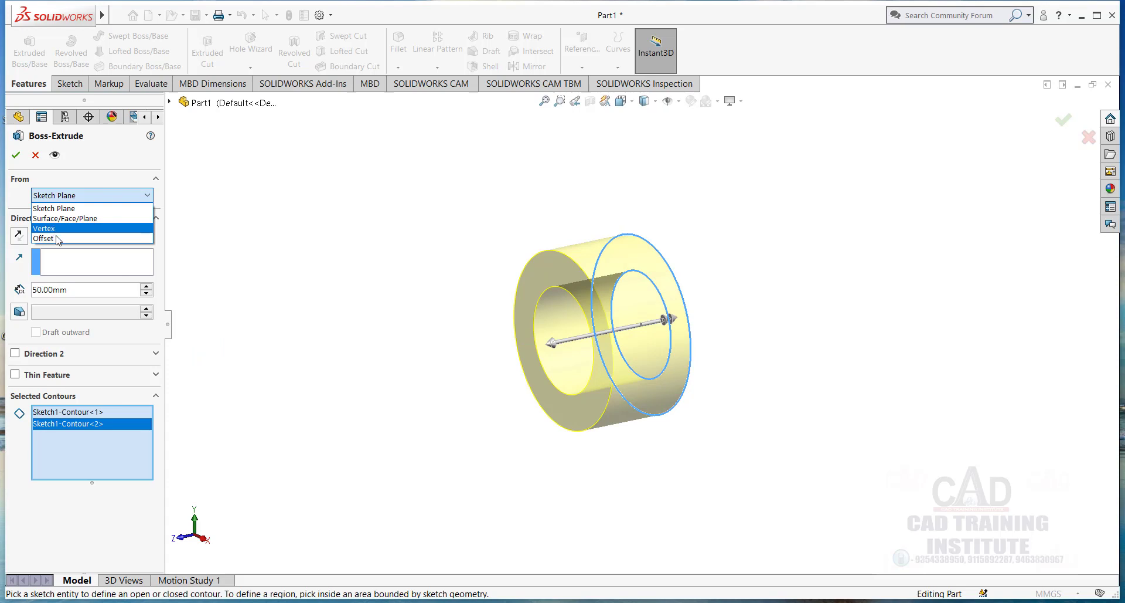
left_click(44, 238)
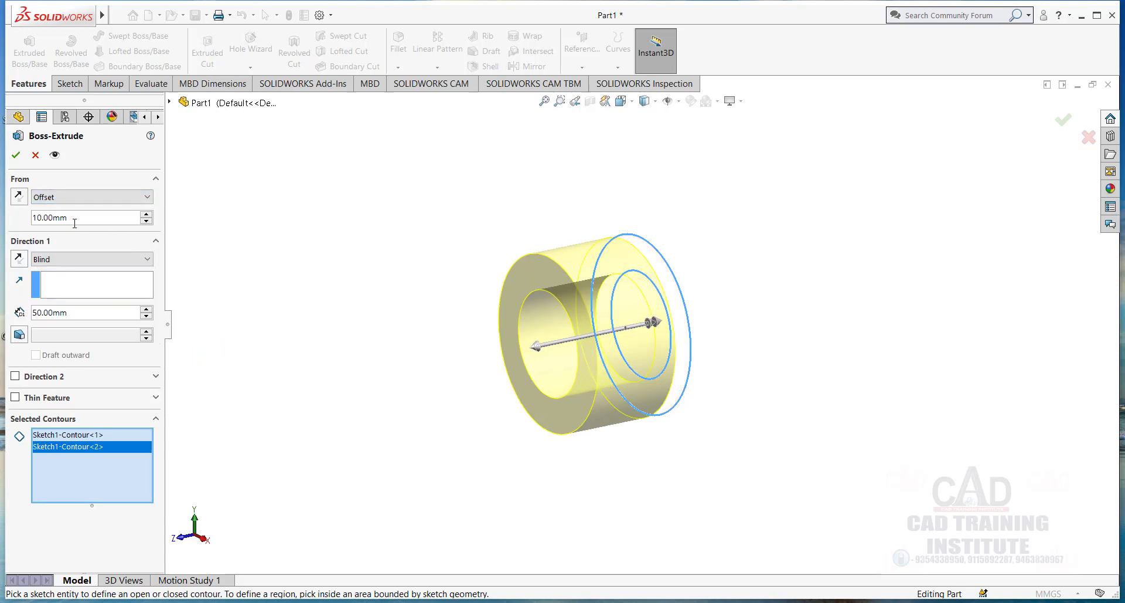
mouse_move(511, 252)
middle_mouse_down()
mouse_move(462, 239)
mouse_move(495, 229)
mouse_move(520, 244)
middle_mouse_up()
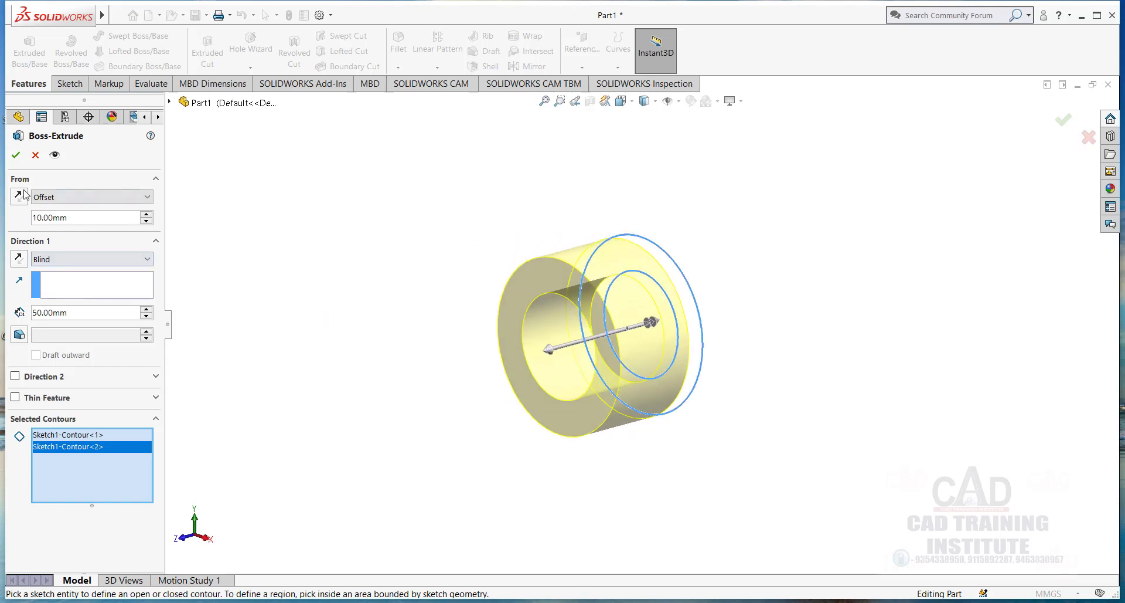
middle_click_drag(605, 268, 575, 261)
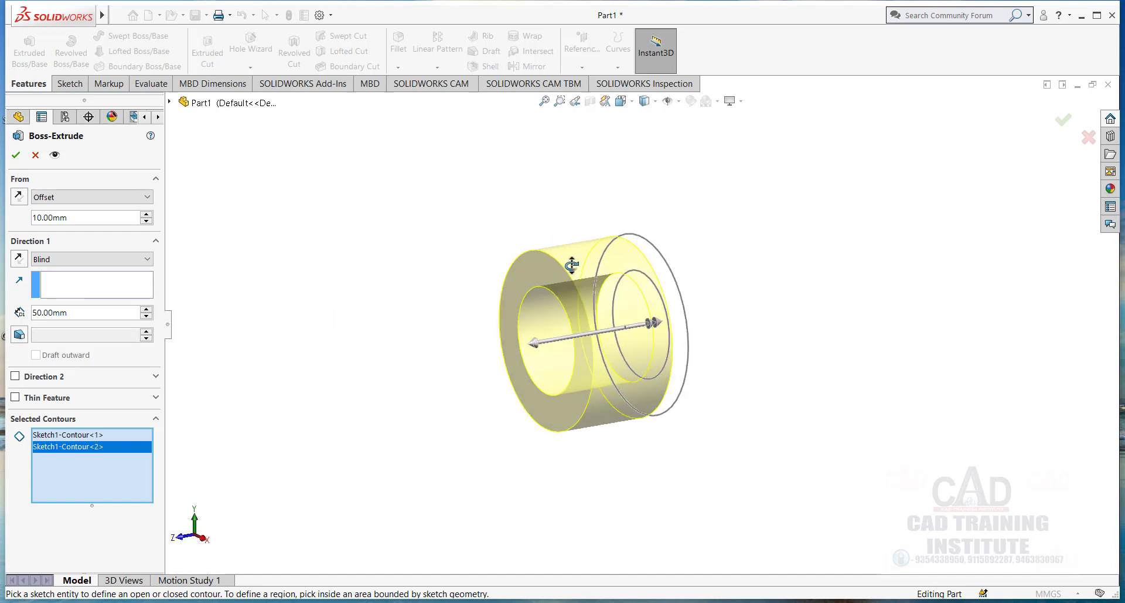
left_click(35, 155)
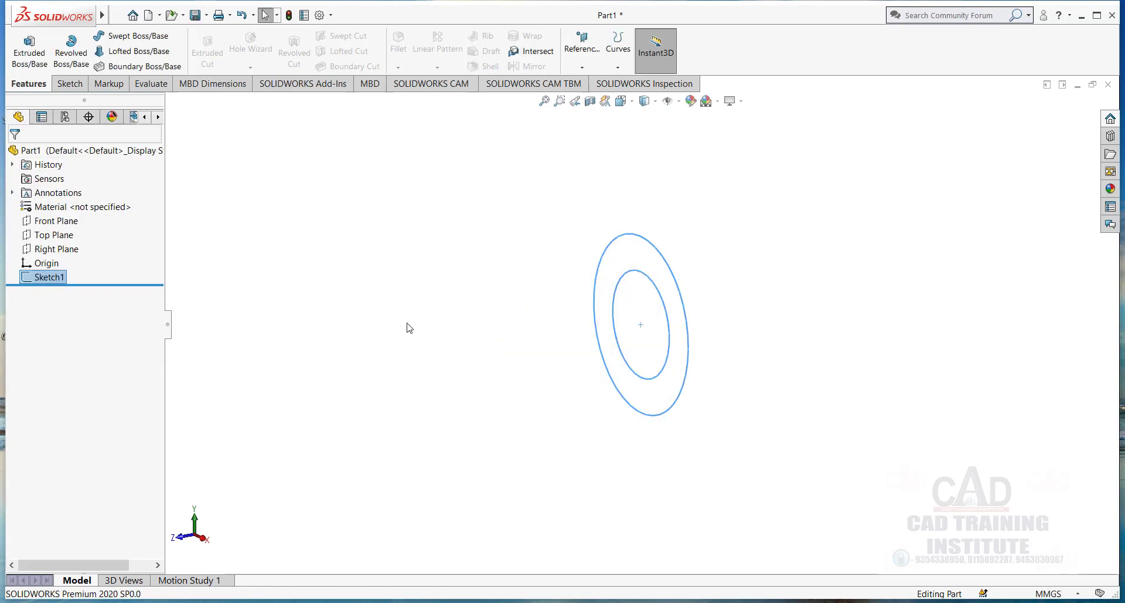
Extrude only the inner circle contour as a 10 mm Blind boss from the sketch plane.
left_click(29, 51)
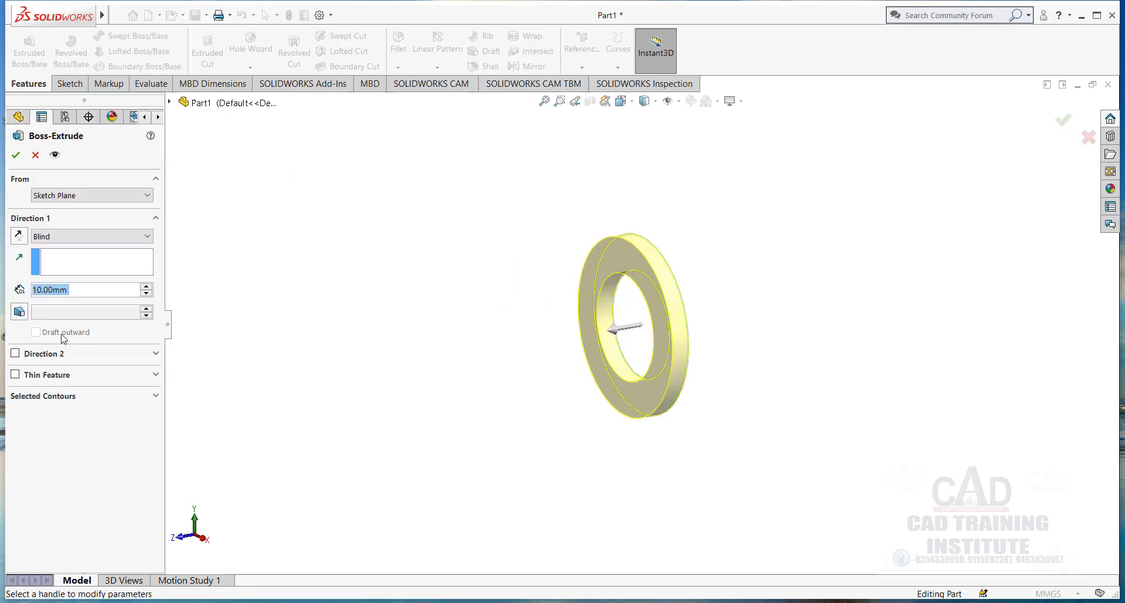
left_click(35, 397)
right_click(58, 418)
left_click(90, 425)
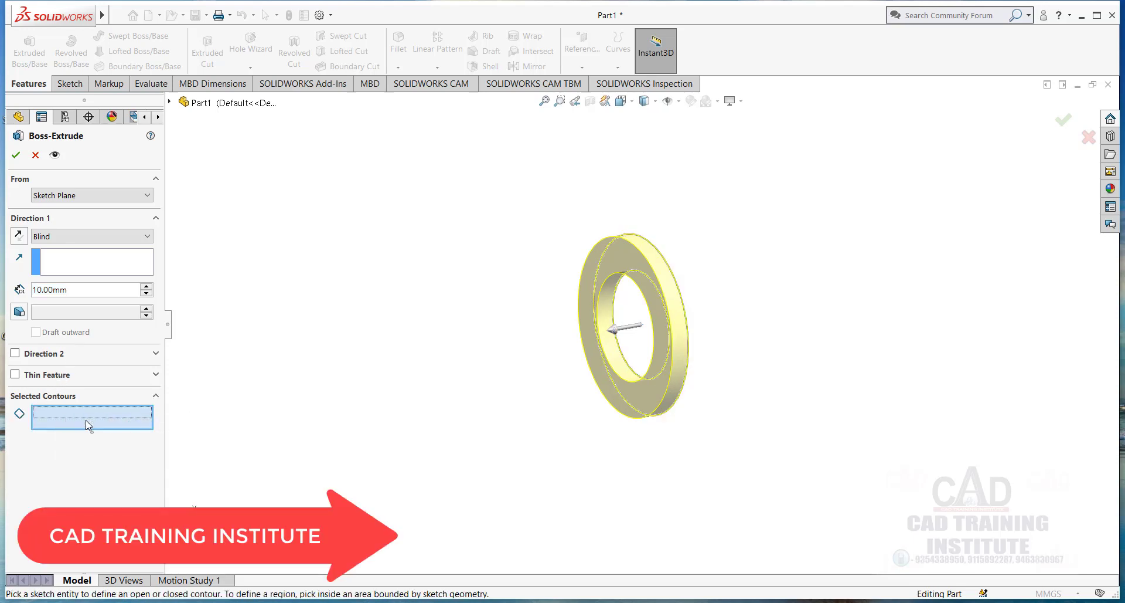
left_click(638, 275)
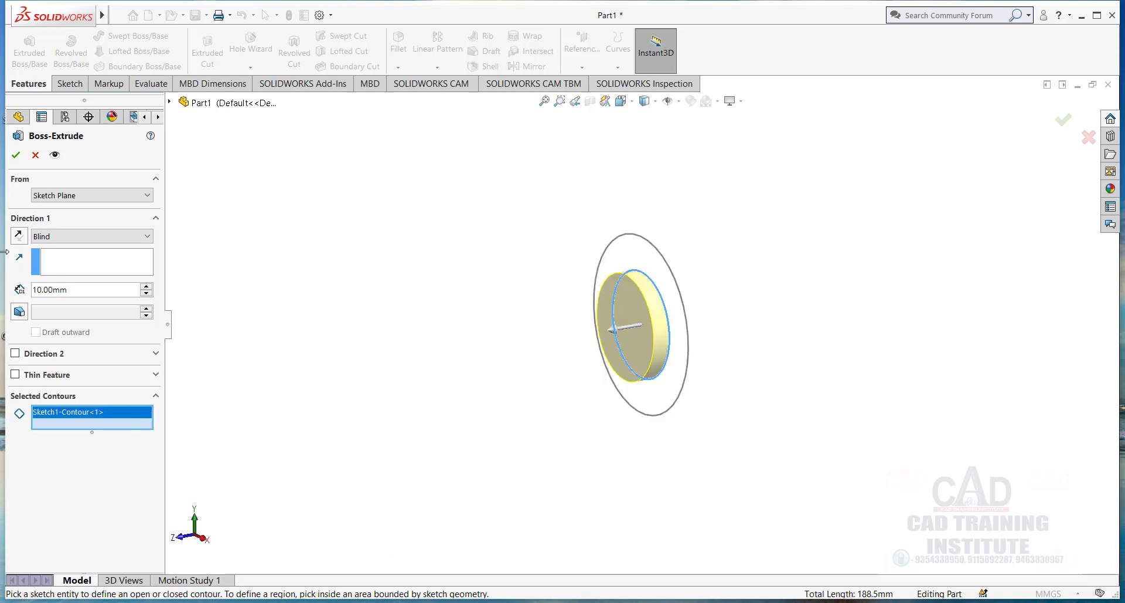
left_click(16, 154)
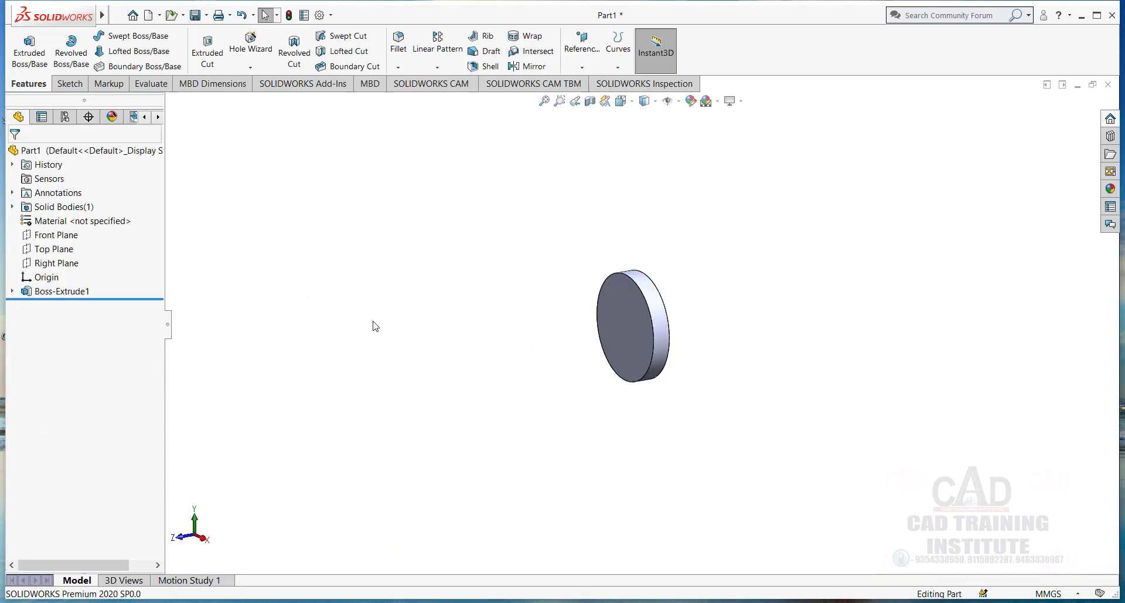
Show the hidden sketch that belongs to the disc extrusion.
left_click(11, 291)
right_click(61, 306)
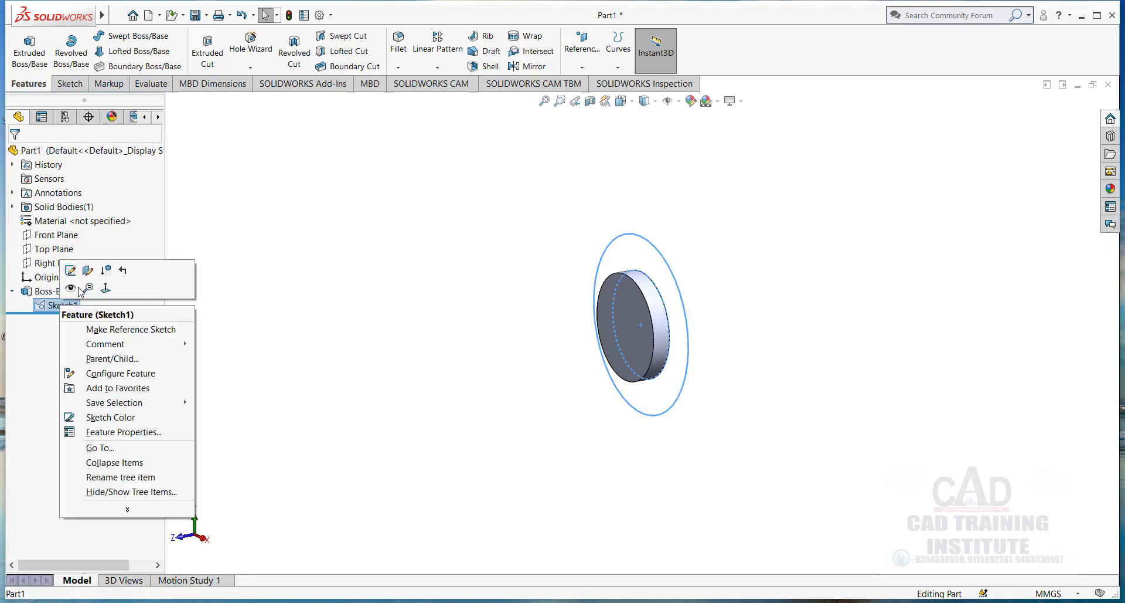
left_click(73, 289)
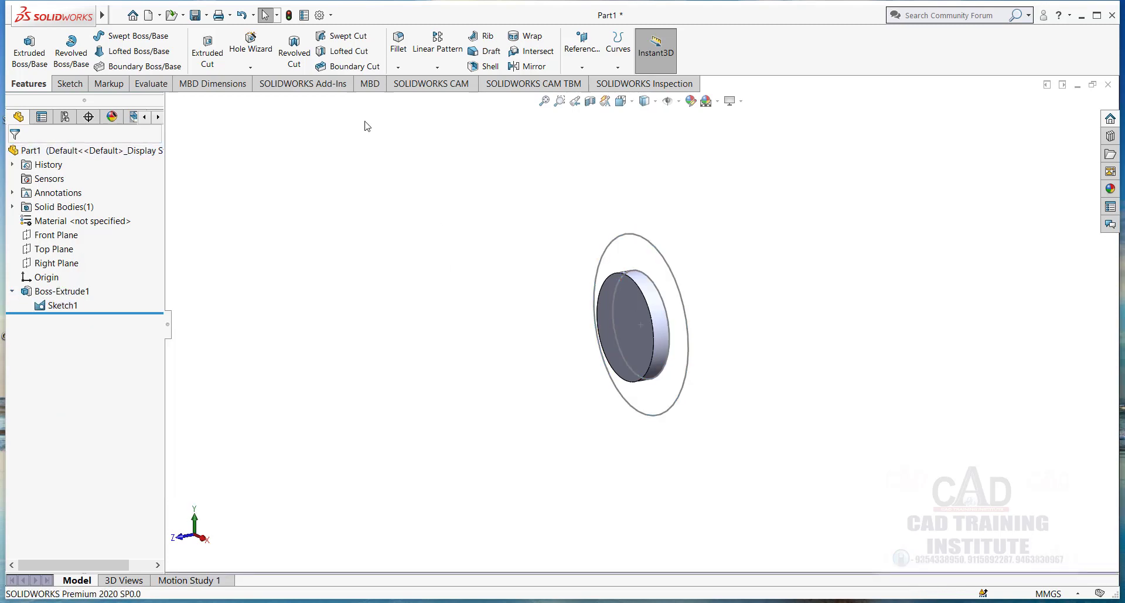
Start a second boss extrusion from the shown sketch, replacing its outer-circle contour with the ring region between the circles.
left_click(27, 42)
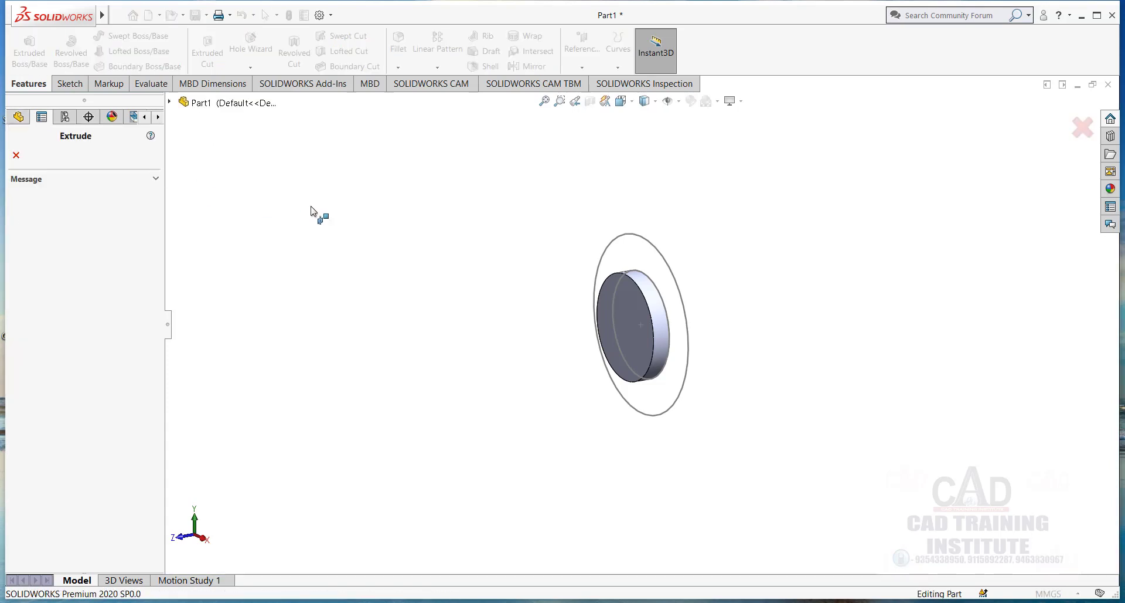
left_click(628, 231)
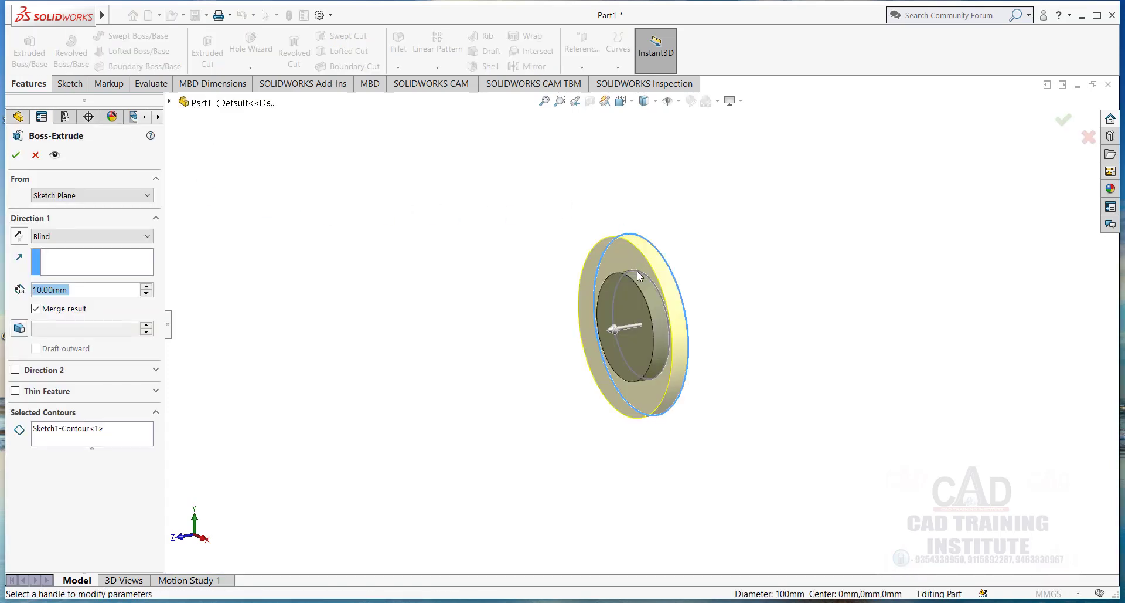
right_click(92, 434)
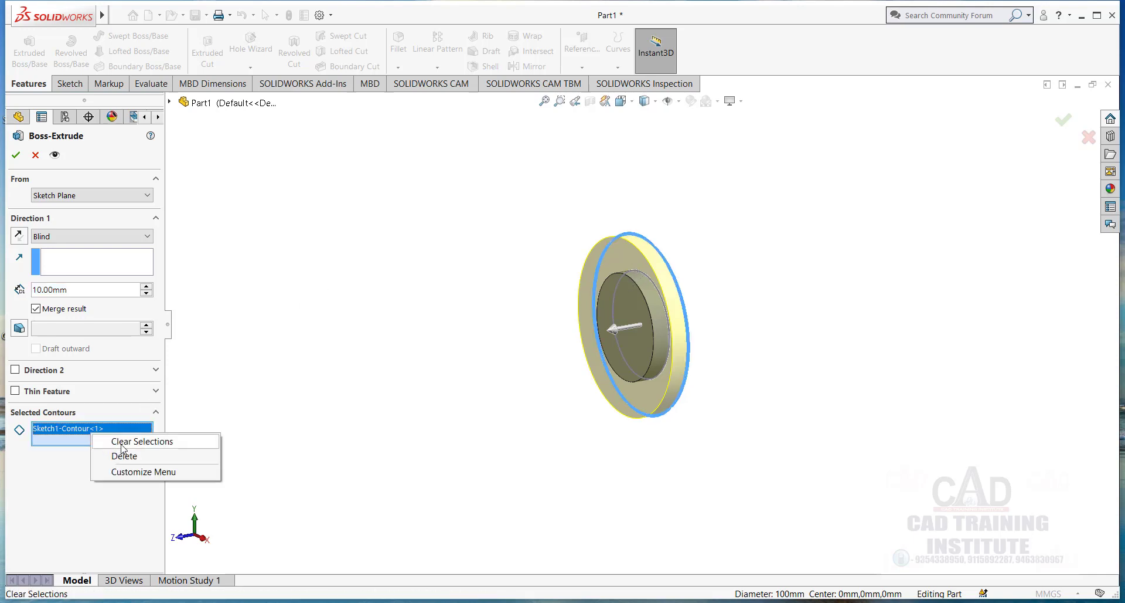
left_click(137, 443)
left_click(627, 254)
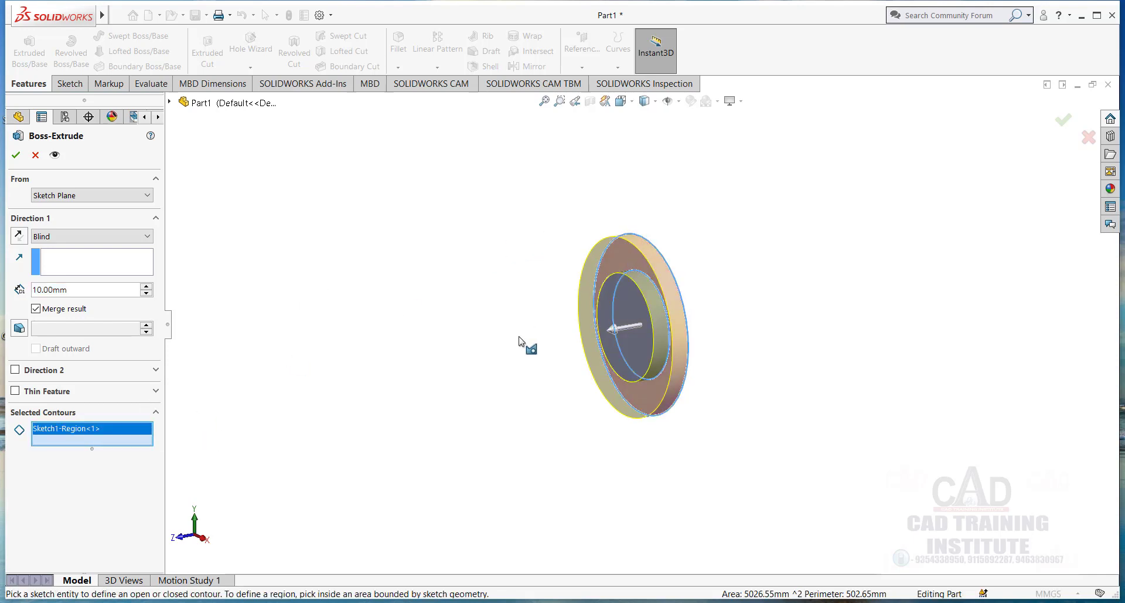
Set the ring extrusion's depth to 30 mm.
left_click(146, 286)
left_click(146, 286)
left_click(146, 286)
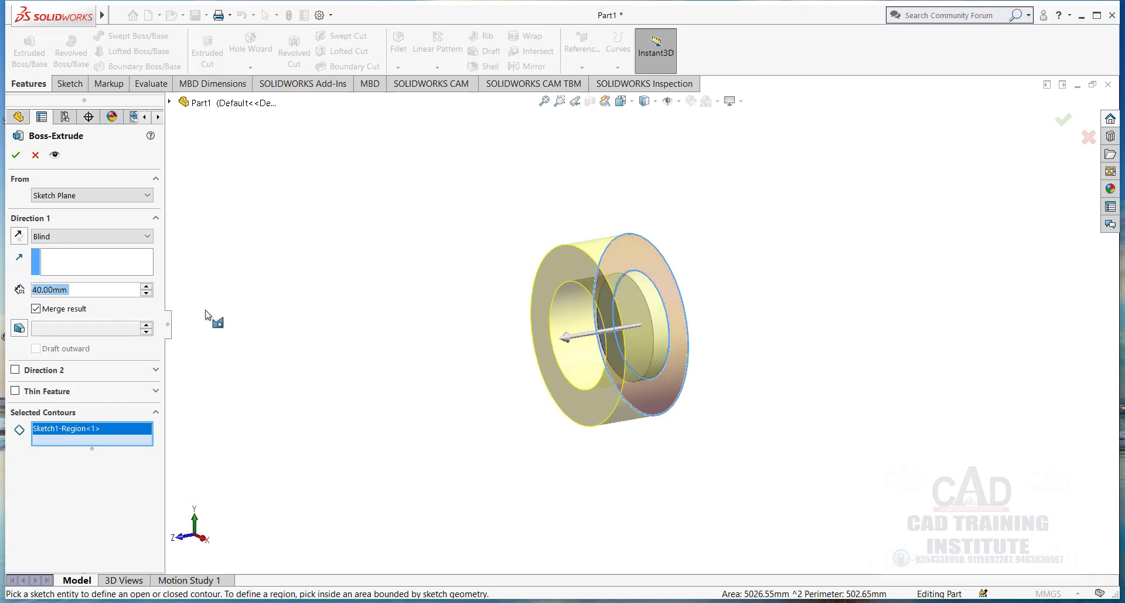
left_click(146, 292)
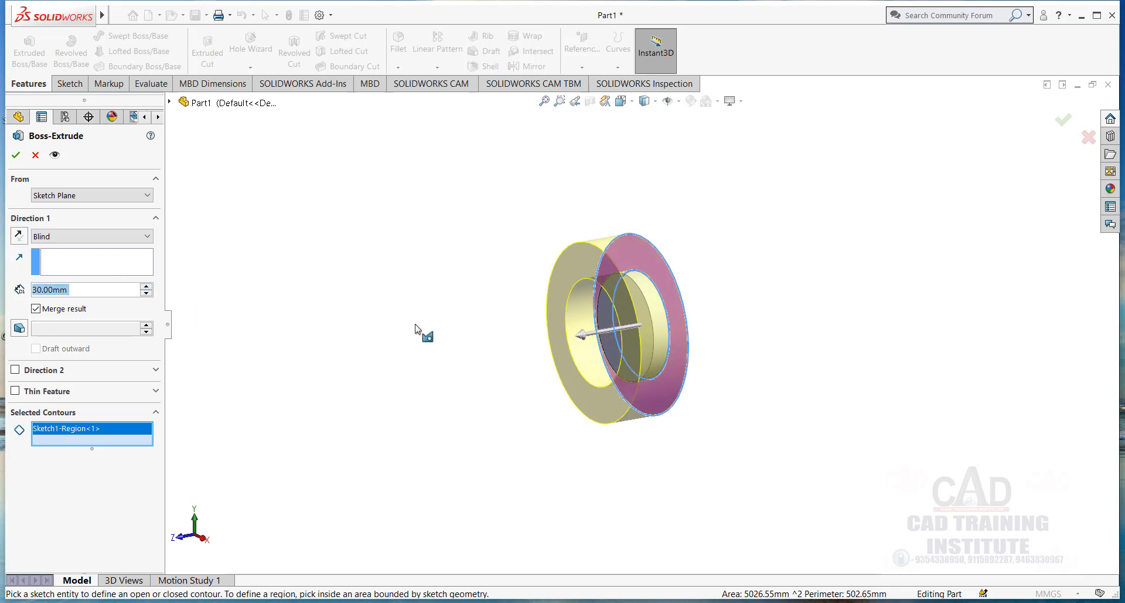
middle_click_drag(422, 329, 387, 323)
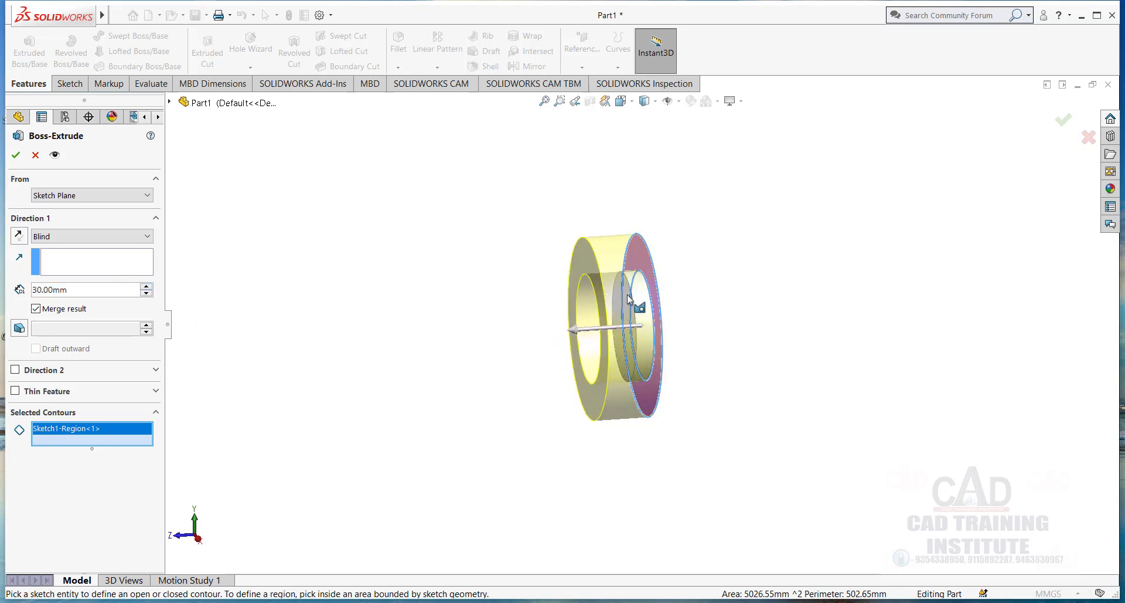
Set the ring's start condition to Surface/Face/Plane using the disc's outer flat face, and complete the extrusion.
left_click(85, 196)
left_click(64, 219)
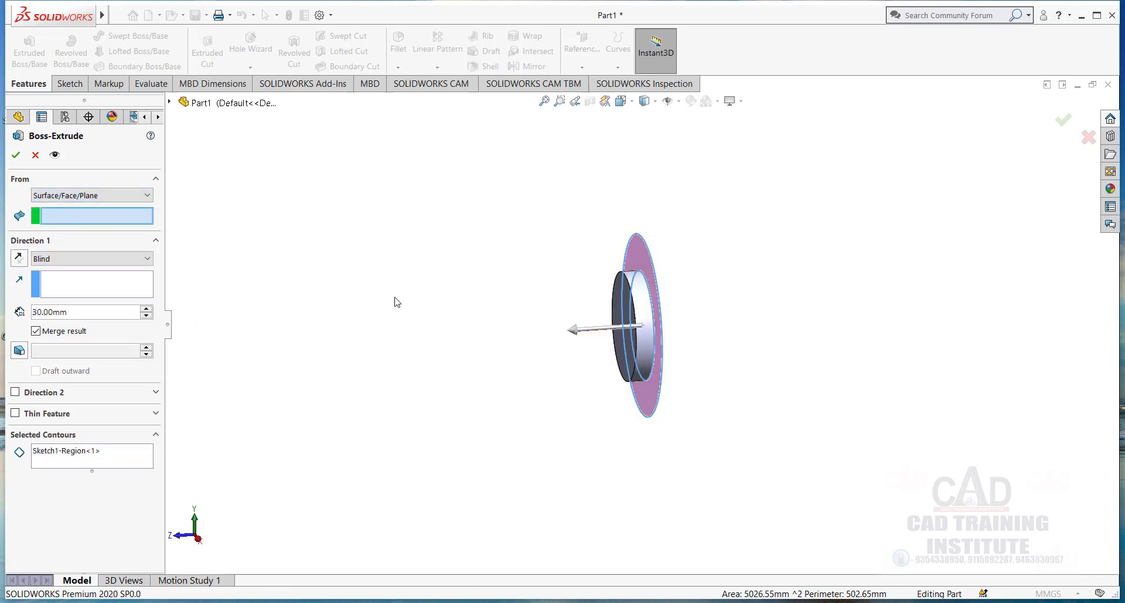
left_click(619, 292)
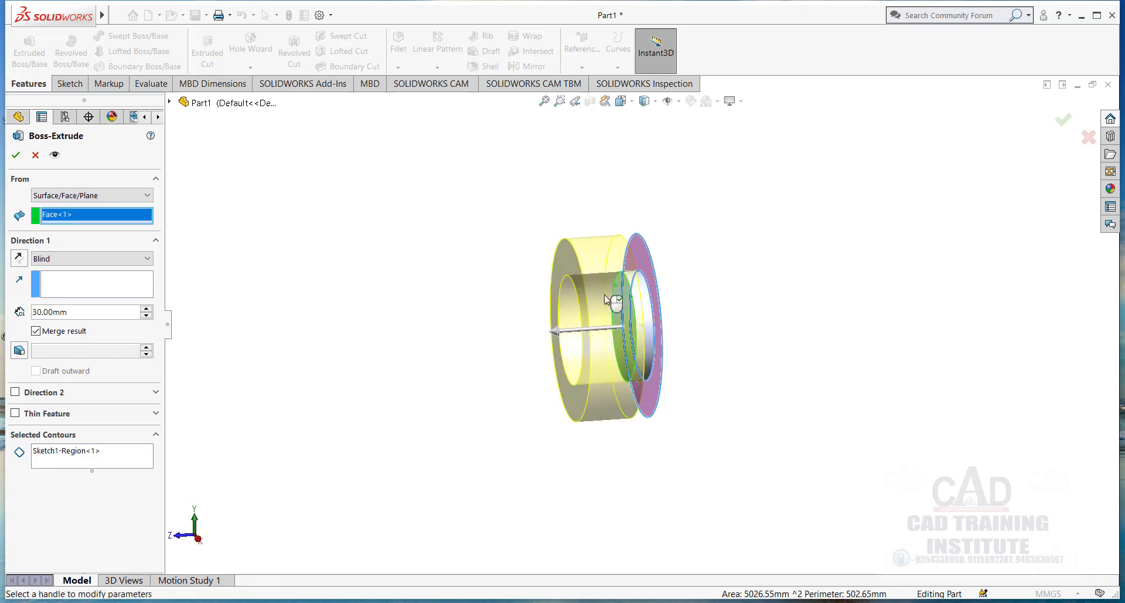
middle_click_drag(516, 251, 498, 244)
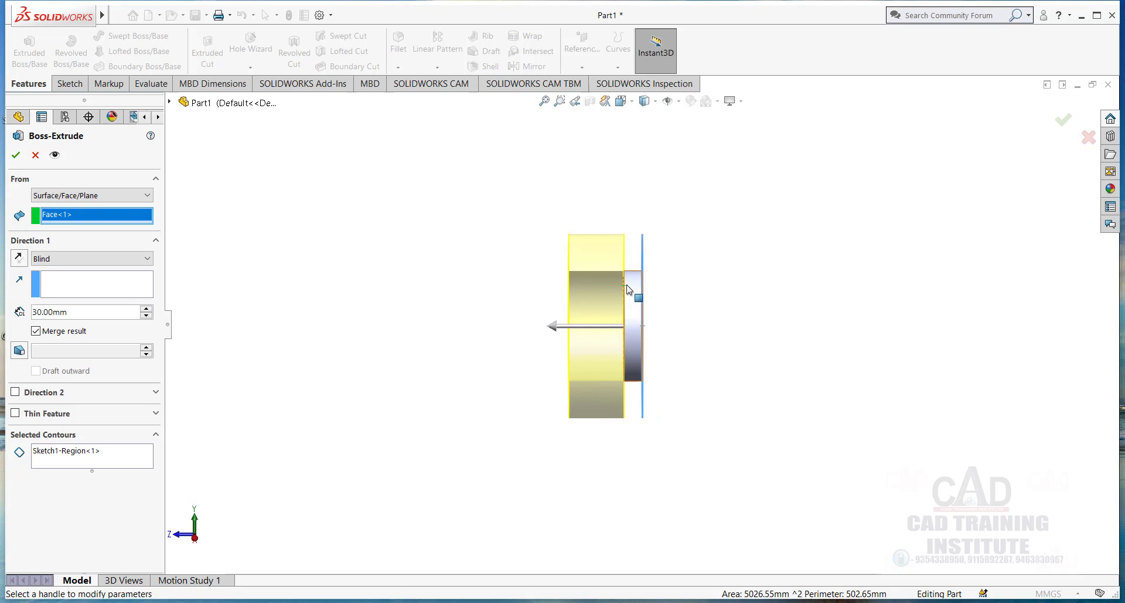
left_click(15, 156)
middle_click_drag(497, 349, 513, 364)
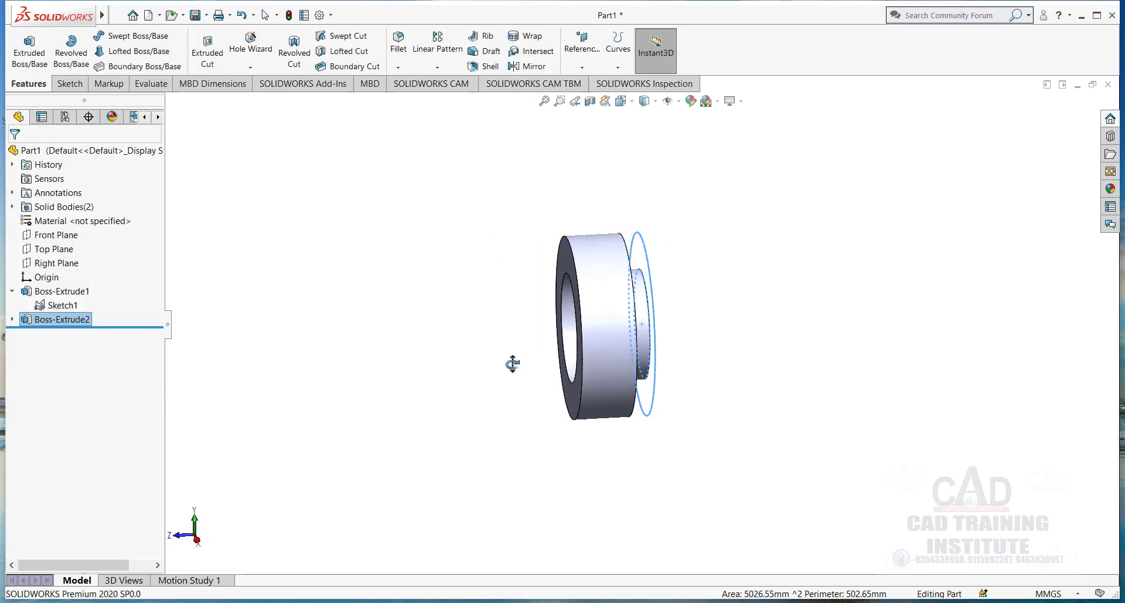
Hide the sketch of the two circles and inspect the disc and ring bodies from the front and side.
right_click(644, 243)
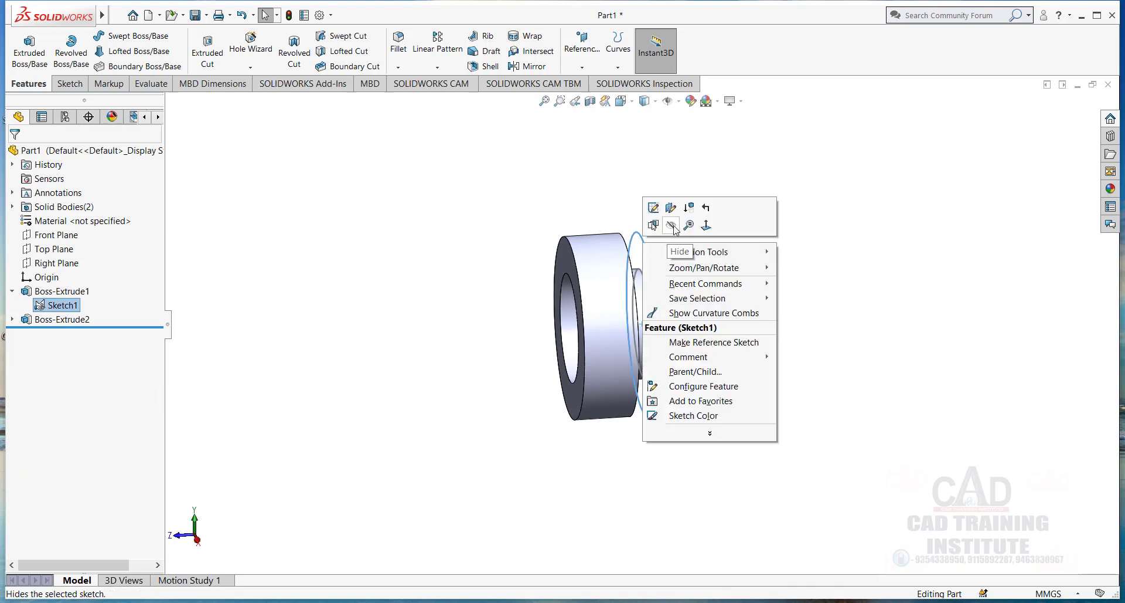
left_click(675, 227)
middle_click_drag(737, 296, 646, 307)
mouse_move(604, 271)
middle_mouse_down()
mouse_move(753, 323)
mouse_move(674, 299)
mouse_move(517, 317)
mouse_move(359, 303)
mouse_move(525, 246)
mouse_move(495, 313)
middle_mouse_up()
Delete the ring extrusion, the disc extrusion and the sketch of the two concentric circles.
right_click(59, 320)
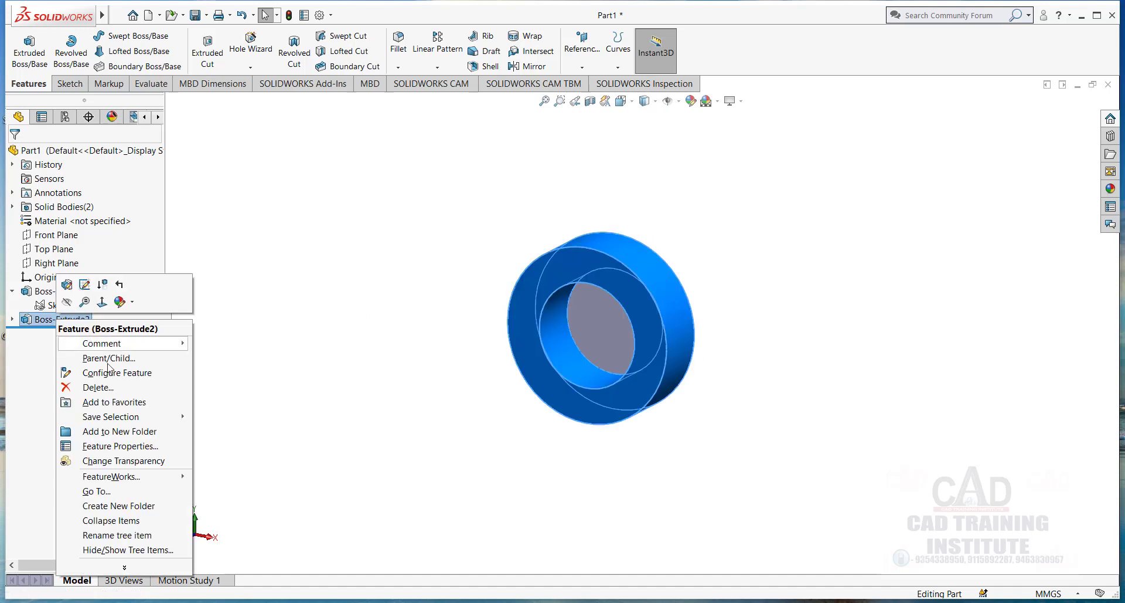
left_click(117, 394)
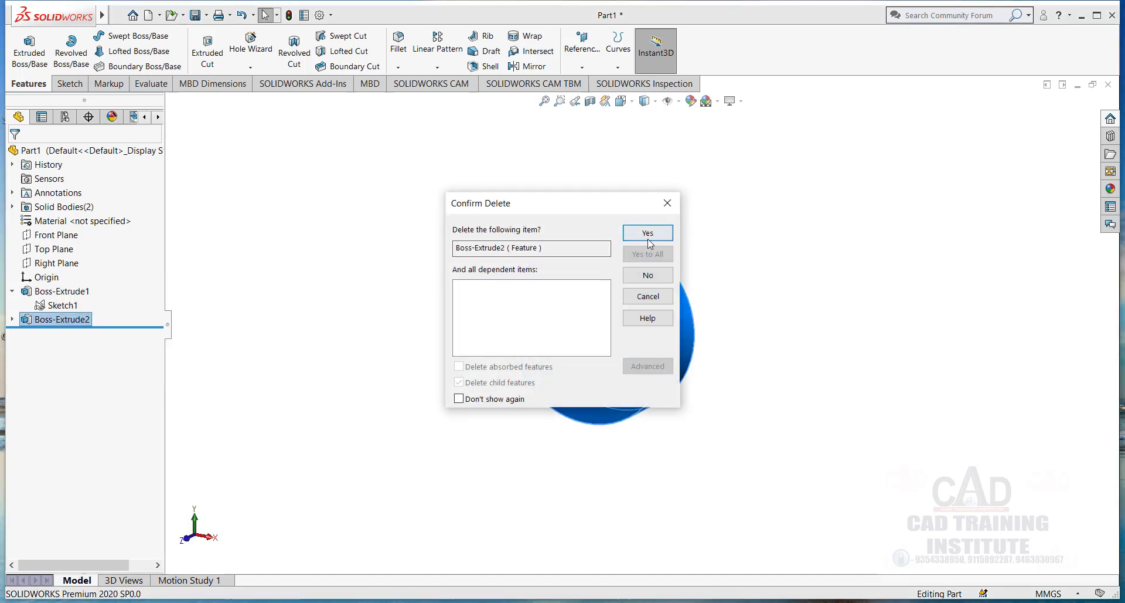
left_click(644, 238)
right_click(69, 291)
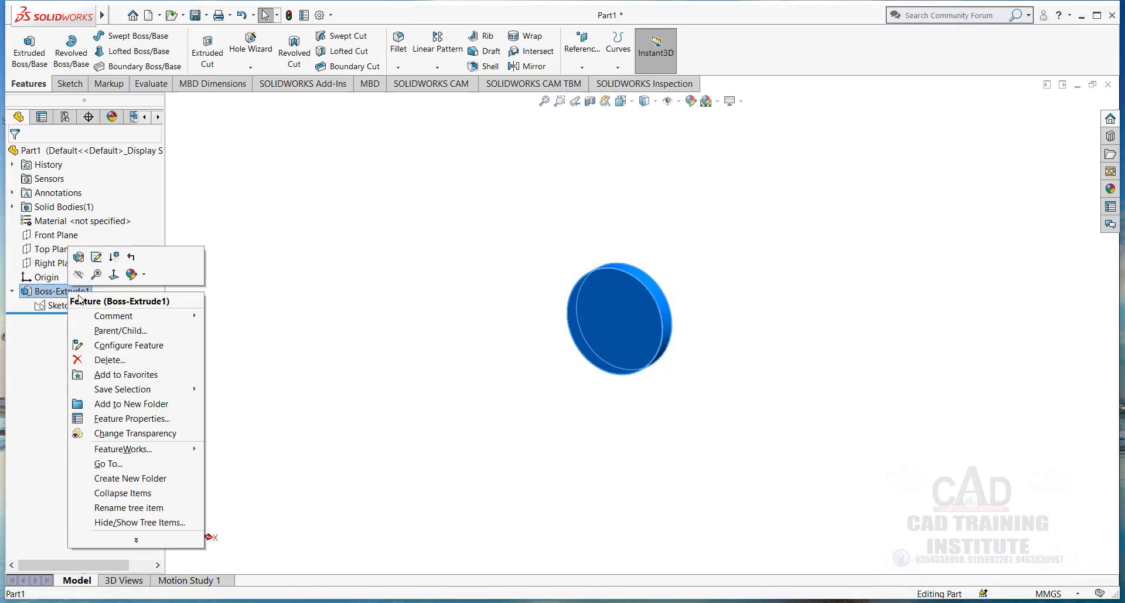
left_click(135, 364)
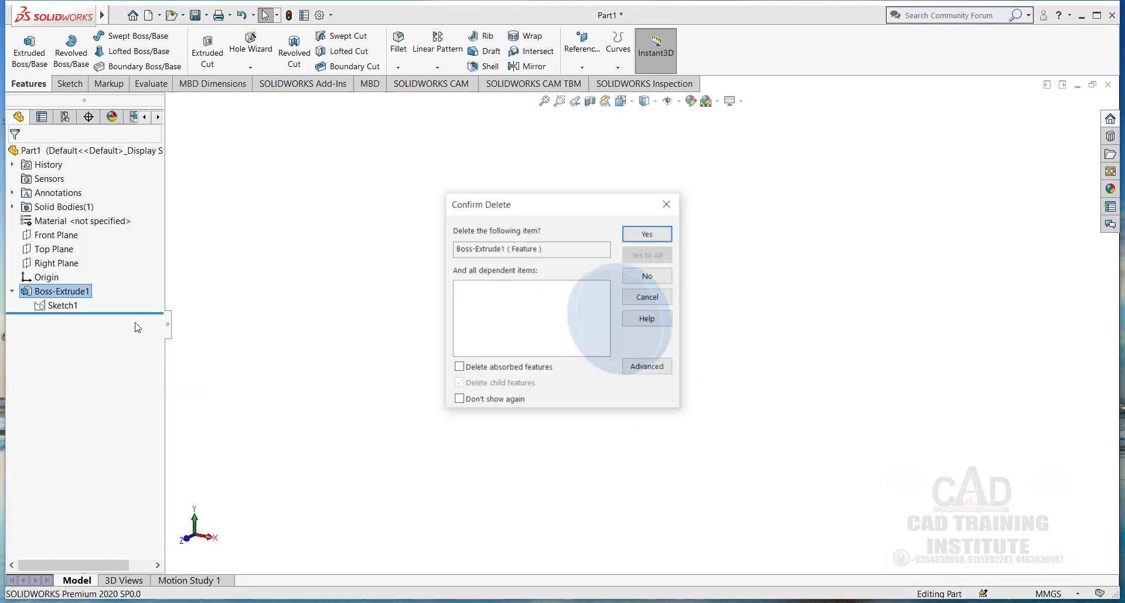
left_click(644, 237)
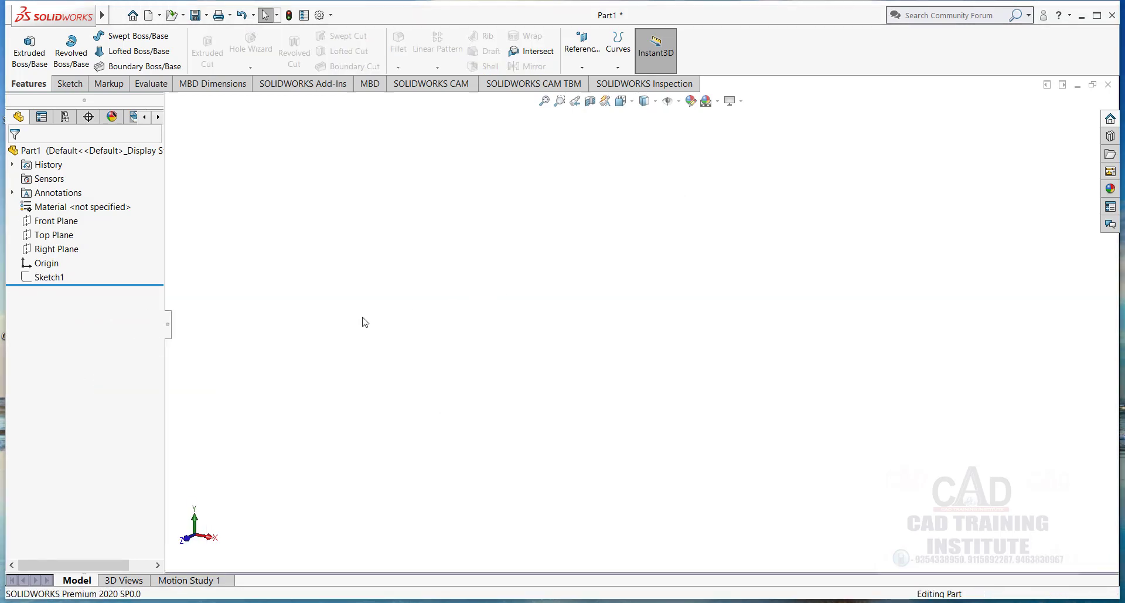
right_click(49, 278)
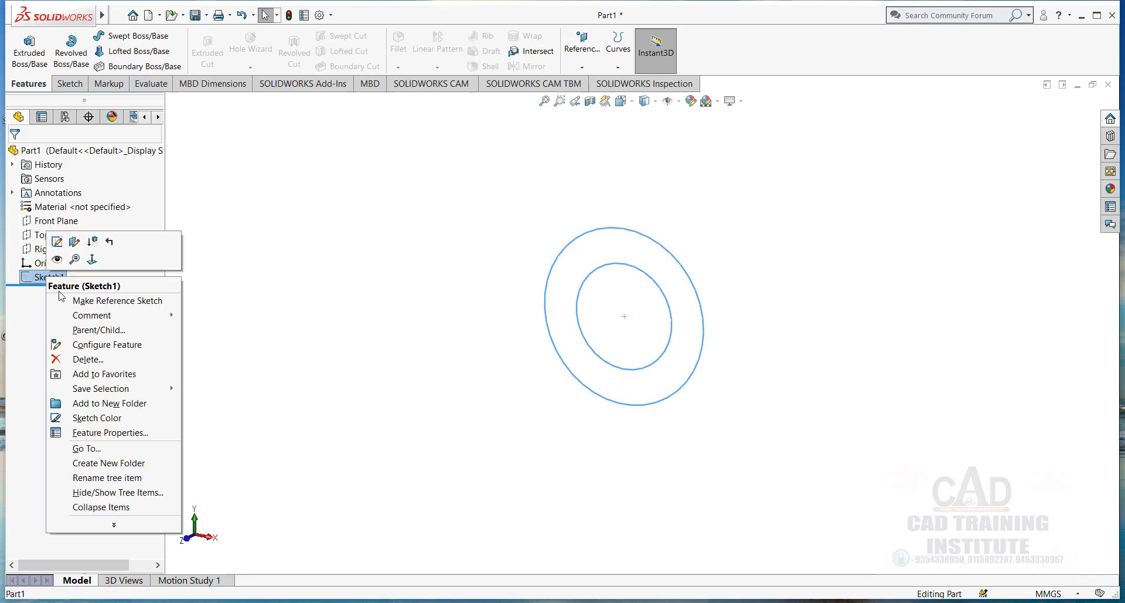
left_click(98, 360)
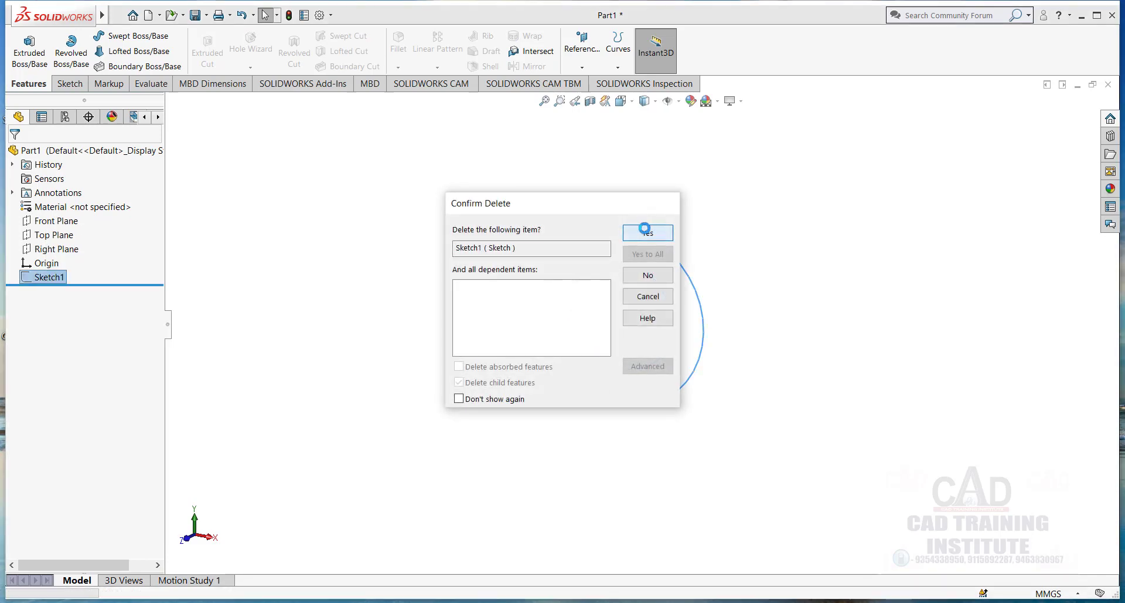
left_click(655, 231)
Start a sketch on the Front Plane and draw a vertical centerline about 143 mm long through the origin.
right_click(50, 226)
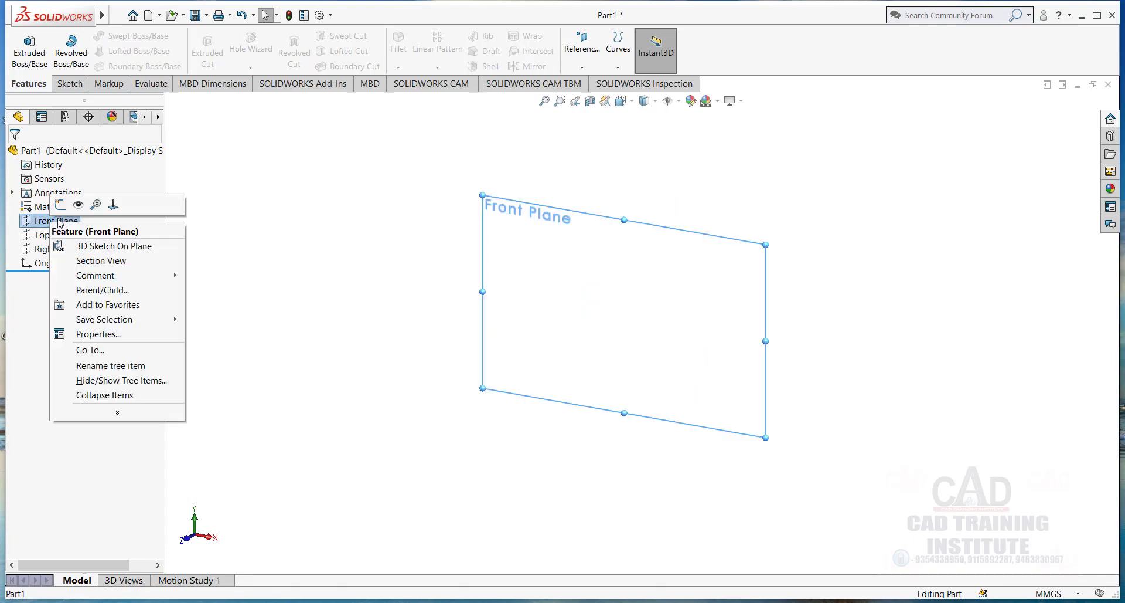
left_click(66, 201)
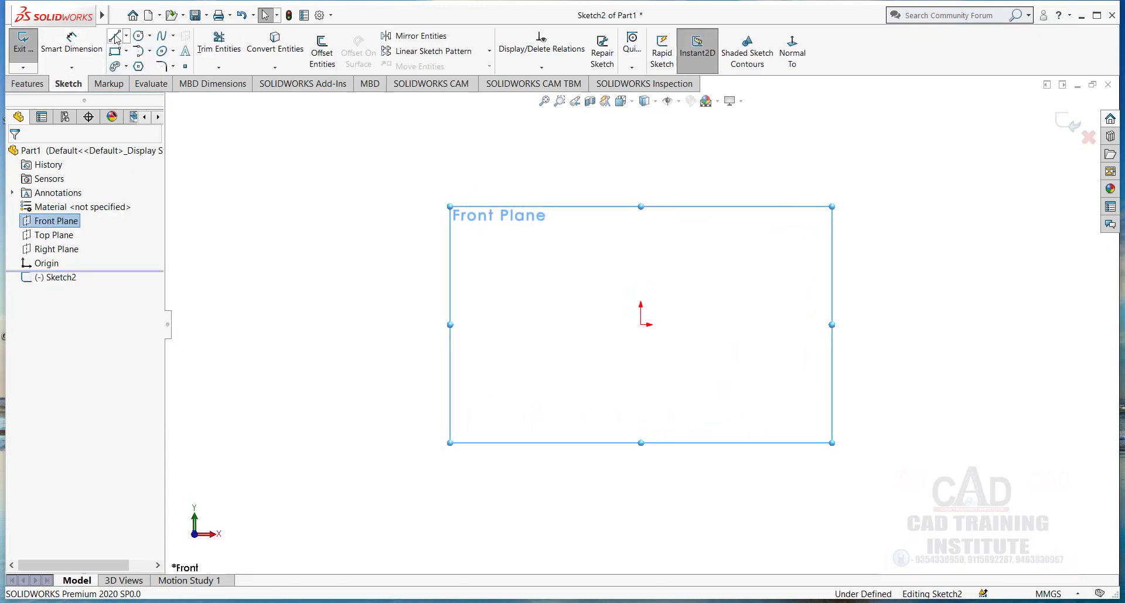
left_click(127, 39)
left_click(147, 72)
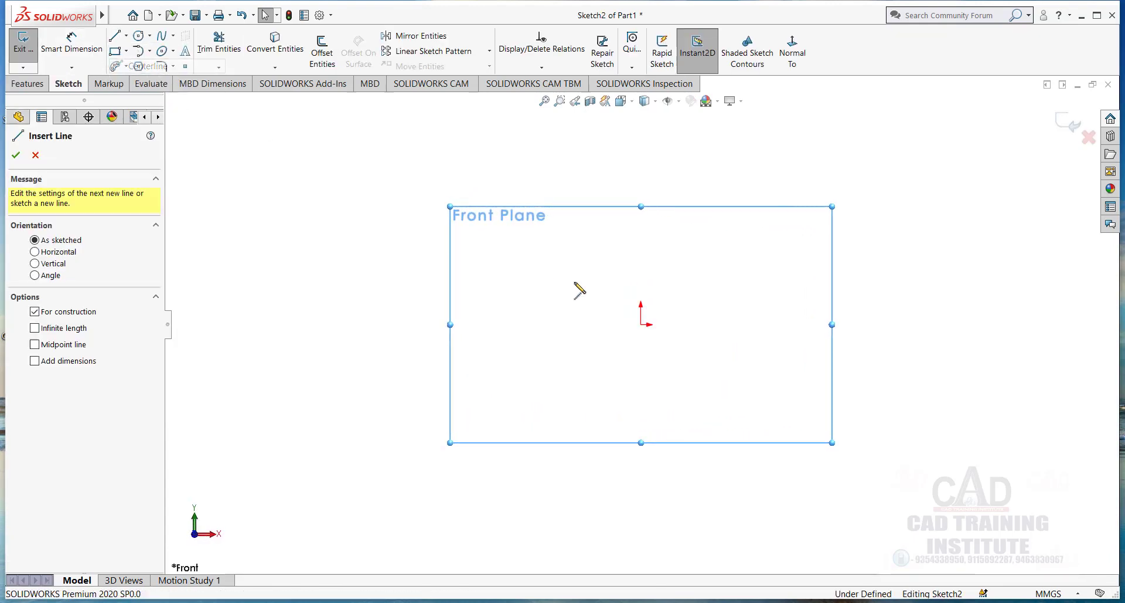
left_click(641, 157)
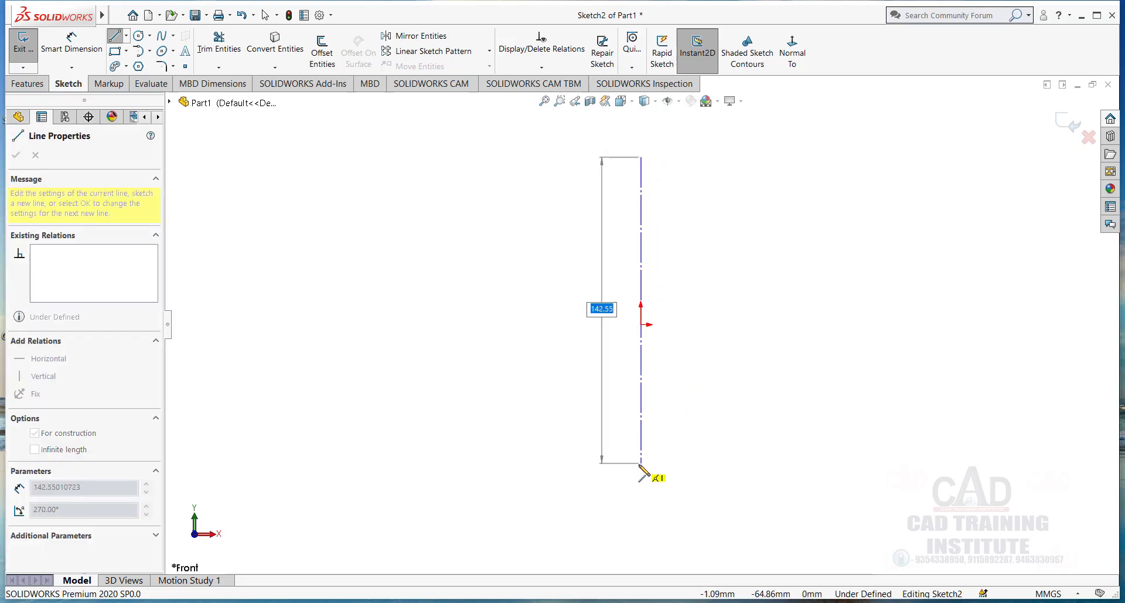
left_click(641, 309)
right_click(529, 374)
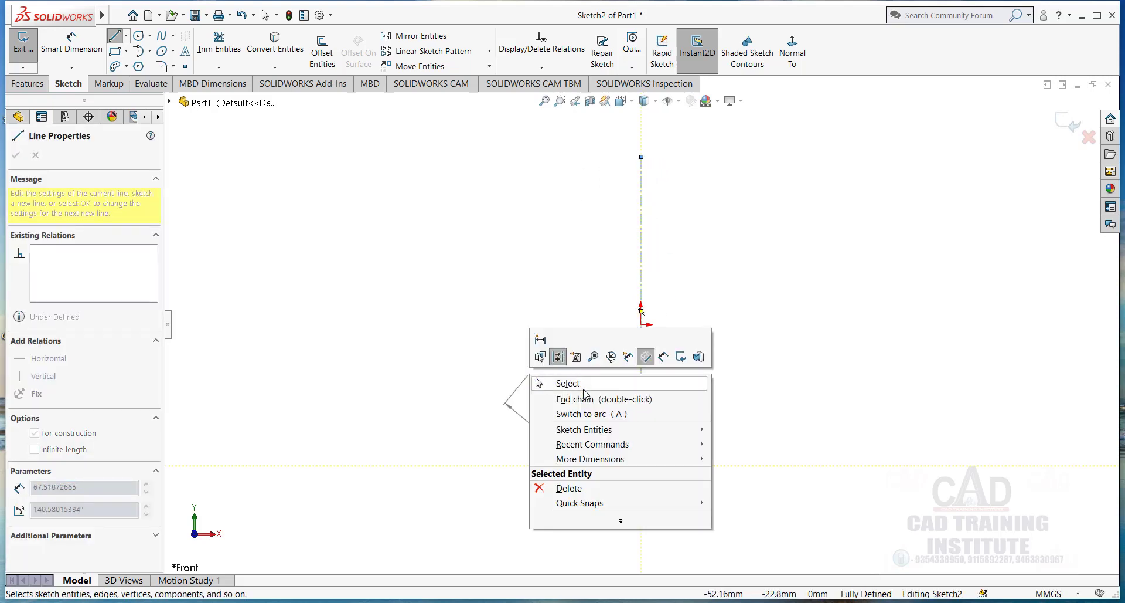
left_click(584, 386)
Sketch the profile's upper stepped half from the centerline's upper end, with a top edge about 25 mm and an outer vertical about 40 mm long.
left_click(115, 36)
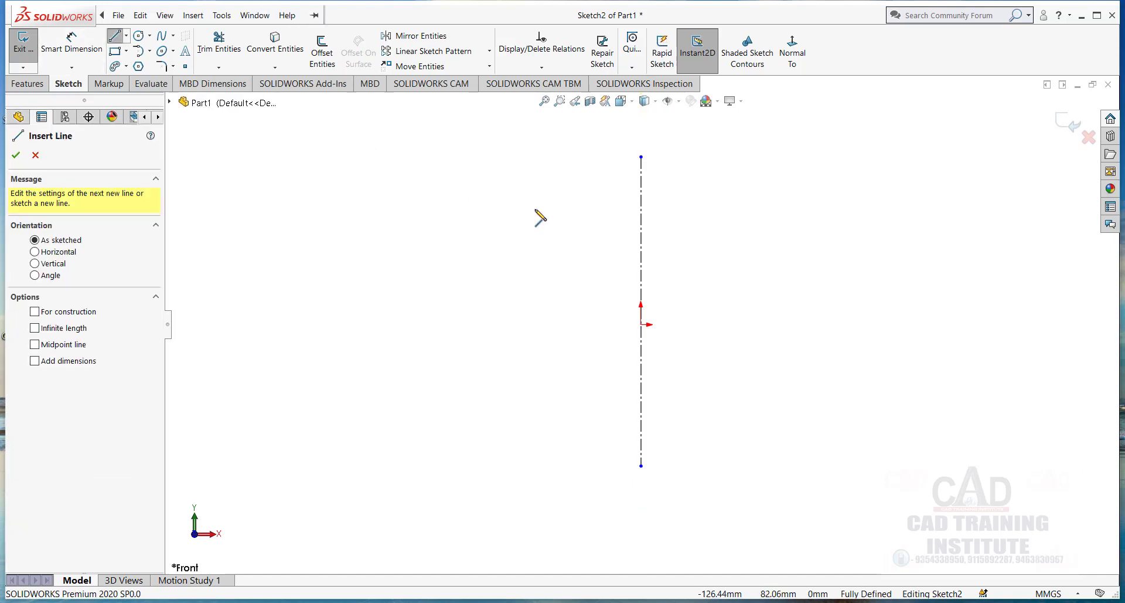
left_click(641, 157)
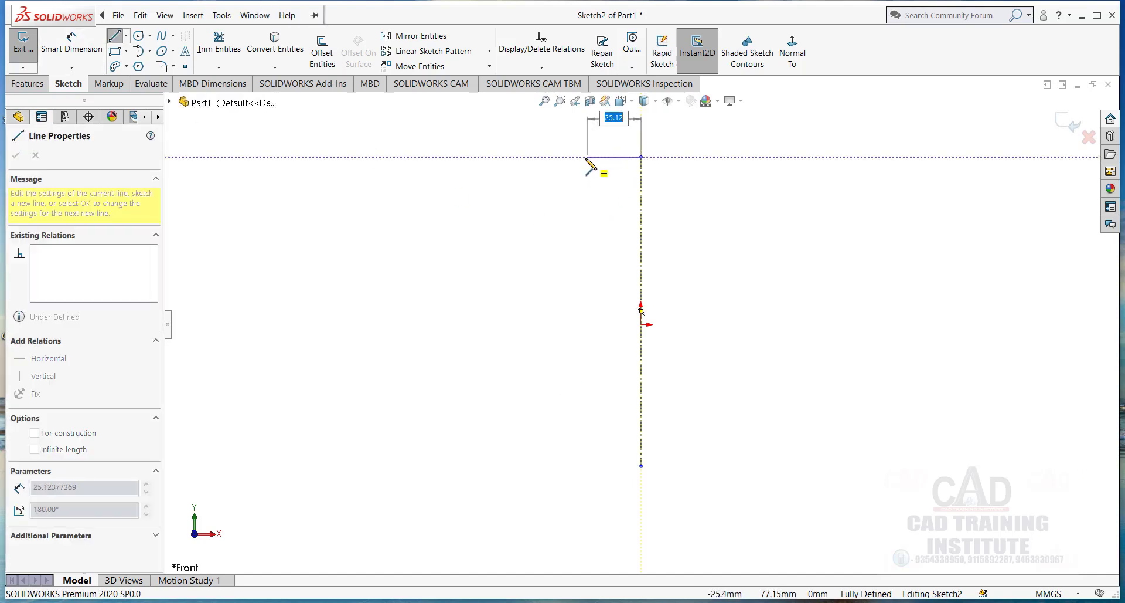
left_click(586, 157)
left_click(585, 185)
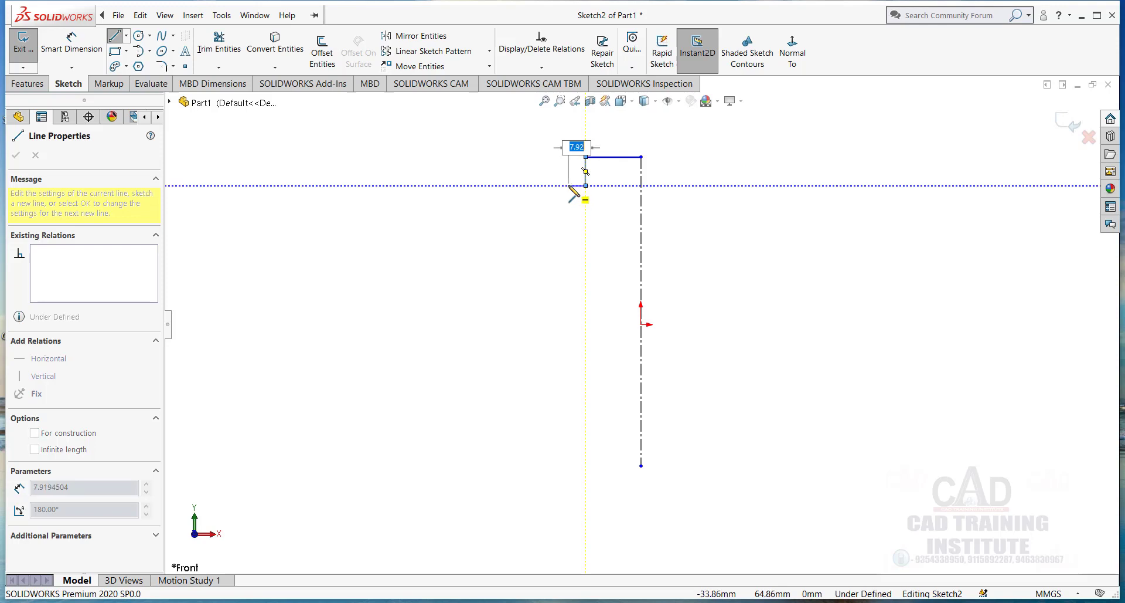
left_click(569, 185)
left_click(568, 270)
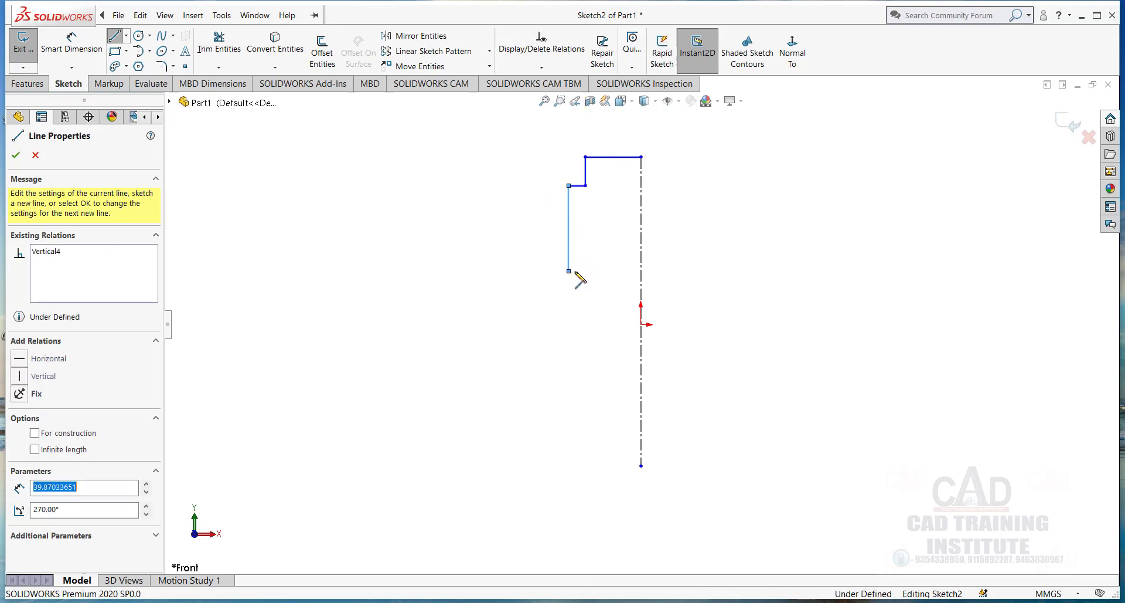
left_click(598, 271)
left_click(598, 310)
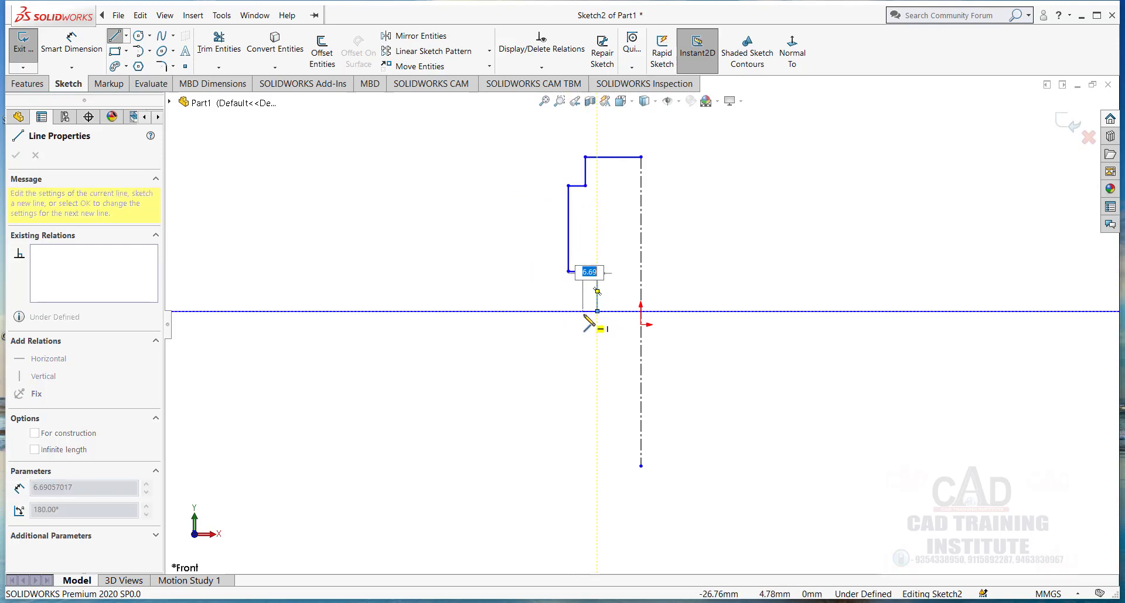
Continue the profile with a vertical about 40 mm long, a slanted line about 13 mm long and a bottom step, closing it along the centerline.
left_click(583, 311)
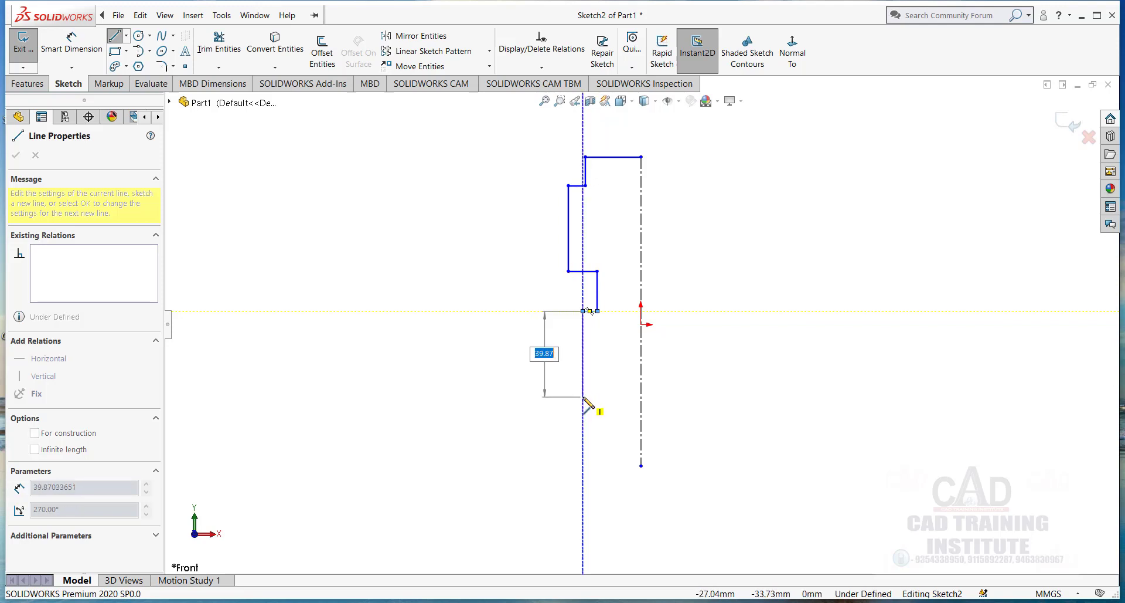
left_click(582, 397)
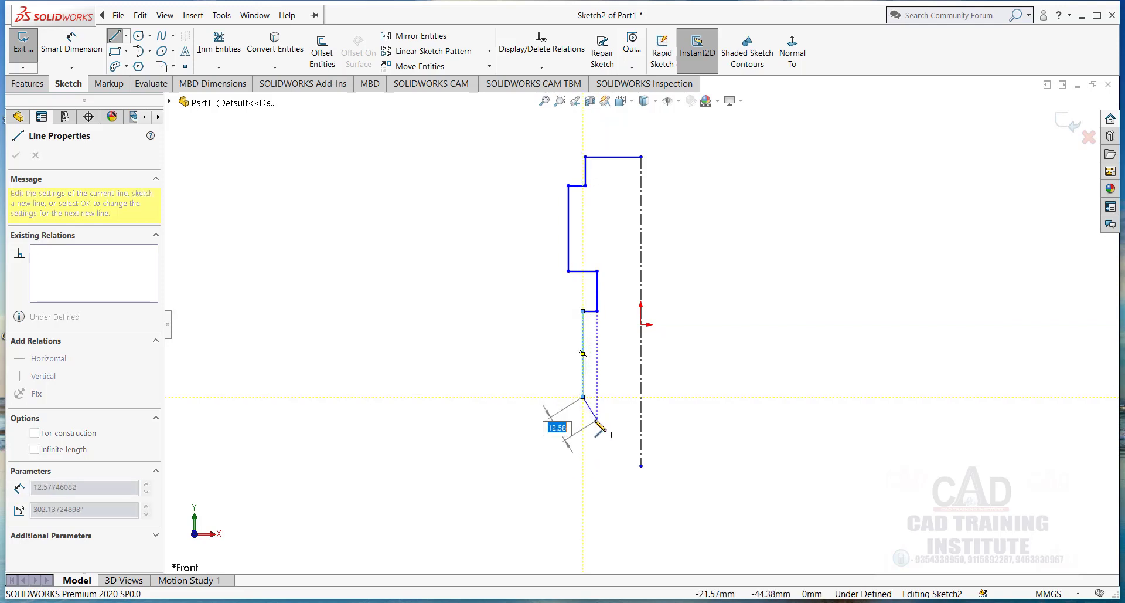
left_click(598, 419)
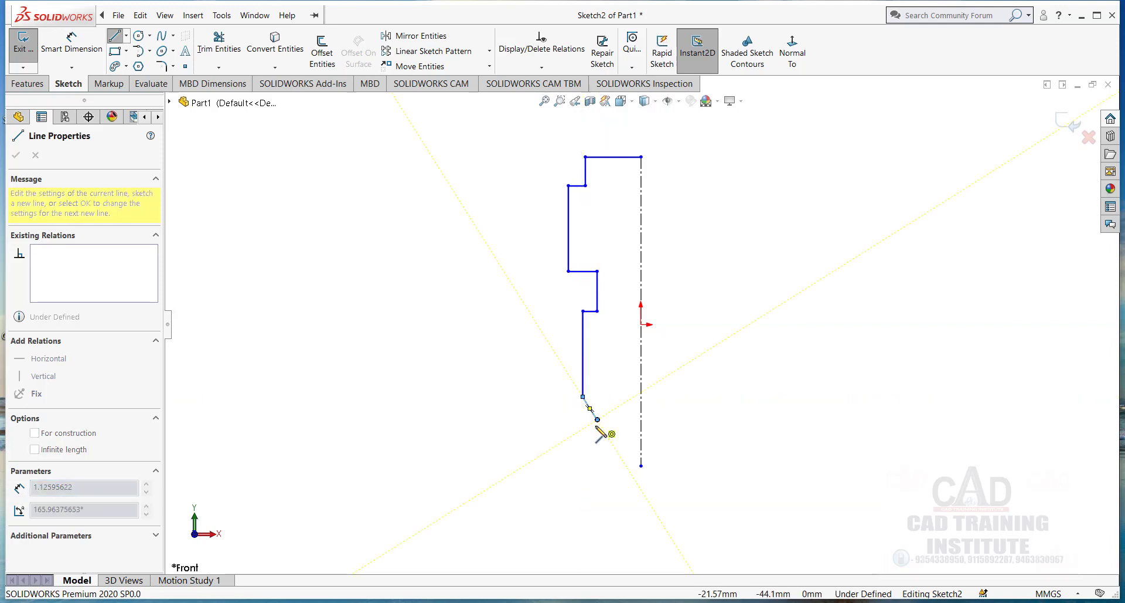
left_click(597, 459)
left_click(641, 459)
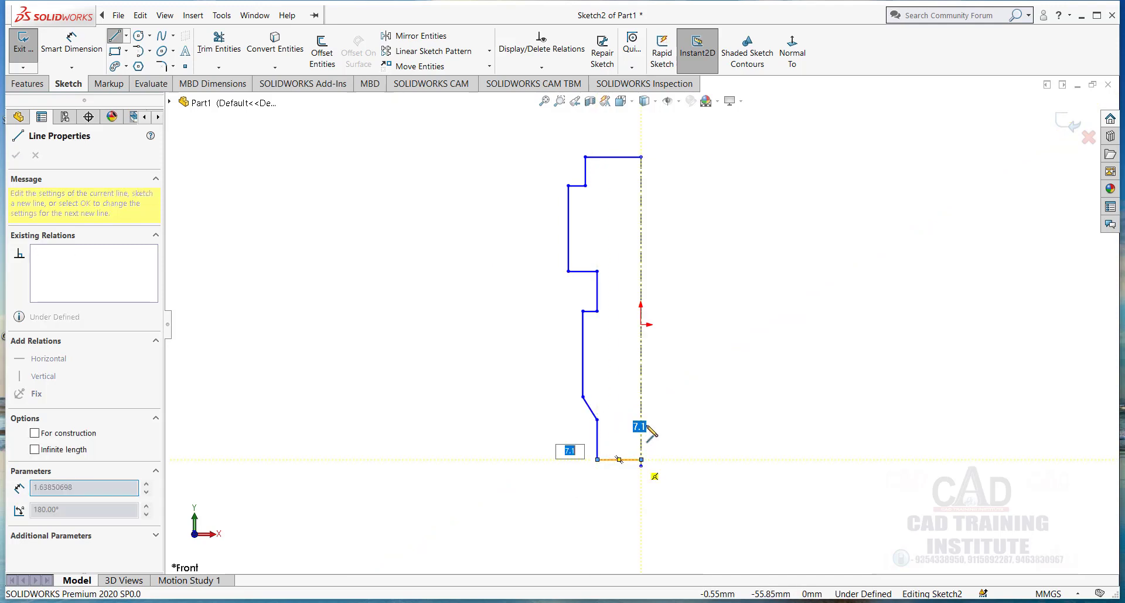
left_click(642, 157)
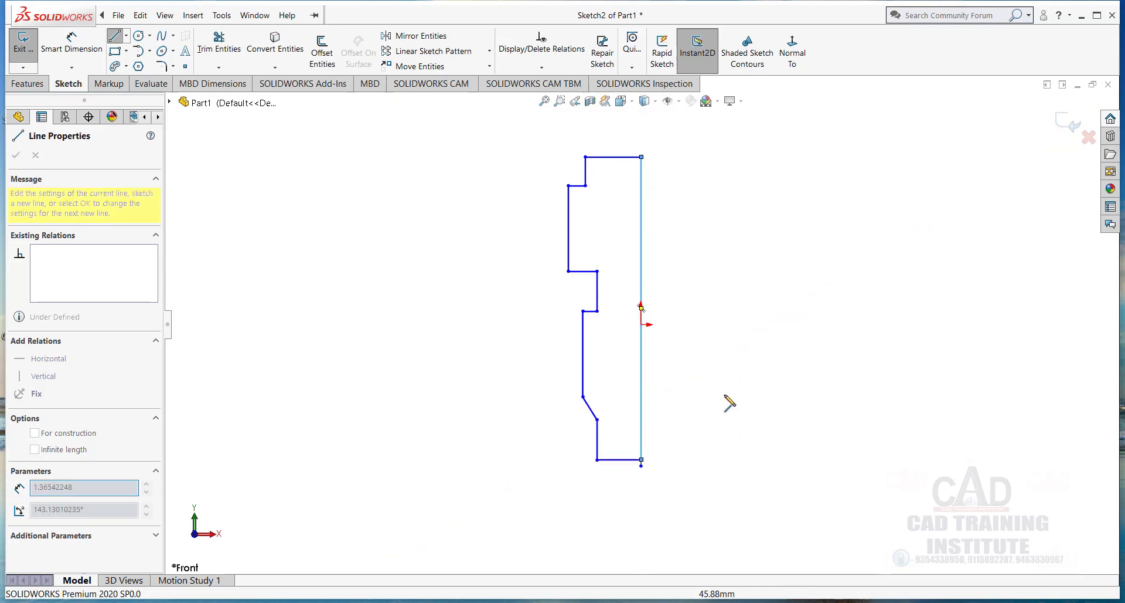
right_click(734, 302)
left_click(762, 306)
Fillet the lower outer corner of the profile's upper wide section with a 10 mm radius.
scroll(630, 463, "down", 5)
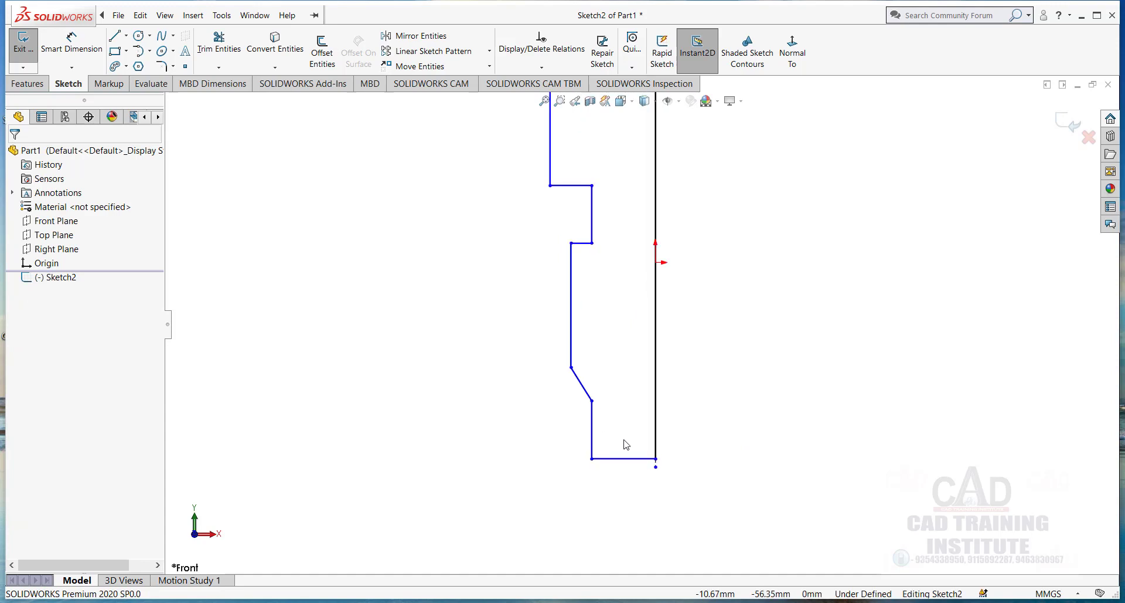
scroll(539, 331, "up", 3)
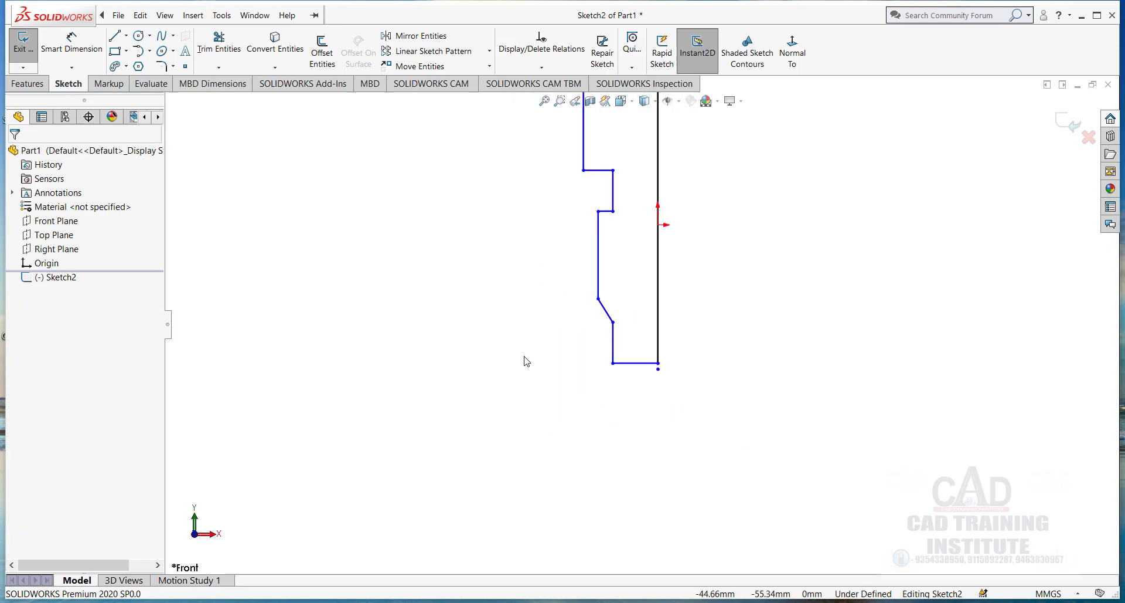
scroll(603, 164, "down", 3)
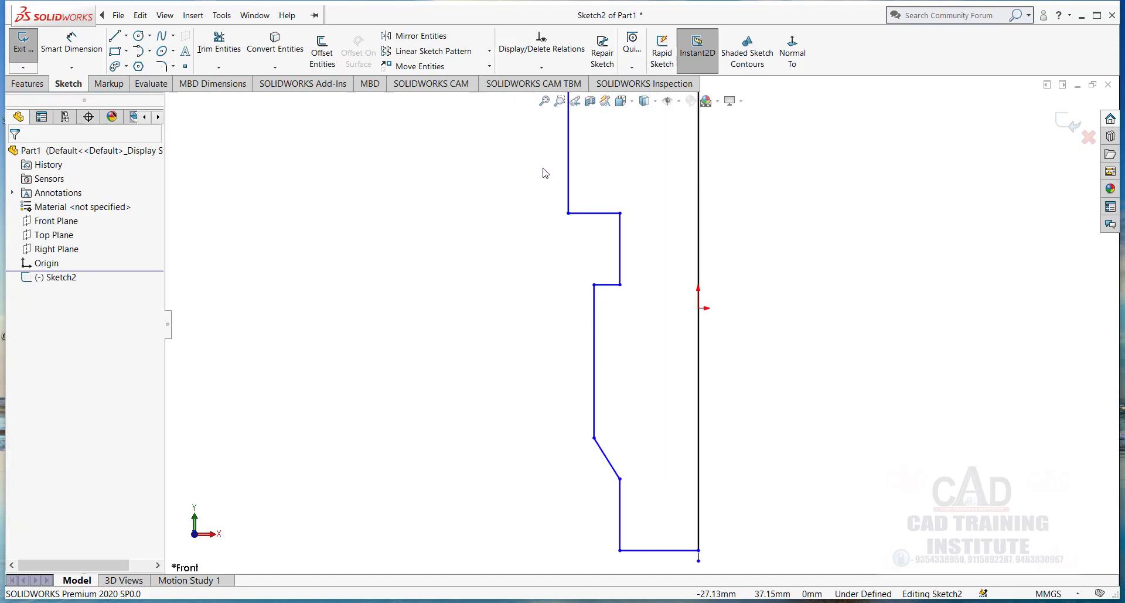
left_click(164, 66)
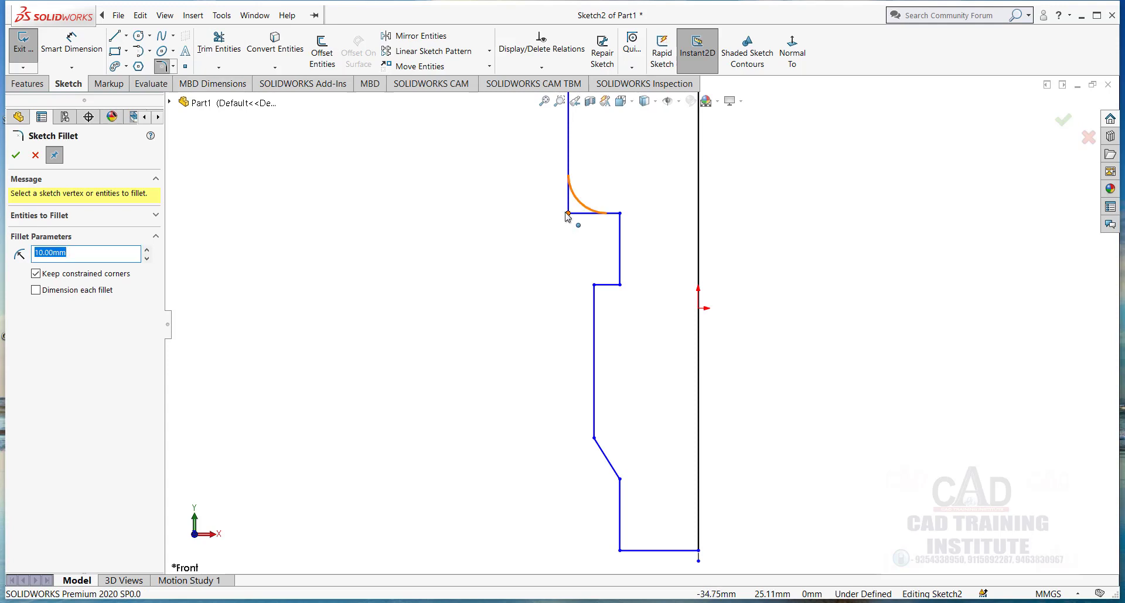
left_click(568, 213)
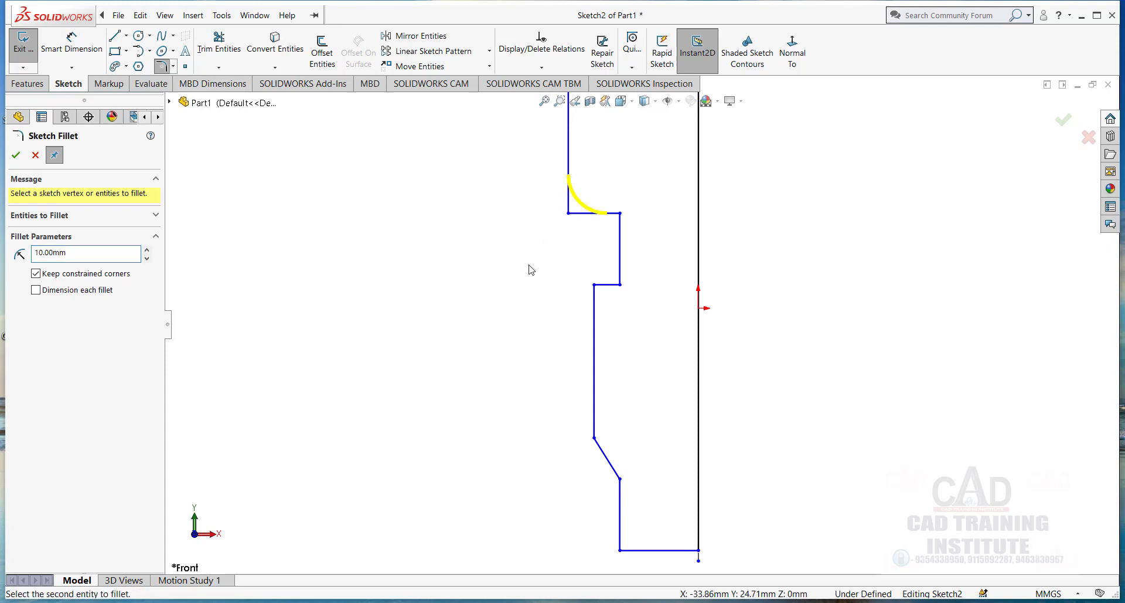
left_click(16, 155)
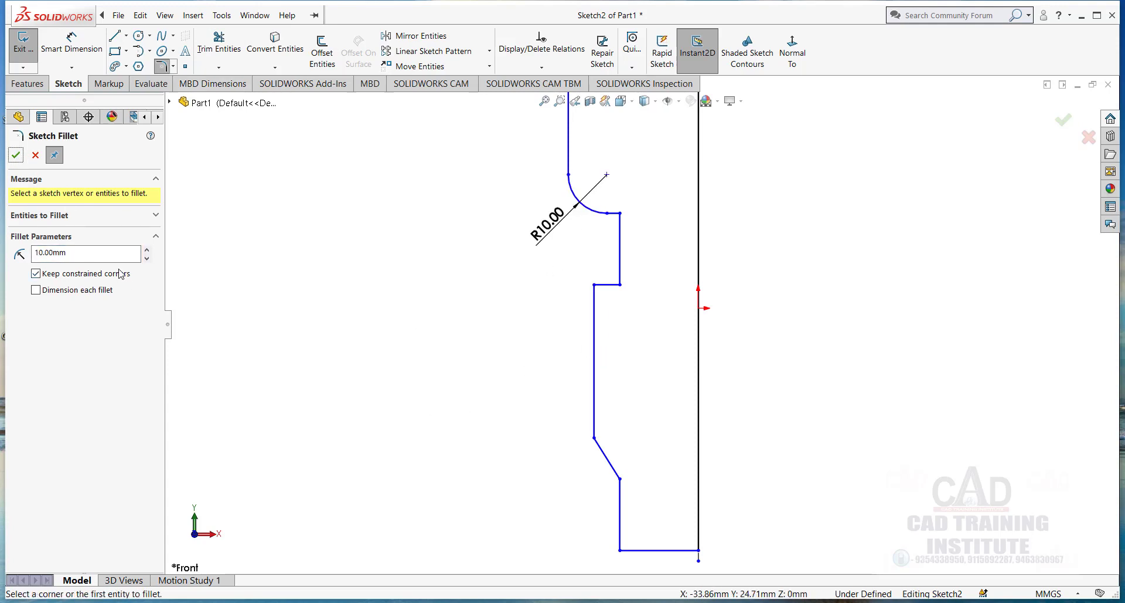
left_click(16, 156)
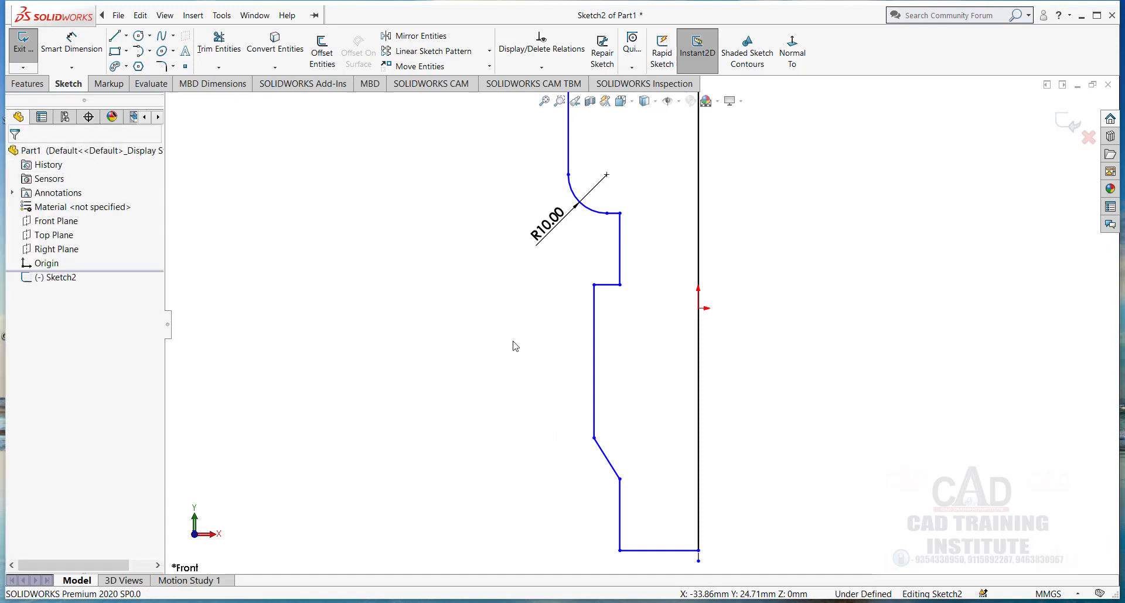
Add 5 mm equal-distance sketch chamfers at the neck's lower corner, the wide section's upper corner, and the profile's top and bottom corners.
left_click(173, 67)
left_click(190, 97)
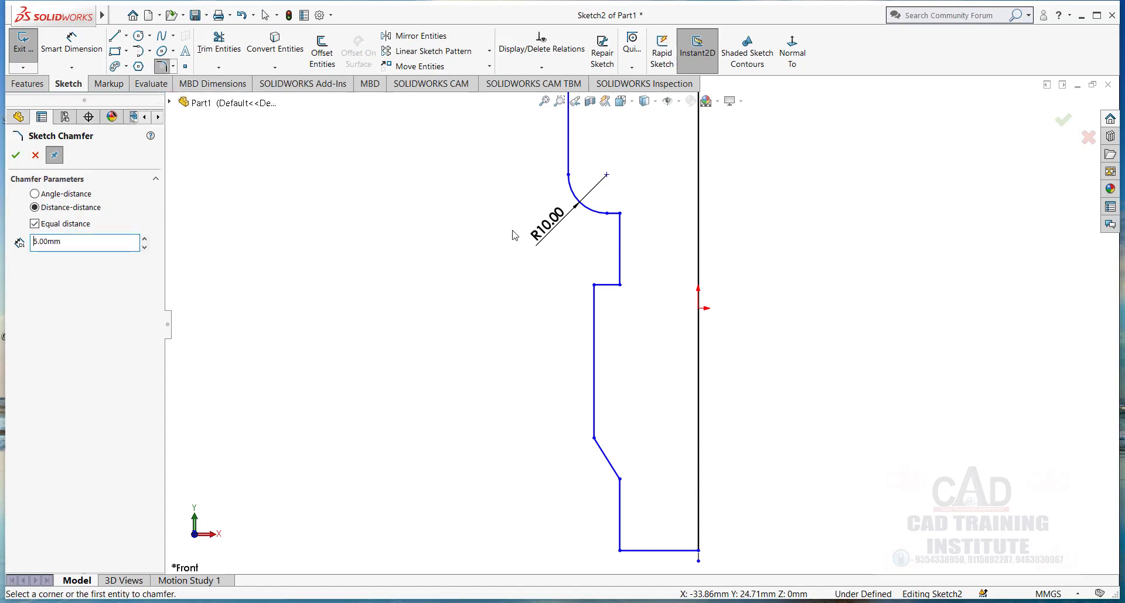
left_click(621, 285)
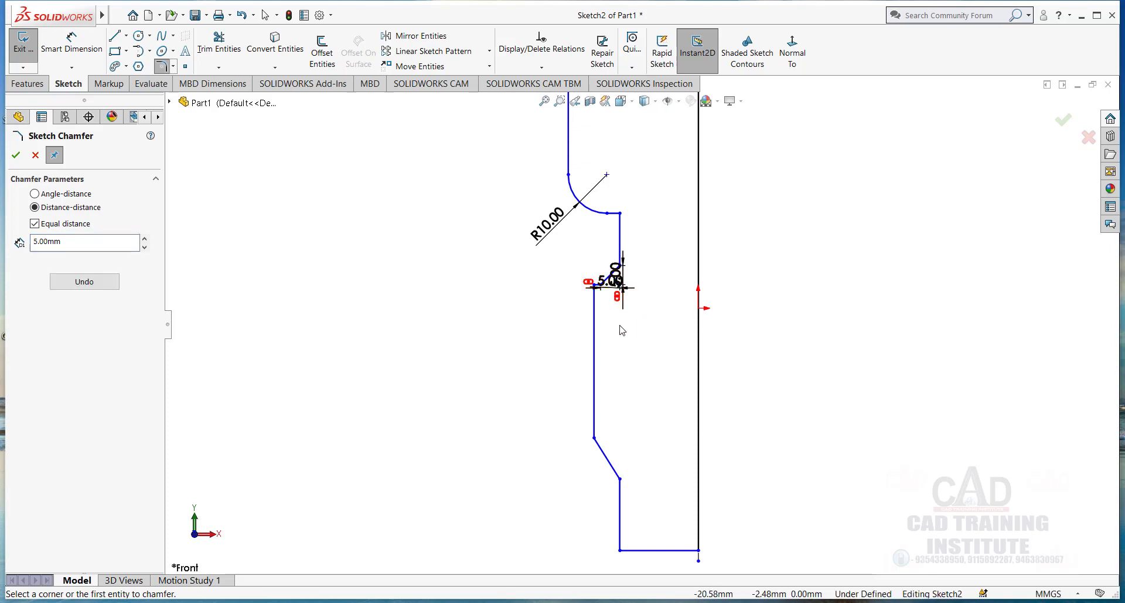
scroll(618, 336, "up", 4)
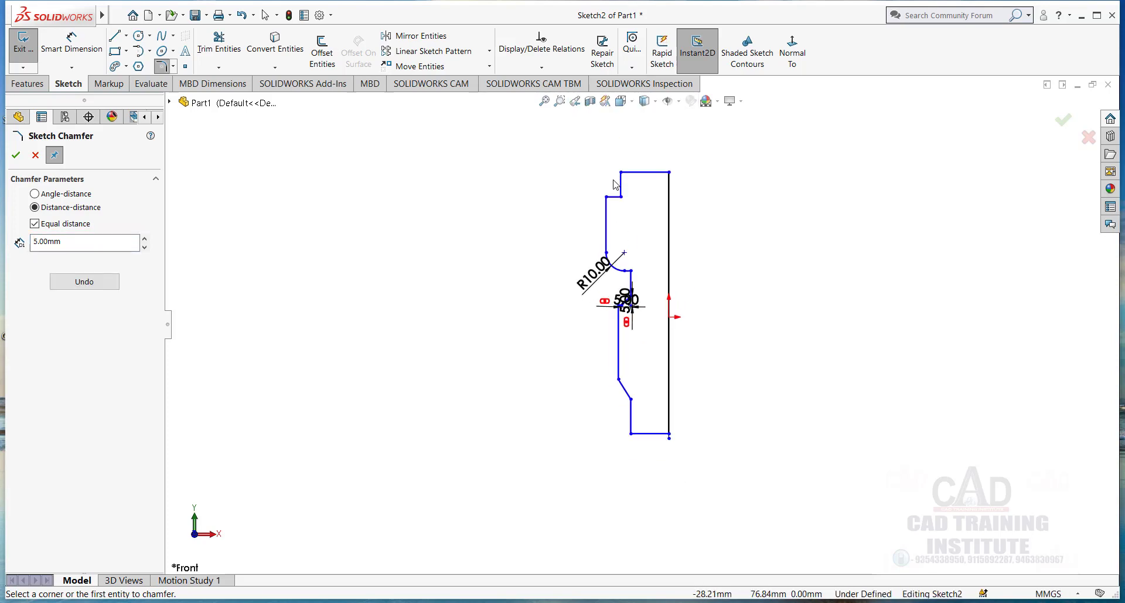
scroll(613, 181, "down", 5)
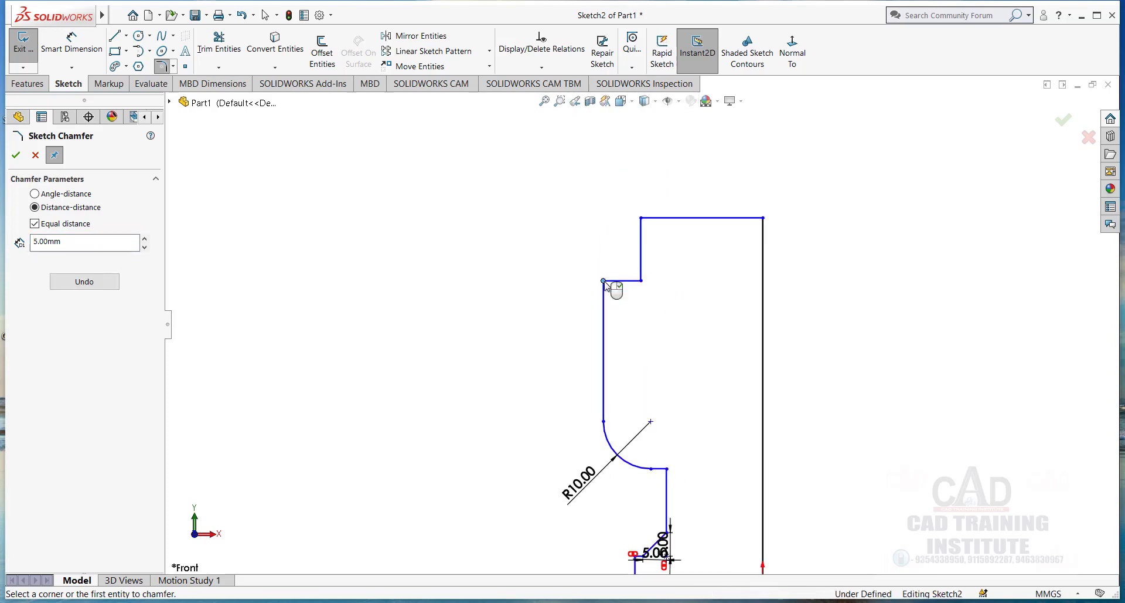
left_click(605, 282)
scroll(637, 308, "up", 2)
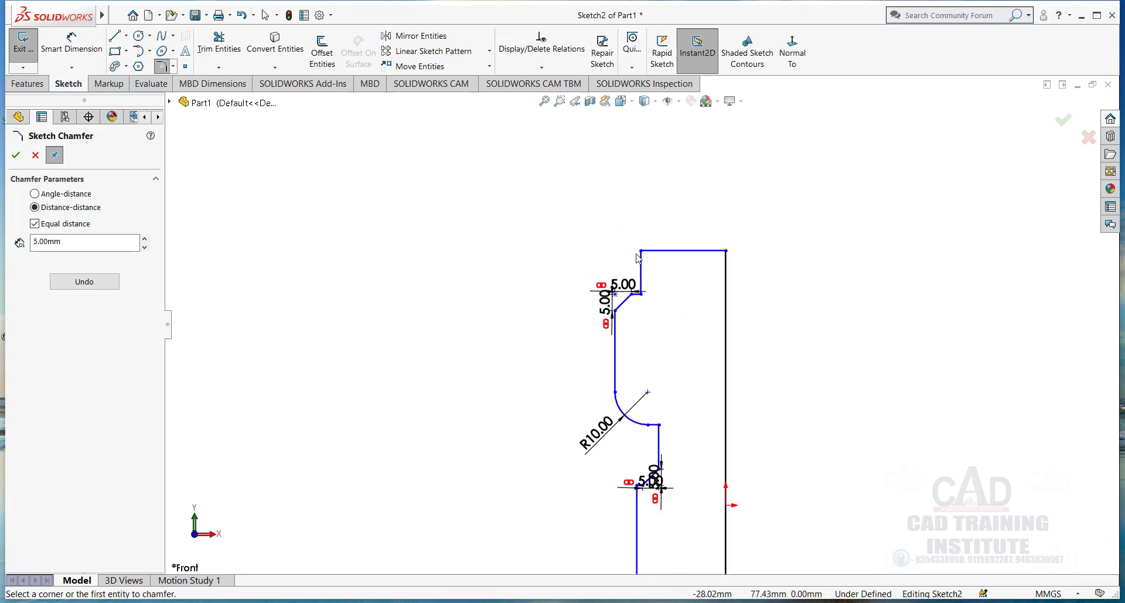
scroll(651, 287, "up", 2)
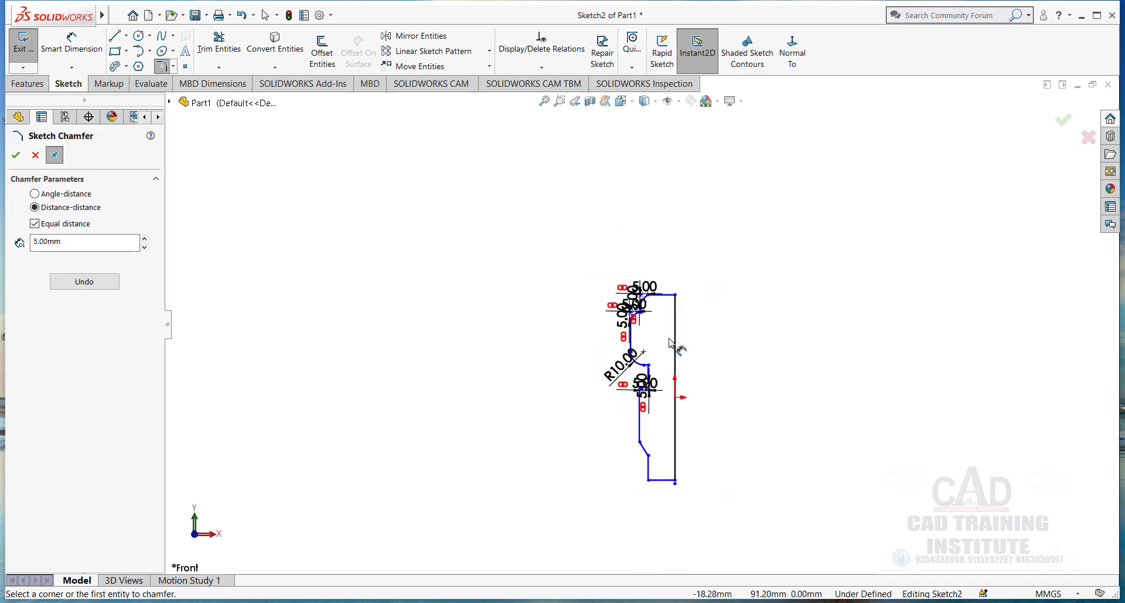
scroll(637, 456, "down", 3)
left_click(626, 444)
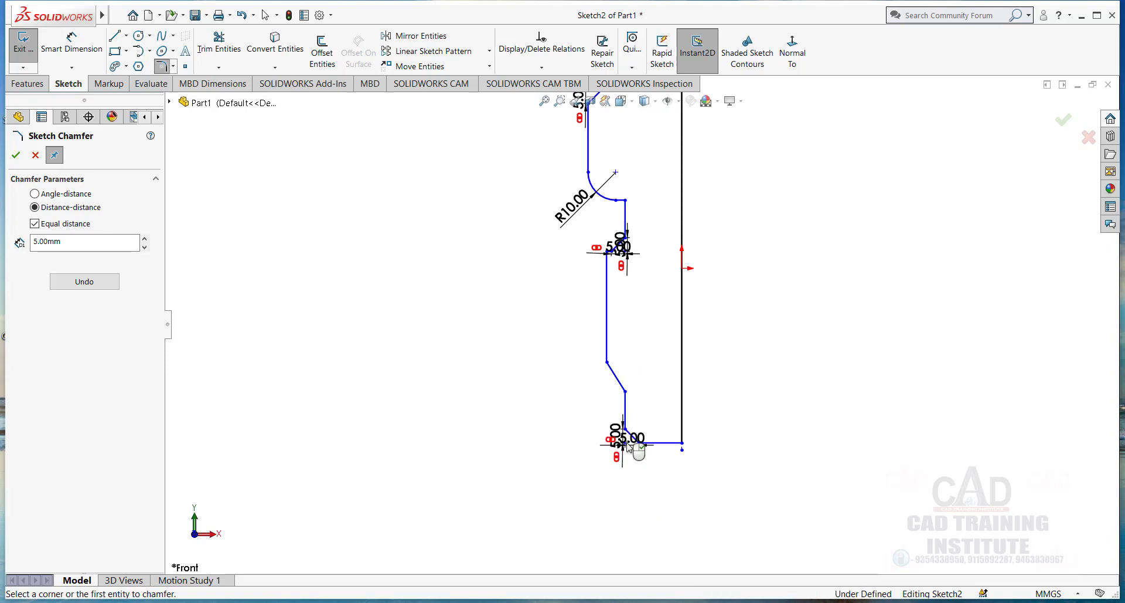
left_click(16, 156)
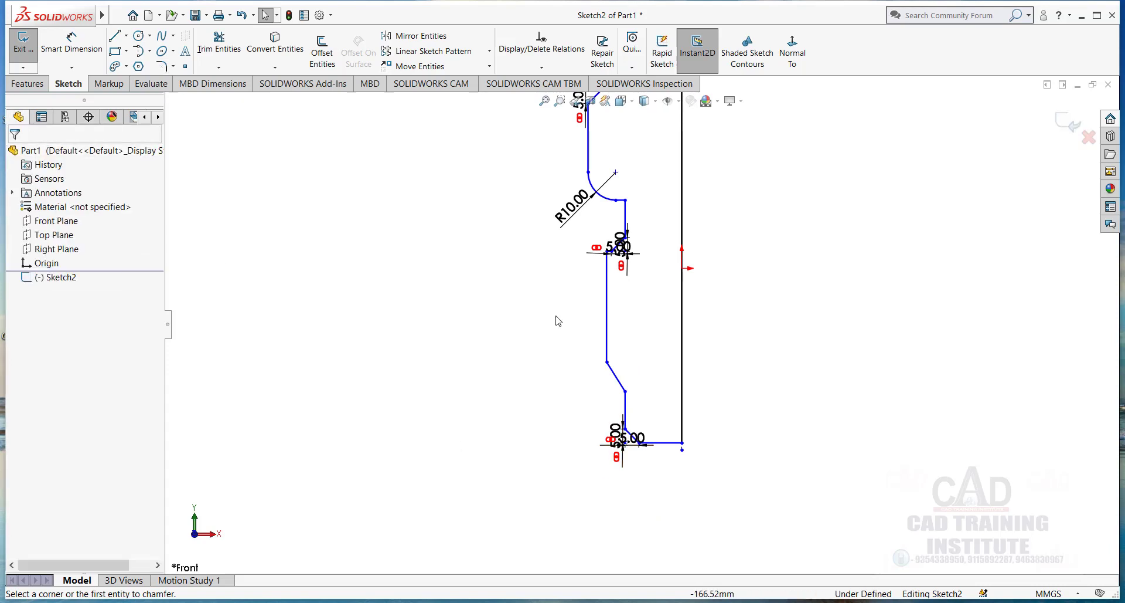
Finish the profile sketch and revolve it 314° in one direction about the vertical centerline with Revolved Boss/Base.
scroll(736, 225, "up", 3)
scroll(755, 220, "down", 2)
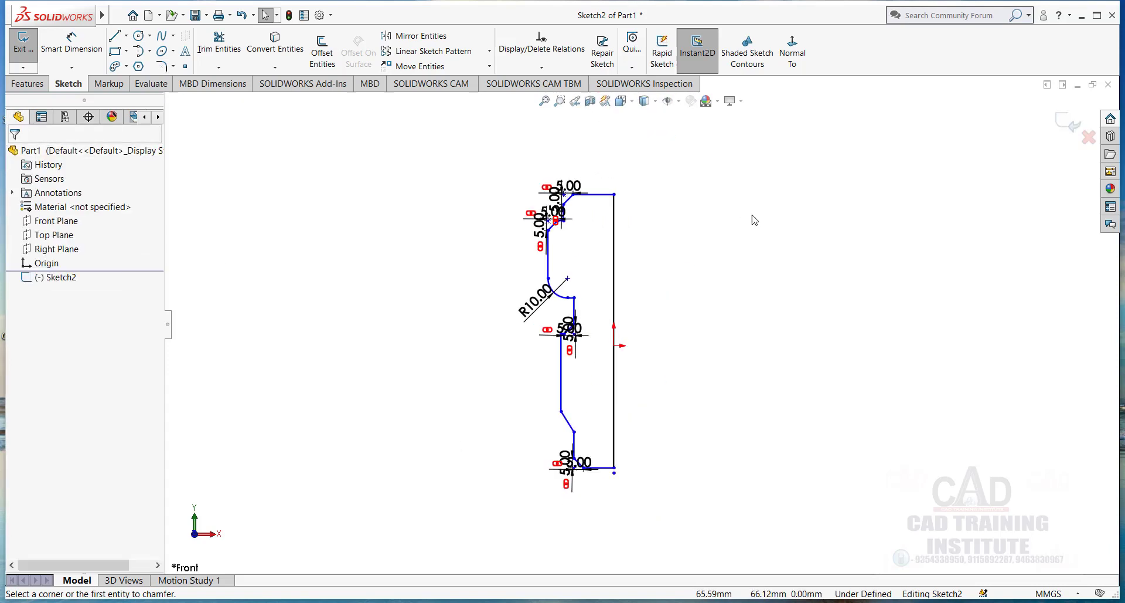
left_click(1071, 123)
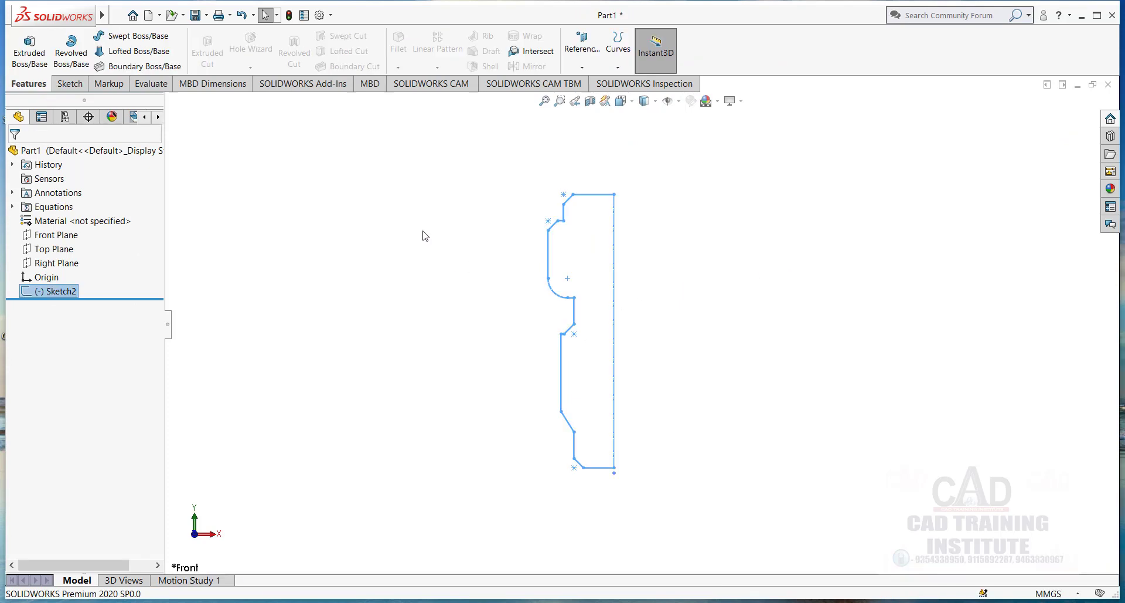
left_click(71, 52)
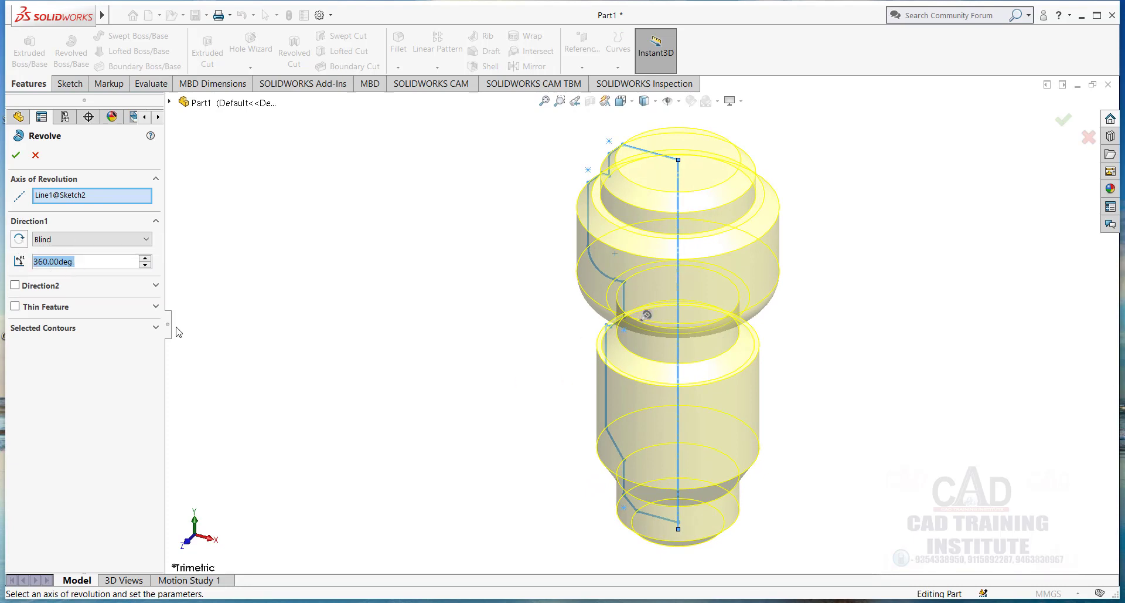
left_click(144, 267)
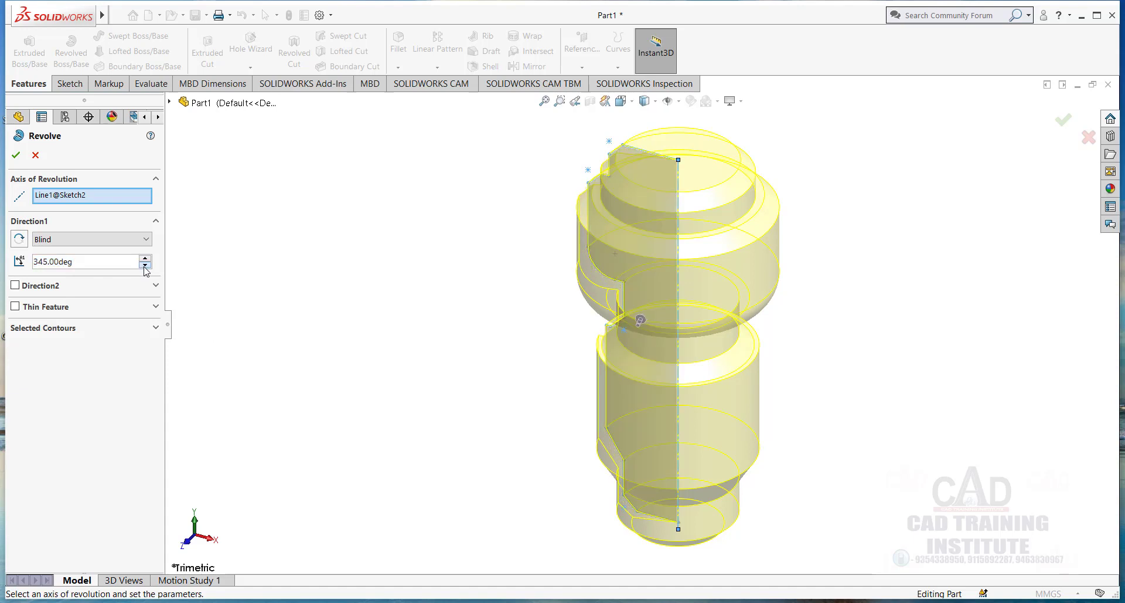
left_click(145, 265)
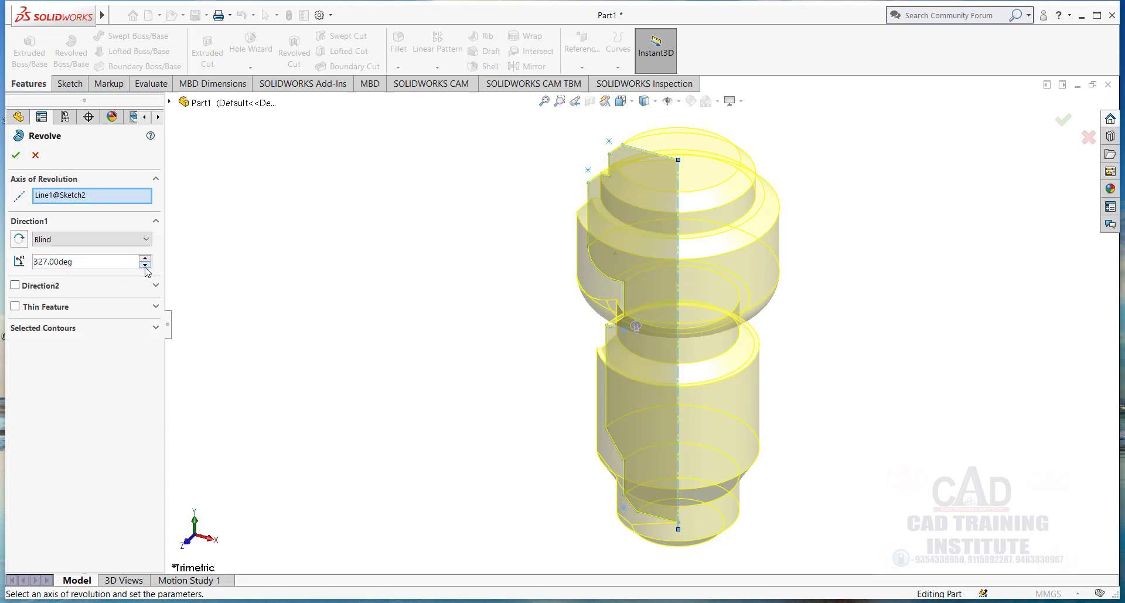
left_click(145, 267)
left_click(145, 265)
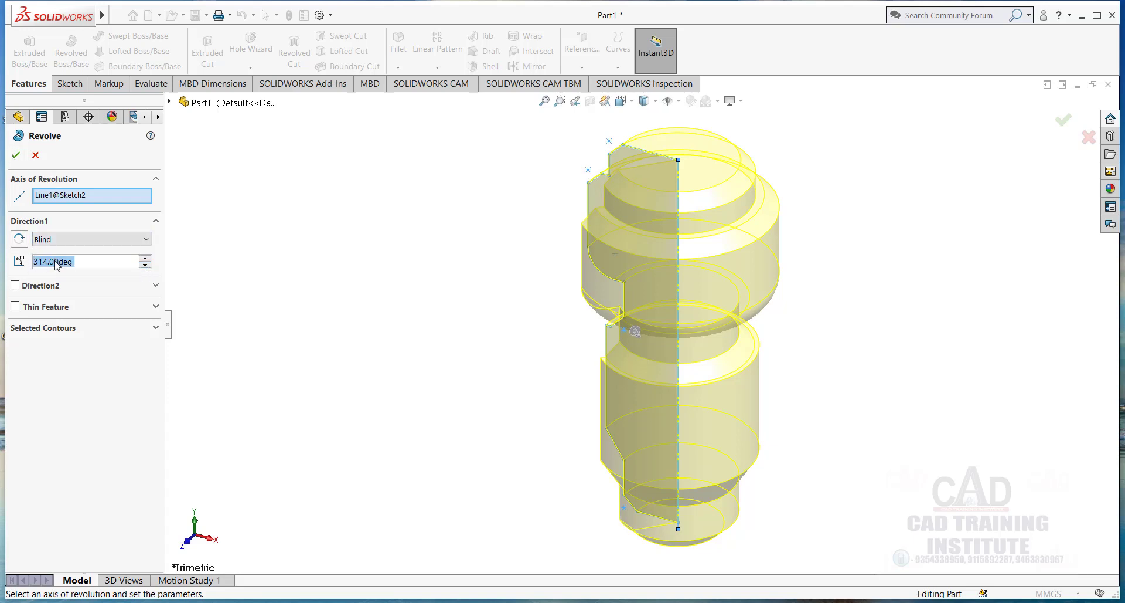
left_click(16, 155)
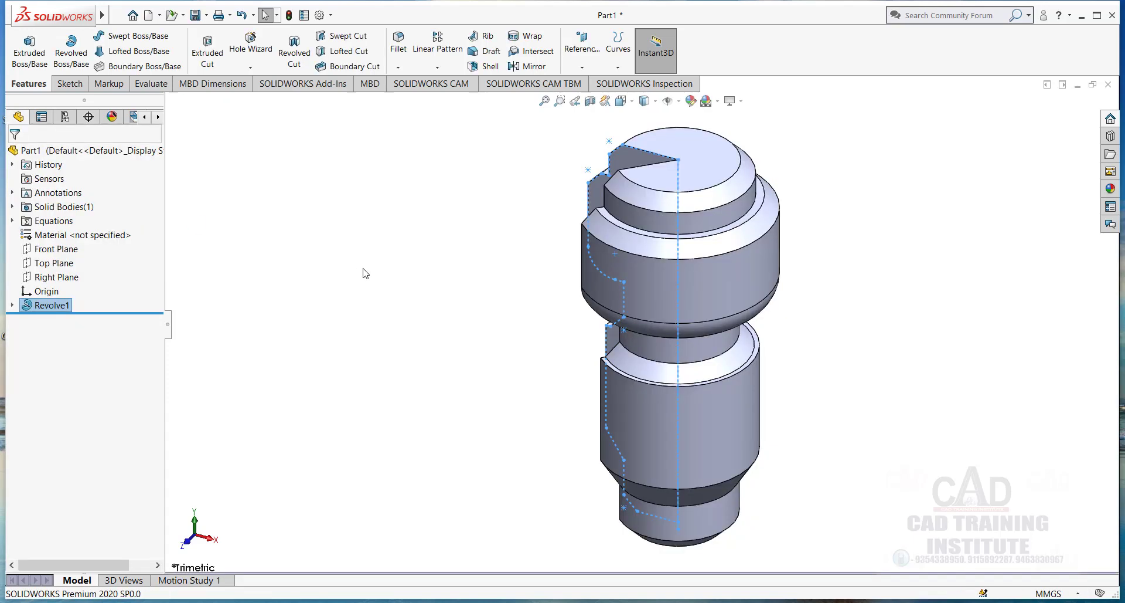
Delete the revolved feature and its profile sketch from the part.
middle_click_drag(444, 306, 527, 313)
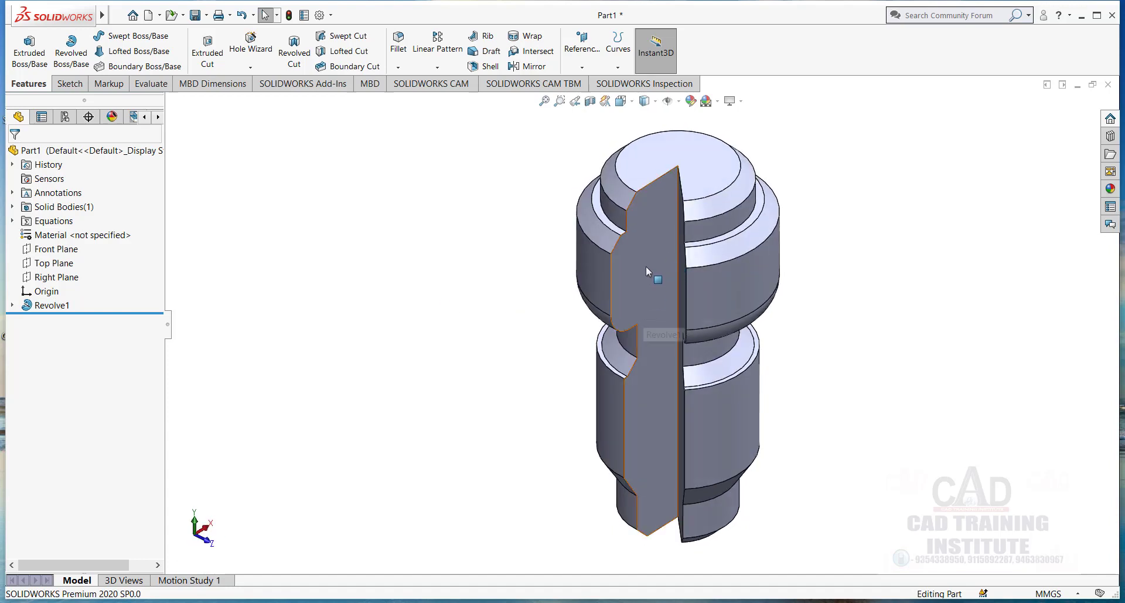
middle_click_drag(646, 267, 692, 235)
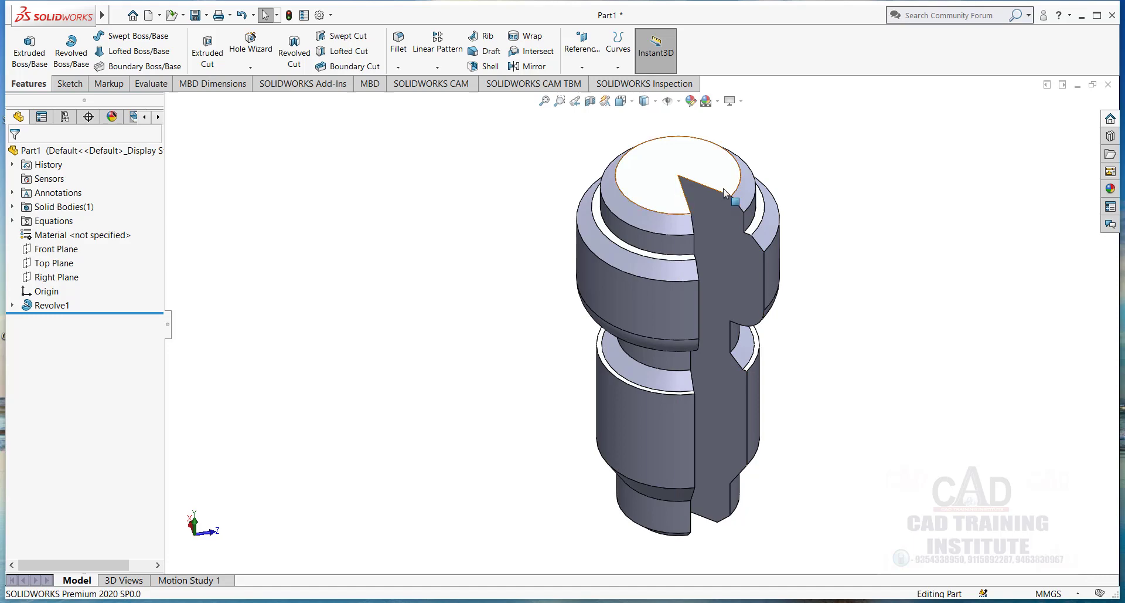
middle_click_drag(718, 393, 754, 234)
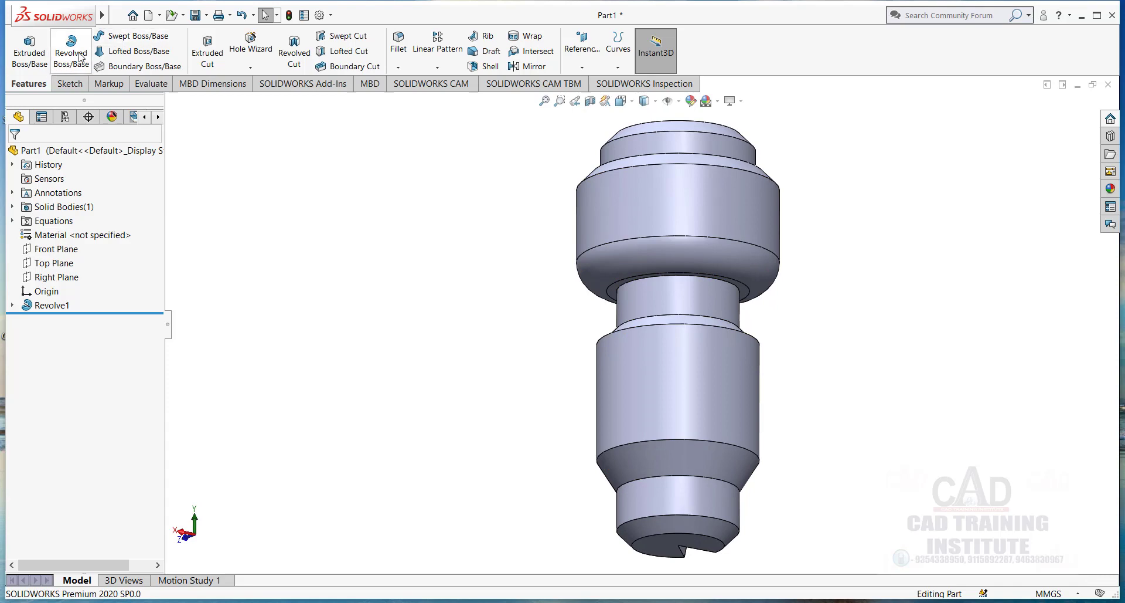
right_click(47, 306)
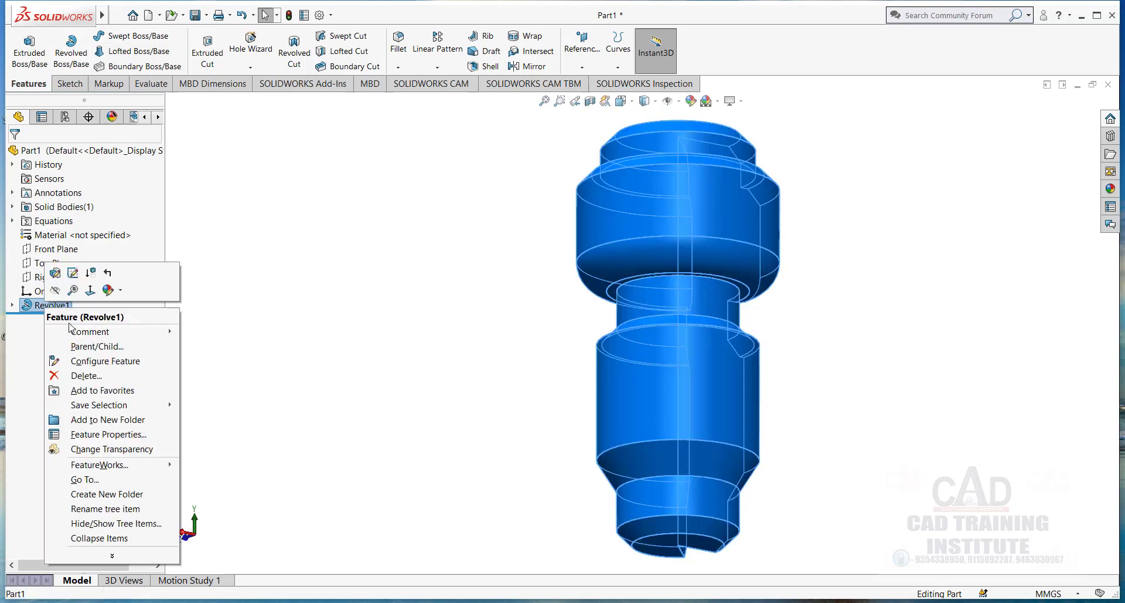
left_click(87, 375)
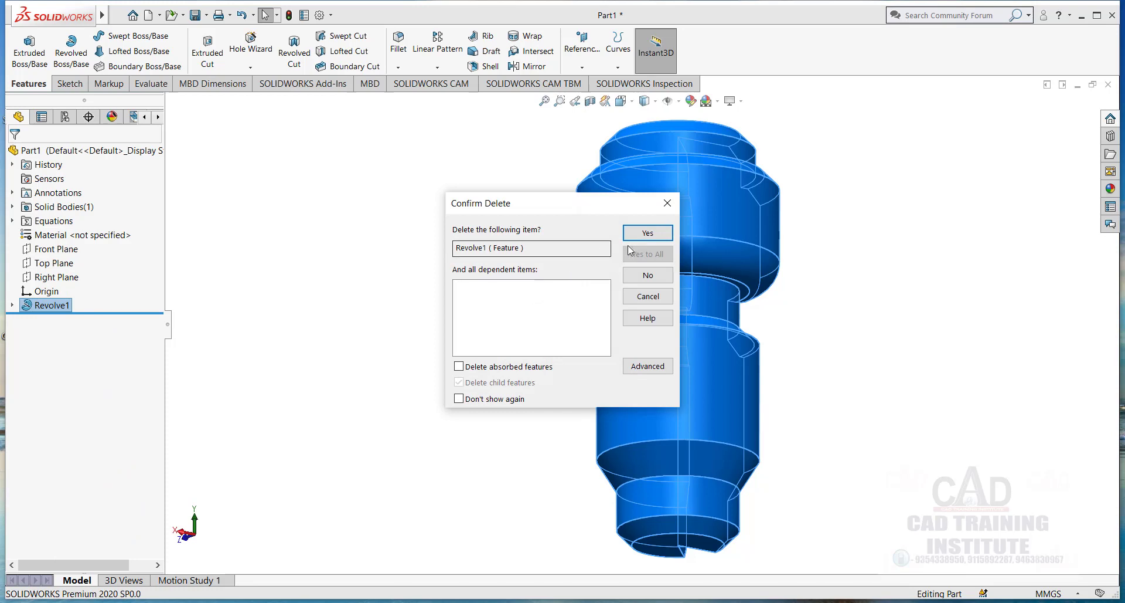
left_click(646, 233)
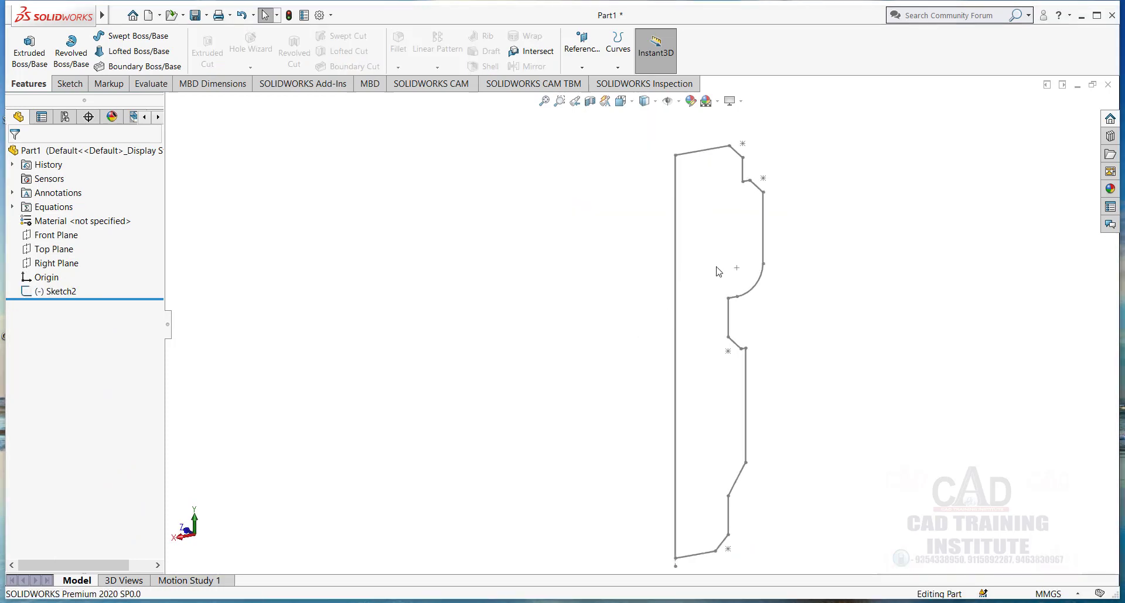
right_click(62, 291)
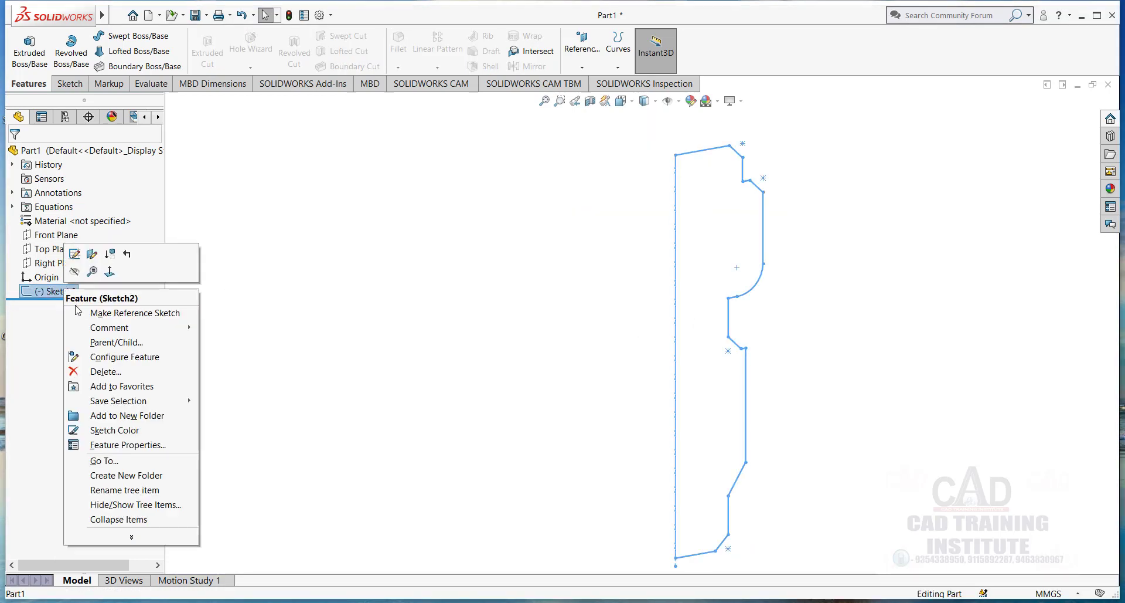
left_click(111, 371)
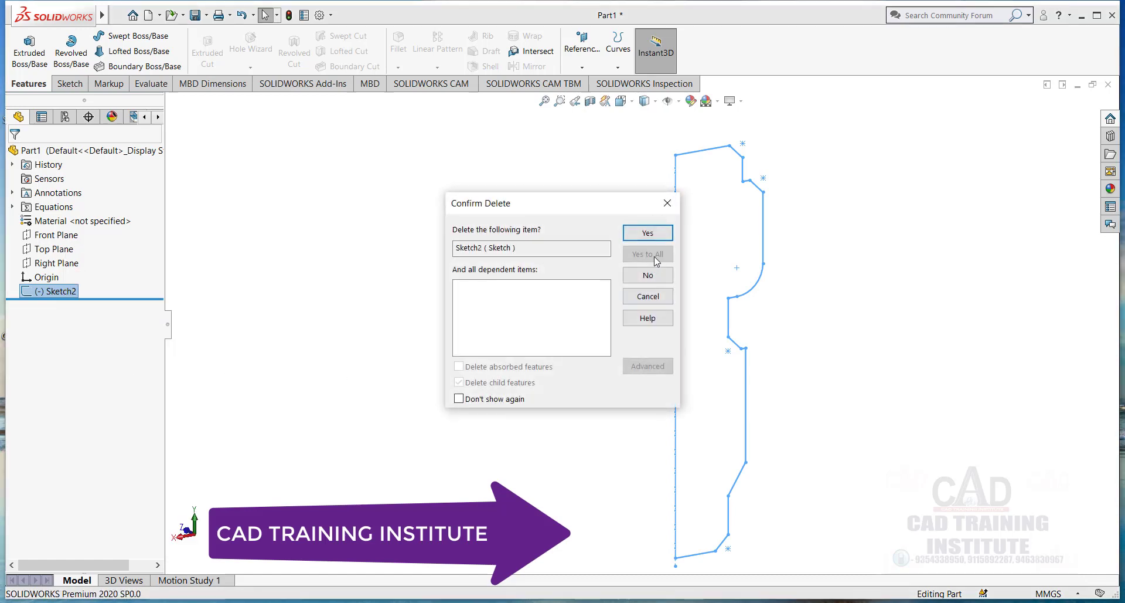
left_click(650, 233)
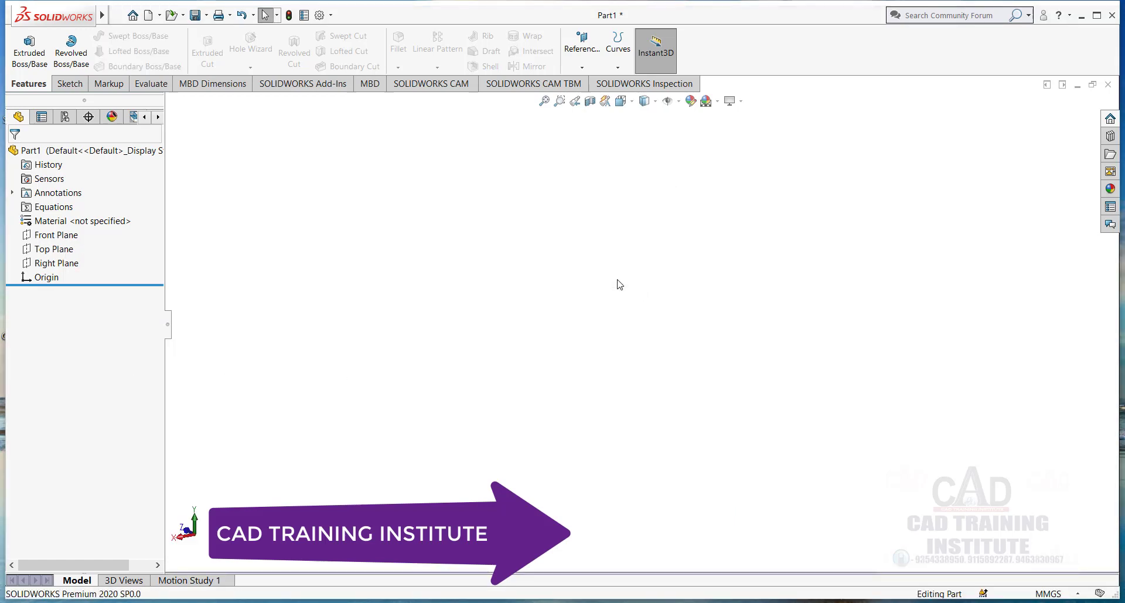
Start a sketch on the Front Plane and draw a vertical centerline about 136 mm long through the origin.
right_click(69, 236)
left_click(71, 219)
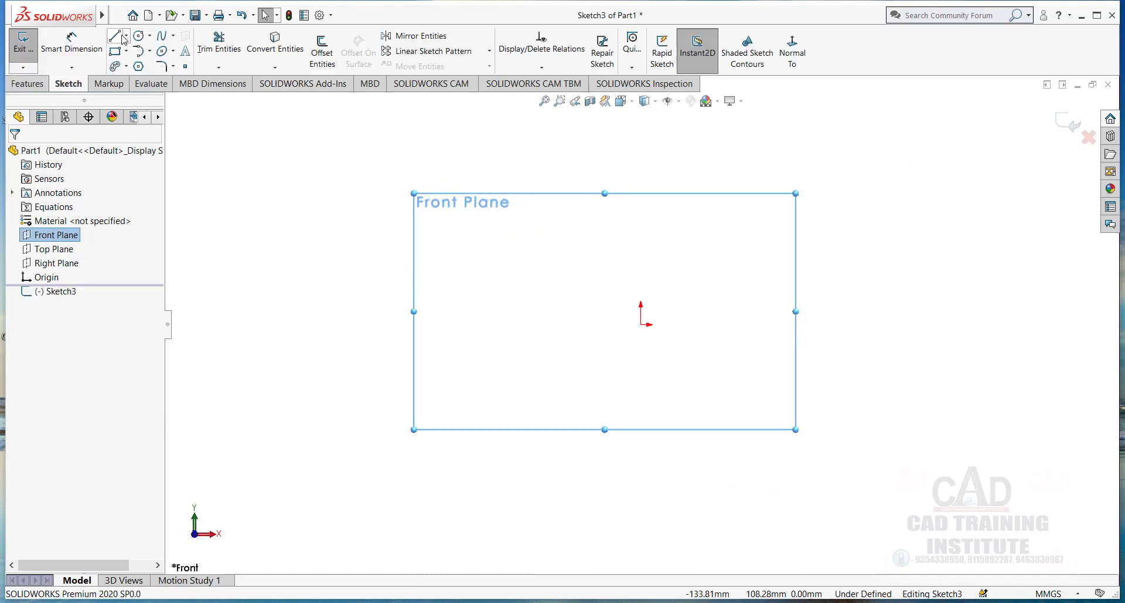
left_click(126, 36)
left_click(147, 68)
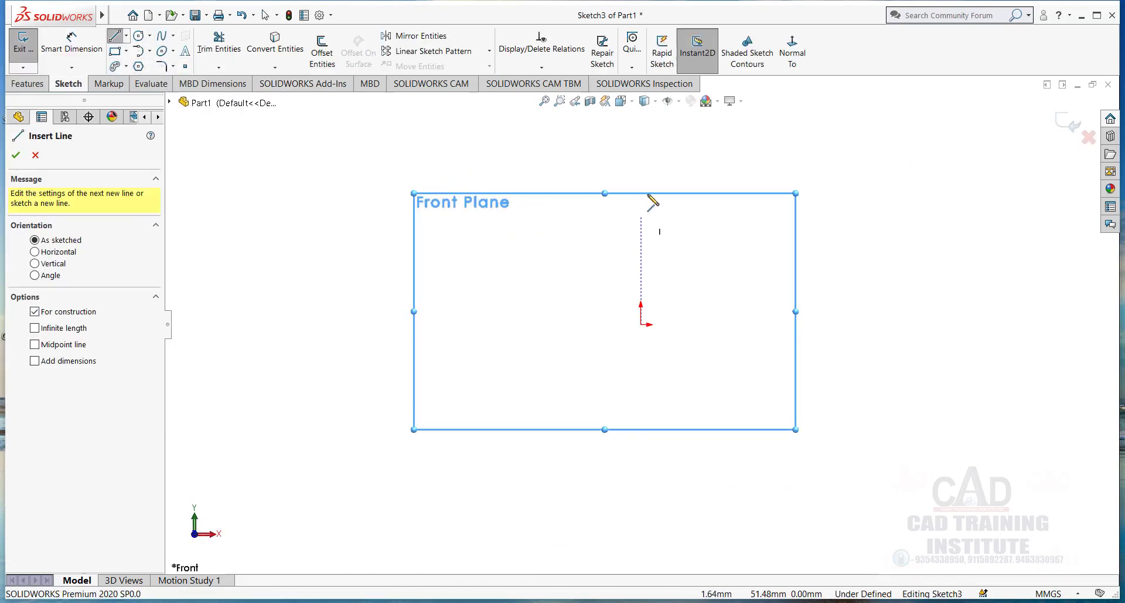
left_click(641, 167)
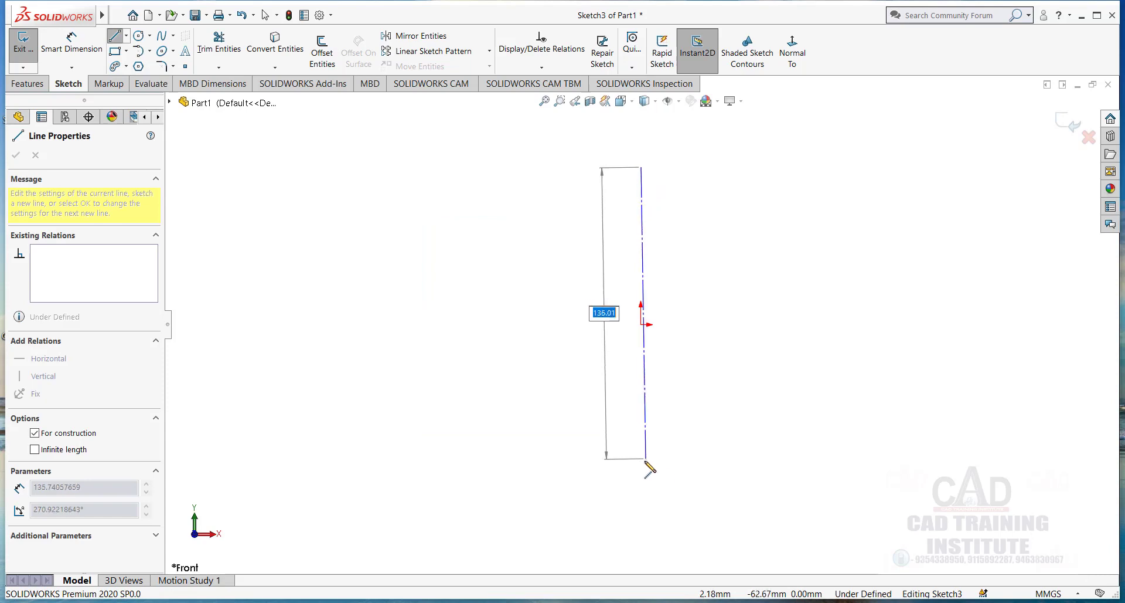
left_click(643, 463)
right_click(545, 377)
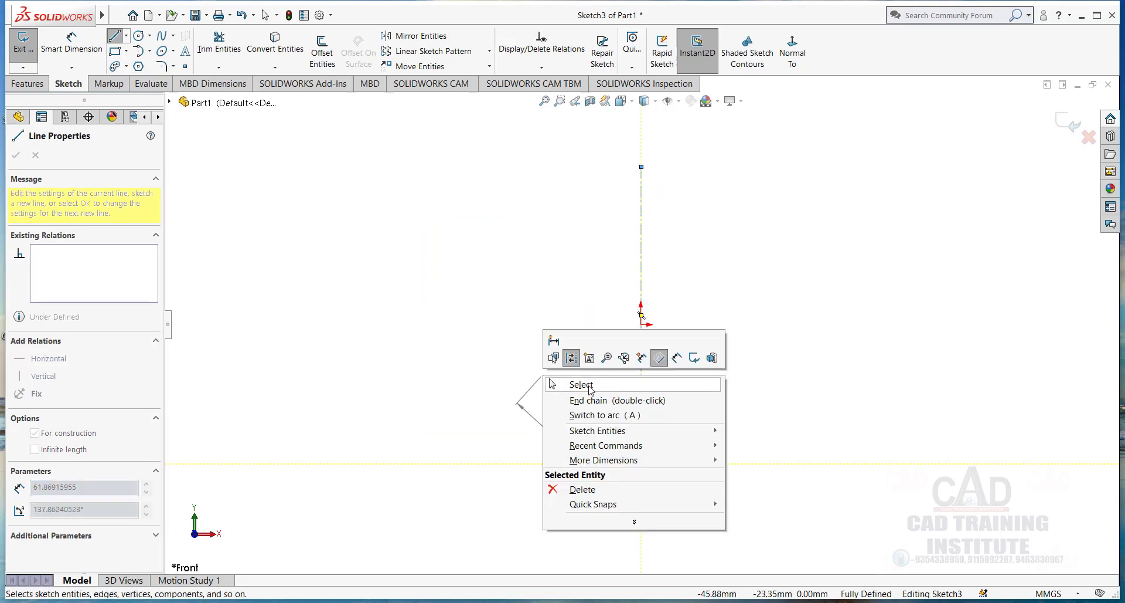
left_click(591, 385)
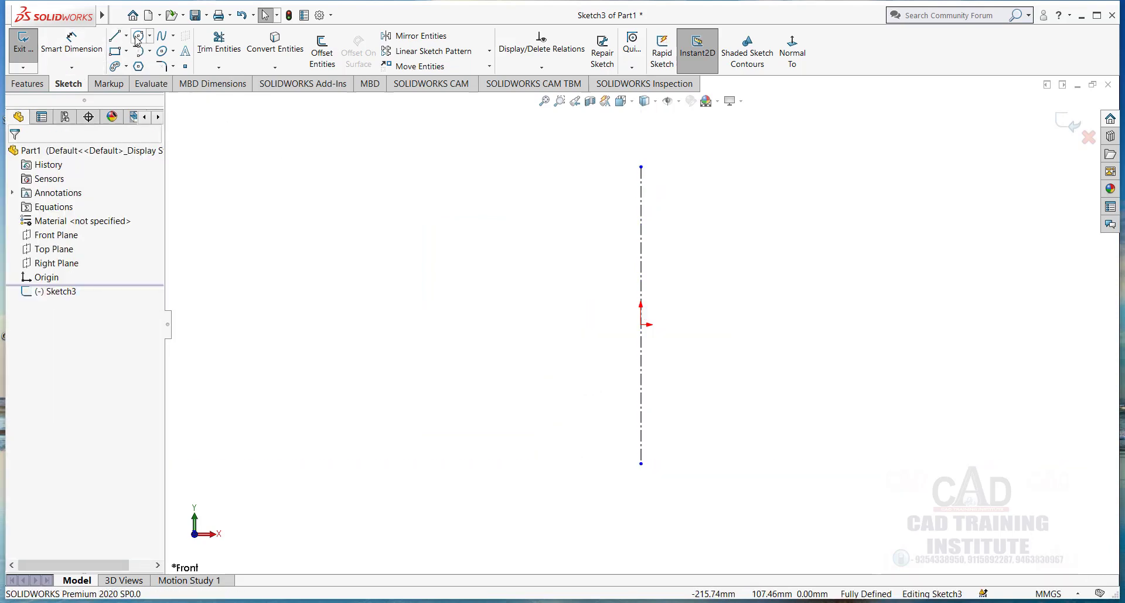
left_click(127, 36)
left_click(149, 81)
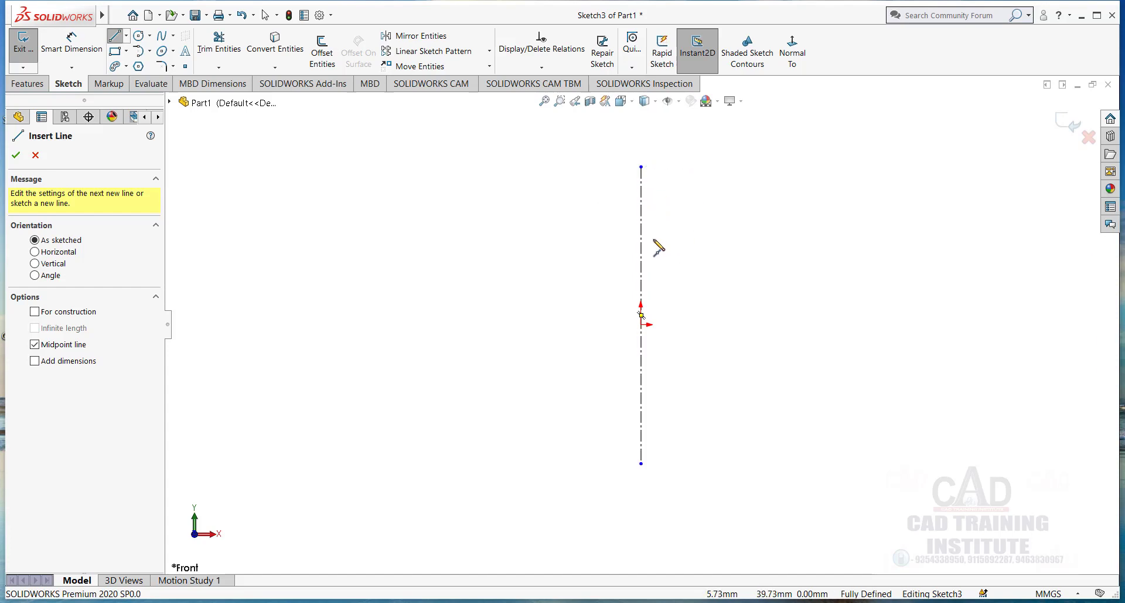
left_click(584, 203)
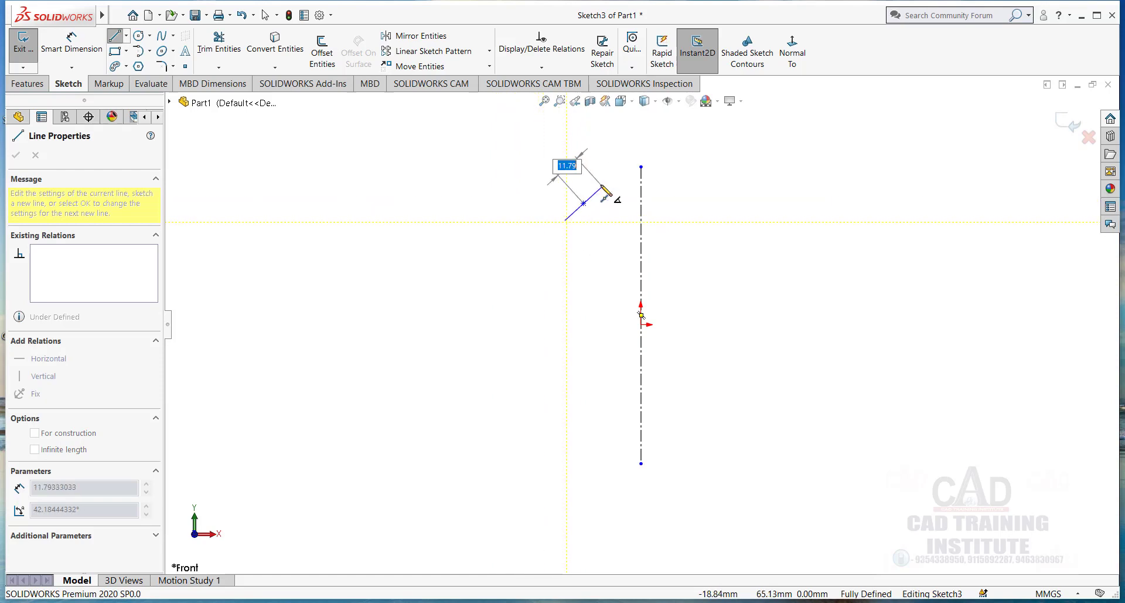
right_click(602, 186)
left_click(631, 196)
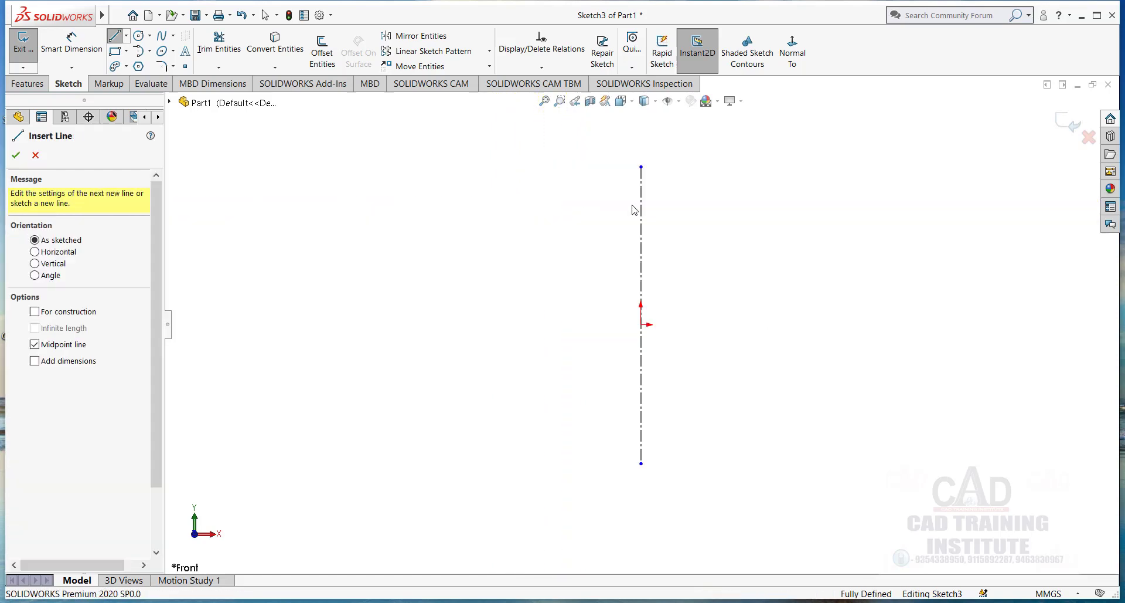
Sketch a horizontal midpoint line centered on the centerline near its upper end, extending about 25 mm to each side.
left_click(126, 35)
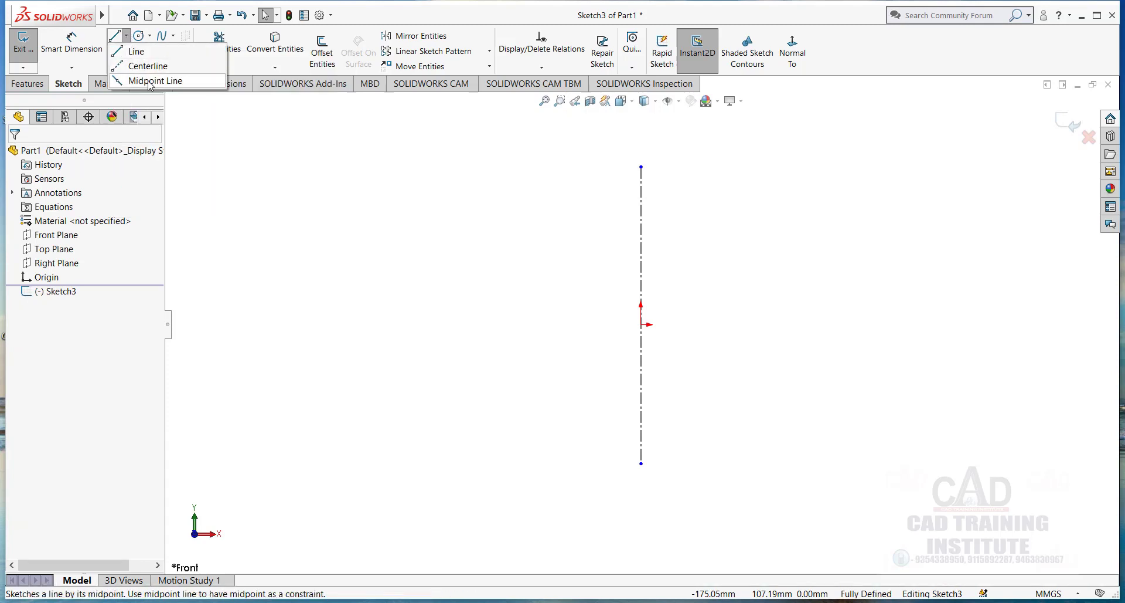
left_click(150, 81)
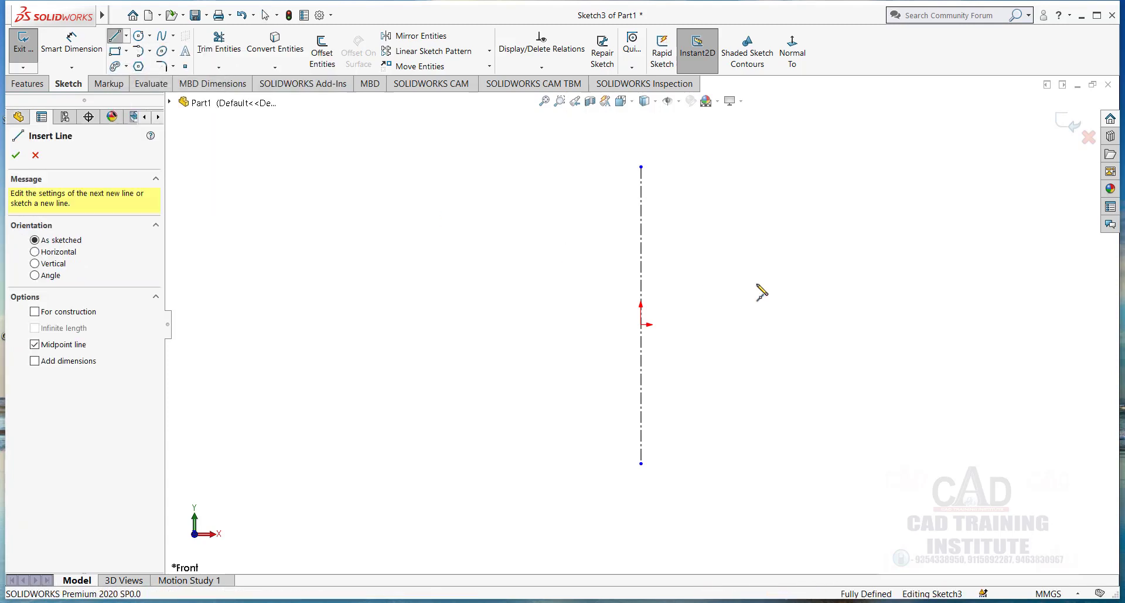
left_click(641, 206)
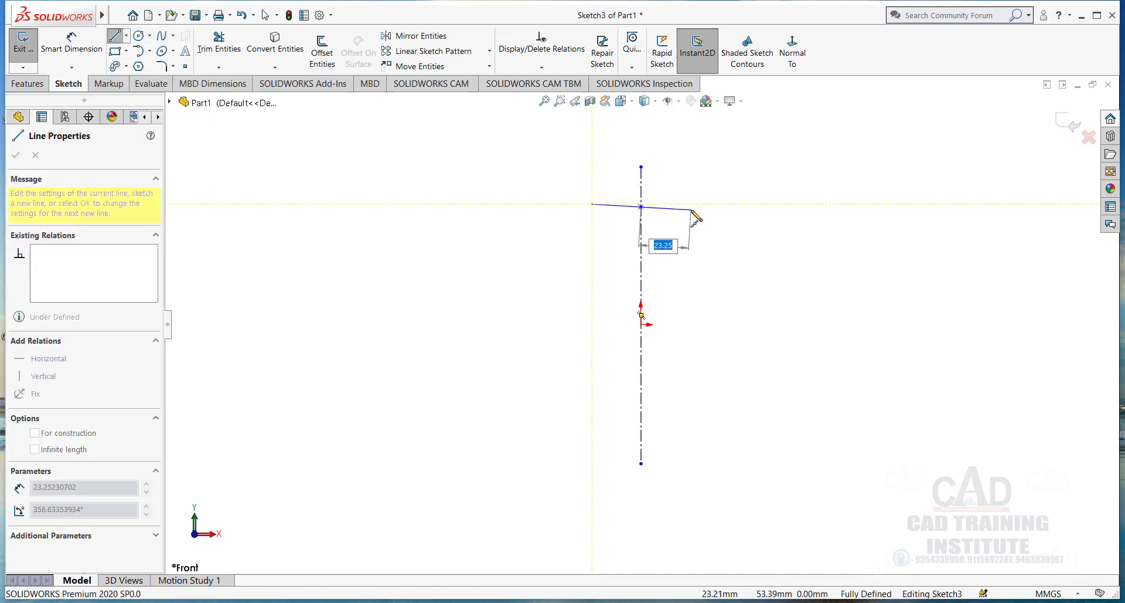
left_click(694, 207)
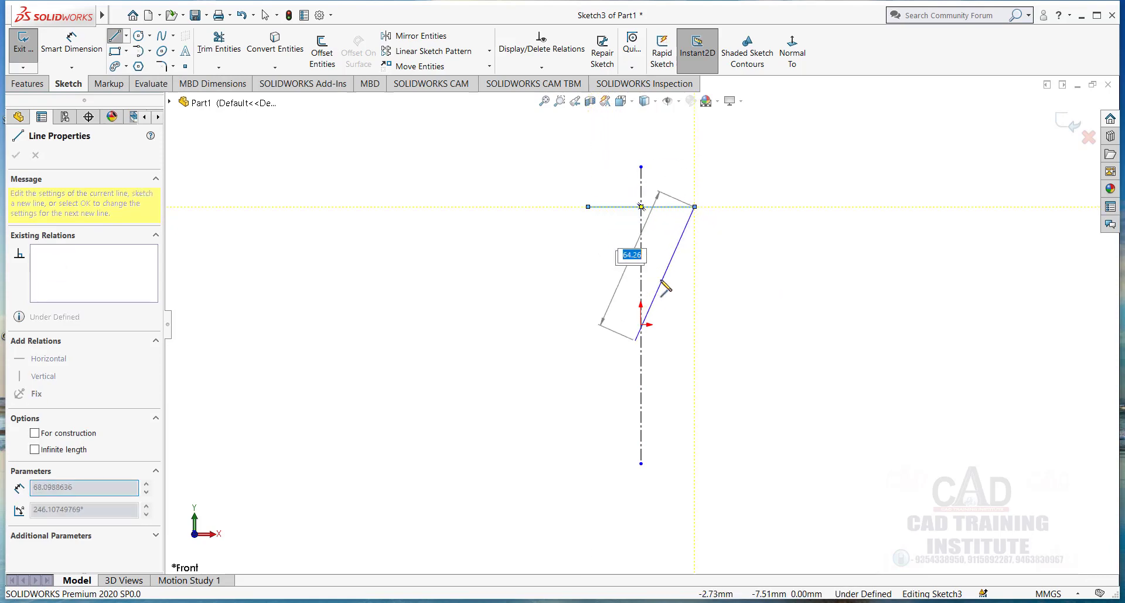
right_click(719, 246)
left_click(761, 247)
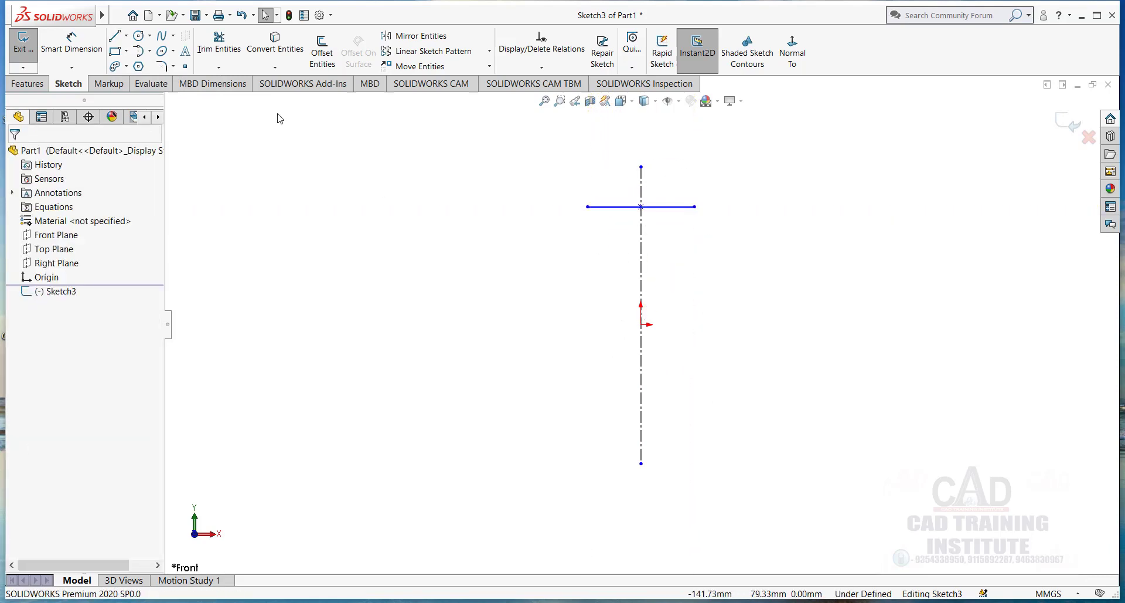
left_click(116, 37)
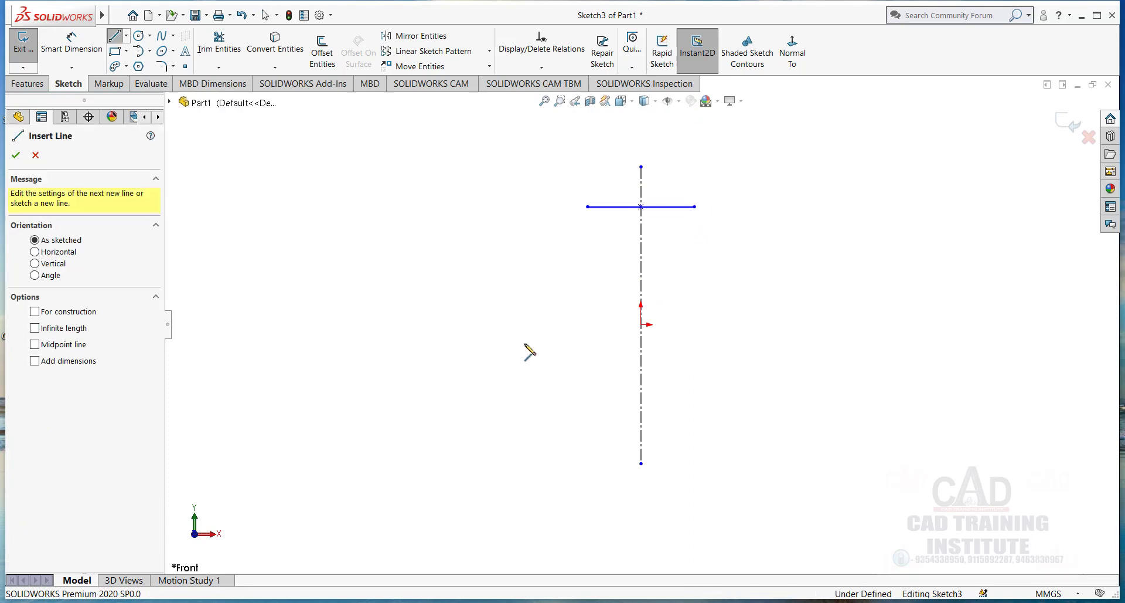
left_click(620, 348)
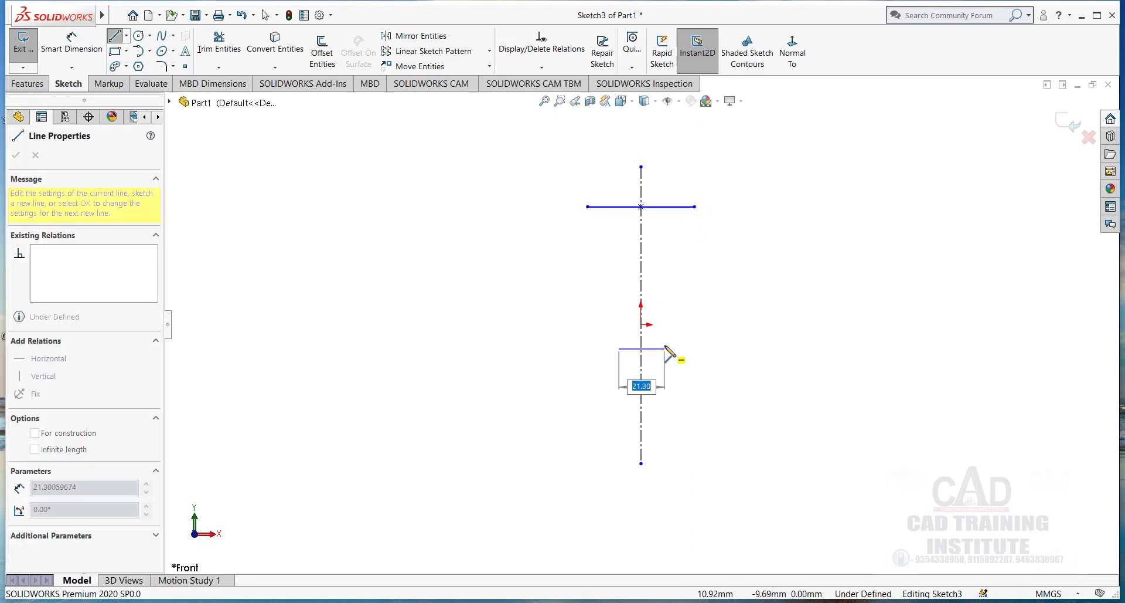
right_click(588, 303)
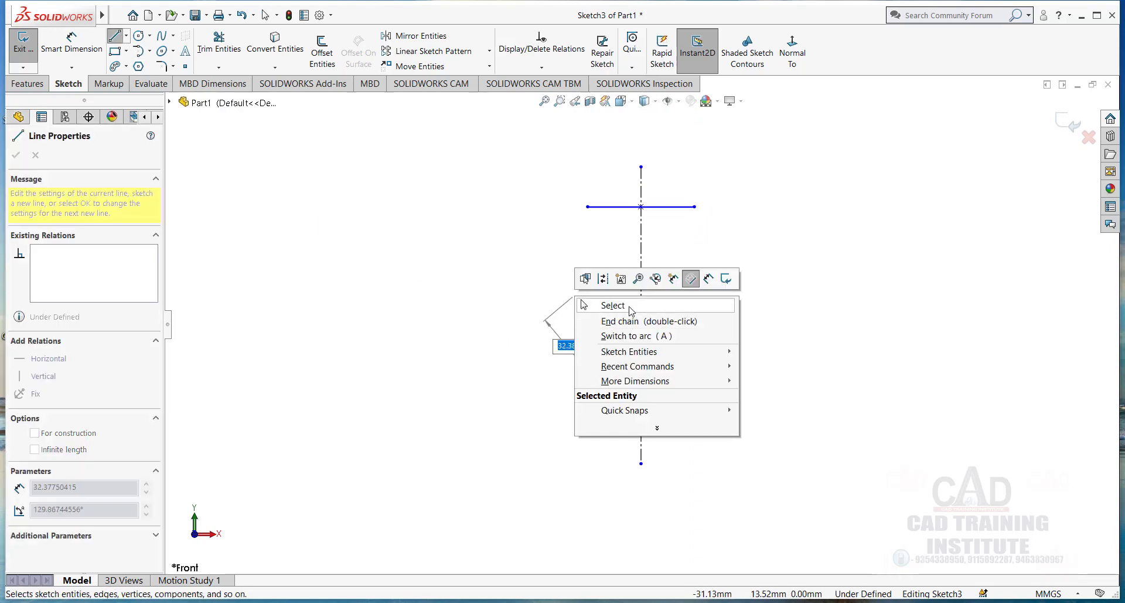
left_click(598, 305)
Sketch a horizontal midpoint line about 37 mm long centered on the origin, plus a slanted line about 27 mm long rising from its end.
left_click(126, 39)
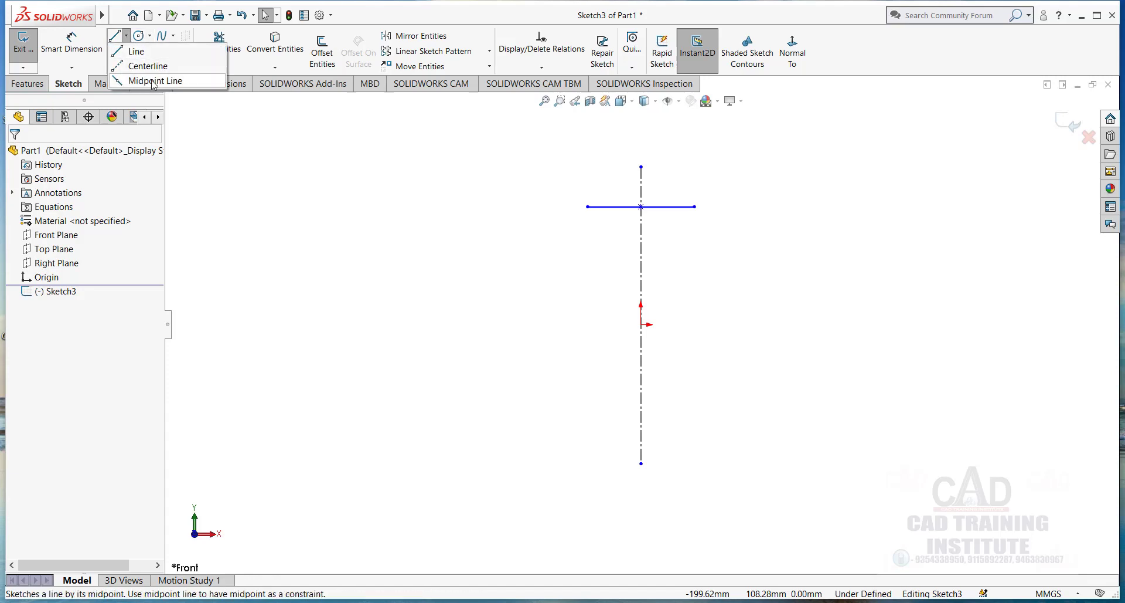
left_click(156, 79)
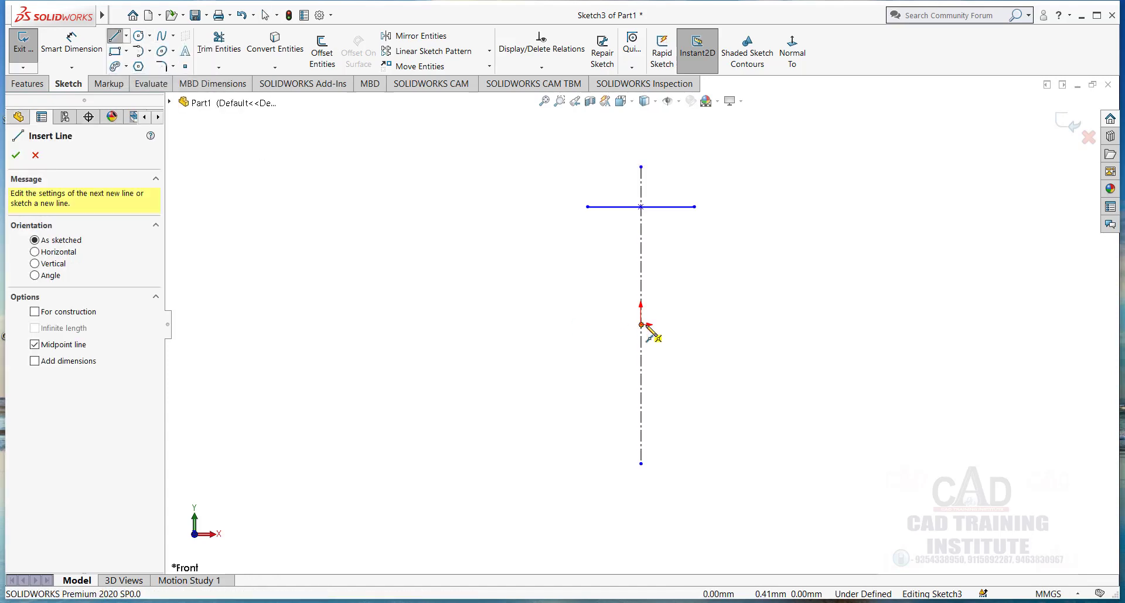
left_click(641, 324)
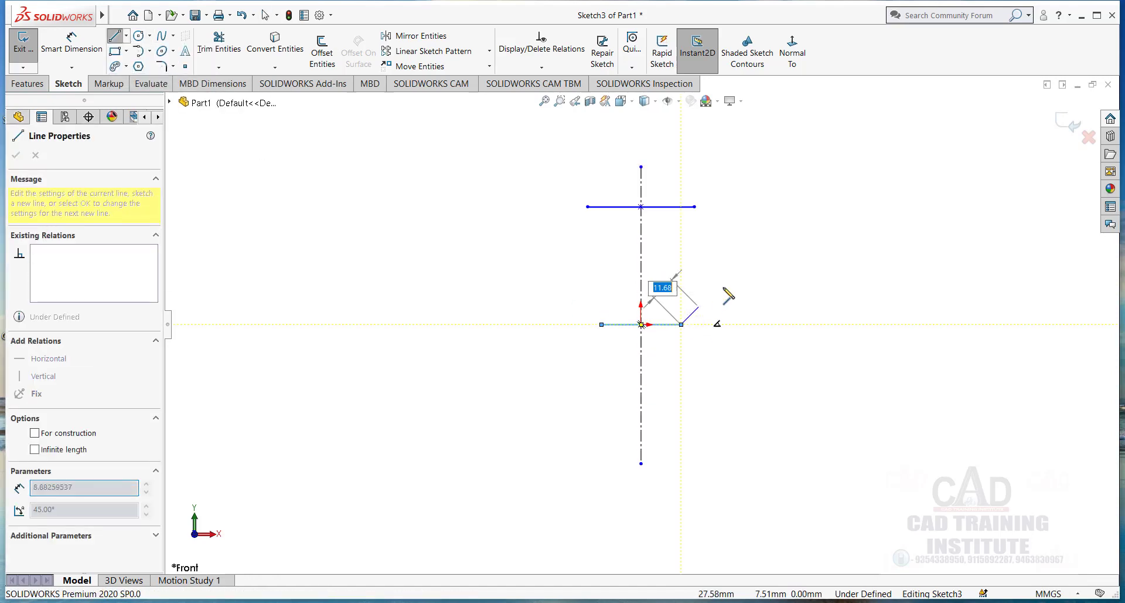
left_click(694, 266)
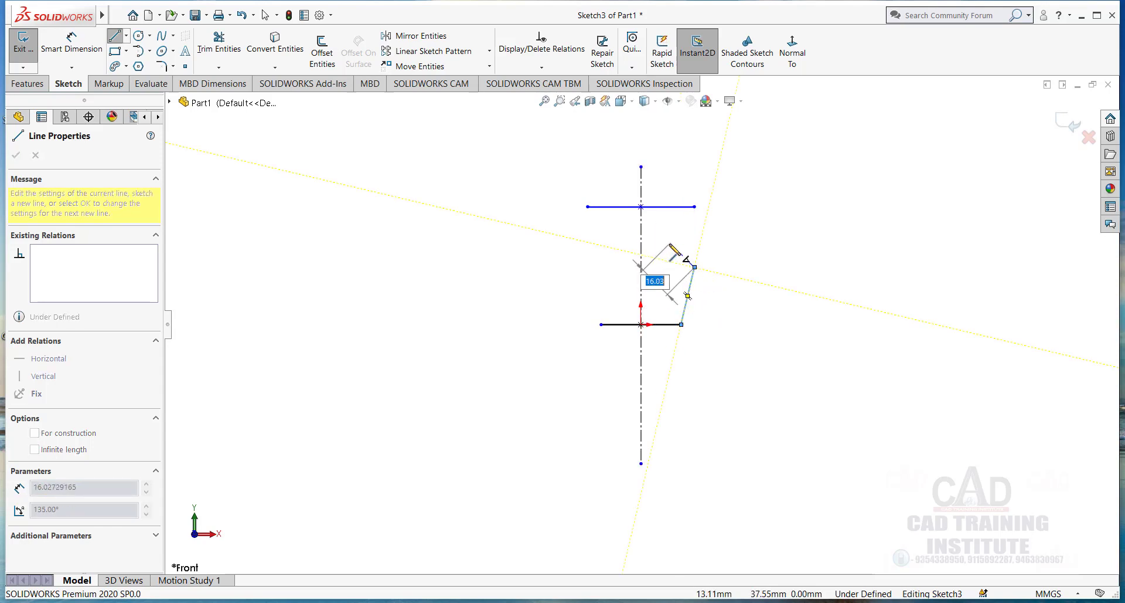
key("Escape")
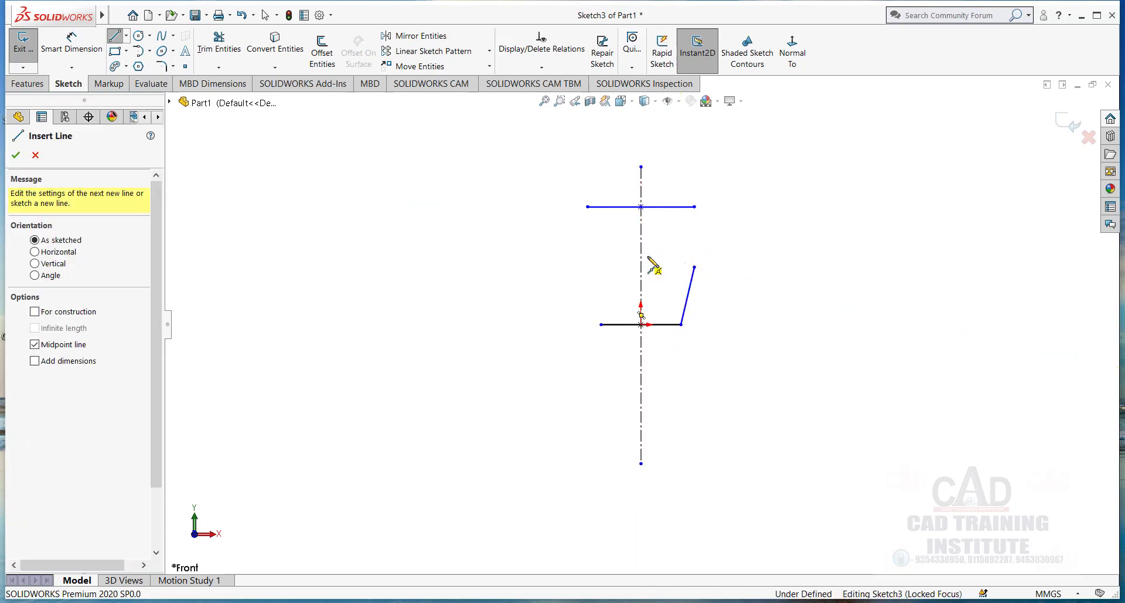
Sketch two more horizontal midpoint lines centered on the centerline: about 29 mm long above the origin and about 46 mm long below it.
left_click(694, 267)
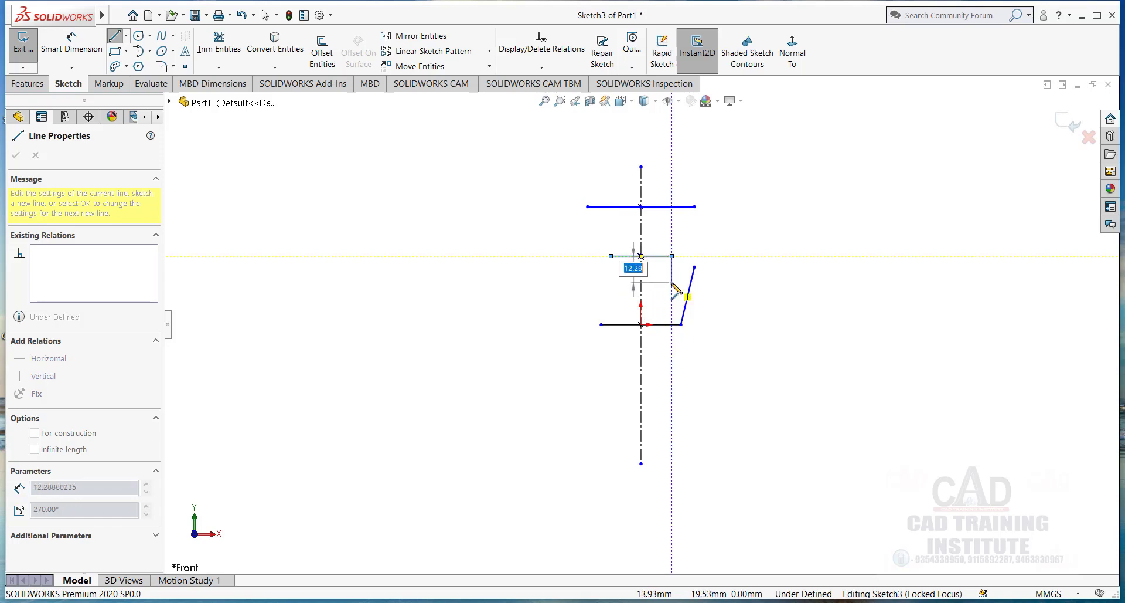
key("Escape")
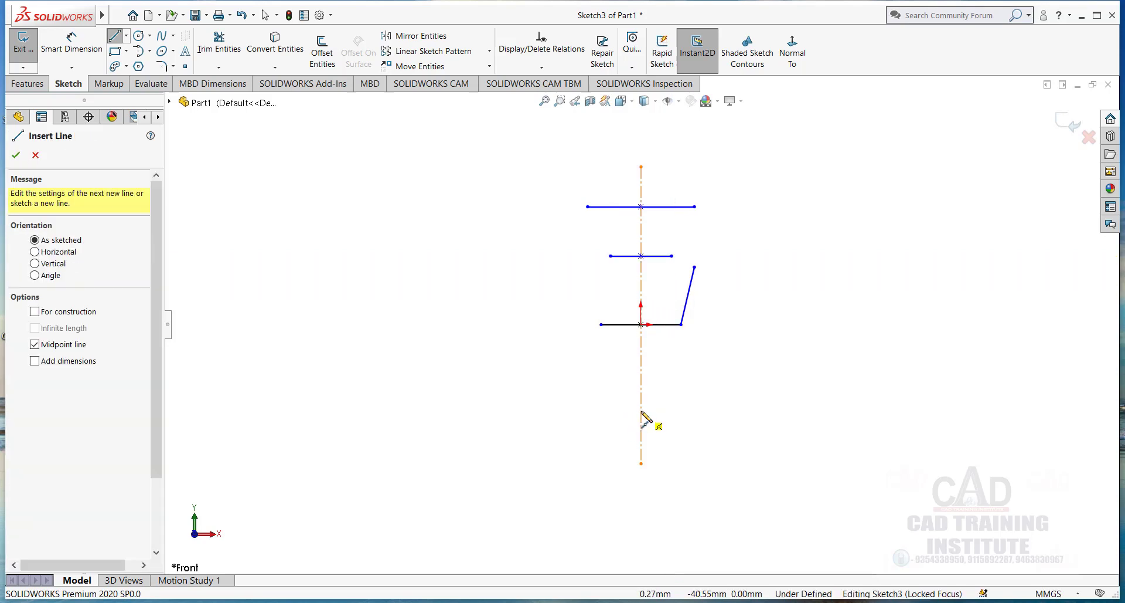
left_click(642, 410)
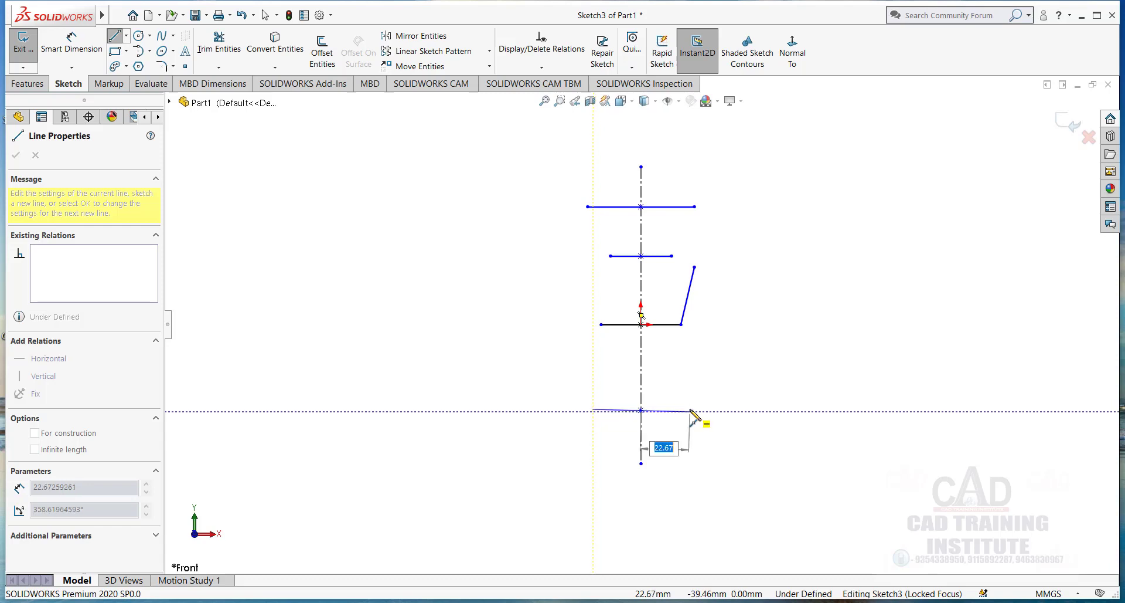
left_click(690, 410)
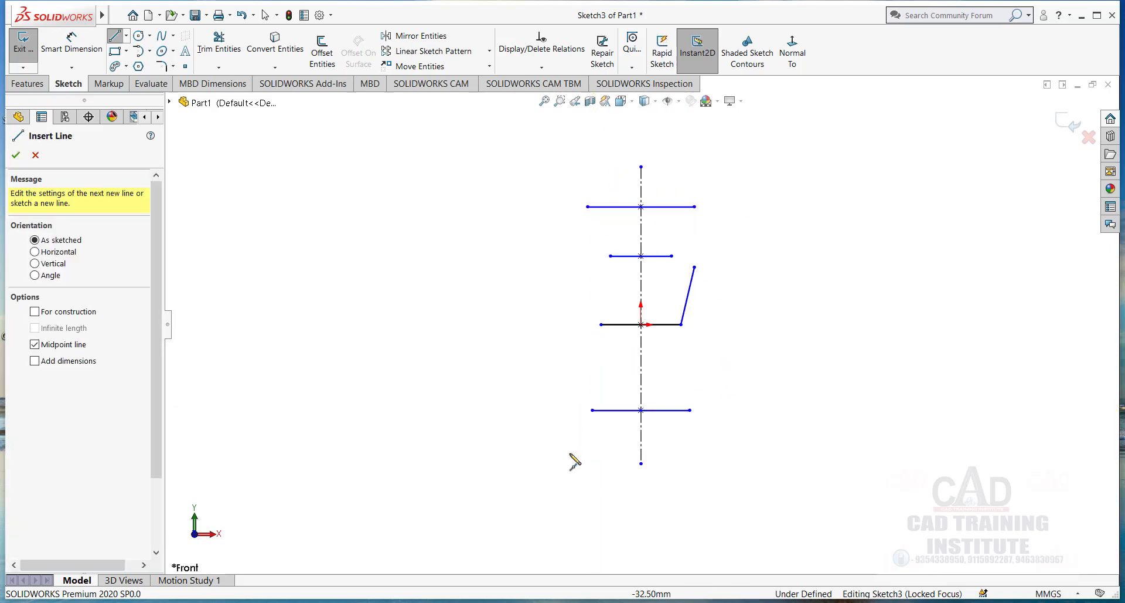
Leave the Line tool and delete the slanted line attached to the midpoint line through the origin.
right_click(751, 287)
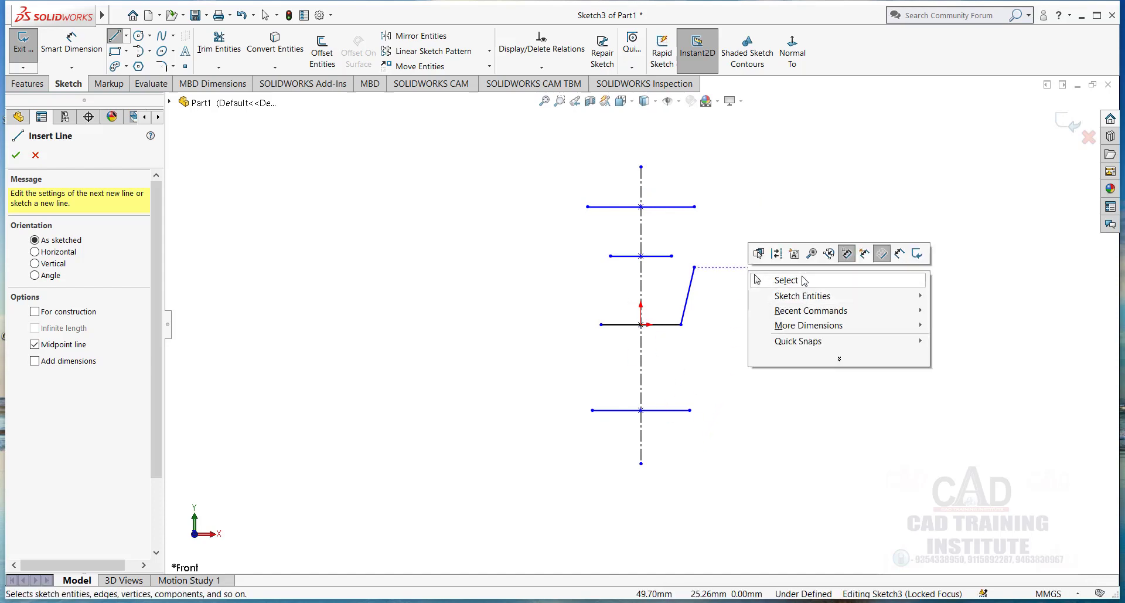
left_click(732, 280)
left_click(686, 307)
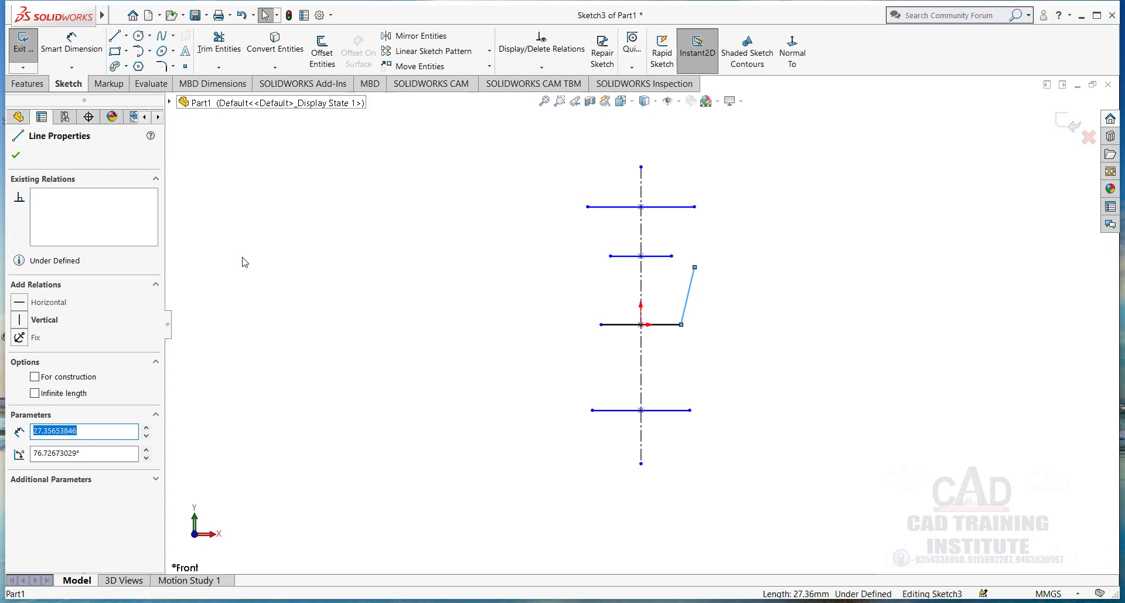
key("Delete")
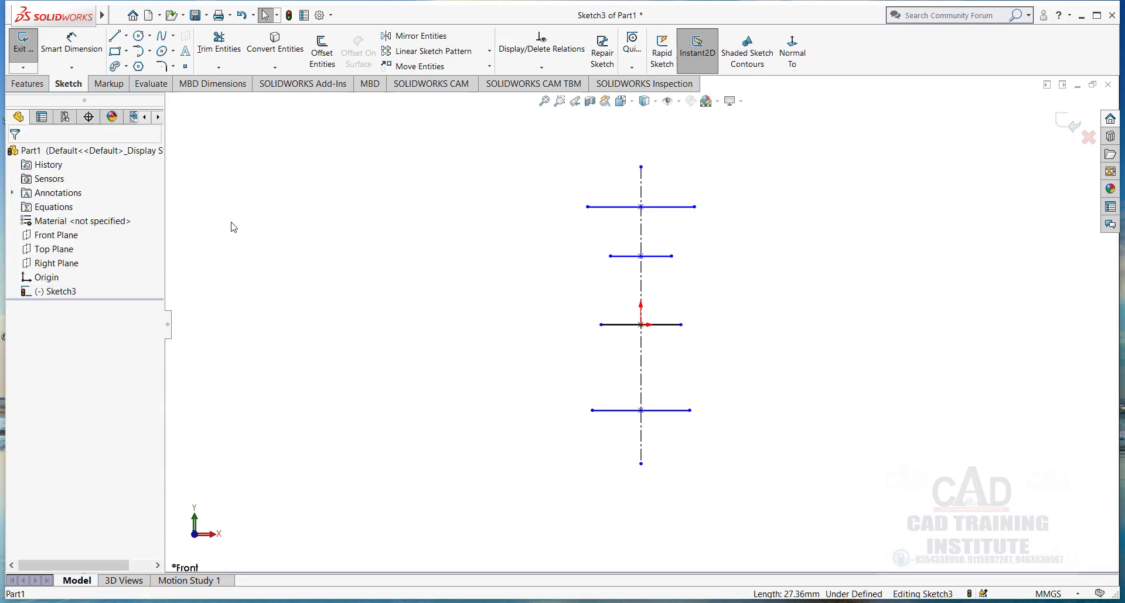
Dimension the uppermost midpoint line between its endpoints with Smart Dimension and set its length to 50.123 mm.
left_click(71, 44)
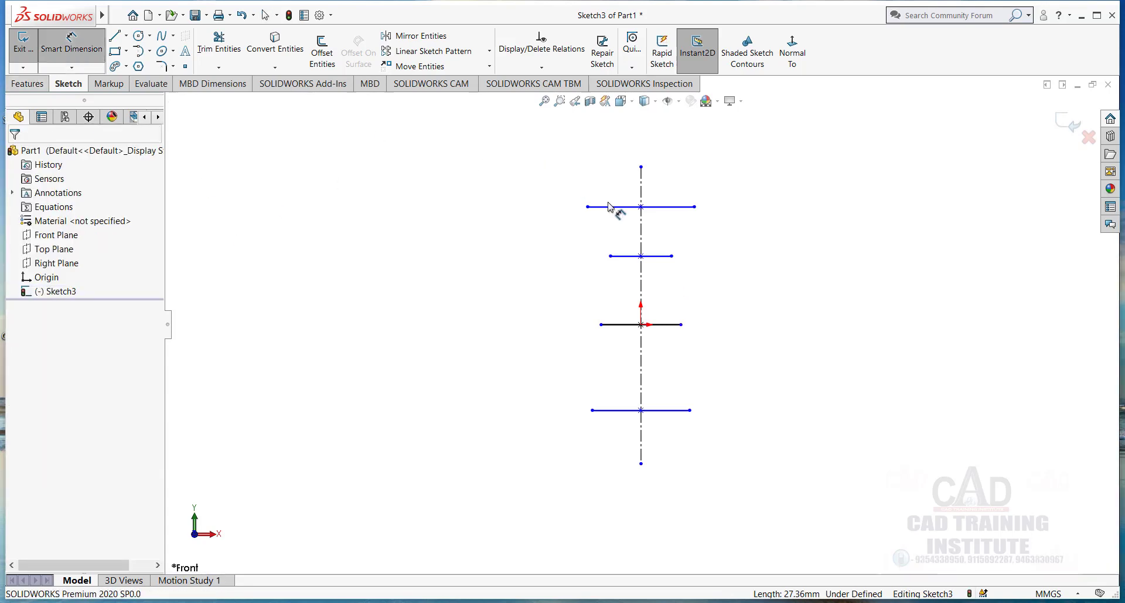
left_click(588, 207)
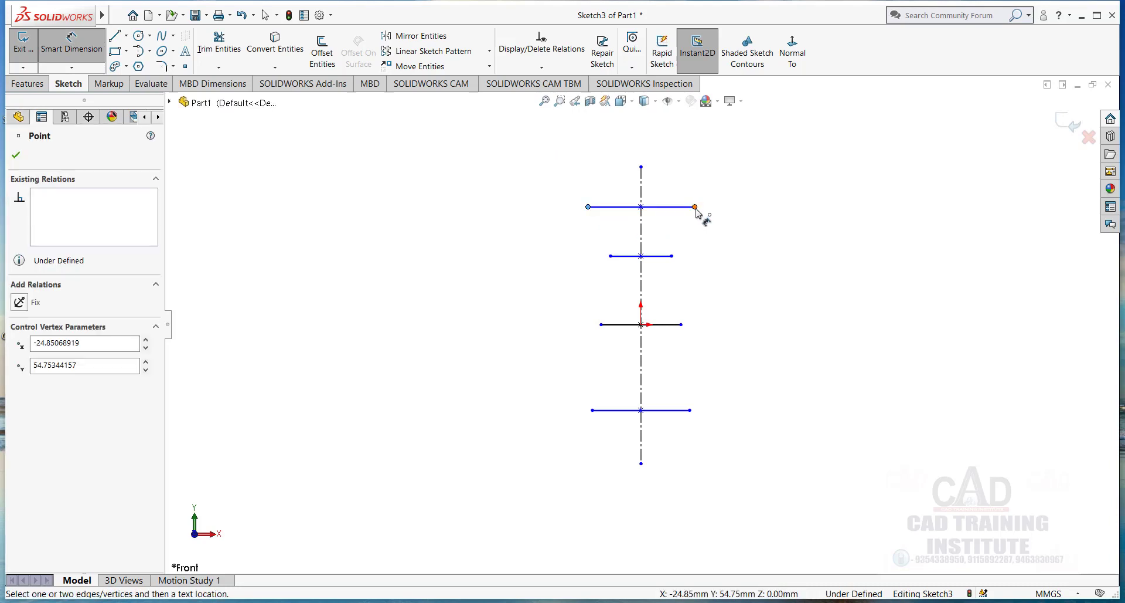
left_click(695, 206)
left_click(645, 155)
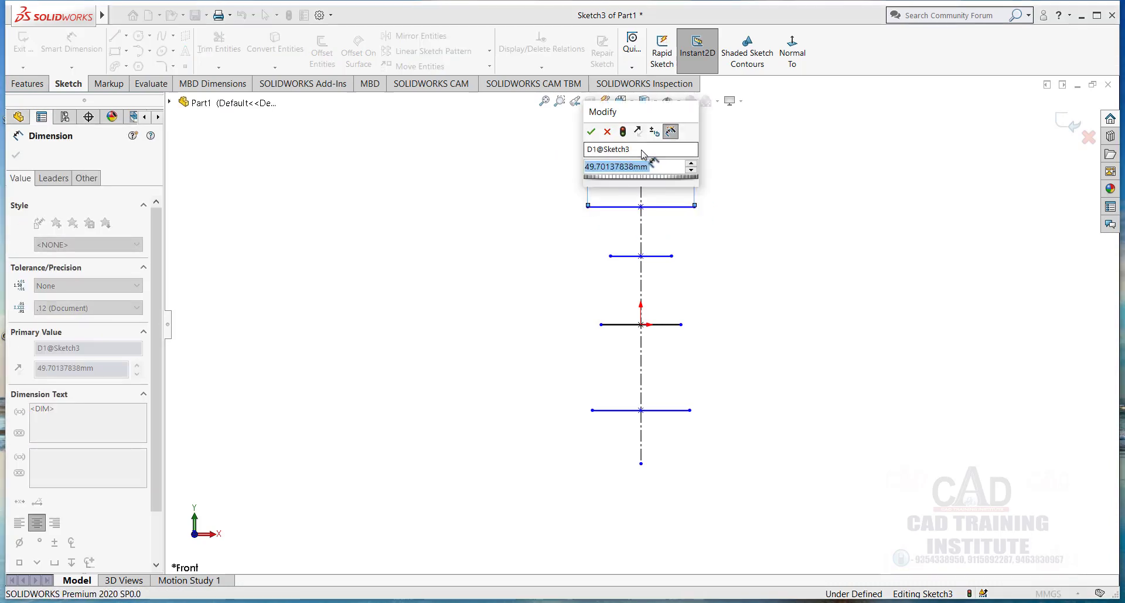
type("50.12")
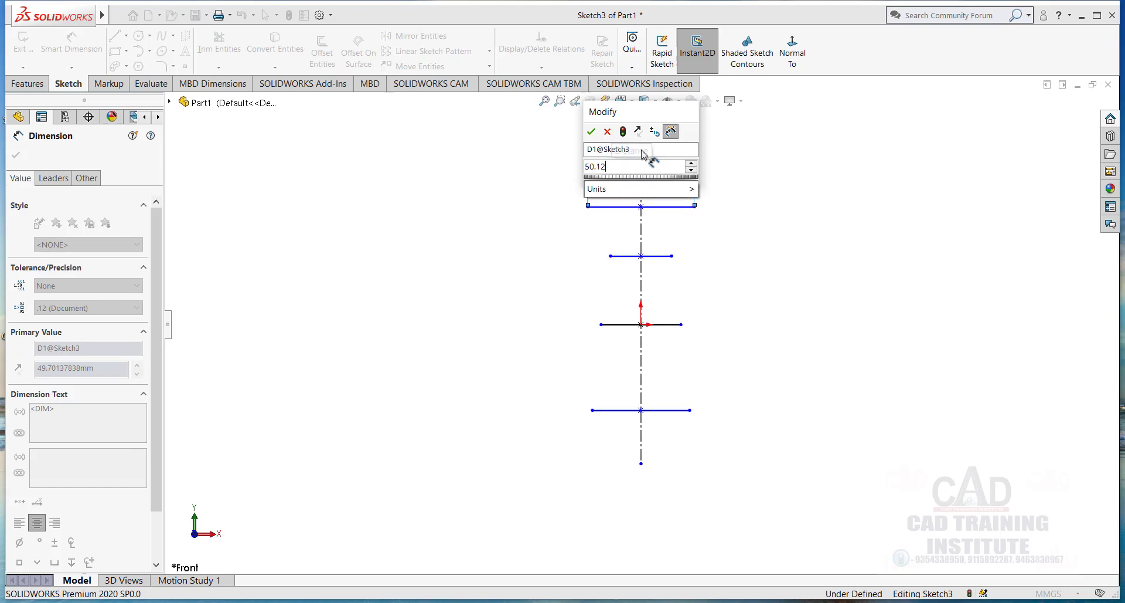
key("Return")
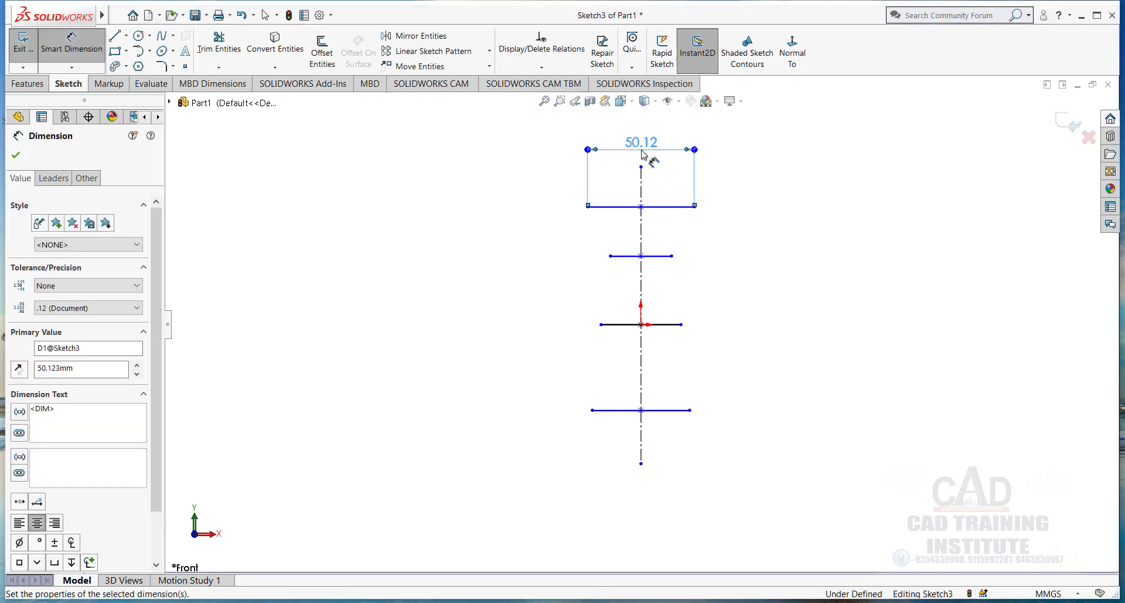
Dimension the midpoint line just above the origin and set its length to 27.3 mm.
left_click(657, 256)
left_click(656, 294)
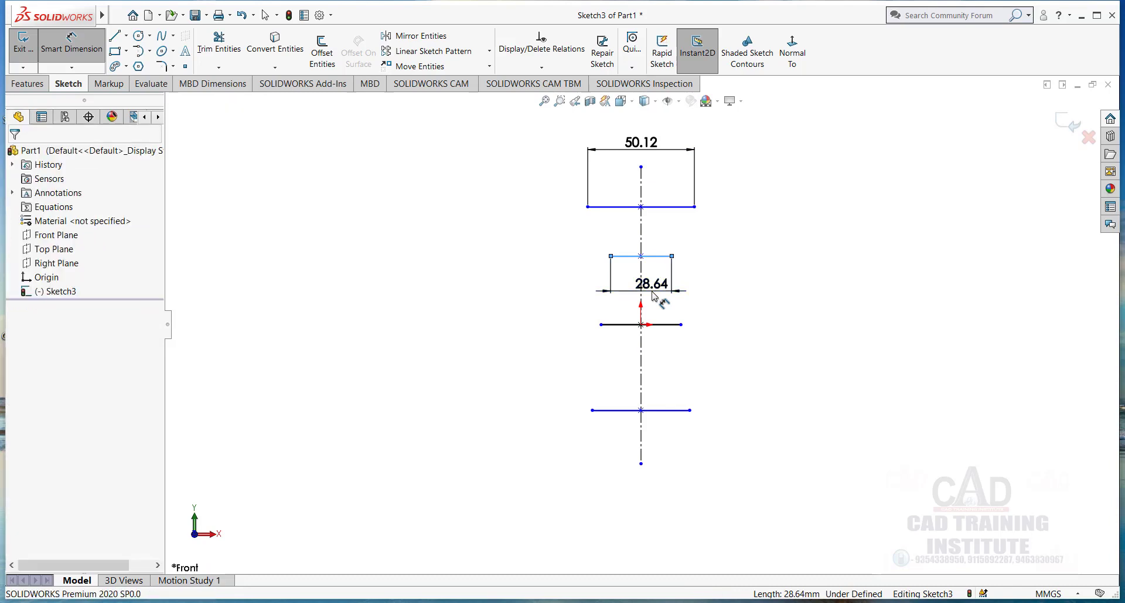
type("27.3")
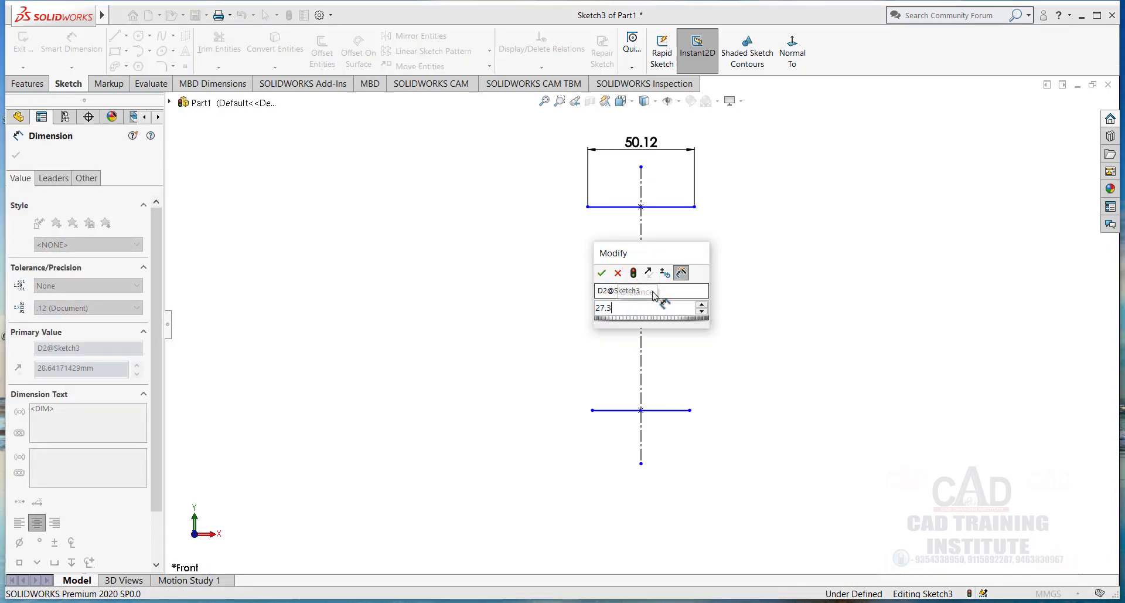
key("Return")
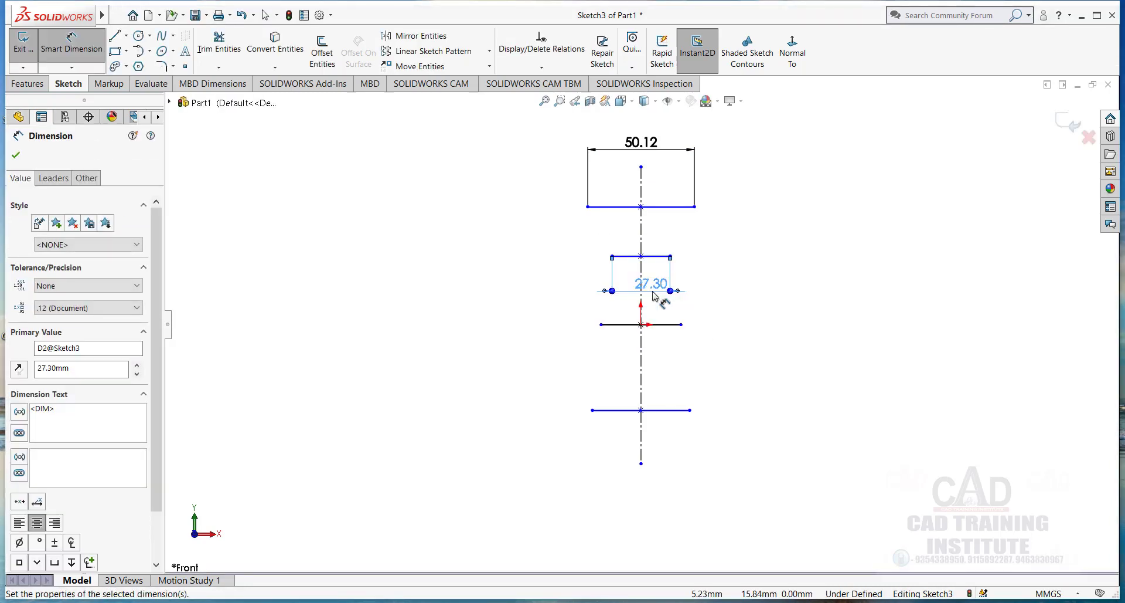
Dimension the midpoint line through the origin and set its length to 32.5 mm.
left_click(665, 324)
left_click(655, 362)
type("32.5")
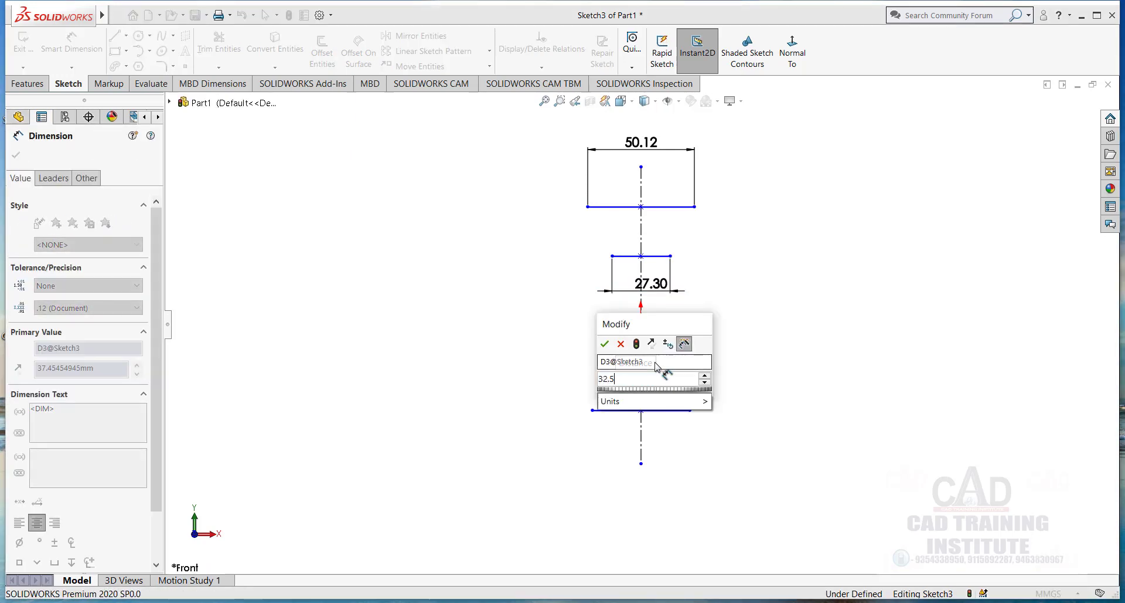
key("Return")
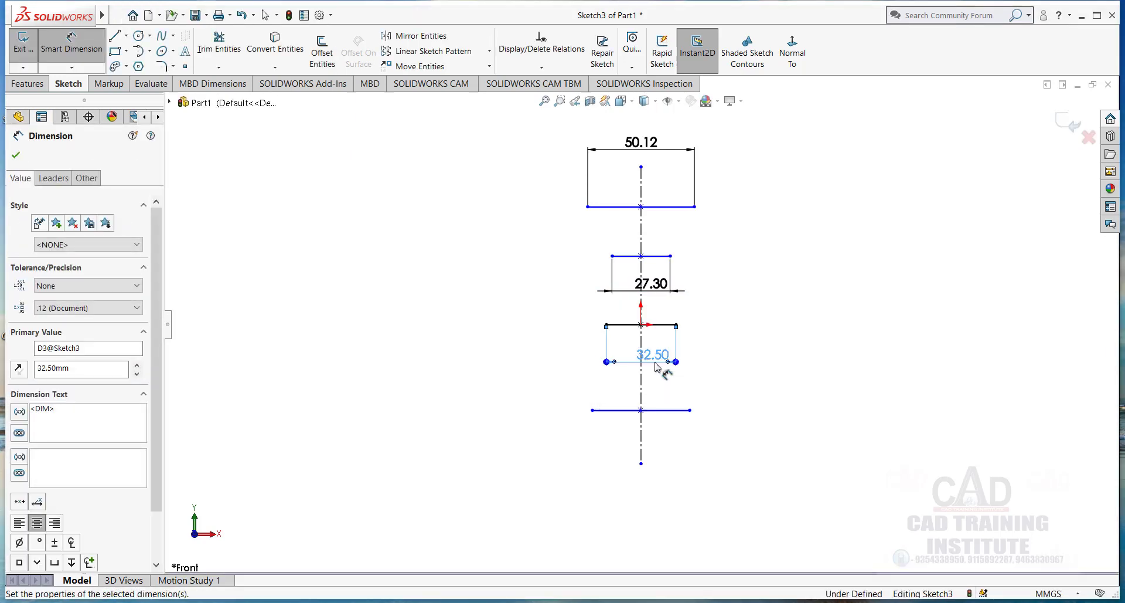
left_click(781, 347)
Dimension the lowest midpoint line and set its length to 50 mm.
scroll(656, 284, "down", 2)
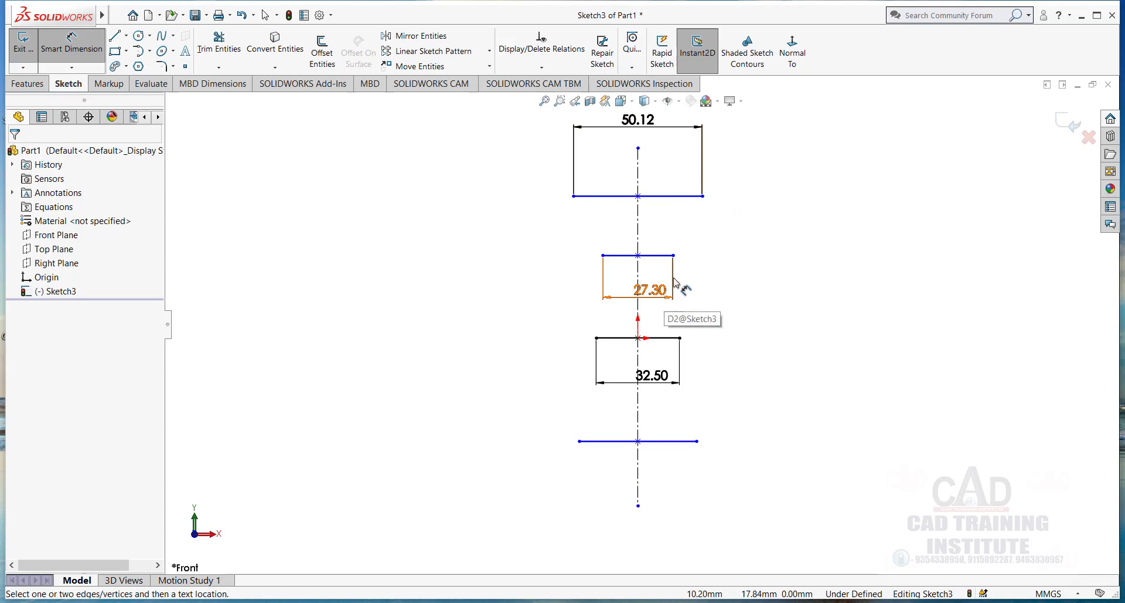
left_click(669, 447)
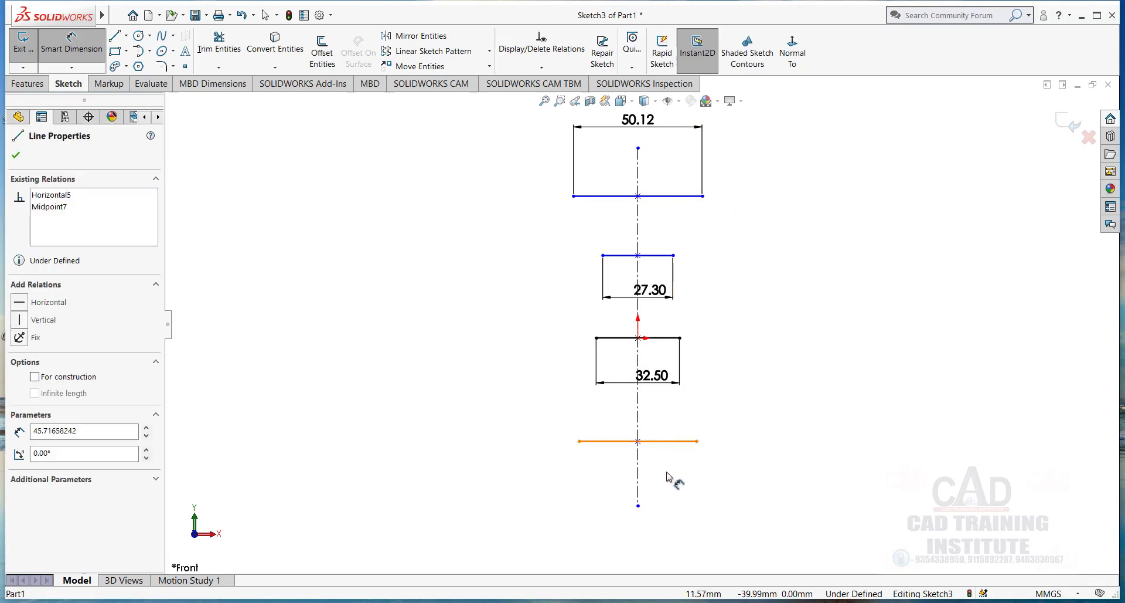
left_click(667, 493)
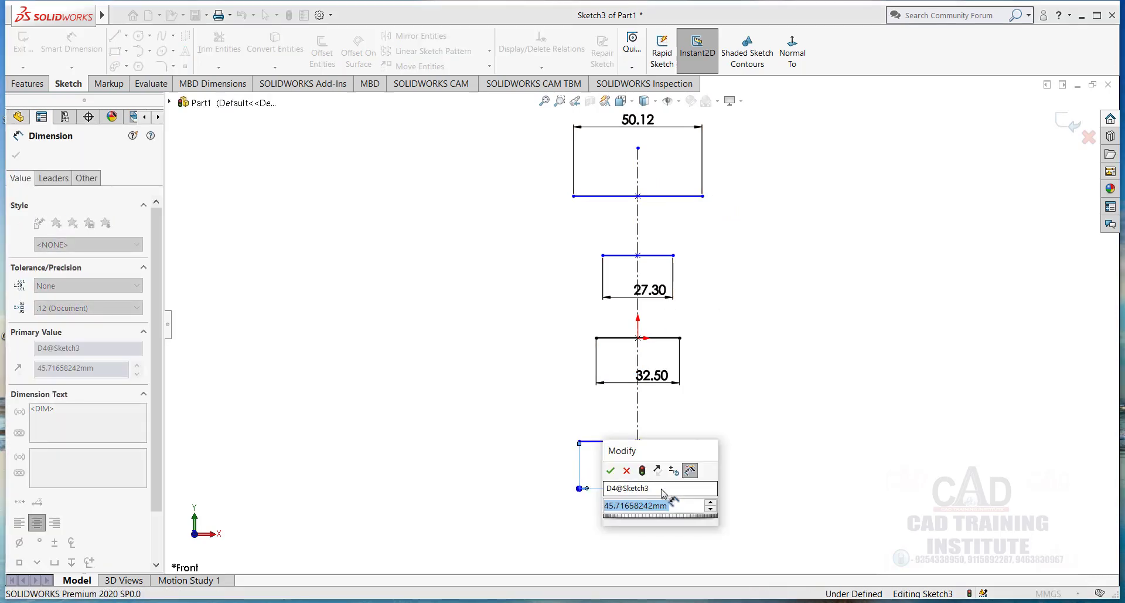
type("50")
key("Return")
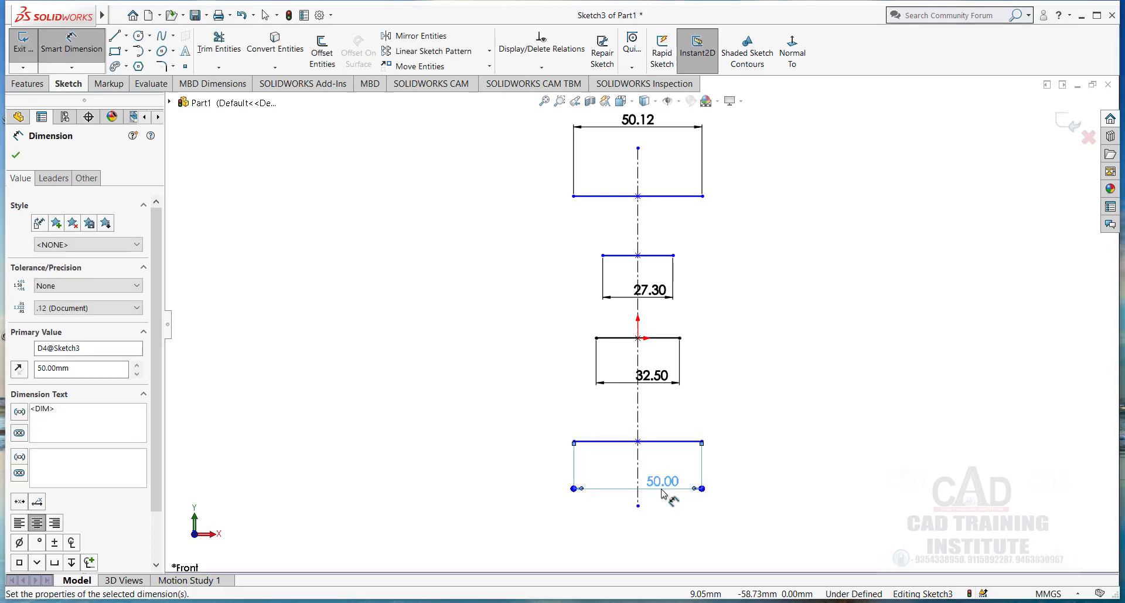
left_click(721, 450)
Dimension the vertical distance between the two midpoint lines above the origin and set it to 20 mm.
left_click(667, 196)
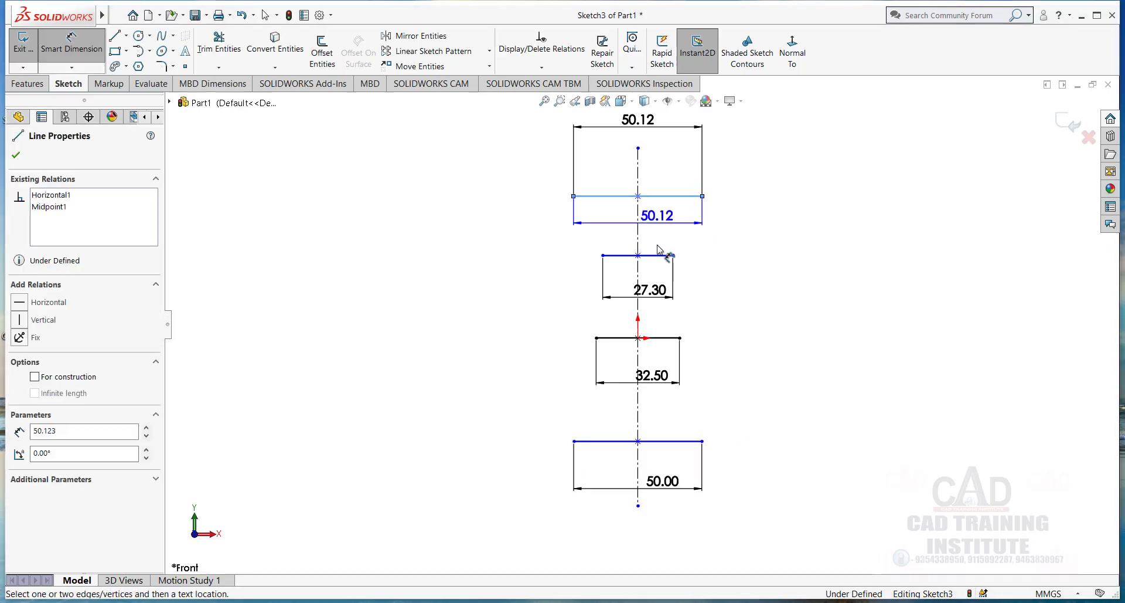
left_click(659, 255)
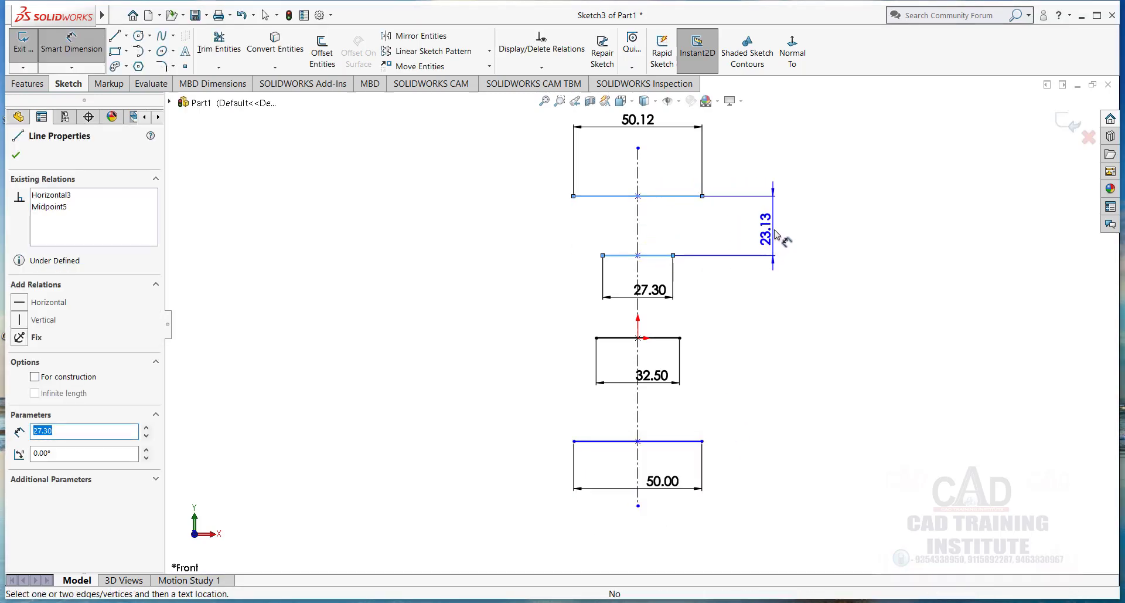
left_click(776, 234)
type("20")
key("Return")
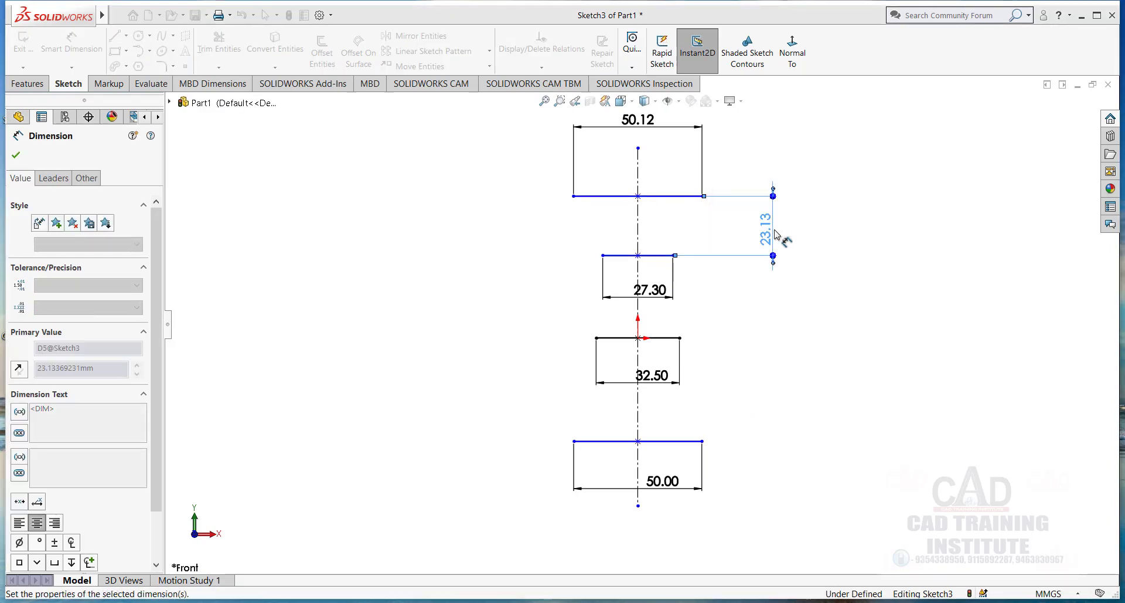
left_click(751, 359)
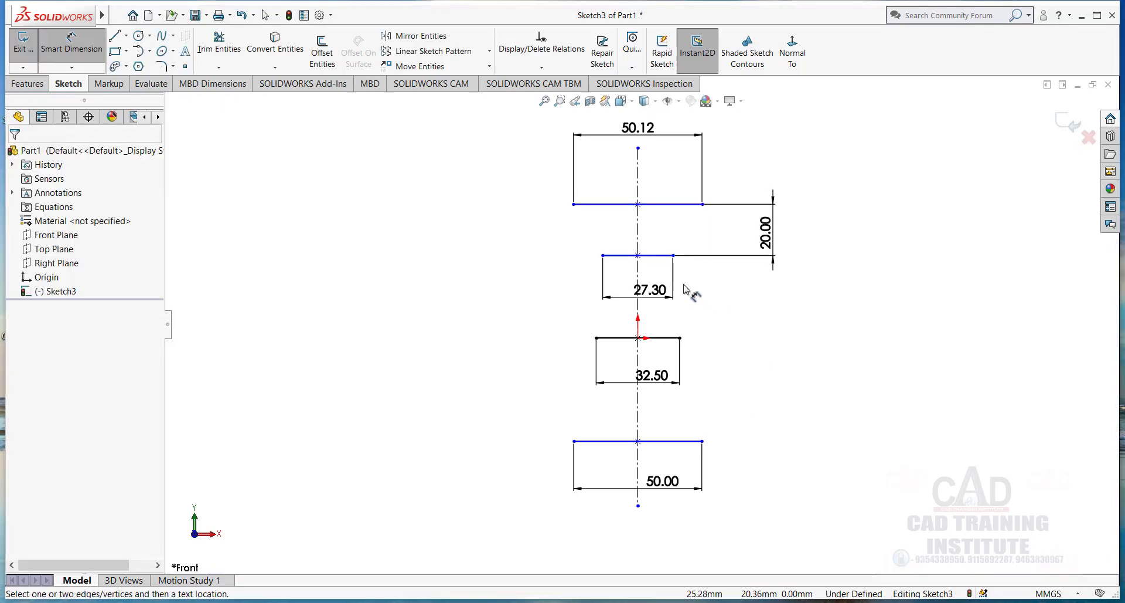
left_click(659, 257)
left_click(664, 338)
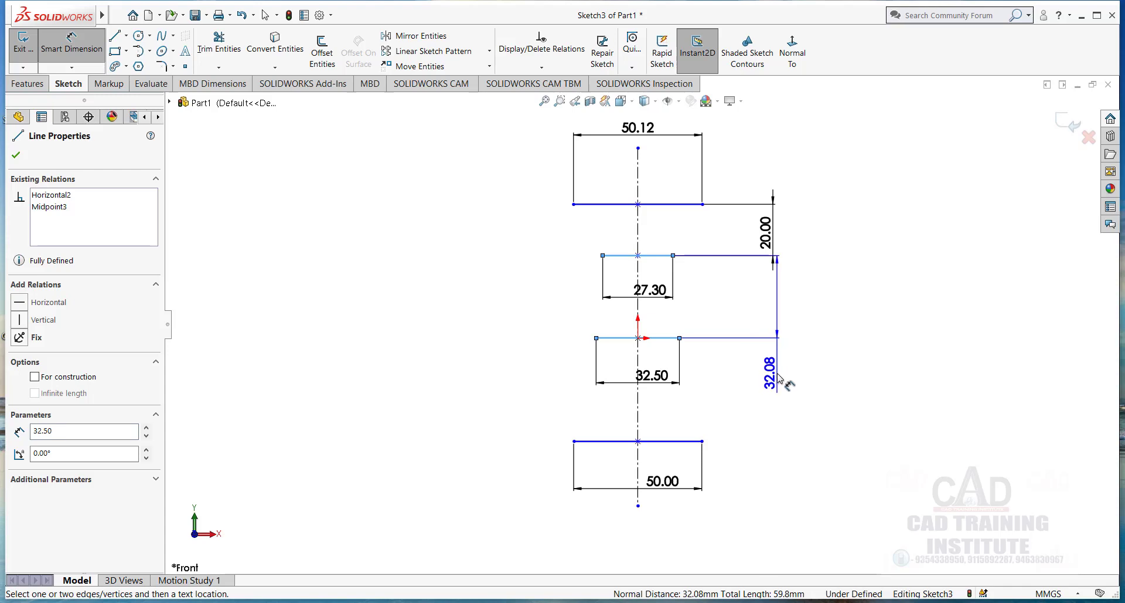
key("Escape")
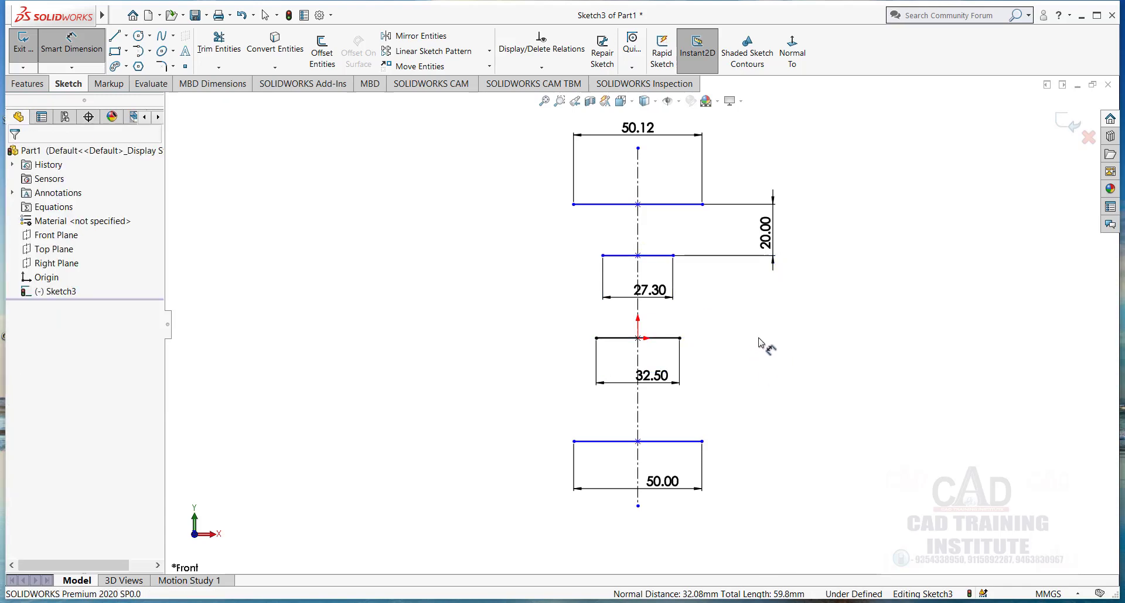
Delete the 20 mm vertical distance dimension between the two midpoint lines above the origin.
left_click(775, 236)
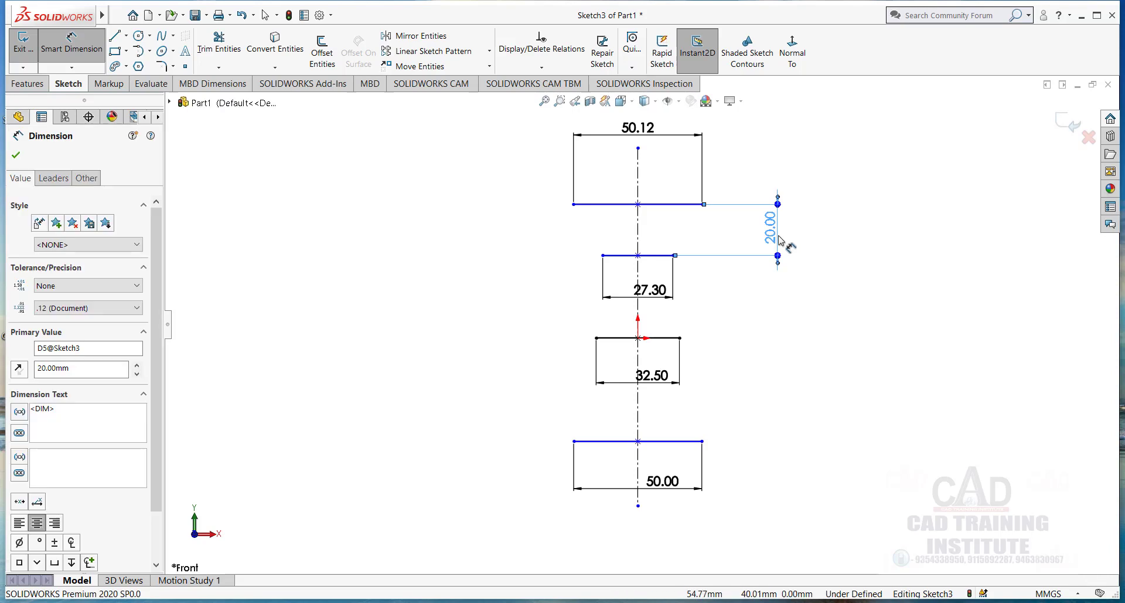
key("Delete")
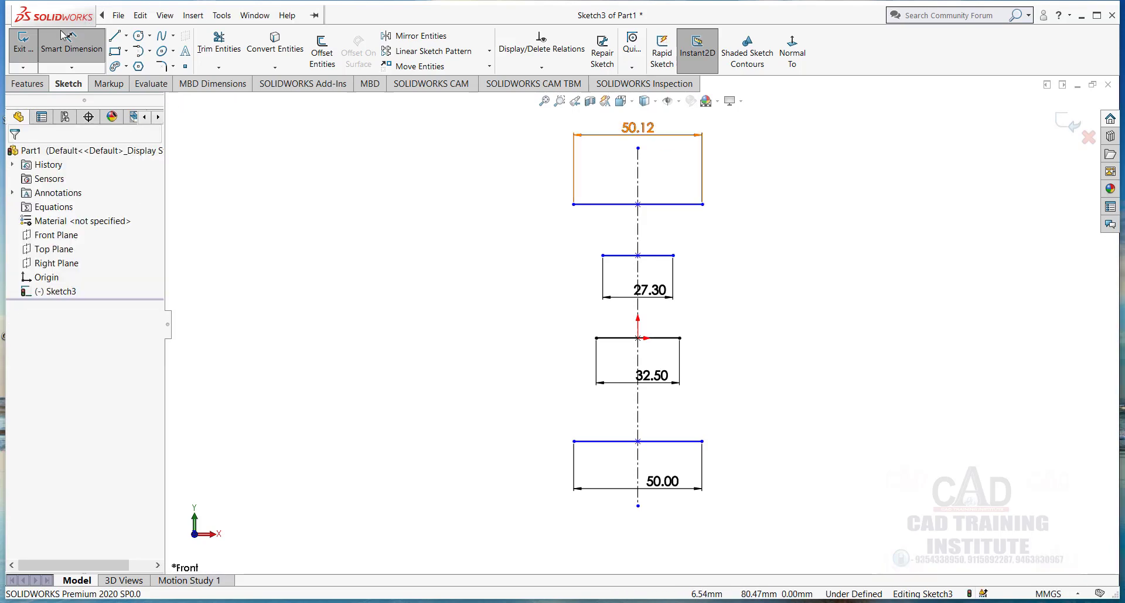
left_click(72, 68)
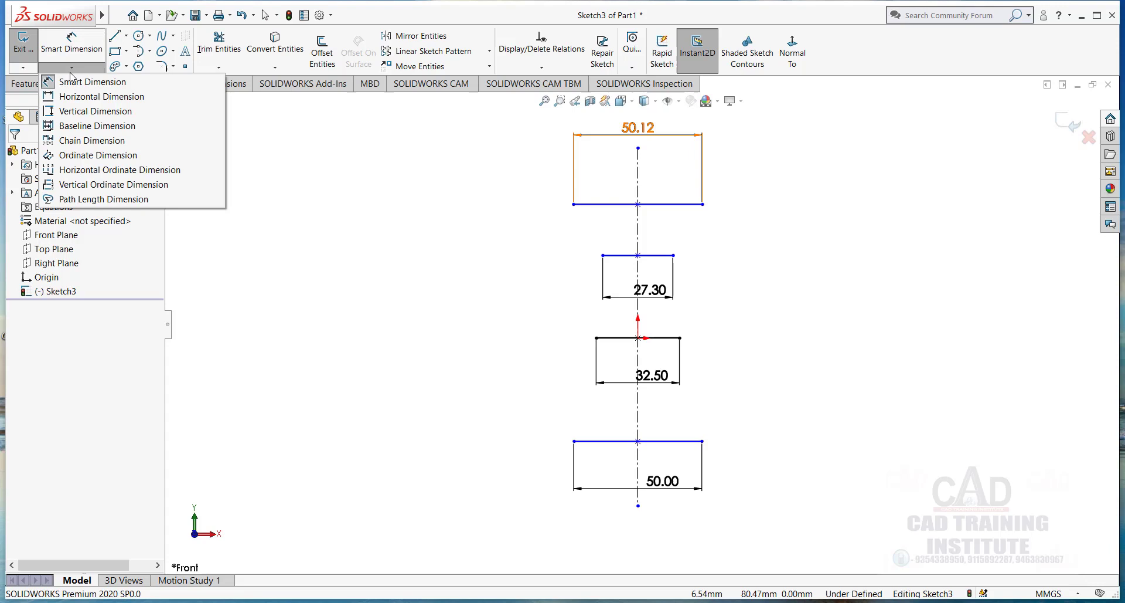
left_click(88, 140)
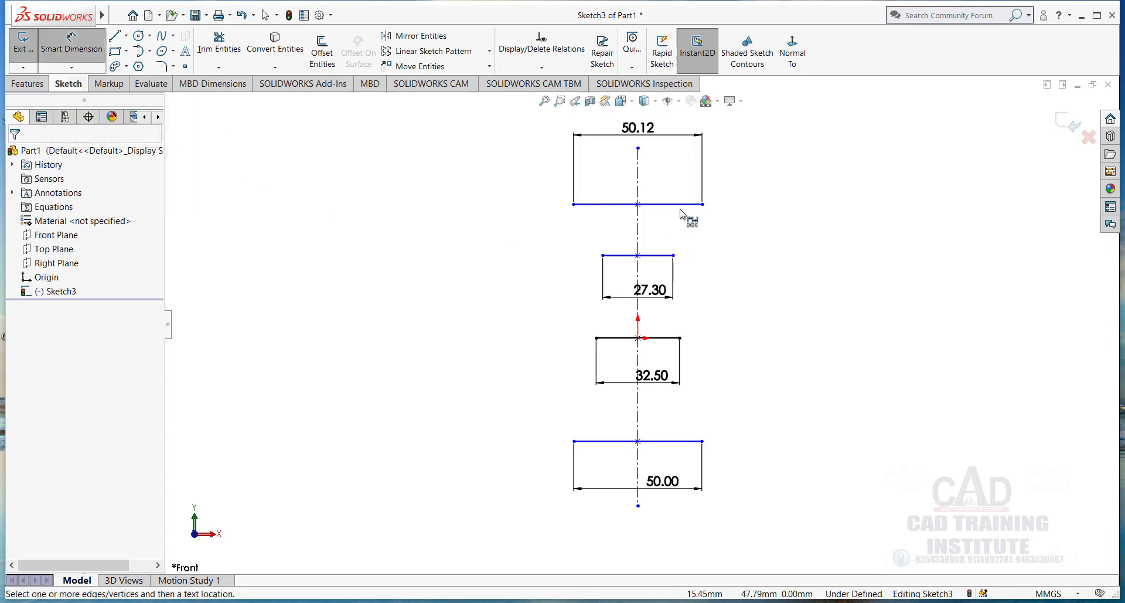
left_click(703, 204)
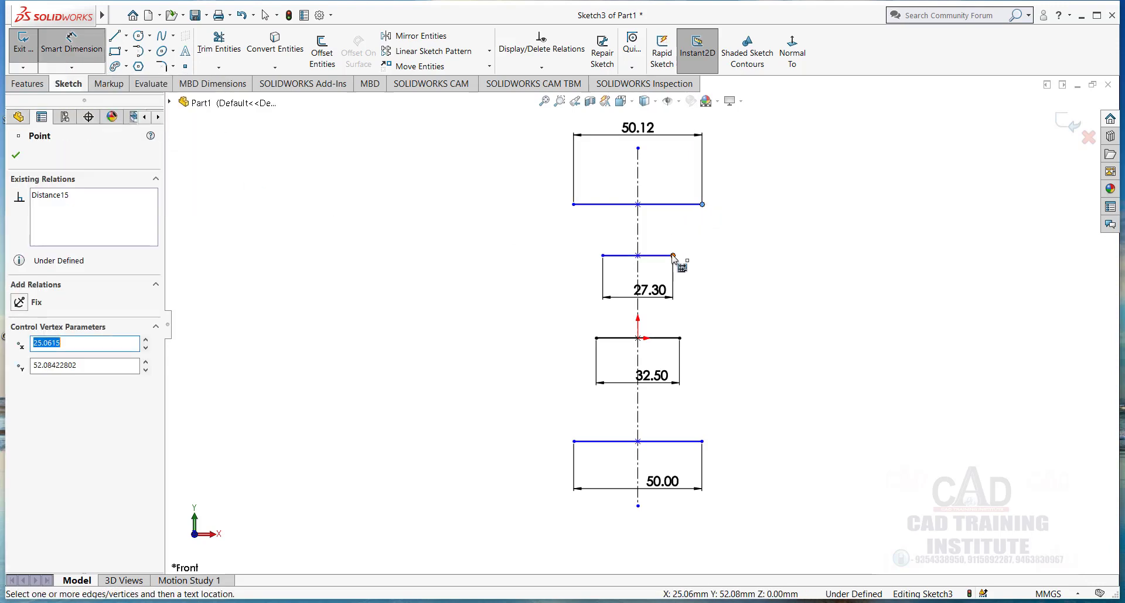
left_click(673, 255)
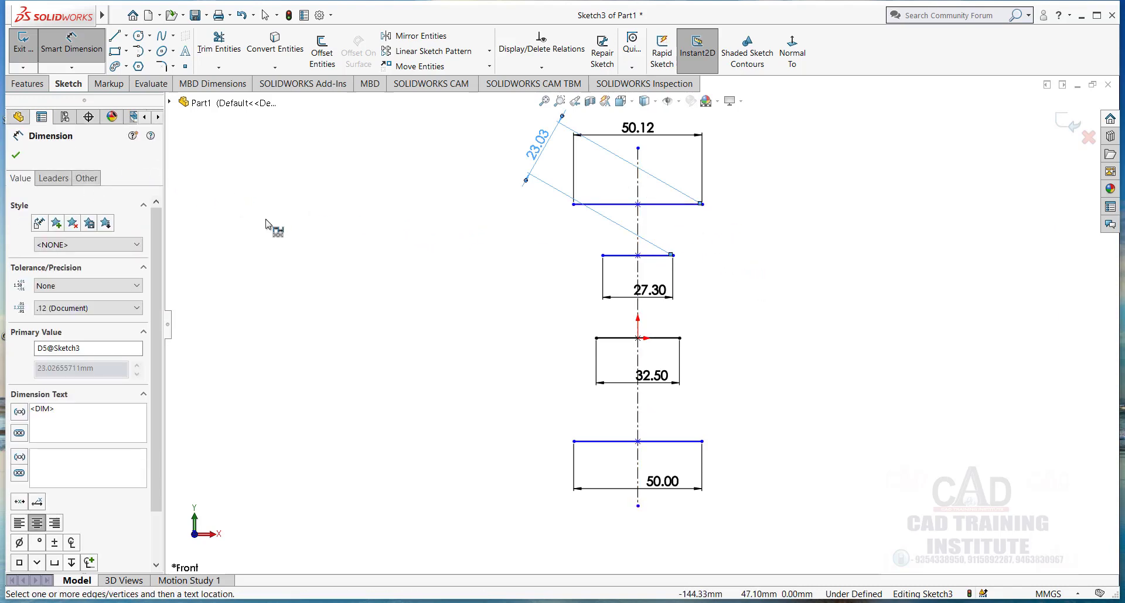
key("Escape")
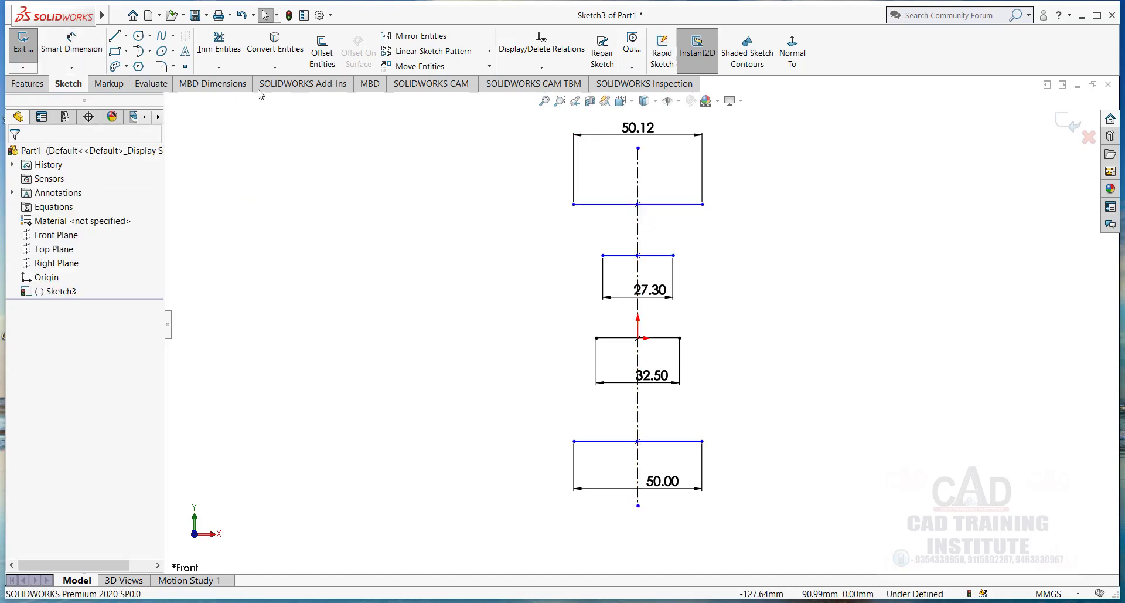
Add a vertical chain dimension running from the topmost midpoint line through the two middle lines to the lowest one.
left_click(72, 67)
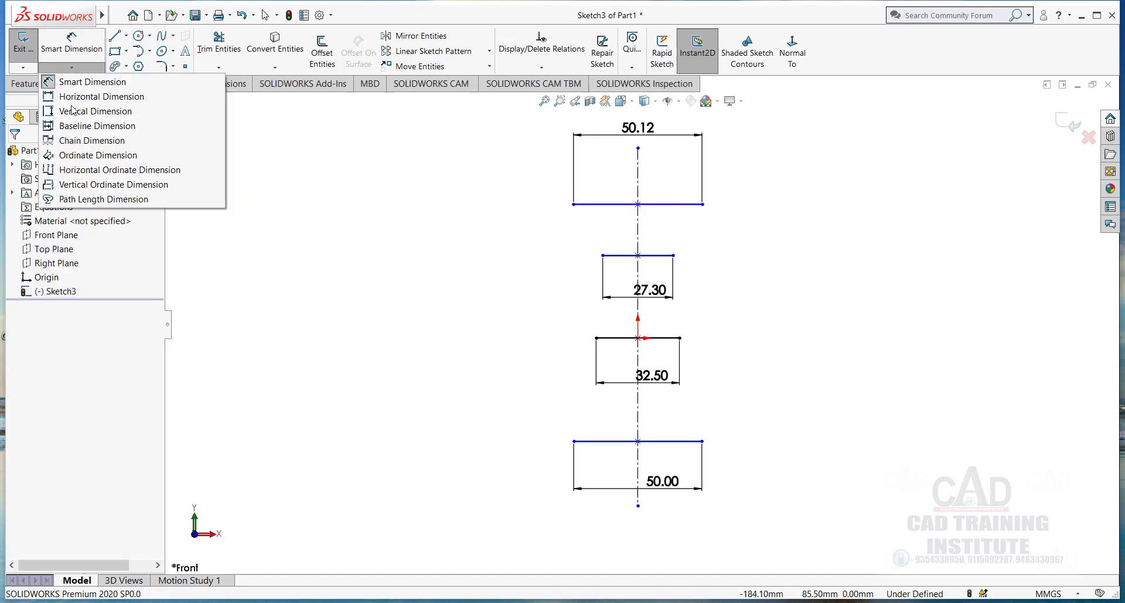
left_click(82, 140)
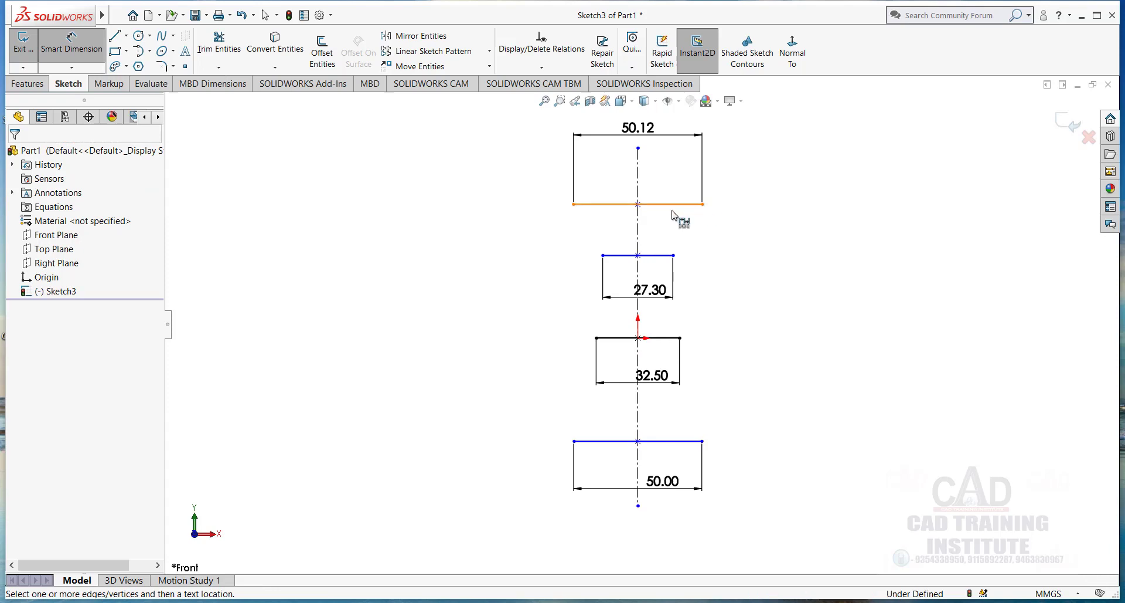
left_click(638, 204)
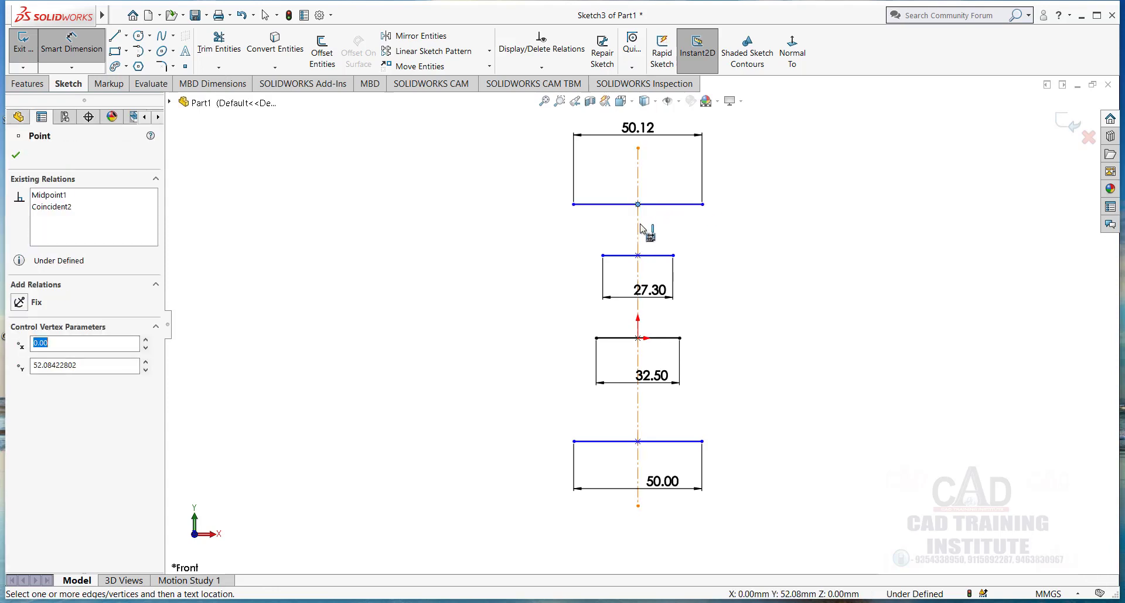
left_click(638, 256)
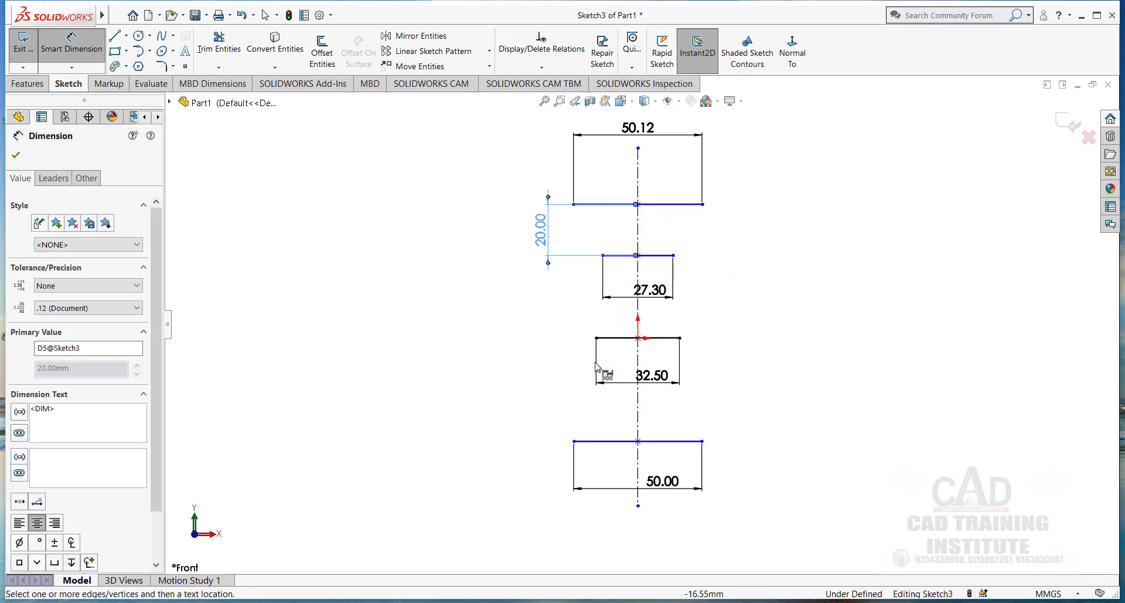
left_click(597, 339)
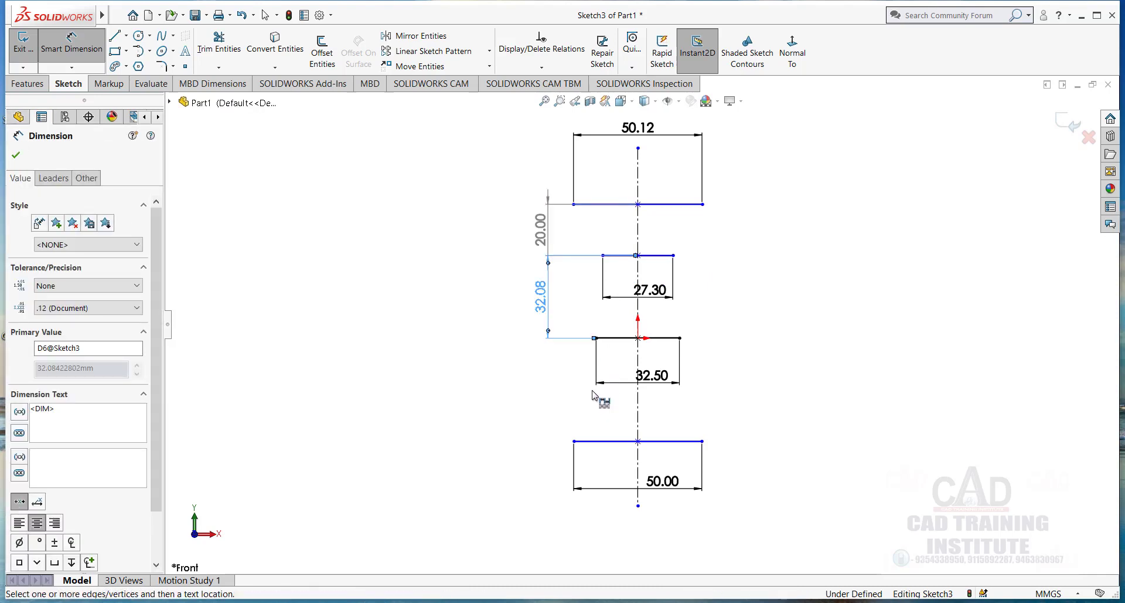
left_click(574, 441)
left_click(541, 387)
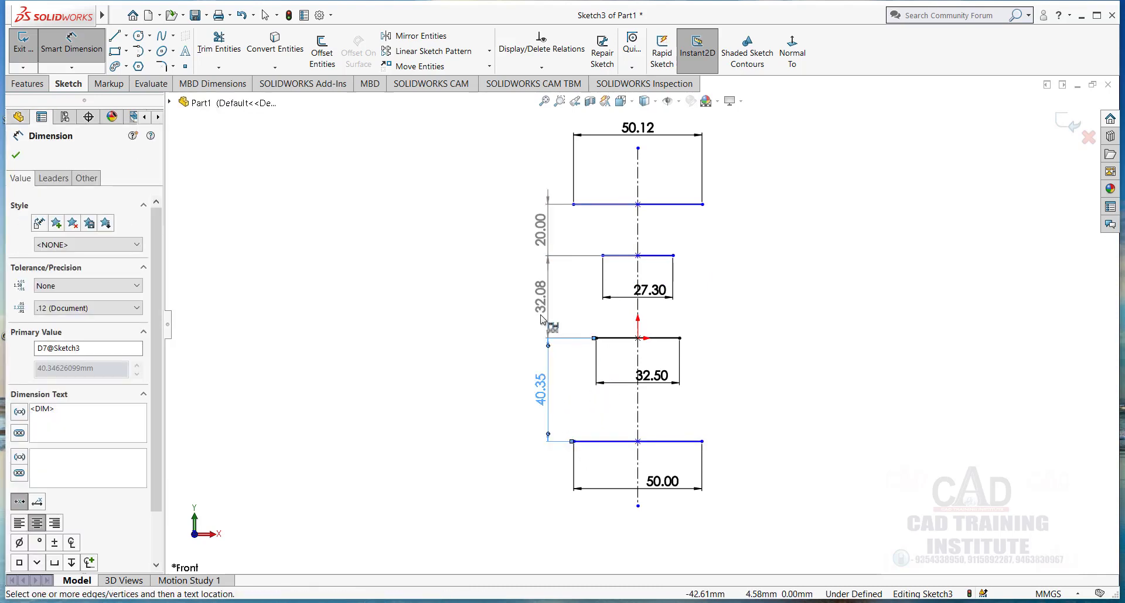
right_click(364, 252)
left_click(423, 293)
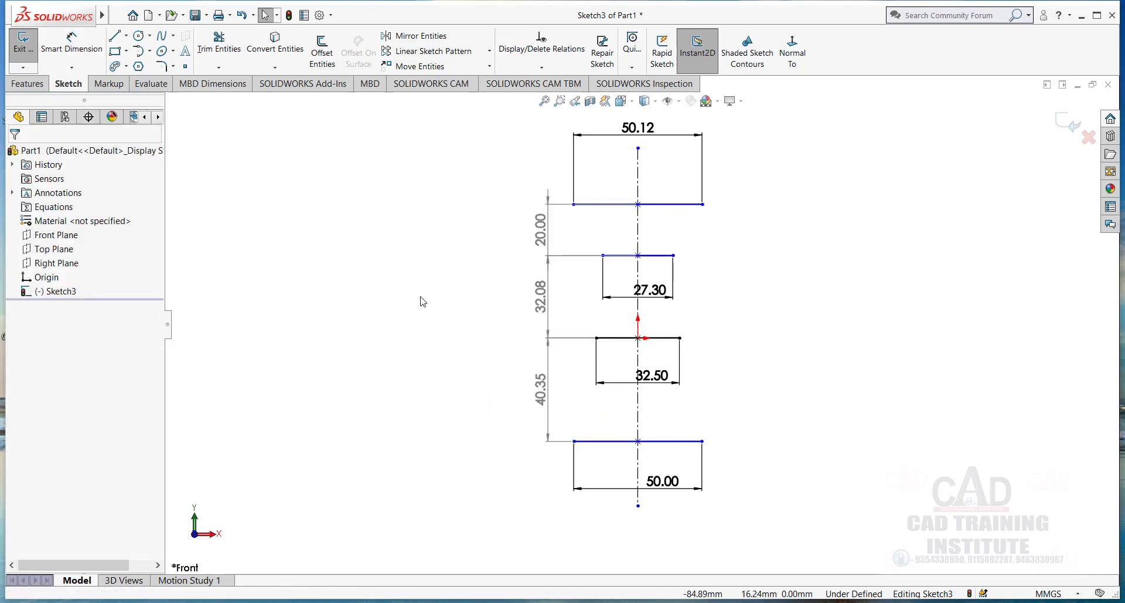
Examine the three chain dimensions one by one, checking their properties and whether their values can be edited.
left_click(543, 304)
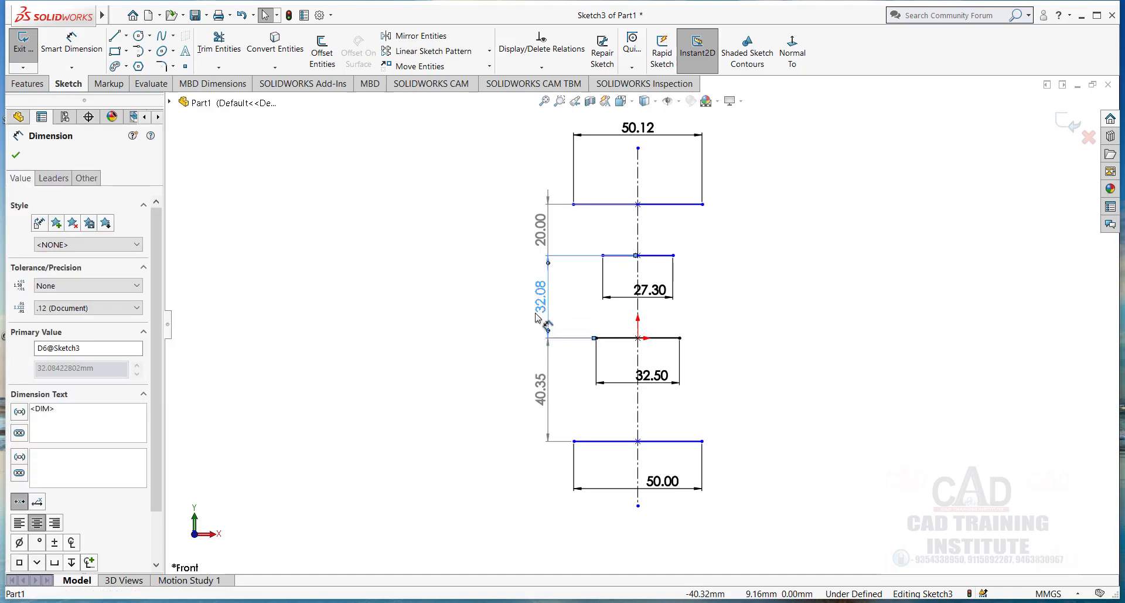
left_click(486, 321)
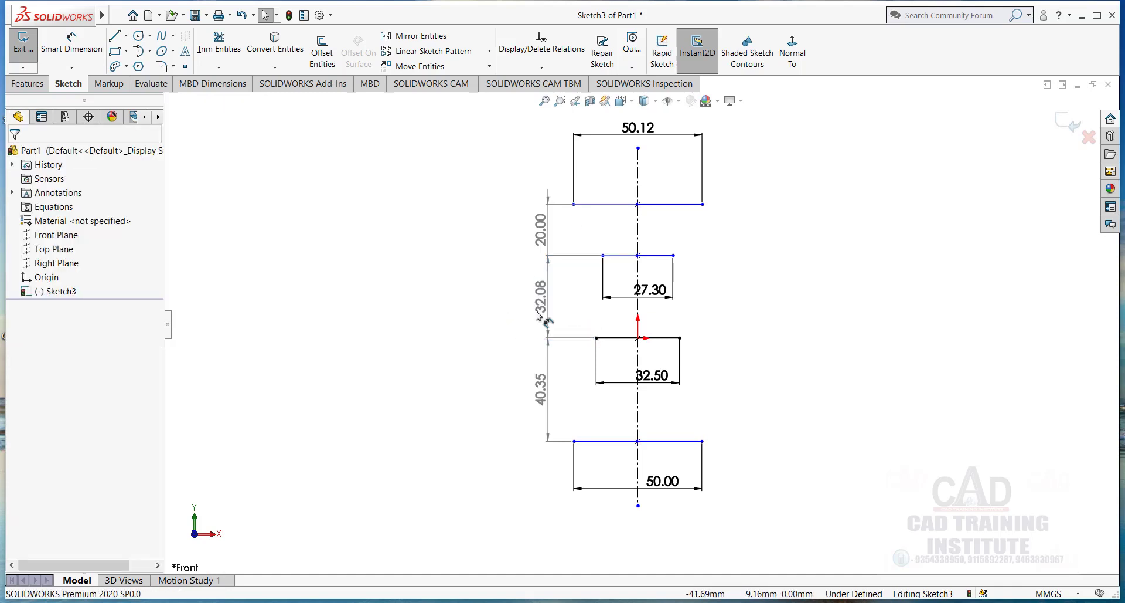
left_click(540, 235)
left_click(403, 216)
right_click(354, 224)
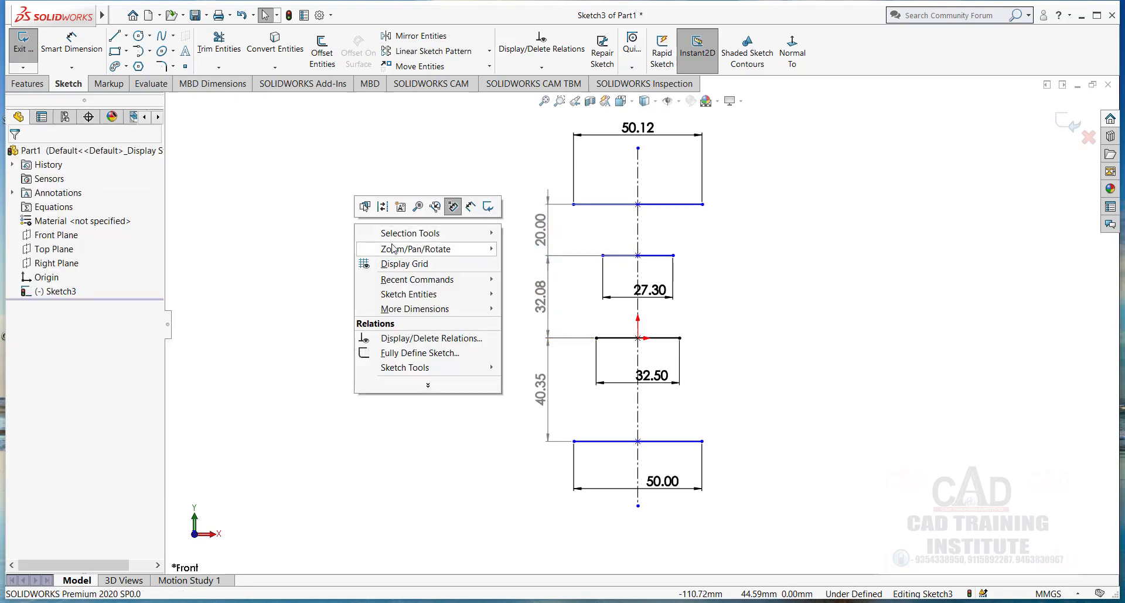
key("Escape")
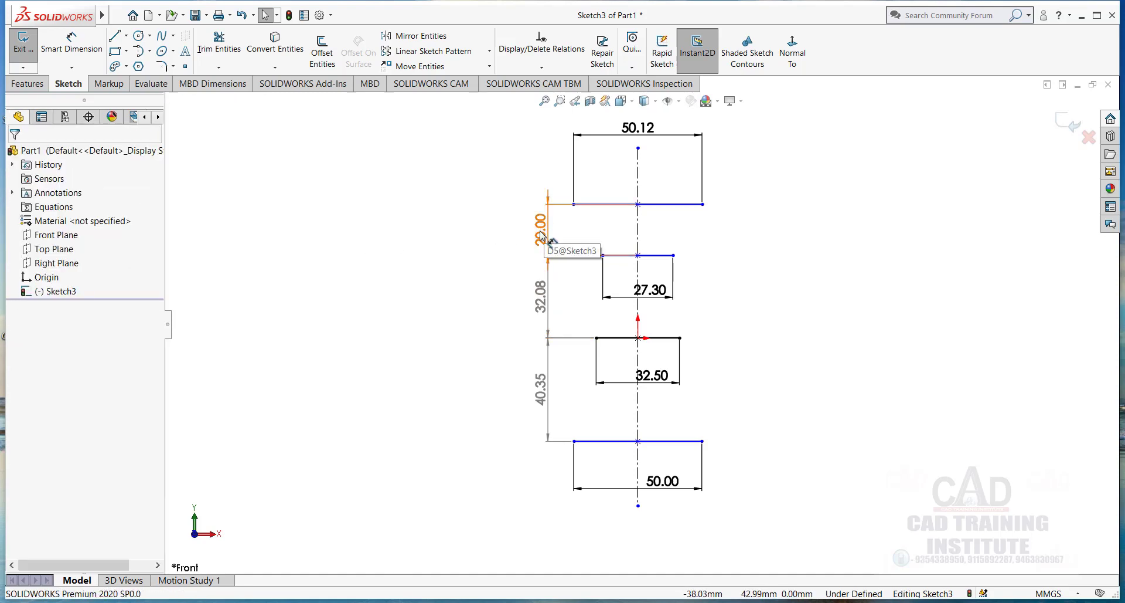
left_click(539, 239)
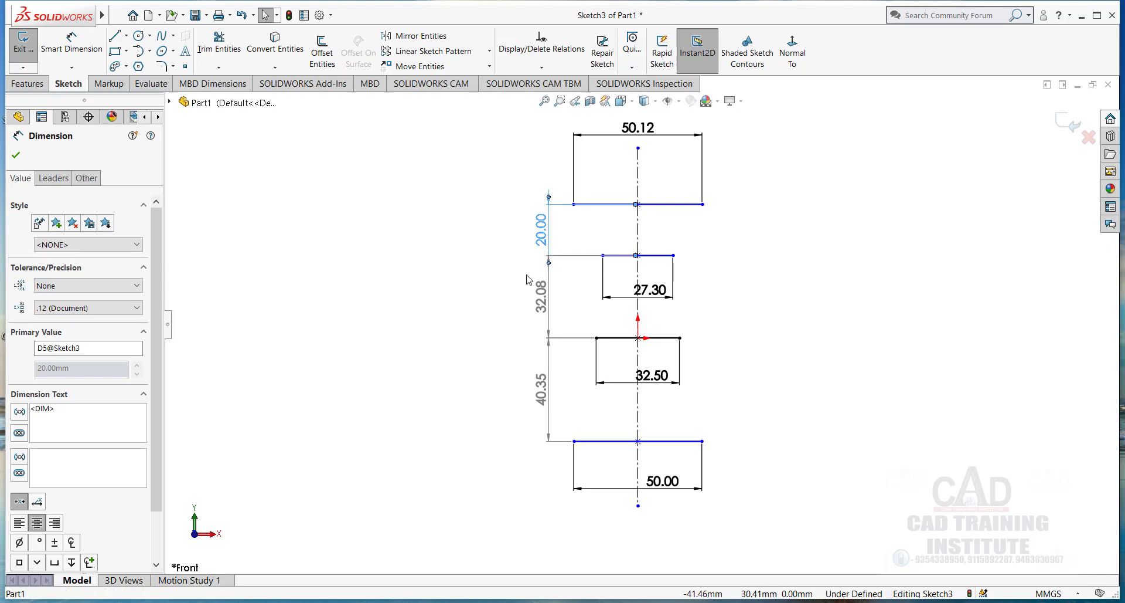
left_click(517, 296)
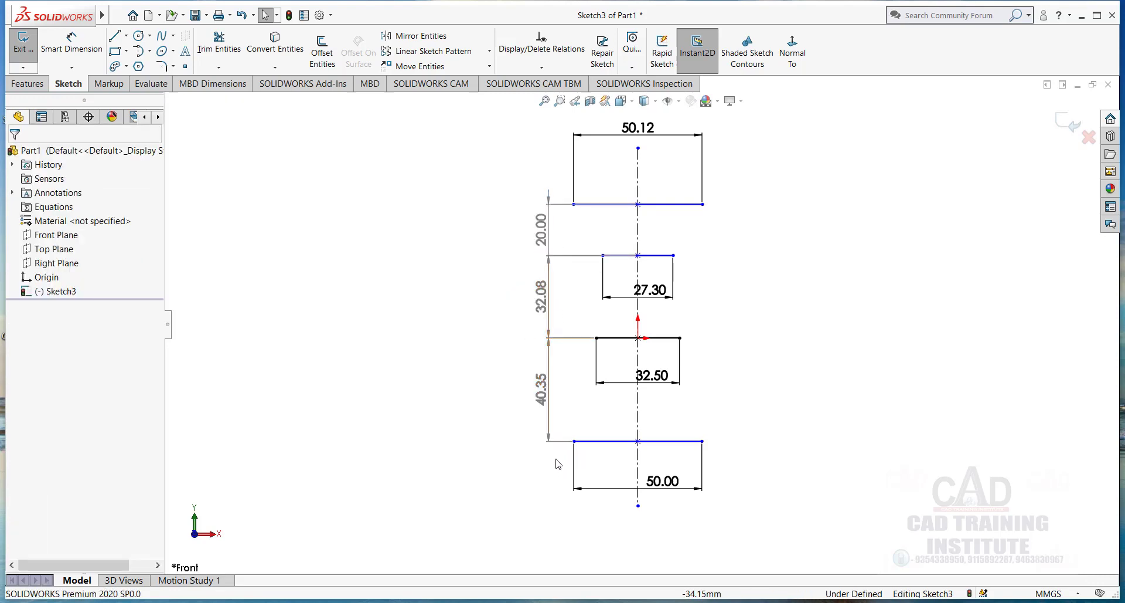
left_click(547, 401)
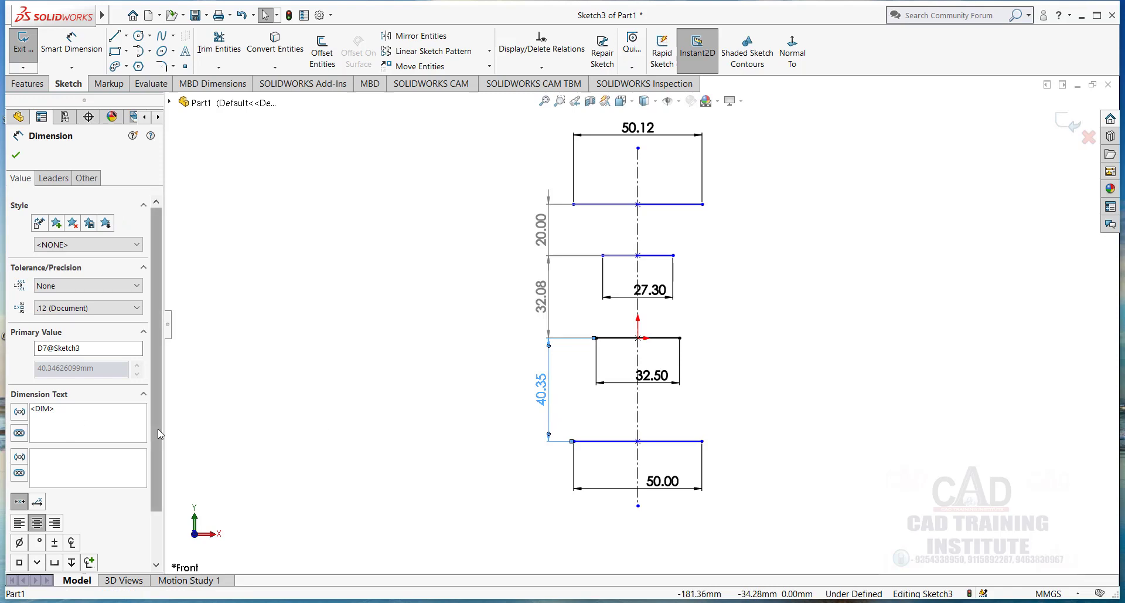
left_click(568, 398)
left_click(540, 396)
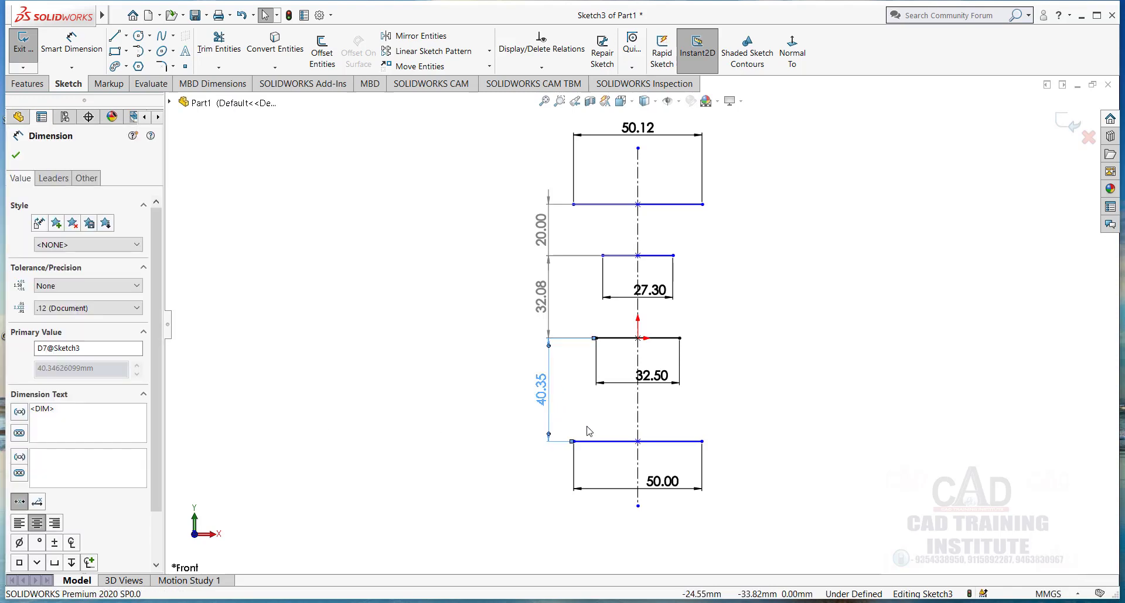
left_click(414, 406)
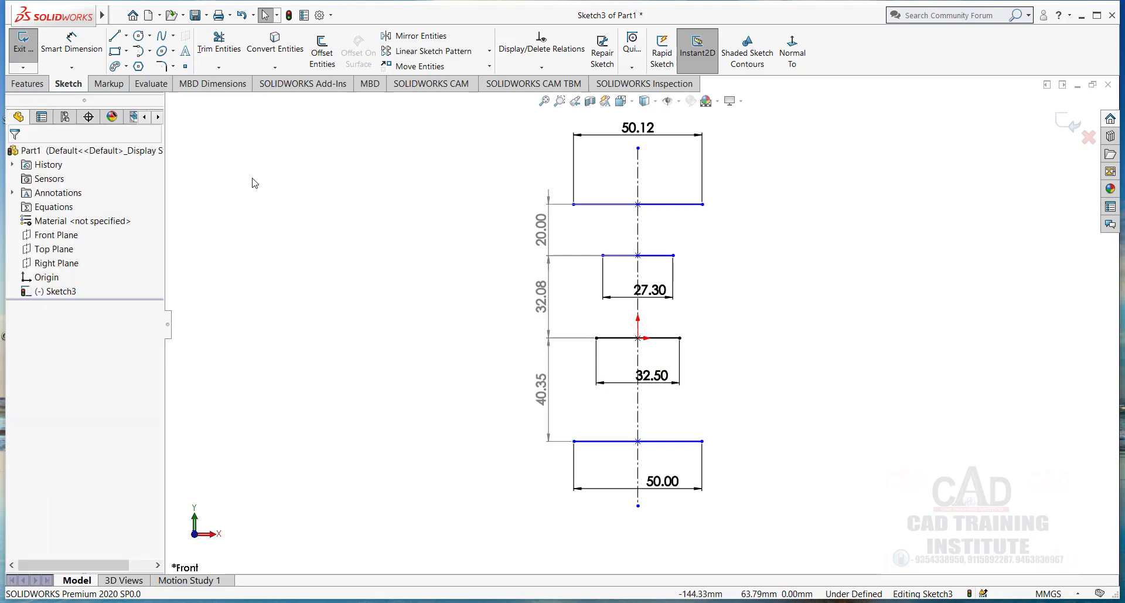
Dimension the vertical distance between the midpoint line through the origin and the lowest midpoint line and set it to 38 mm.
left_click(71, 65)
left_click(664, 337)
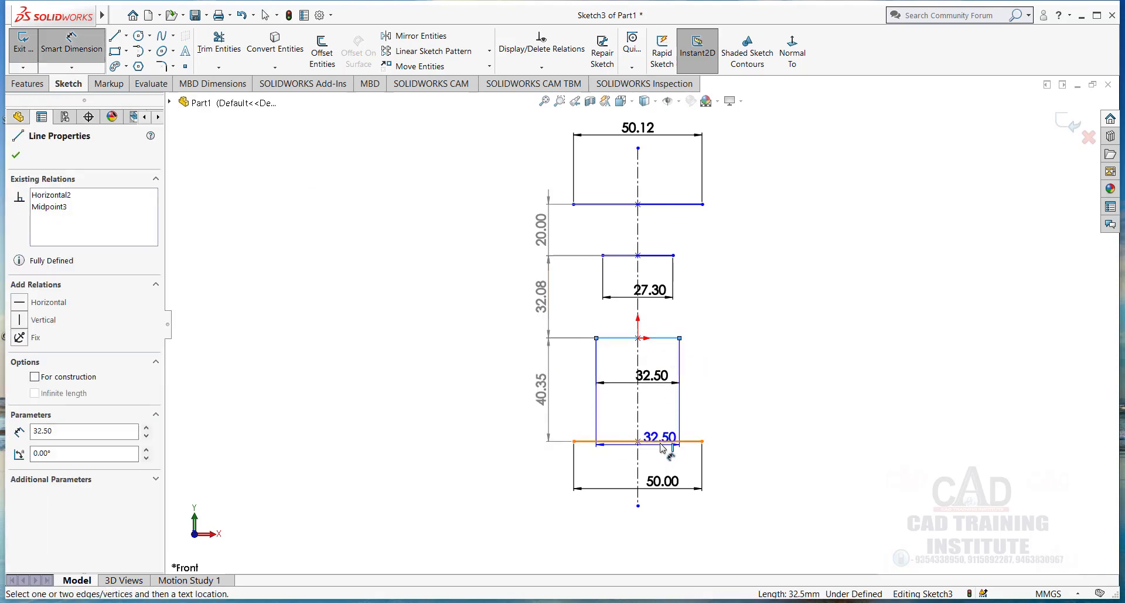
left_click(663, 442)
left_click(727, 395)
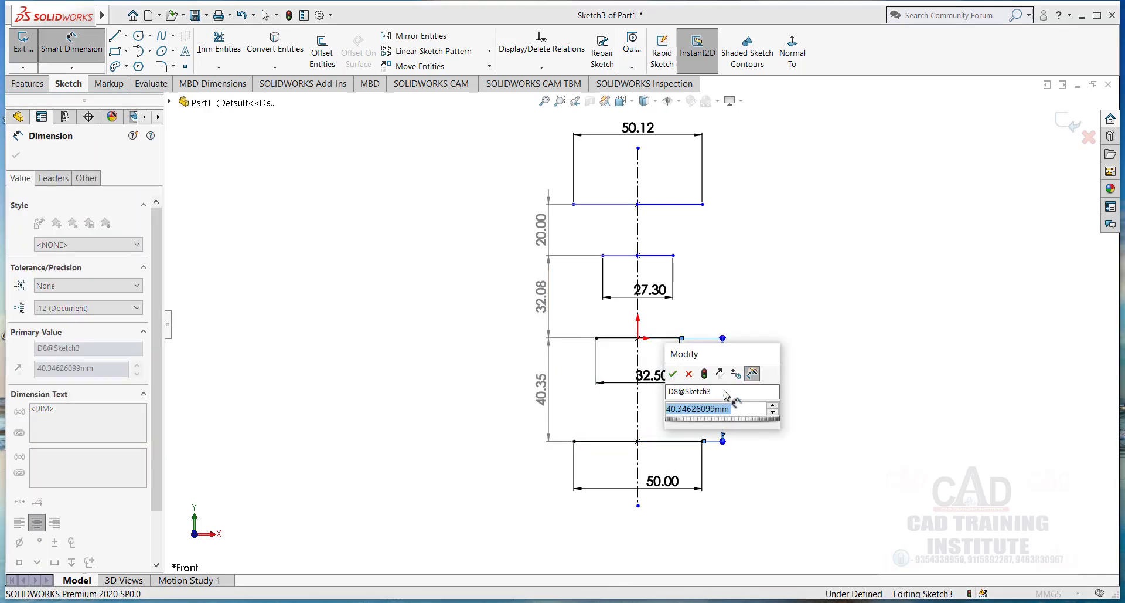
type("38")
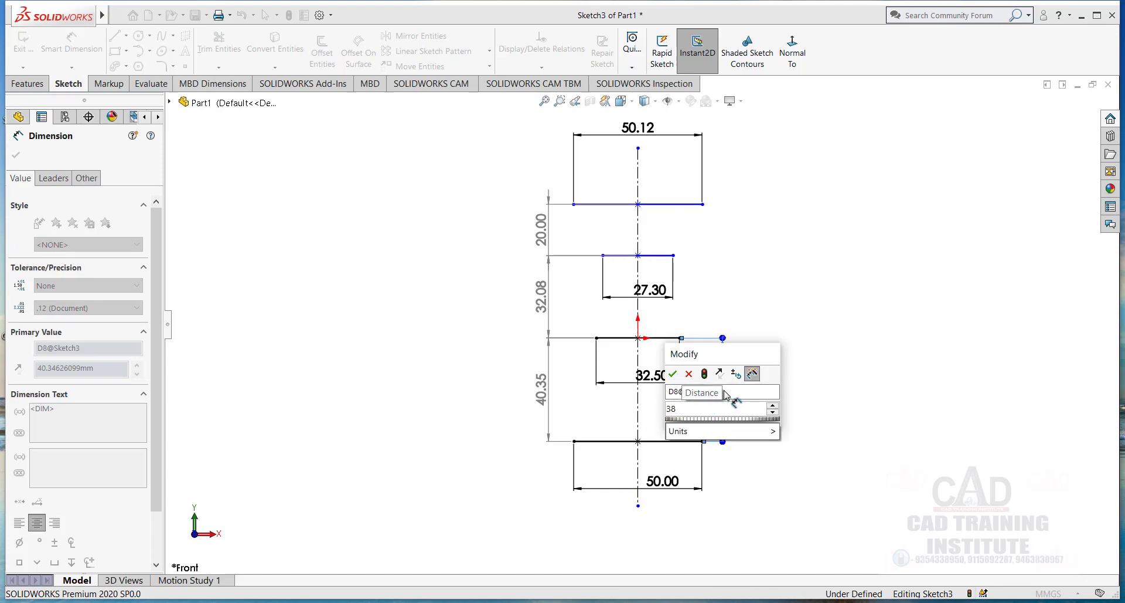
key("Return")
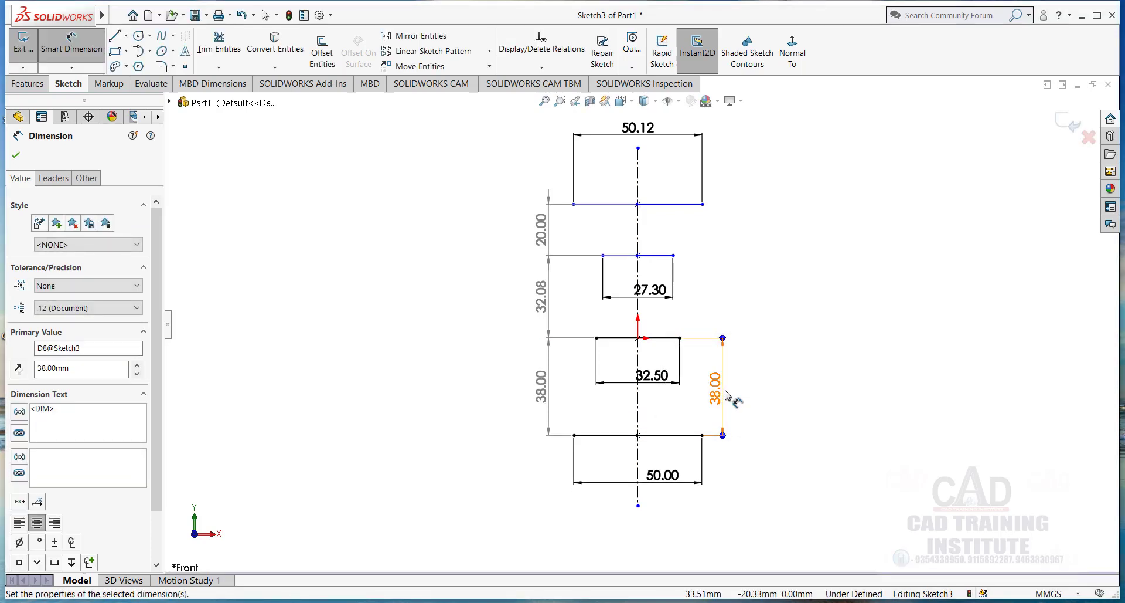
left_click(807, 380)
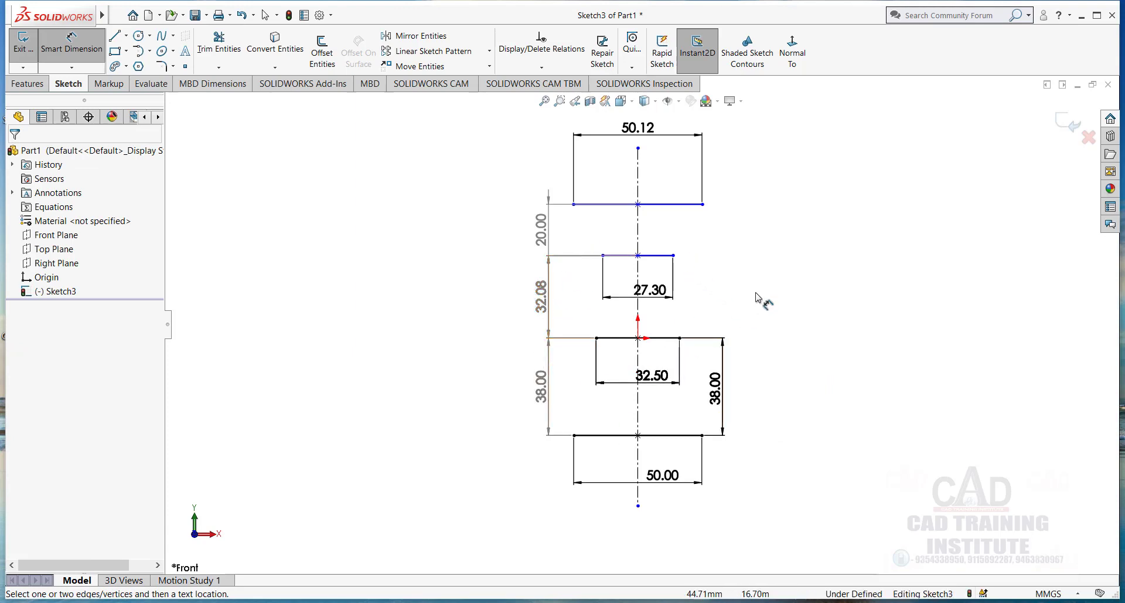
Dimension the vertical distance from the midpoint line through the origin to the line just above it and set it to 30 mm.
left_click(666, 255)
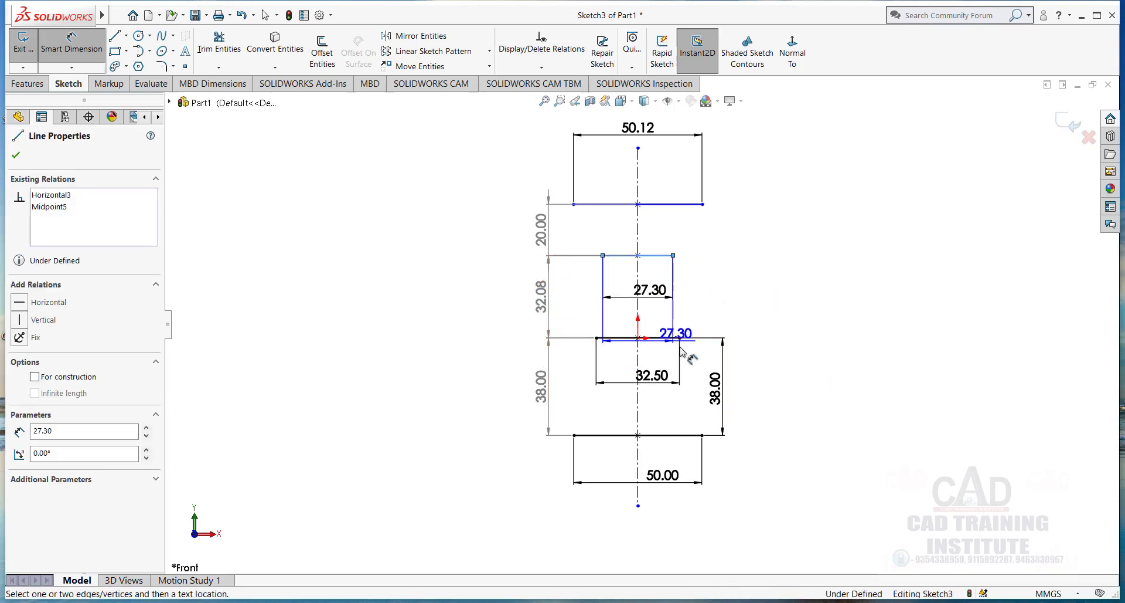
left_click(680, 338)
left_click(744, 303)
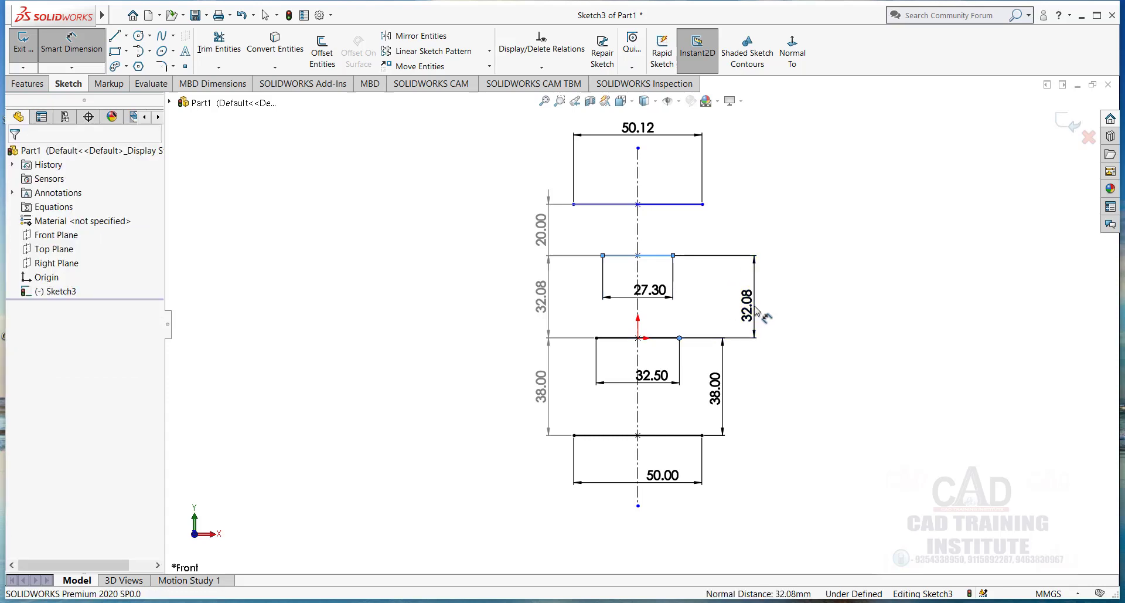
type("30")
key("Return")
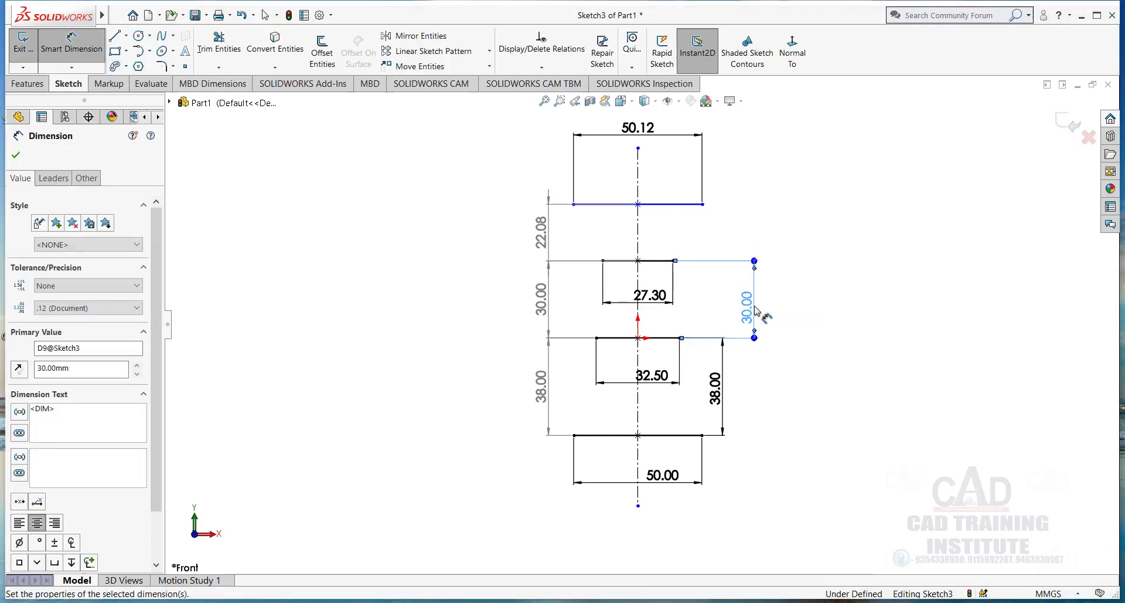
left_click(874, 235)
Delete all three chain dimensions beside the midpoint lines.
right_click(402, 243)
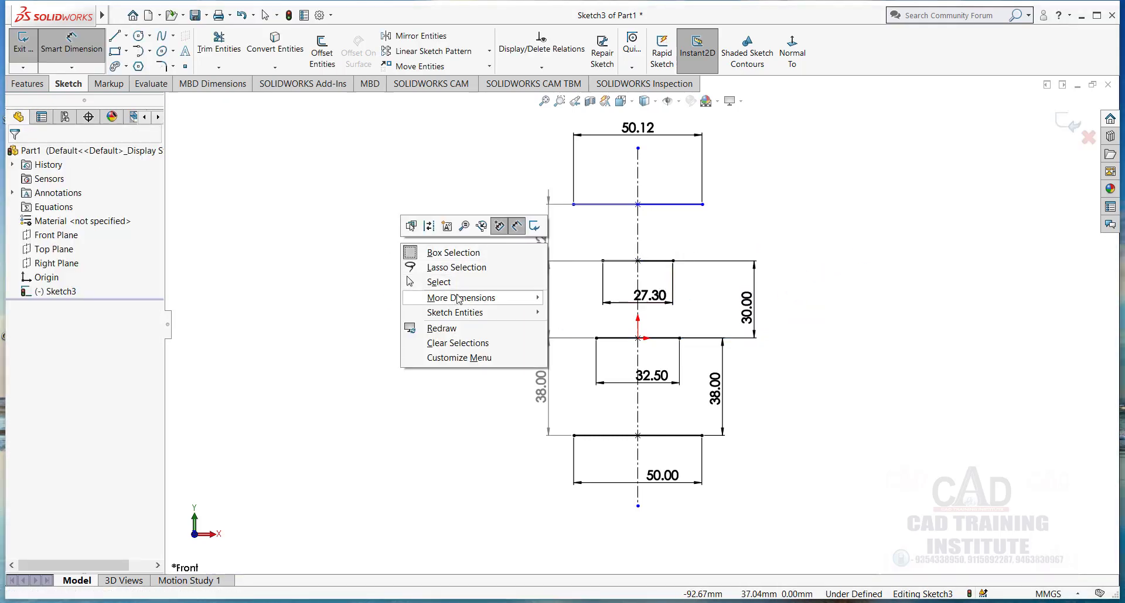
left_click(457, 282)
left_click_drag(551, 186, 498, 454)
key("Delete")
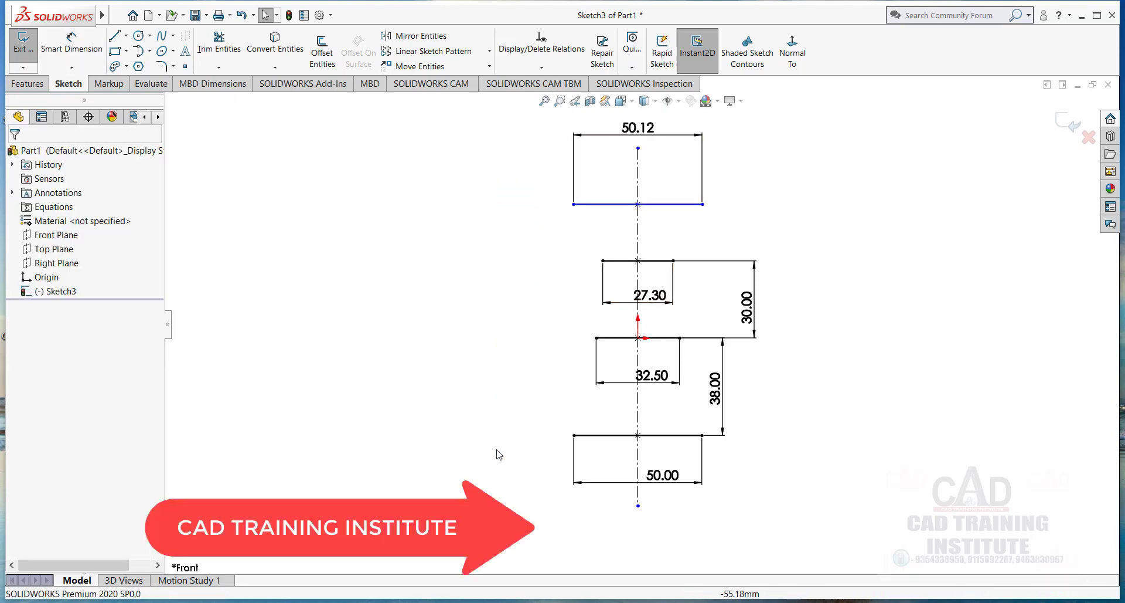
Sketch connected lines joining the right endpoints of the four midpoint lines, from the topmost line down to the lowest.
left_click(116, 39)
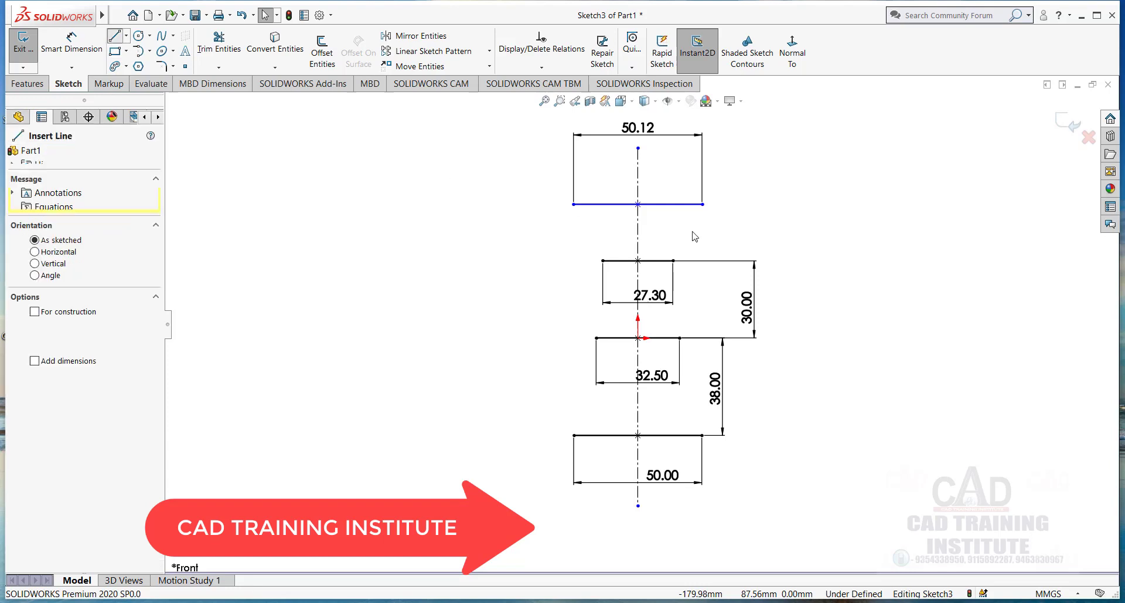
left_click(703, 204)
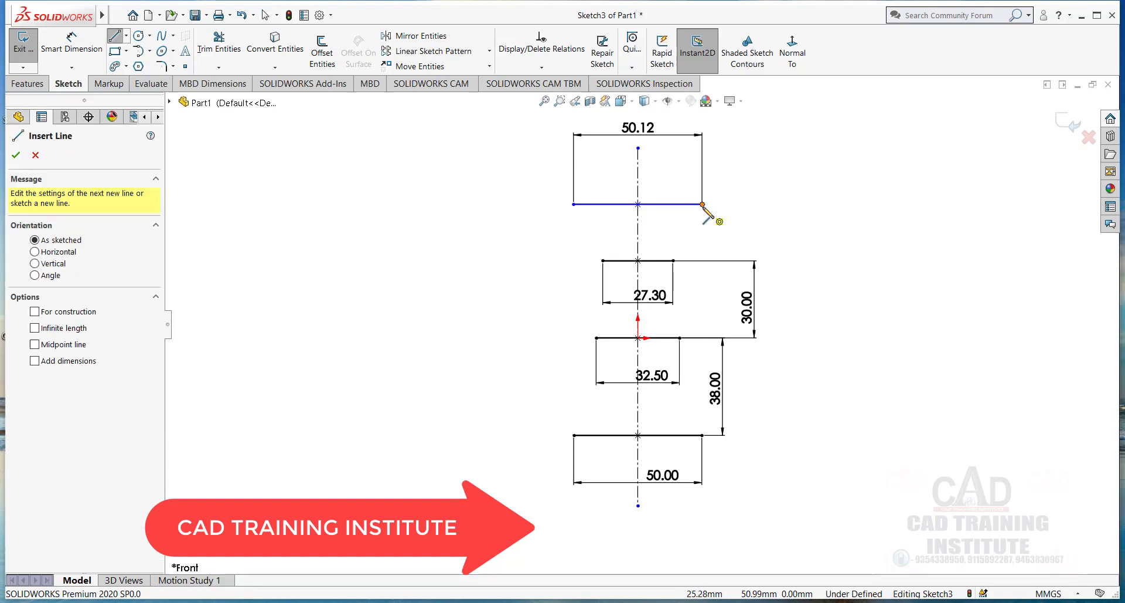
double_click(673, 261)
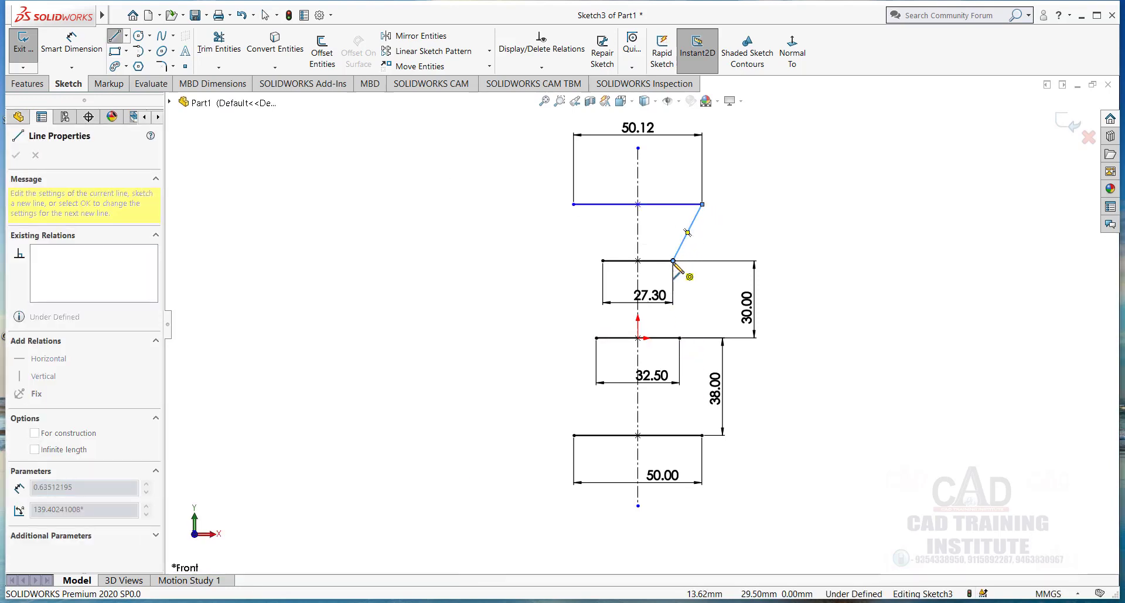
left_click_drag(678, 269, 702, 435)
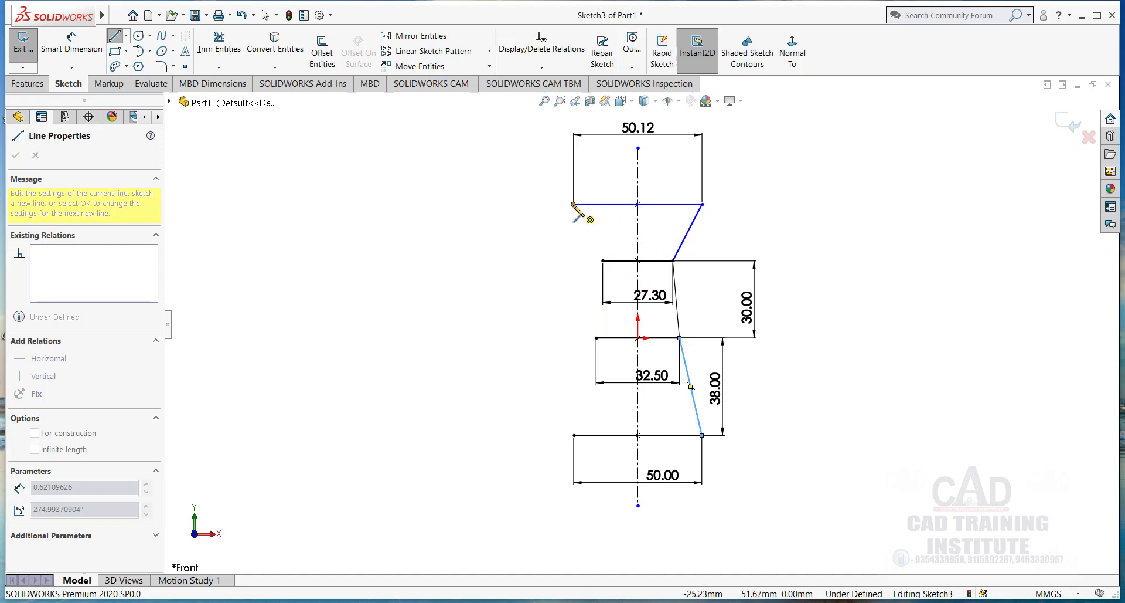
Sketch connected lines joining the left endpoints of the four midpoint lines, from the topmost line down to the lowest.
left_click(573, 204)
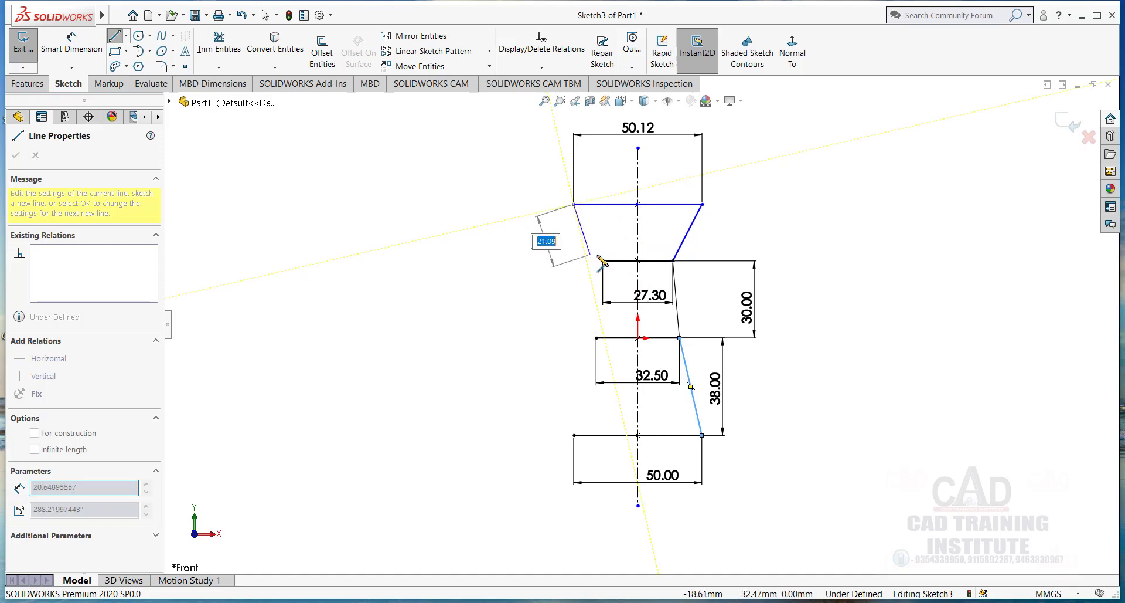
left_click(602, 260)
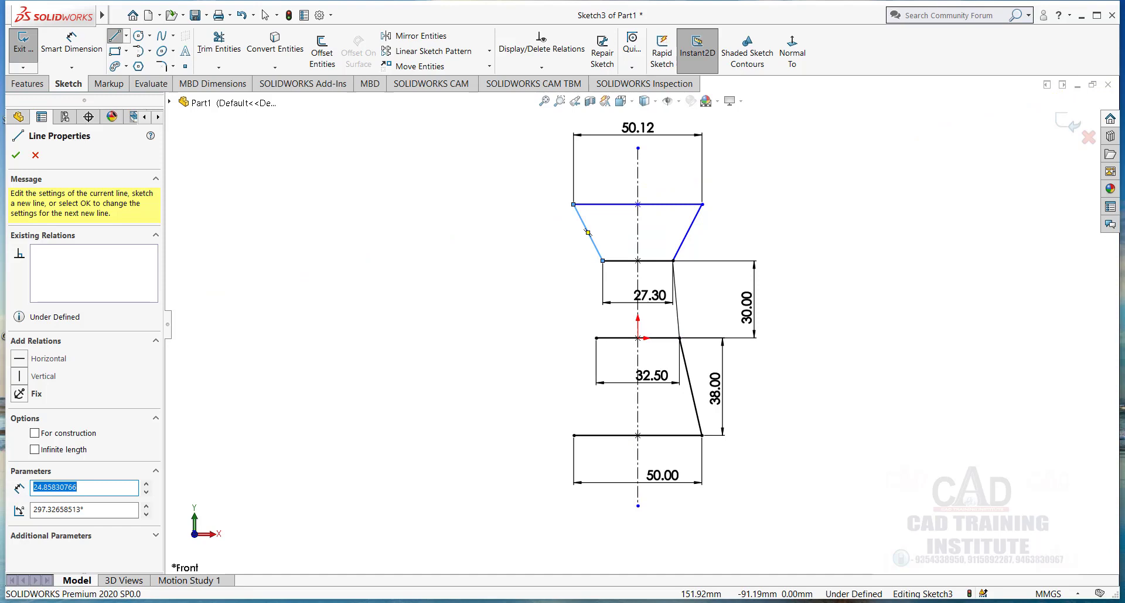
left_click(1067, 560)
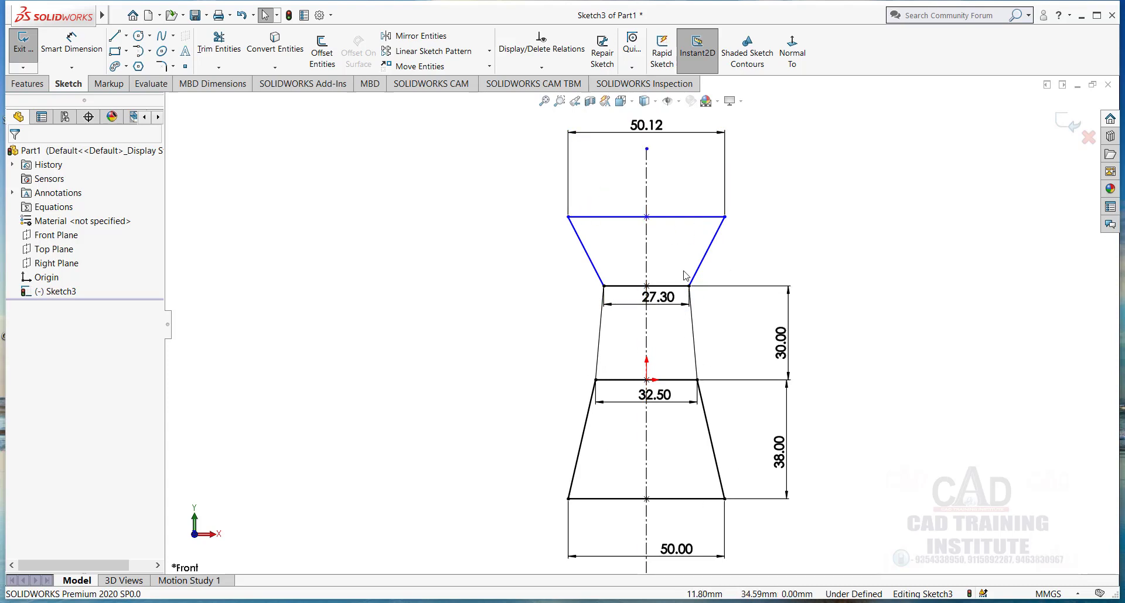
Dimension the angle between the topmost line and the slanted line at its right end, then exit the sketch.
left_click(71, 43)
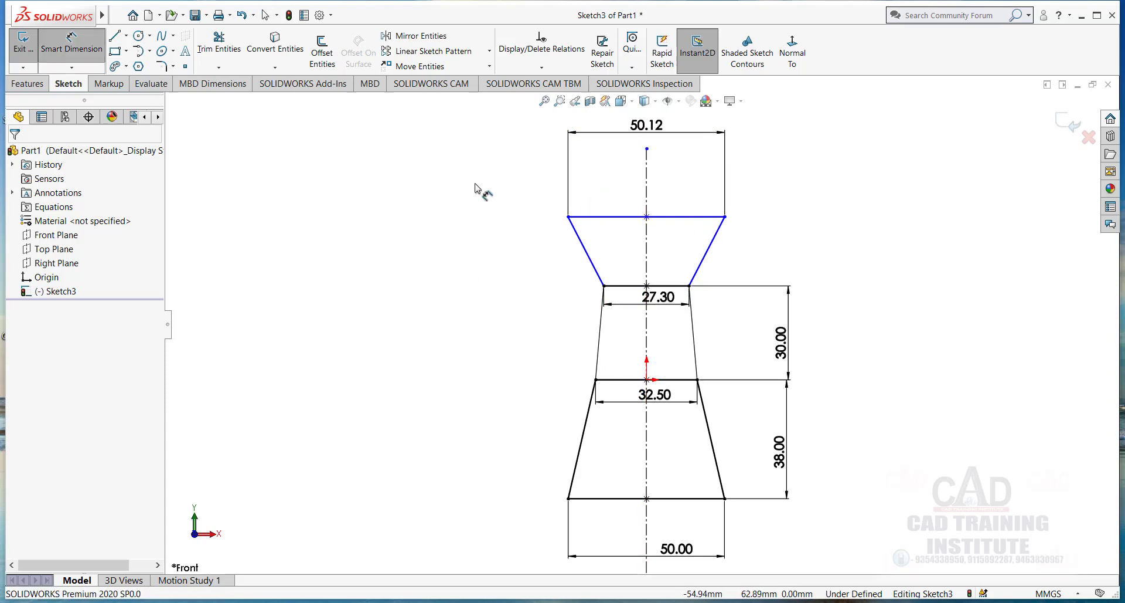
left_click(715, 217)
left_click(713, 240)
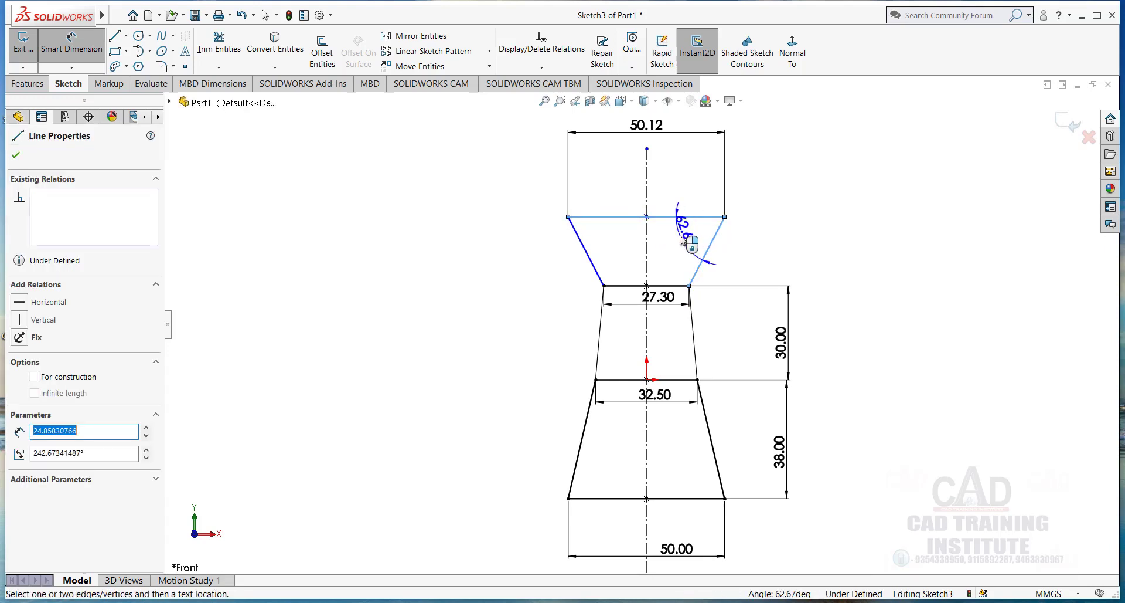
left_click(682, 236)
key("Return")
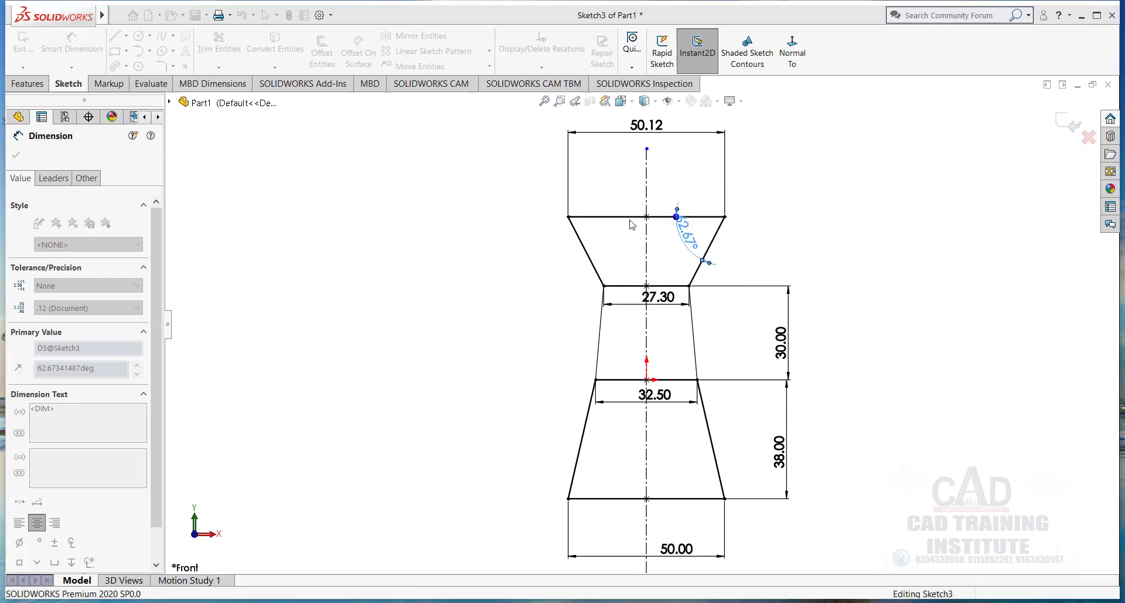
left_click(1071, 126)
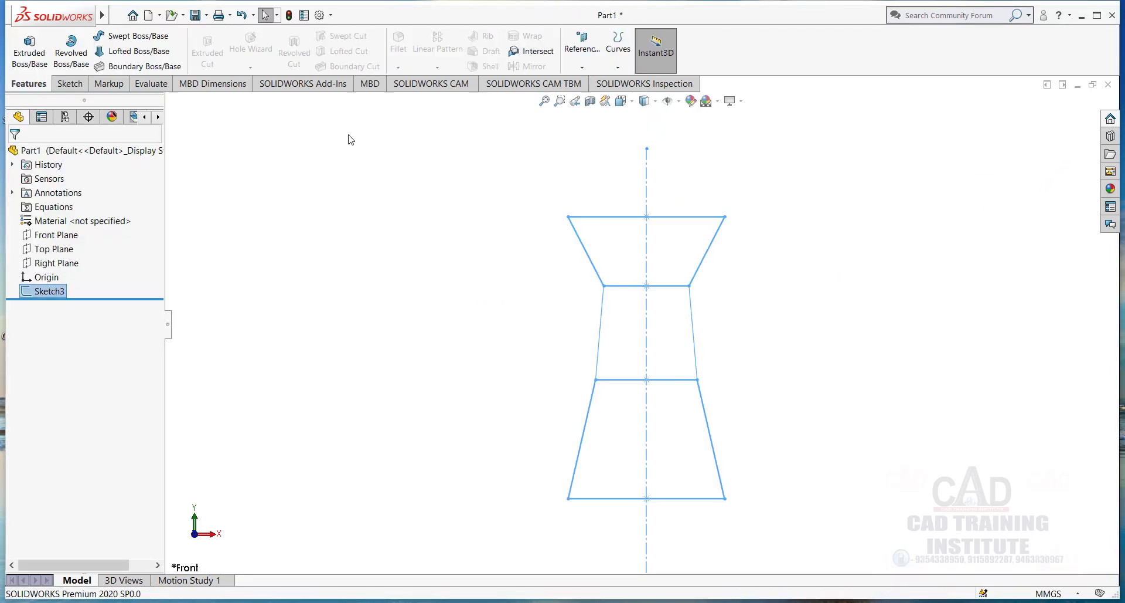
Revolve the three profile regions on the right side of the centerline 360 degrees about it.
left_click(71, 54)
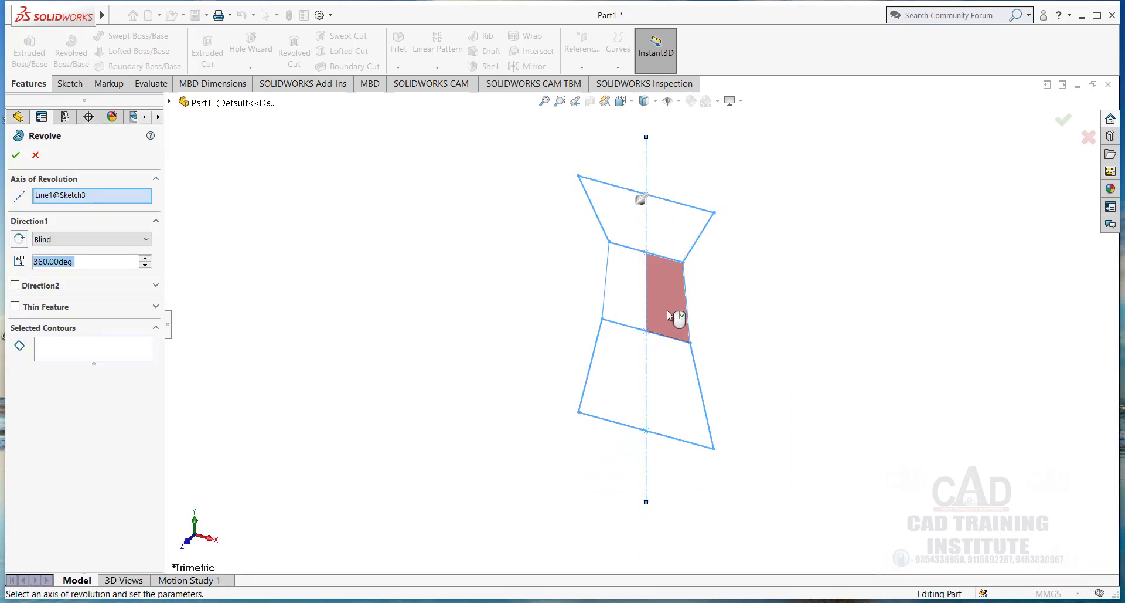
left_click(677, 392)
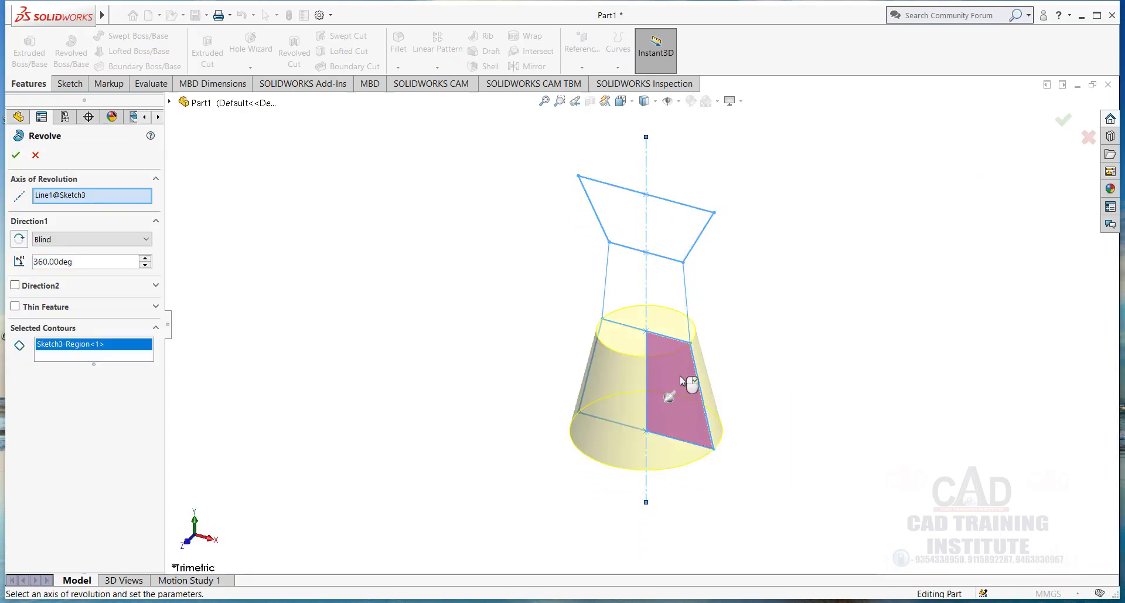
left_click(673, 287)
left_click(676, 234)
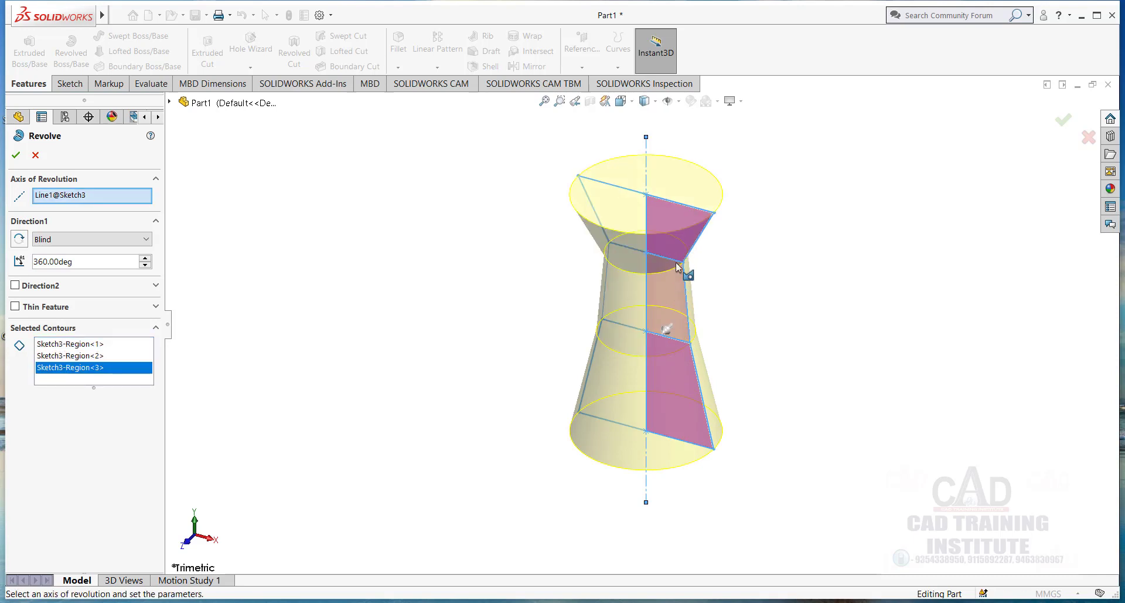
left_click(17, 155)
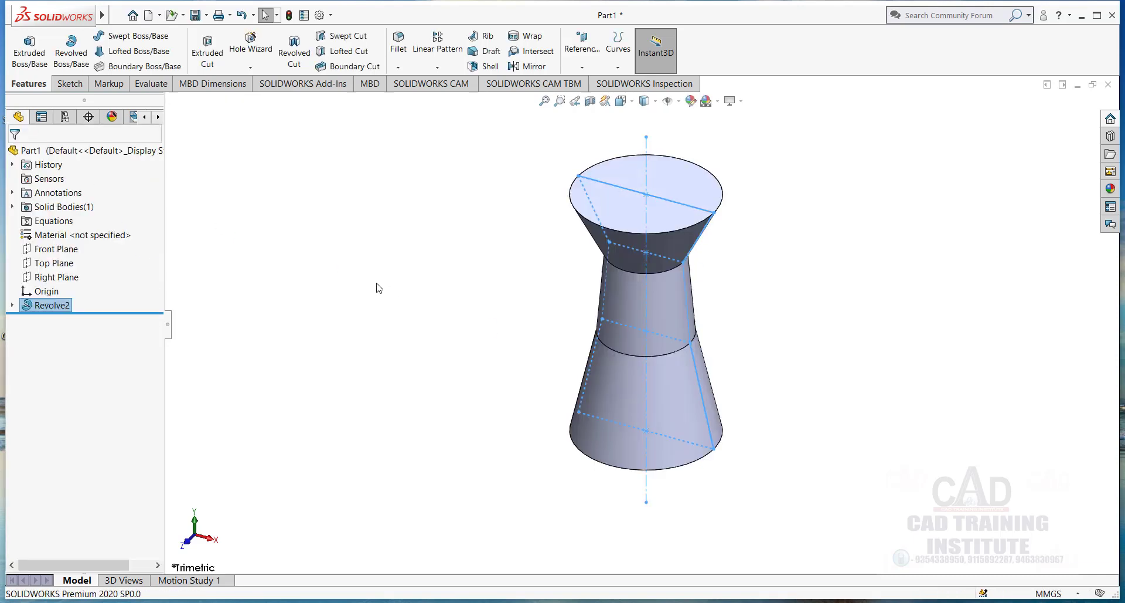
Create a reference axis from the conical face of the revolved body's middle section.
middle_click_drag(439, 339, 472, 256)
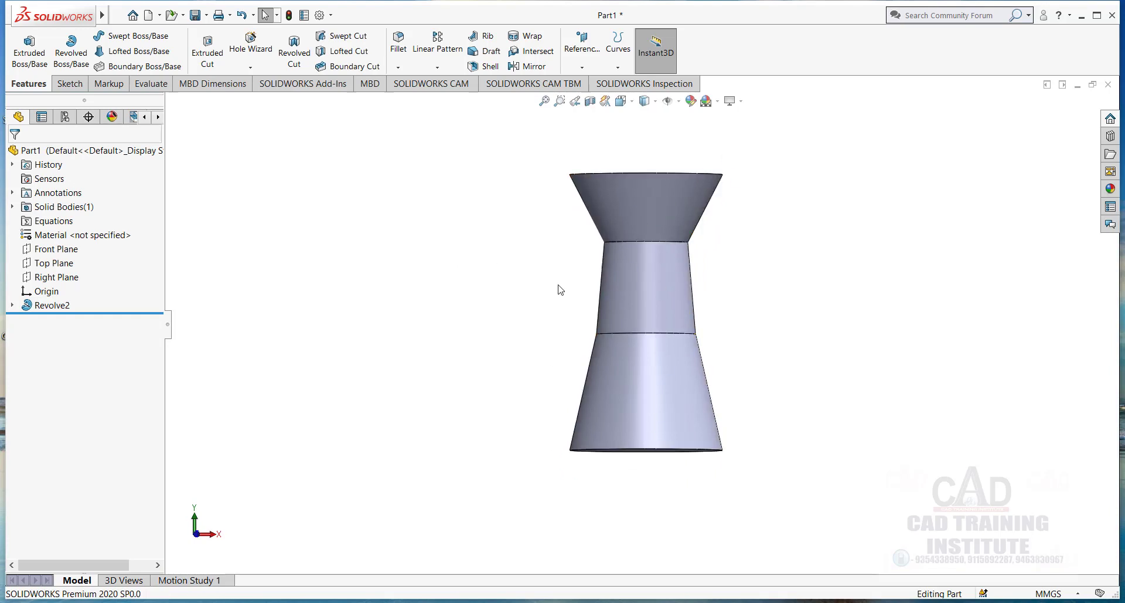
middle_click_drag(500, 308, 608, 224)
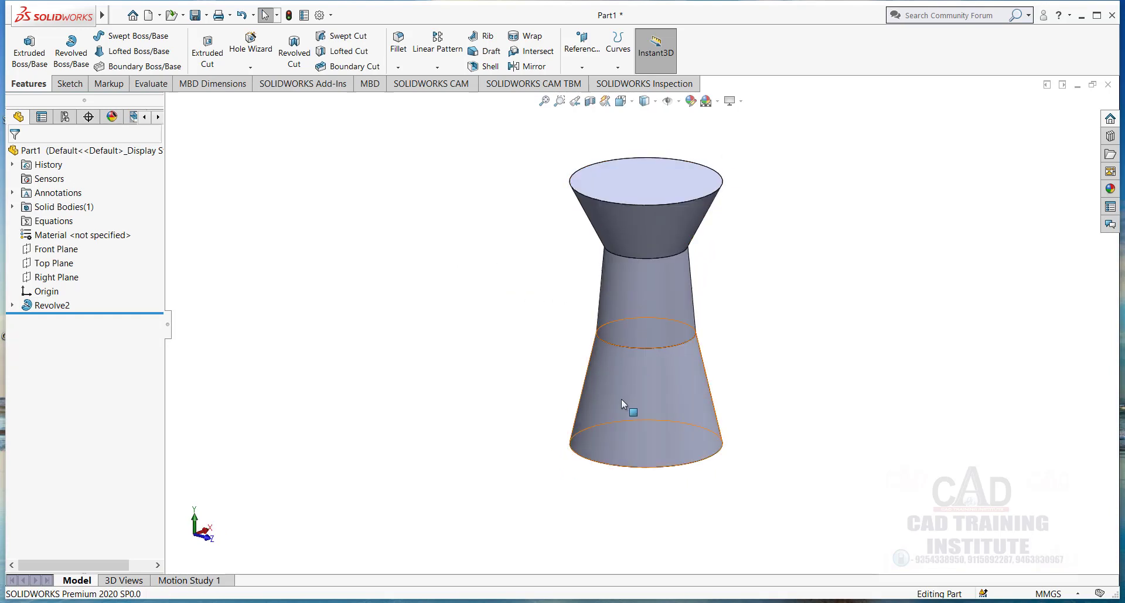
middle_click_drag(495, 324, 649, 239)
middle_click_drag(655, 283, 585, 394)
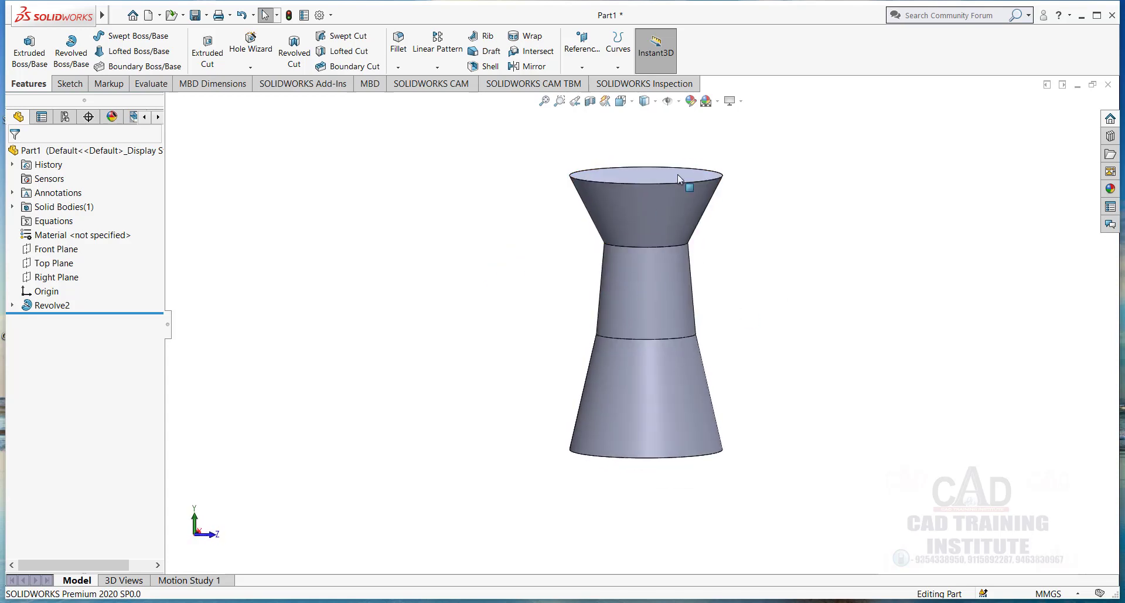
left_click(589, 59)
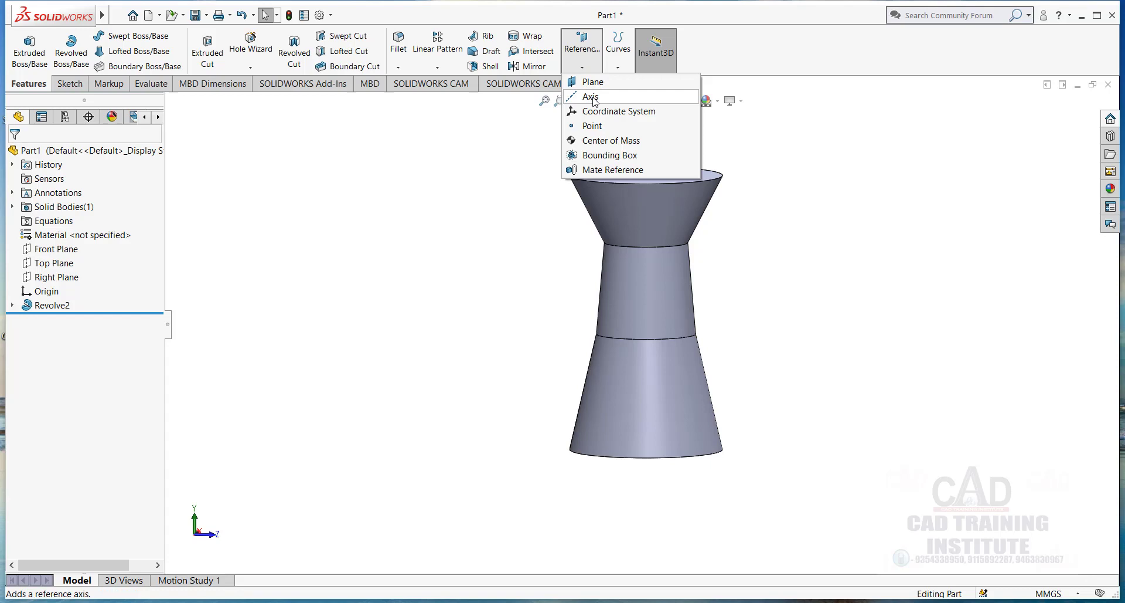
left_click(590, 97)
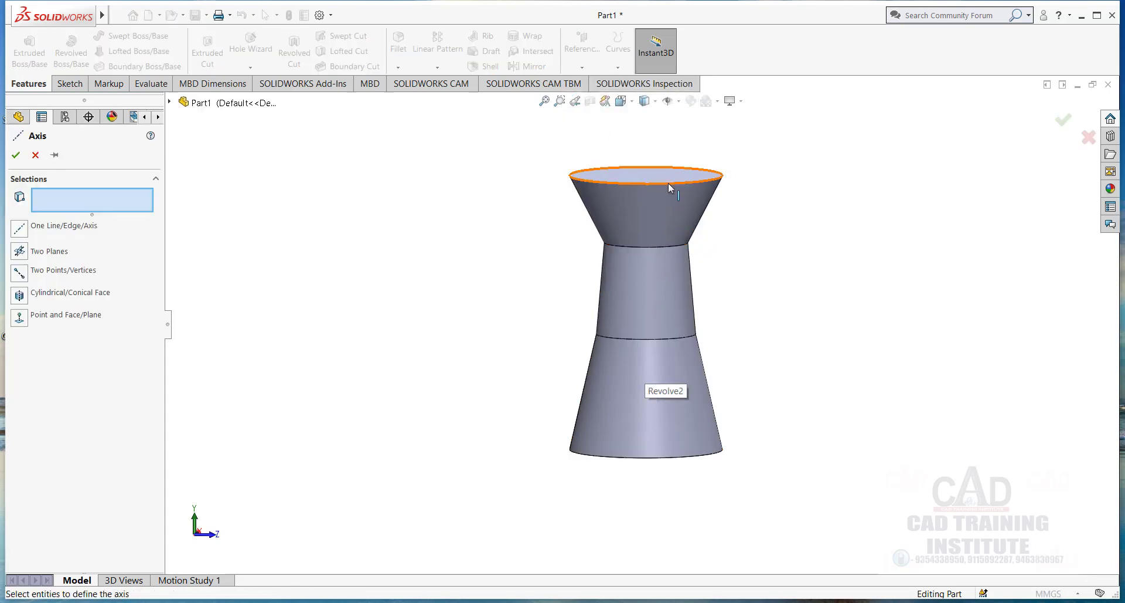
left_click(664, 311)
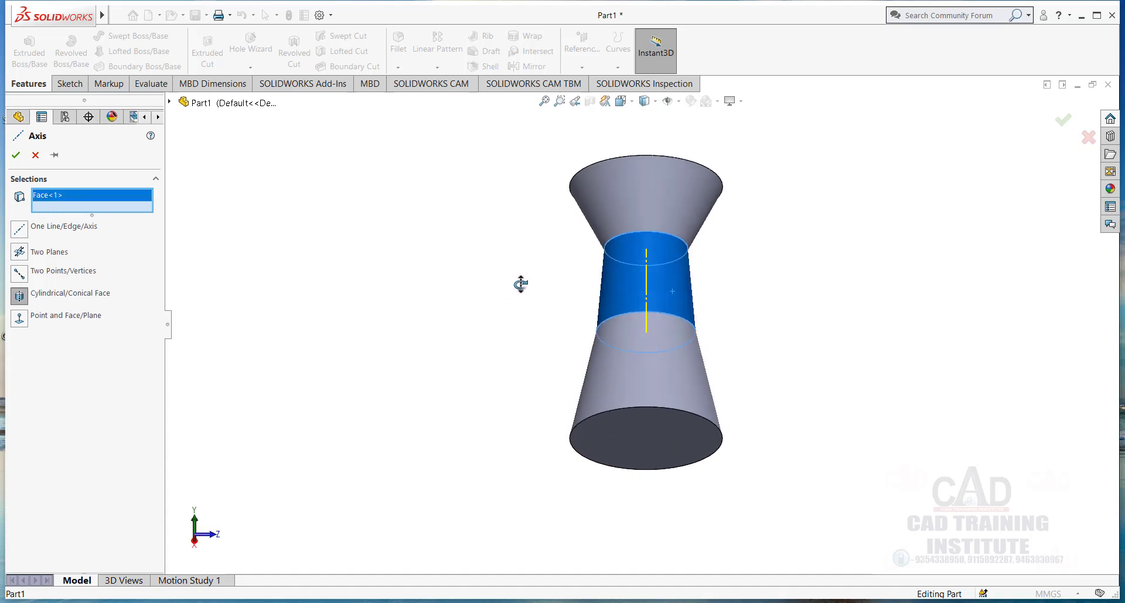
left_click(16, 155)
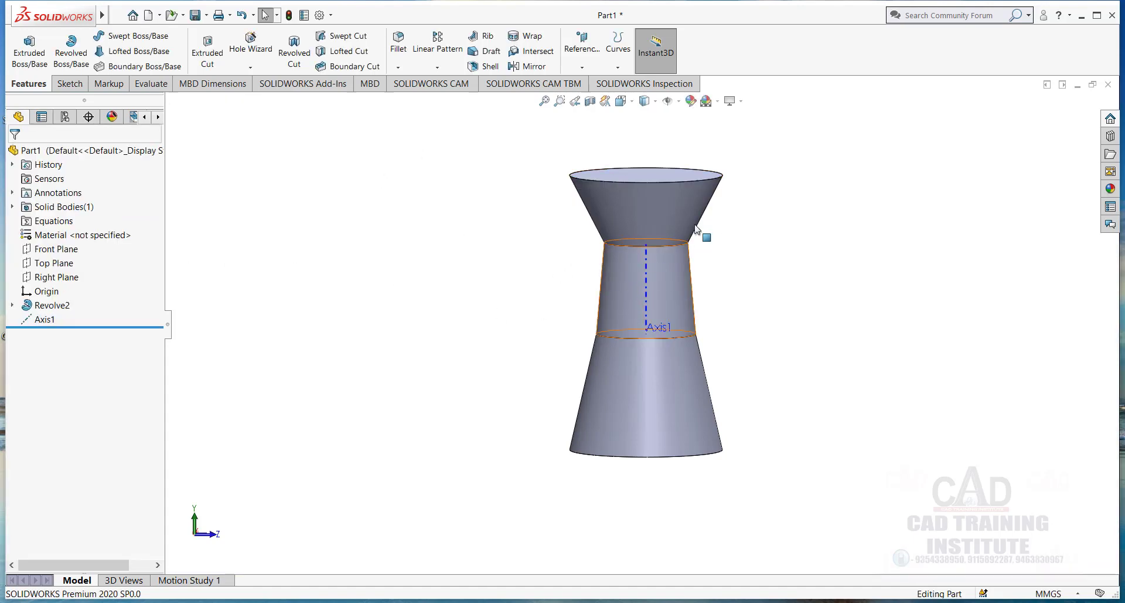
Start a sketch on the Front Plane and draw a circle about 7.3 mm in diameter centred on the top section's right silhouette edge.
middle_click_drag(698, 228, 586, 258)
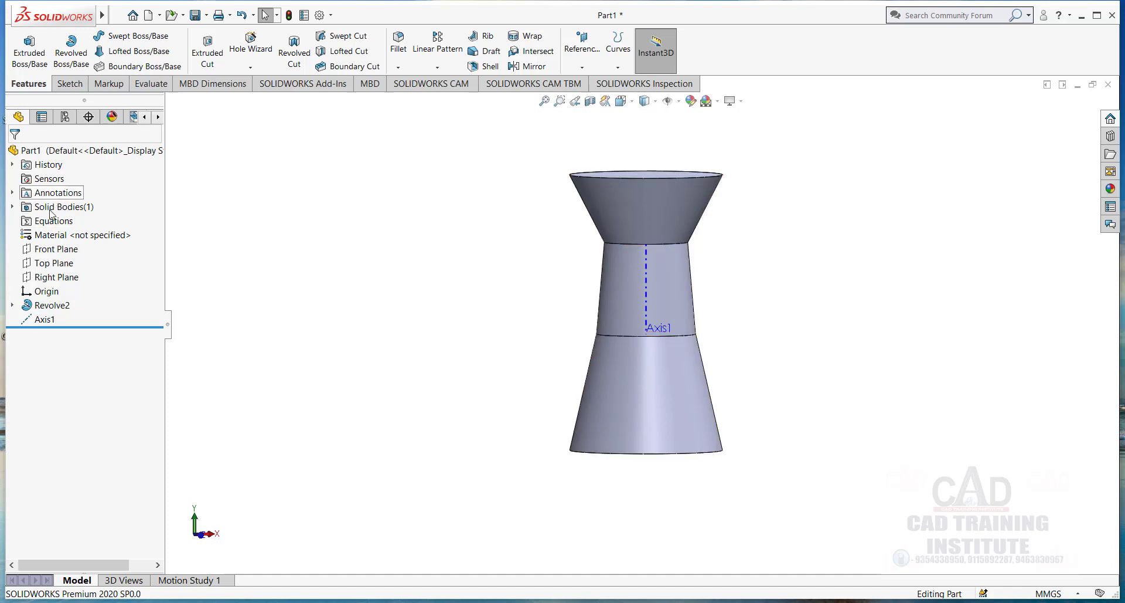
right_click(54, 249)
left_click(61, 230)
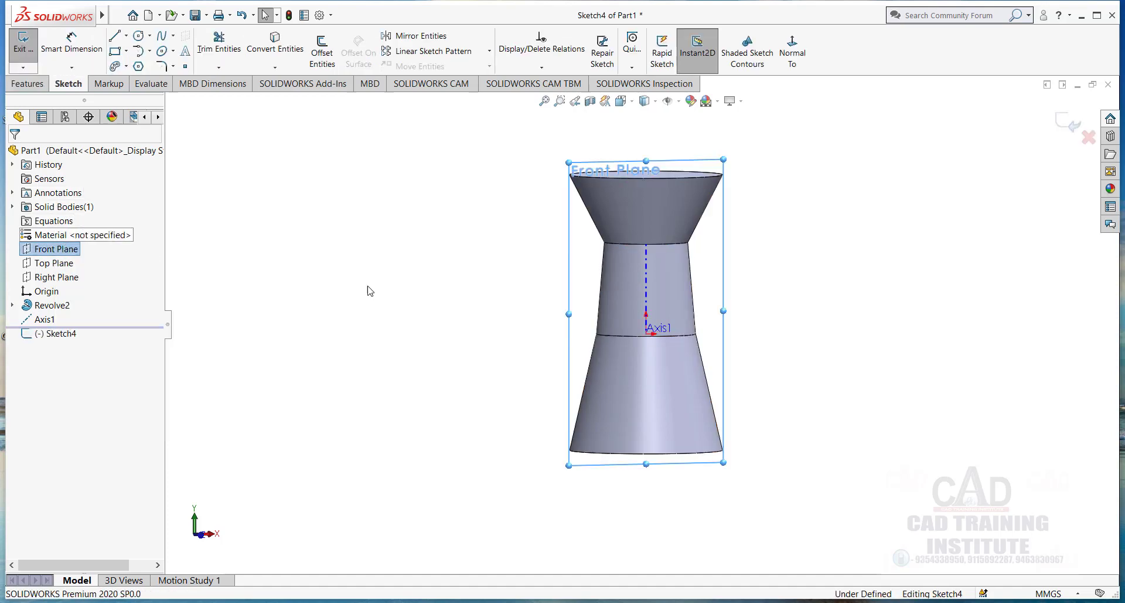
left_click(787, 71)
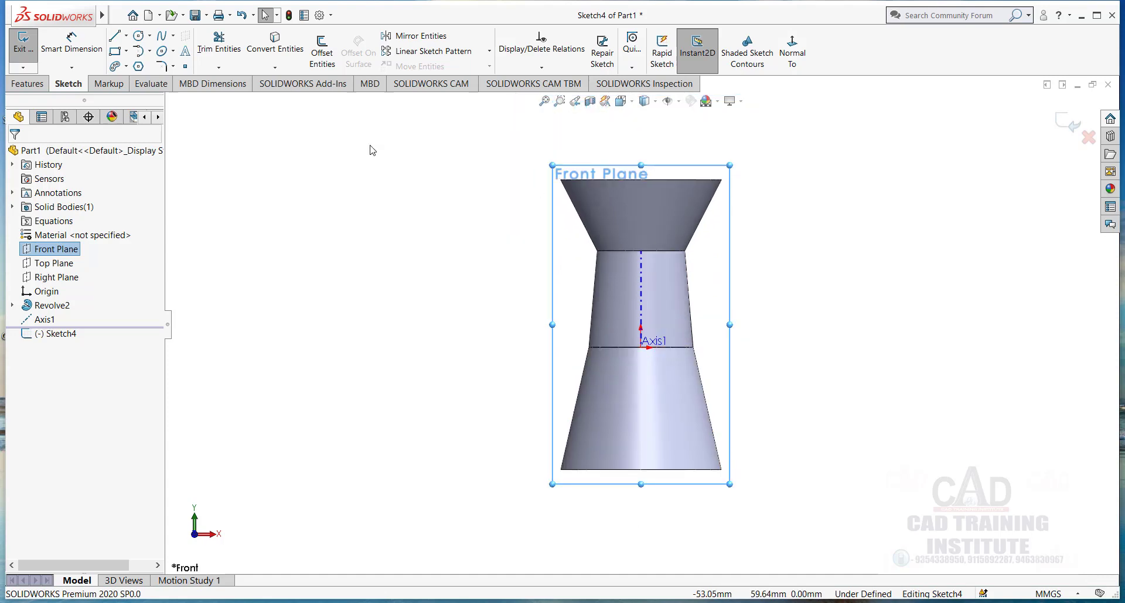
left_click(138, 37)
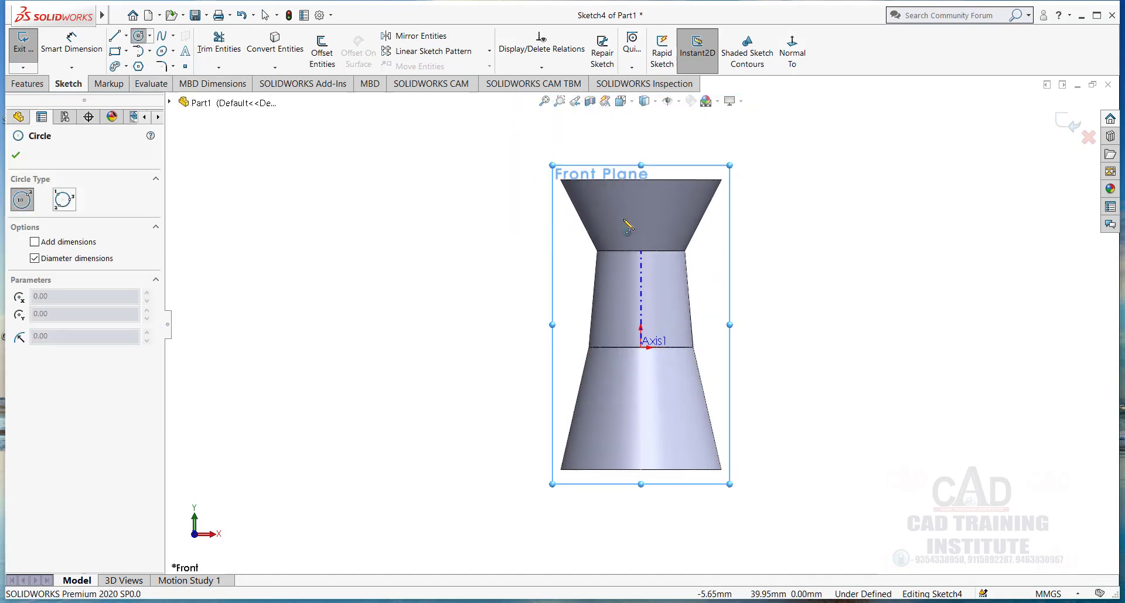
left_click(704, 215)
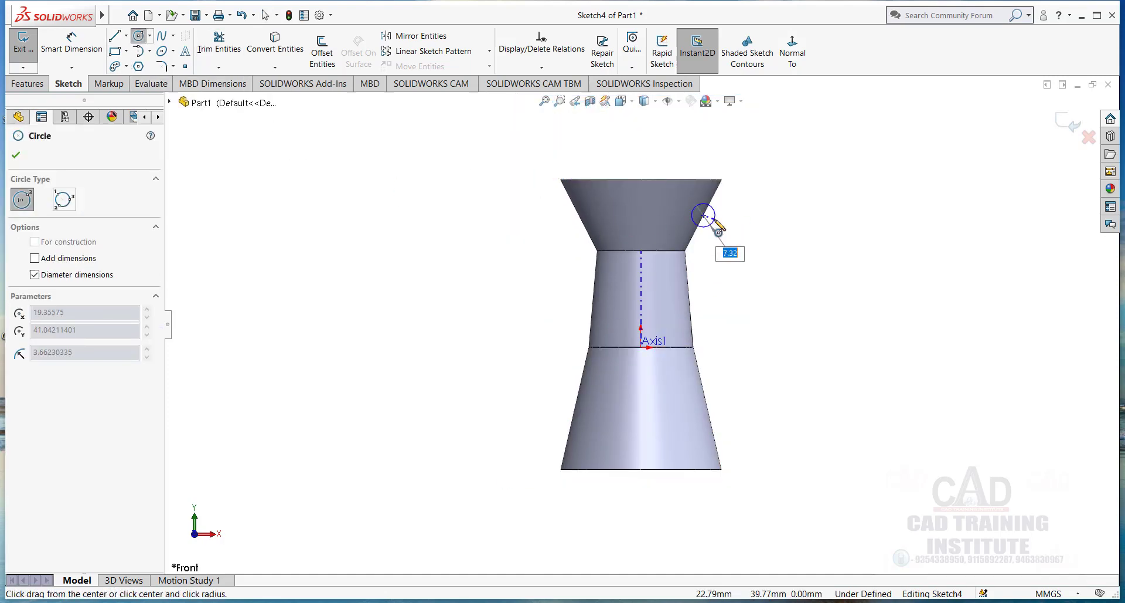
left_click(715, 224)
Sketch circles about 4 mm and 6.3 mm in diameter centred on the right silhouette edges of the middle and bottom sections, respectively.
scroll(712, 232, "down", 2)
scroll(709, 227, "down", 2)
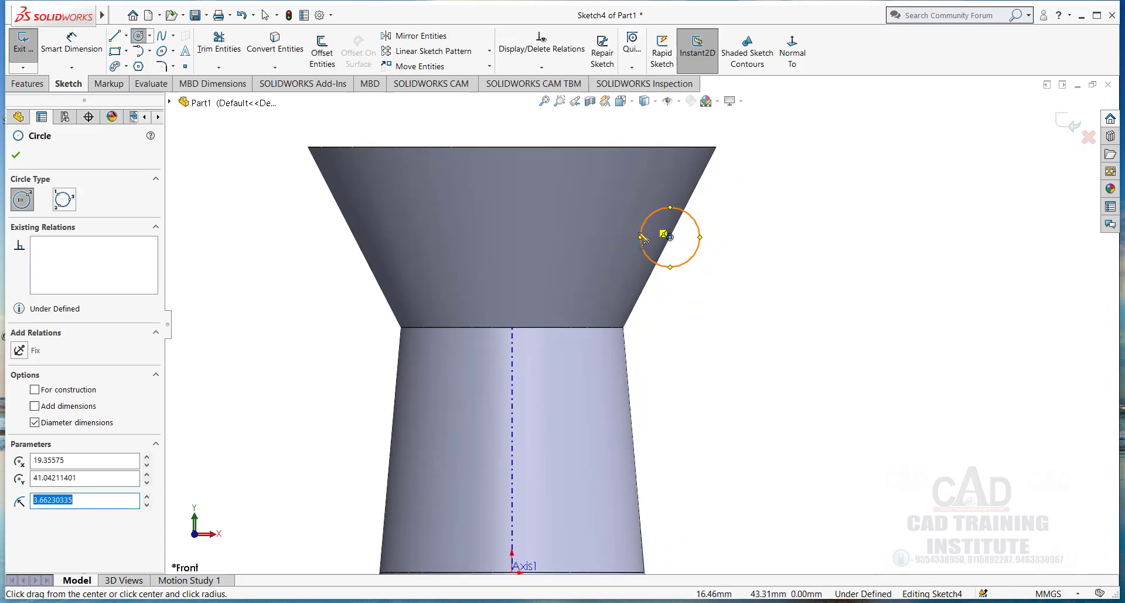
scroll(618, 247, "up", 3)
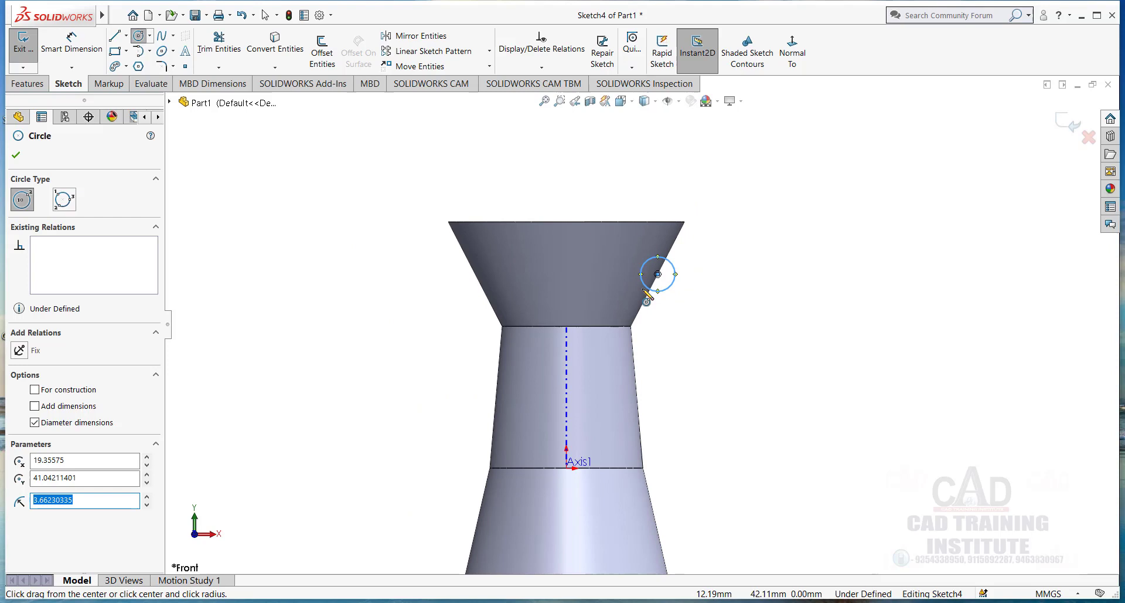
left_click(637, 396)
left_click(646, 403)
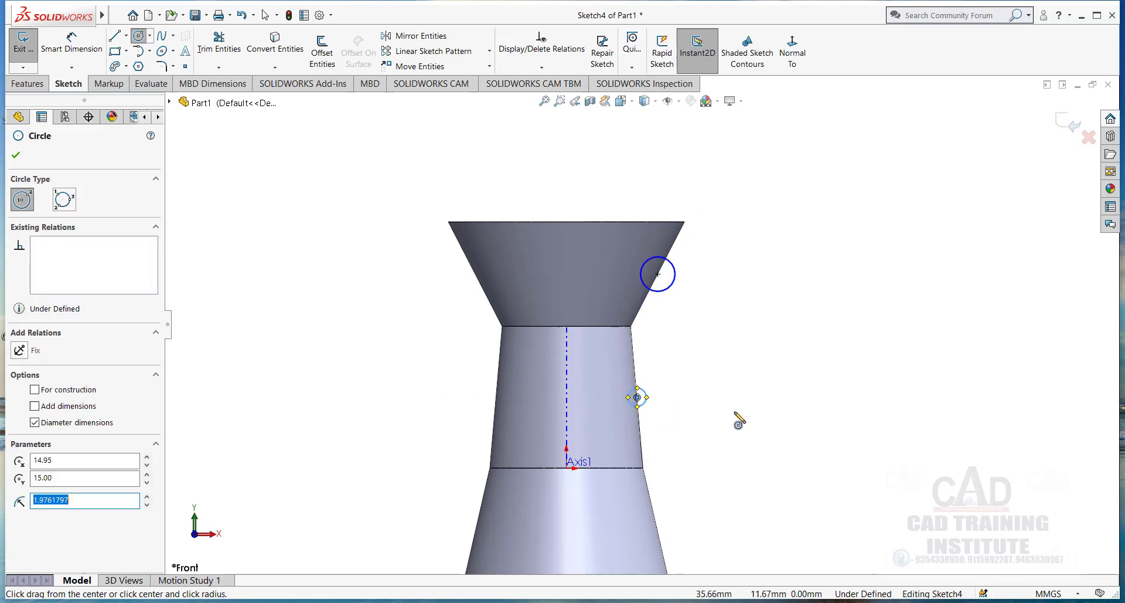
scroll(736, 415, "up", 2)
scroll(647, 463, "down", 1)
left_click(664, 456)
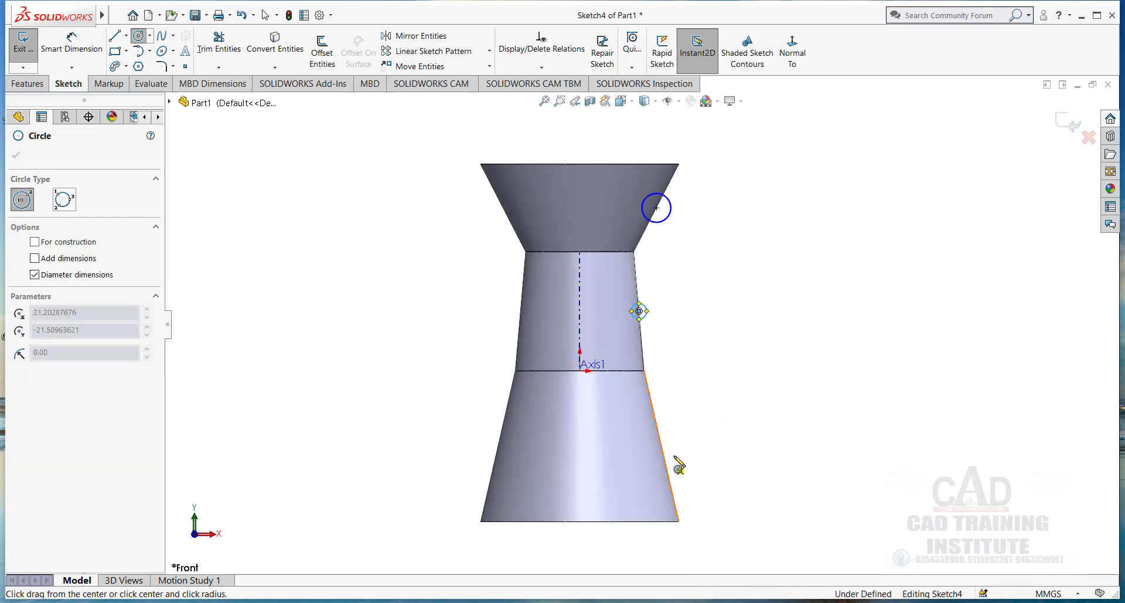
left_click(673, 464)
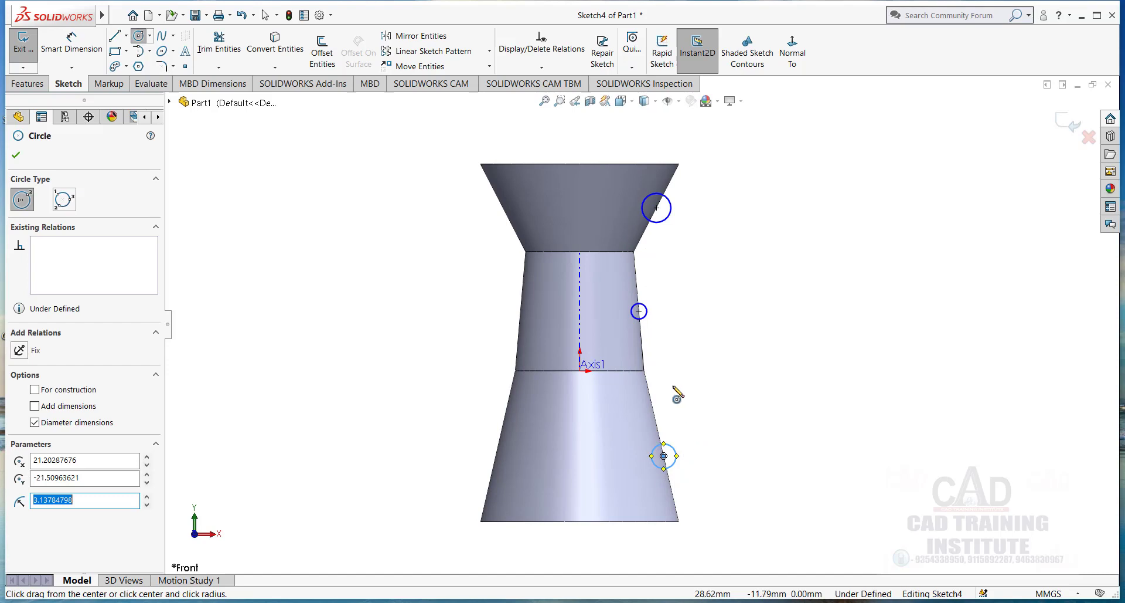
Sketch a corner rectangle across the bottom section's right silhouette edge, just above the lowest circle.
left_click(115, 51)
left_click(639, 393)
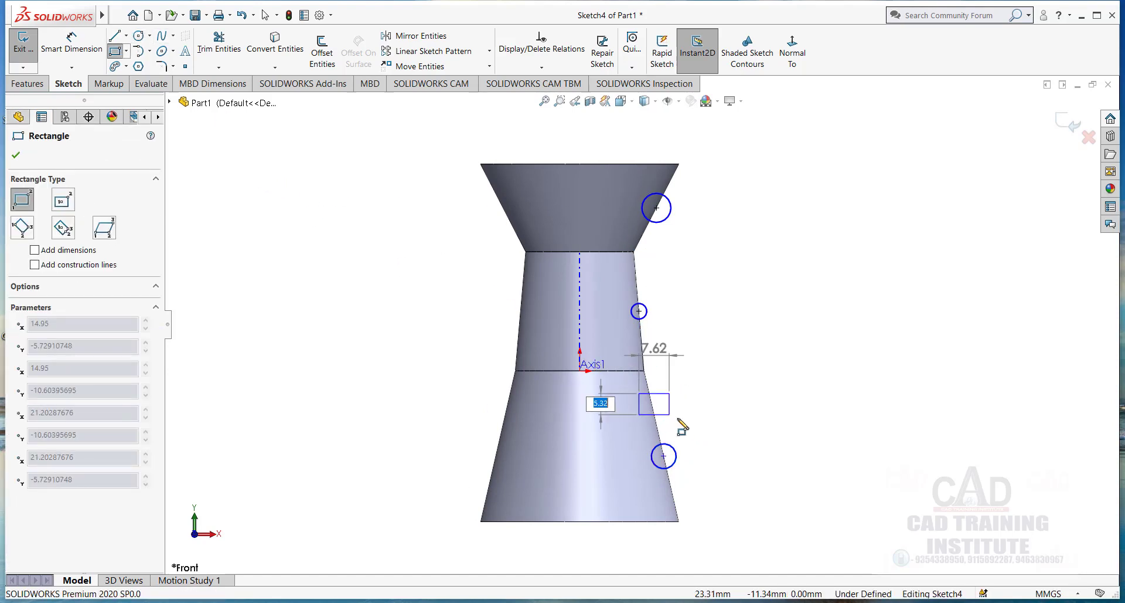
left_click(690, 421)
right_click(797, 267)
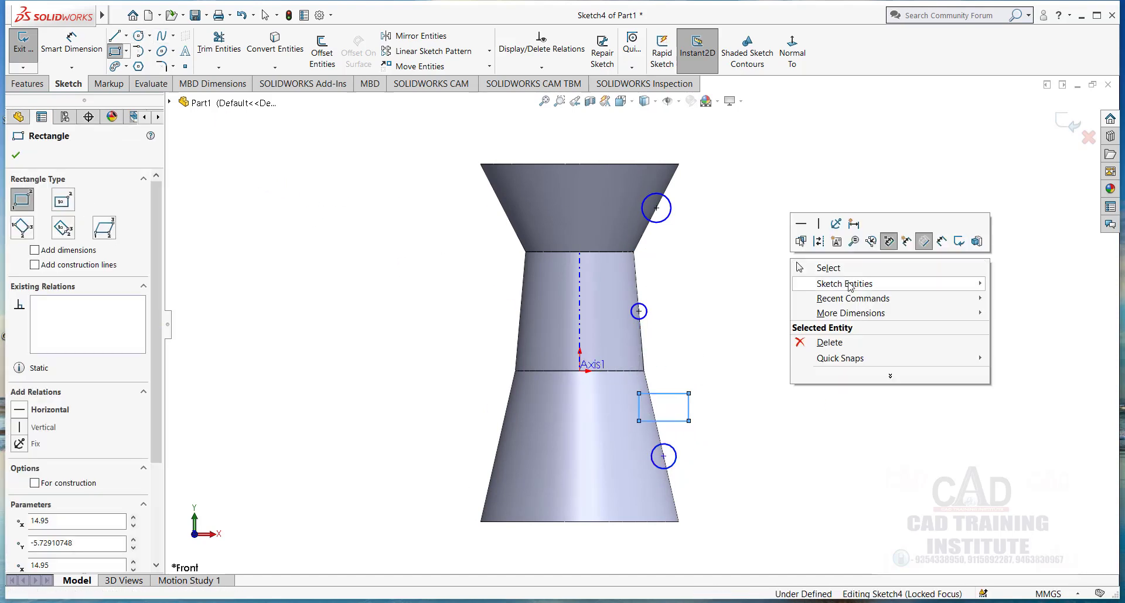
left_click(856, 272)
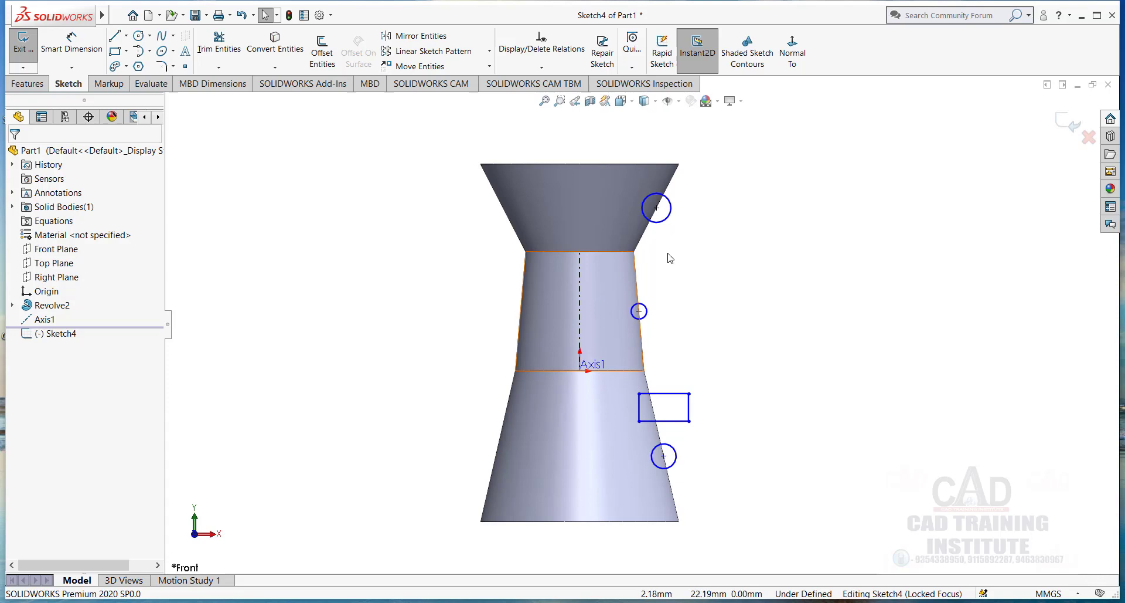
Exit the sketch and cut its circles and rectangle from the body with a 360° Revolved Cut about Axis1.
middle_click_drag(744, 249, 715, 284)
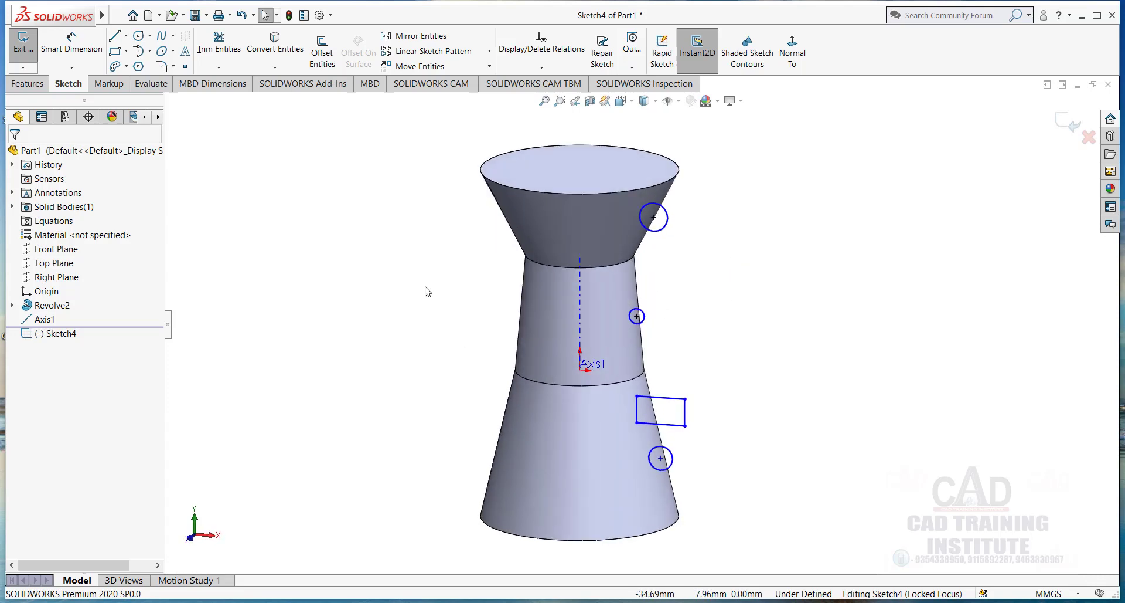
left_click(1063, 121)
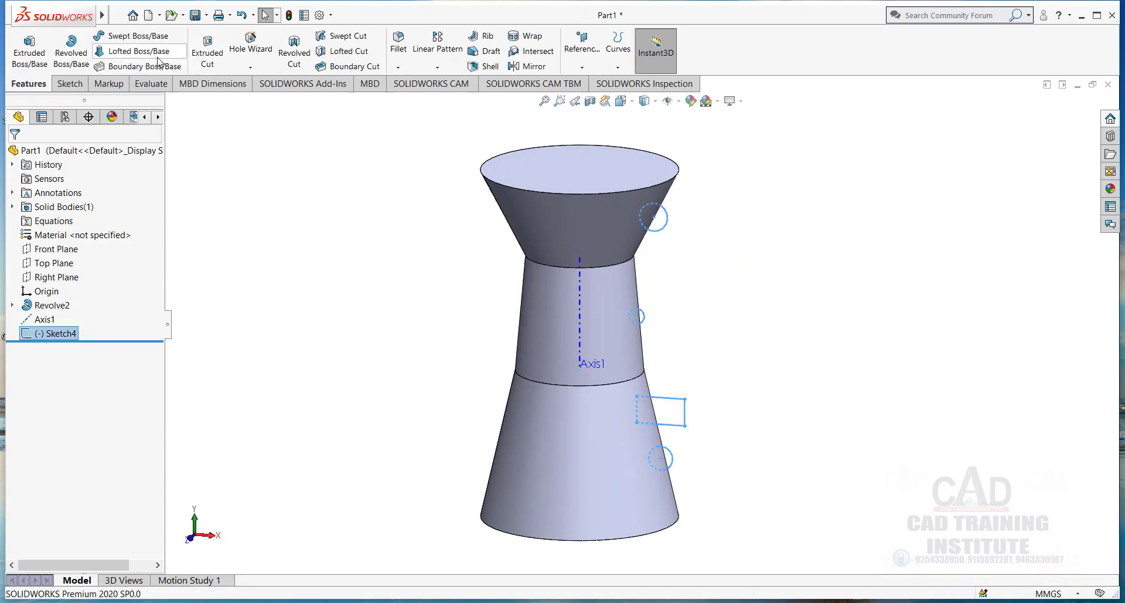
left_click(289, 51)
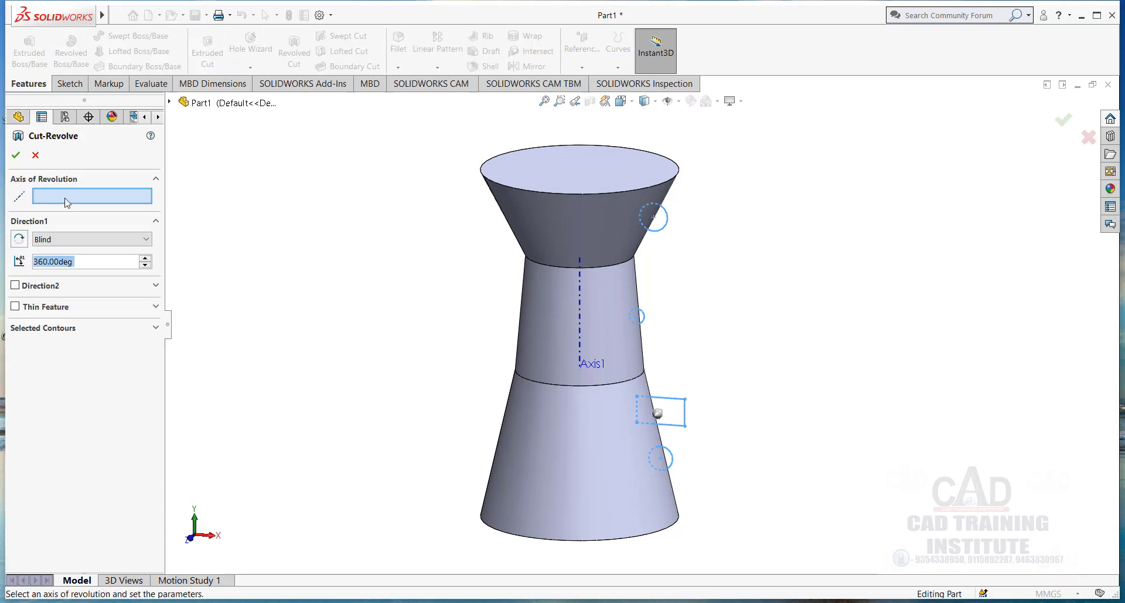
left_click(42, 198)
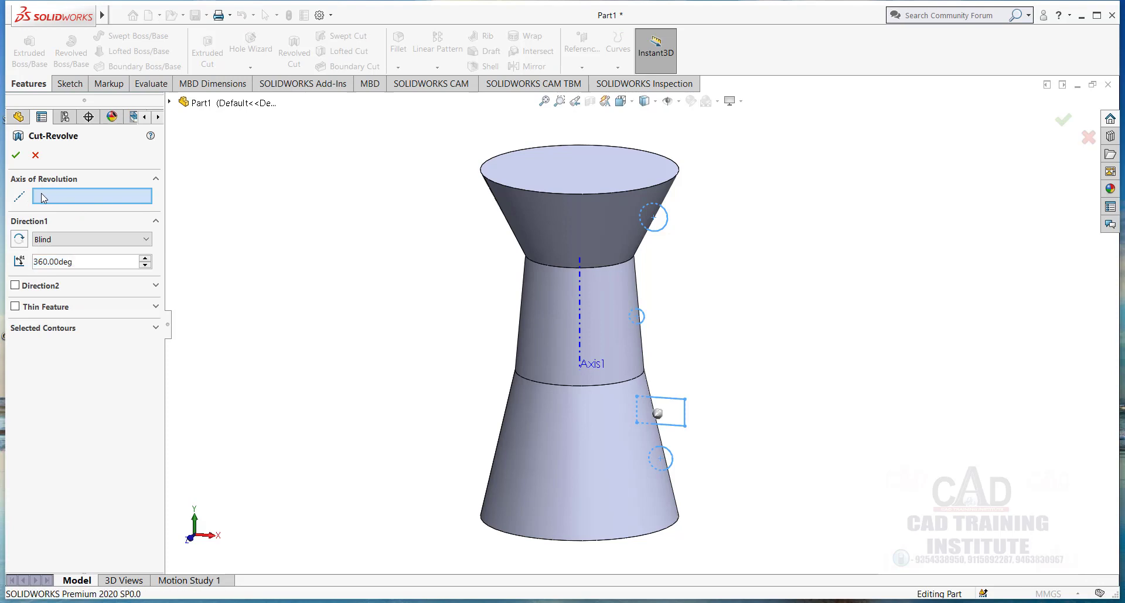
left_click(581, 308)
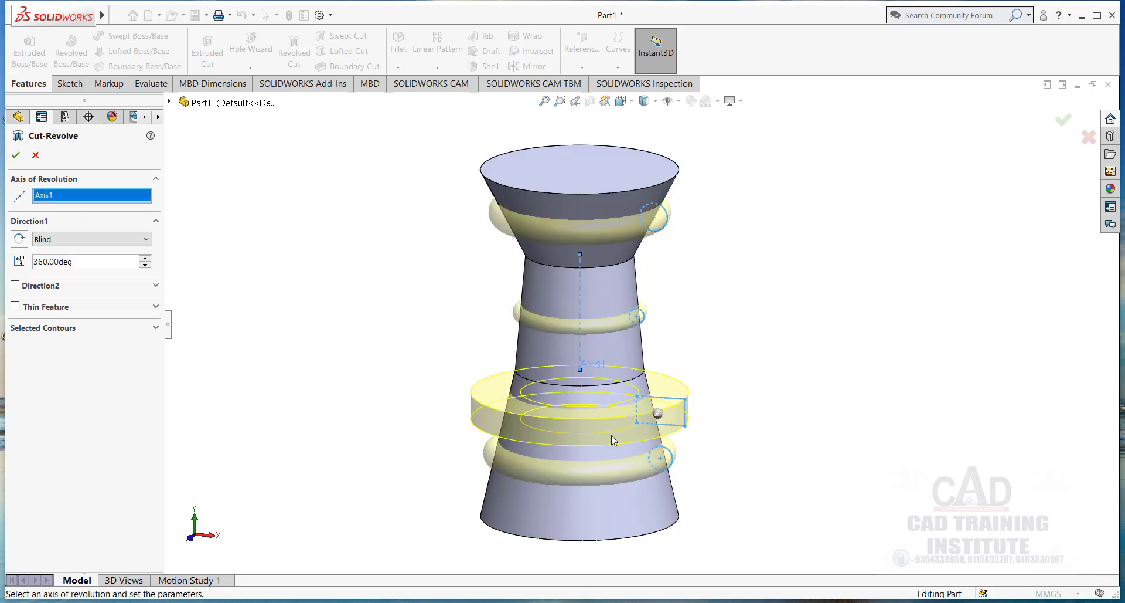
middle_click_drag(293, 356, 466, 327)
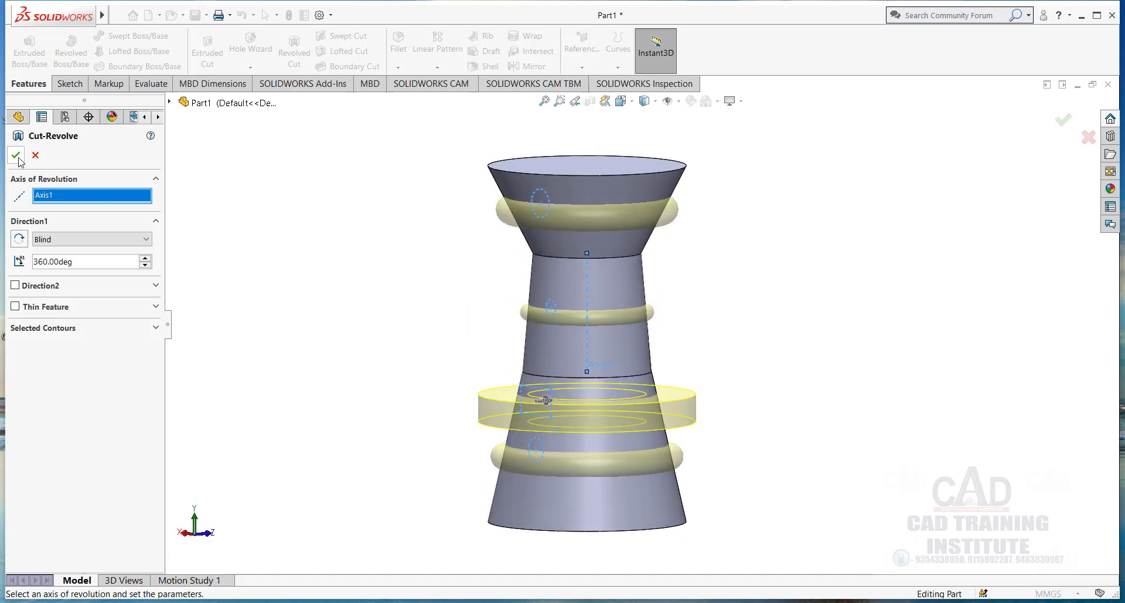
left_click(16, 155)
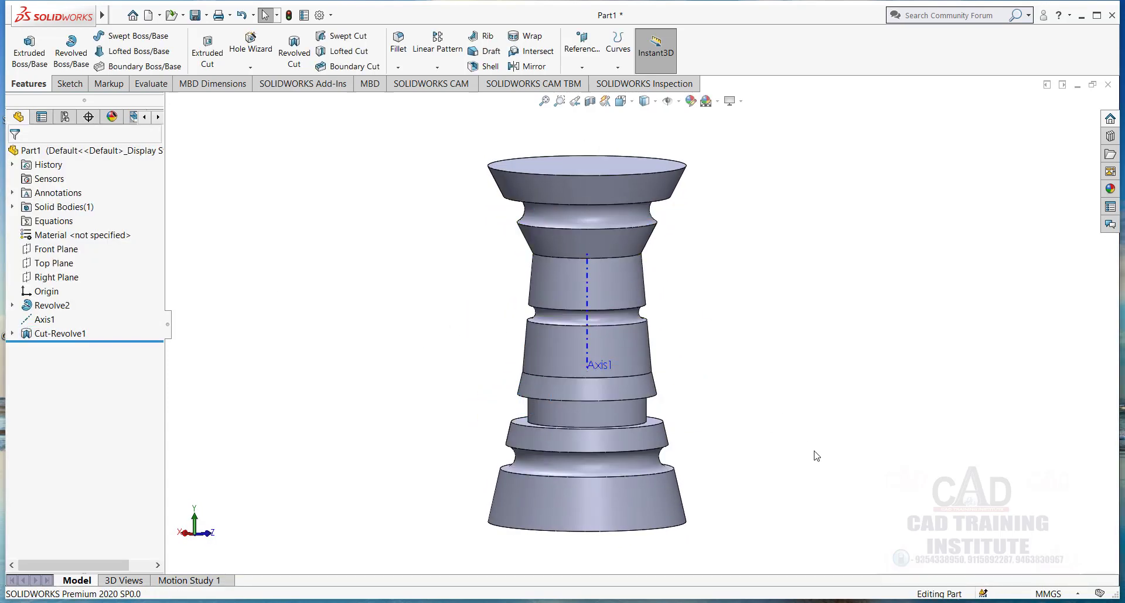
Delete the revolved body, the axis, the revolved cut and the remaining sketches from the part.
middle_click_drag(814, 454, 804, 427)
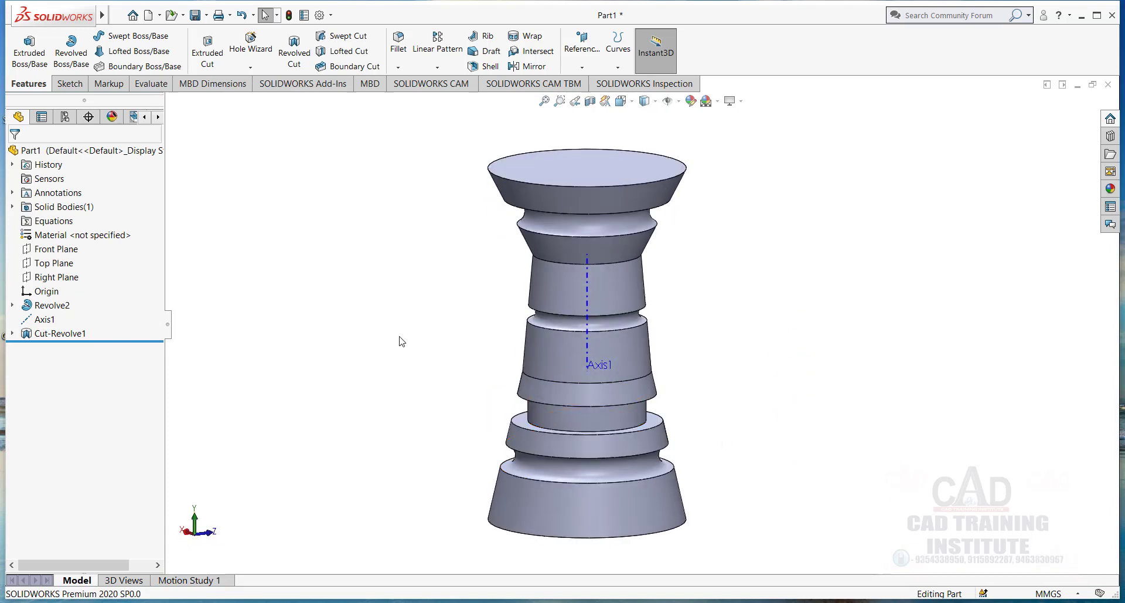
left_click_drag(45, 339, 45, 340)
right_click(51, 331)
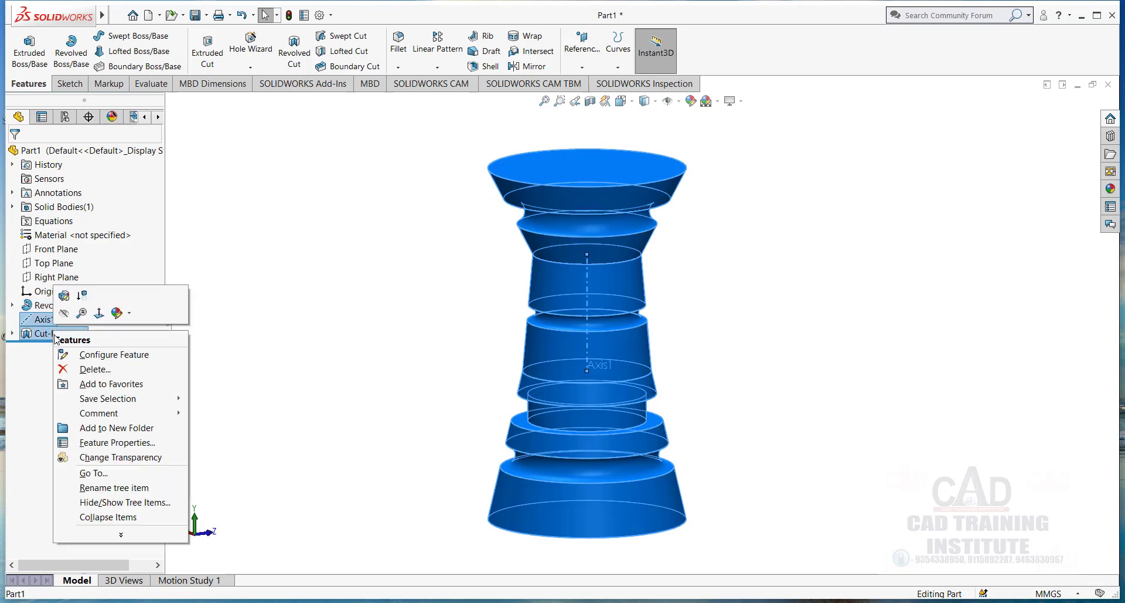
left_click(95, 369)
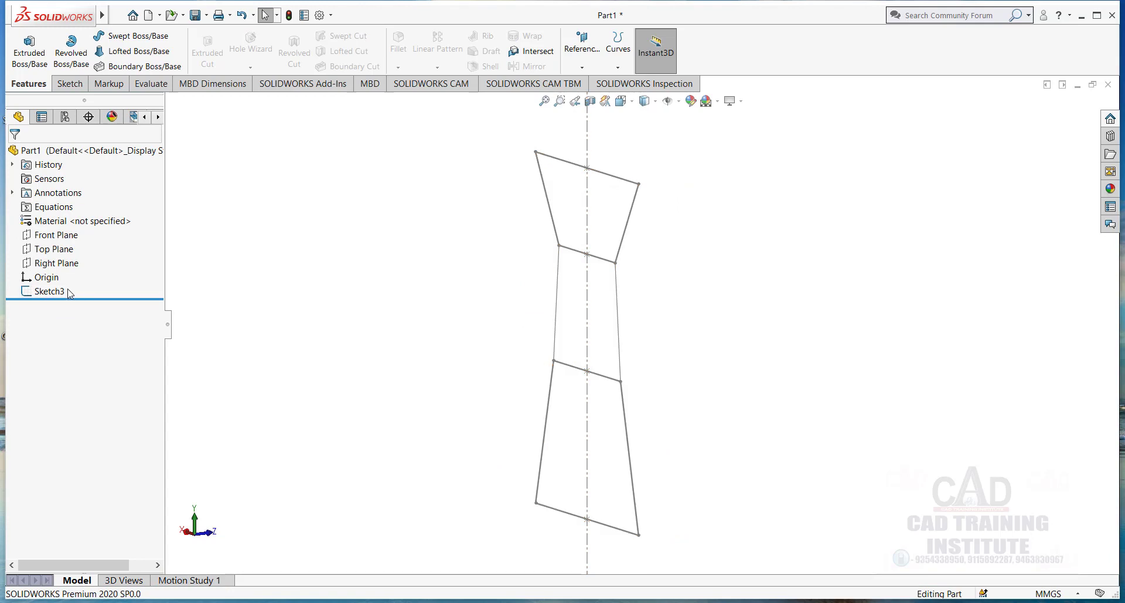
right_click(53, 290)
left_click(95, 373)
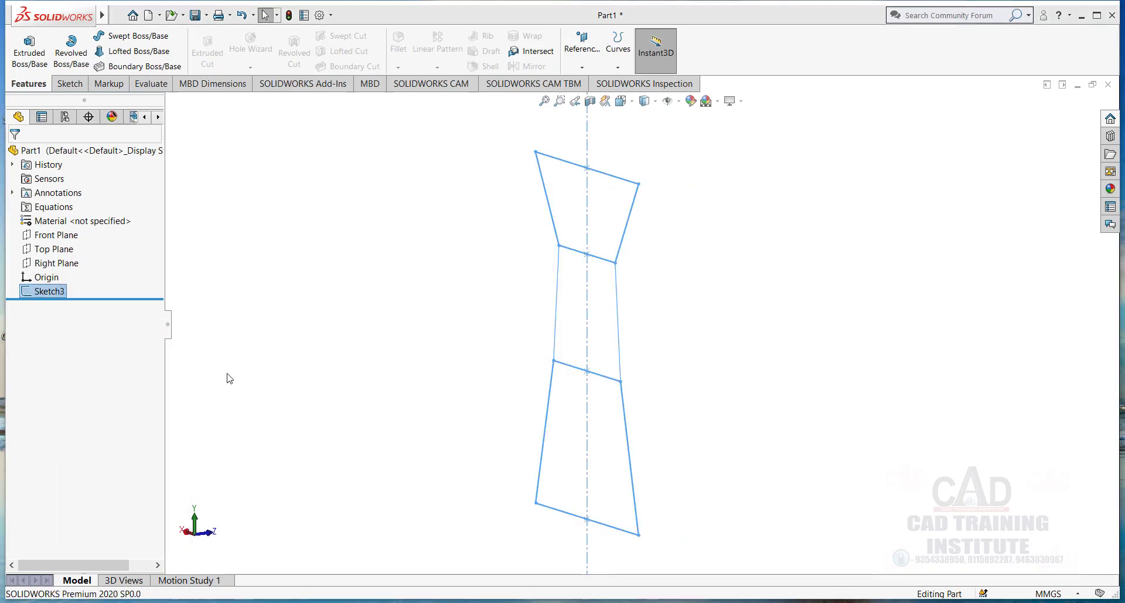
left_click(648, 234)
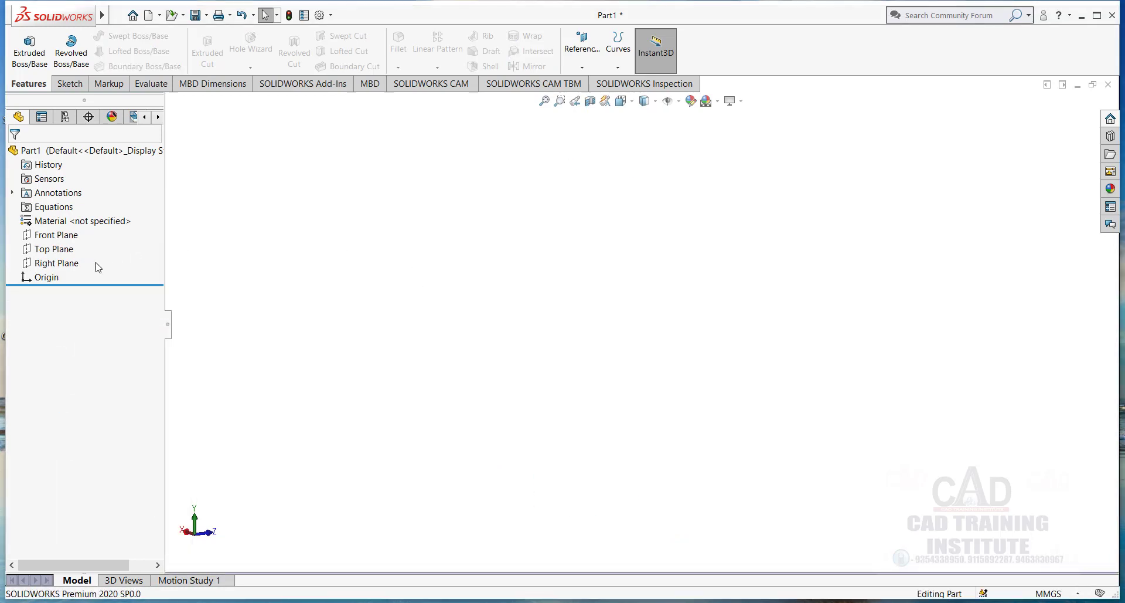
Start a new sketch on the Front Plane and draw a vertical line passing through the origin.
right_click(65, 239)
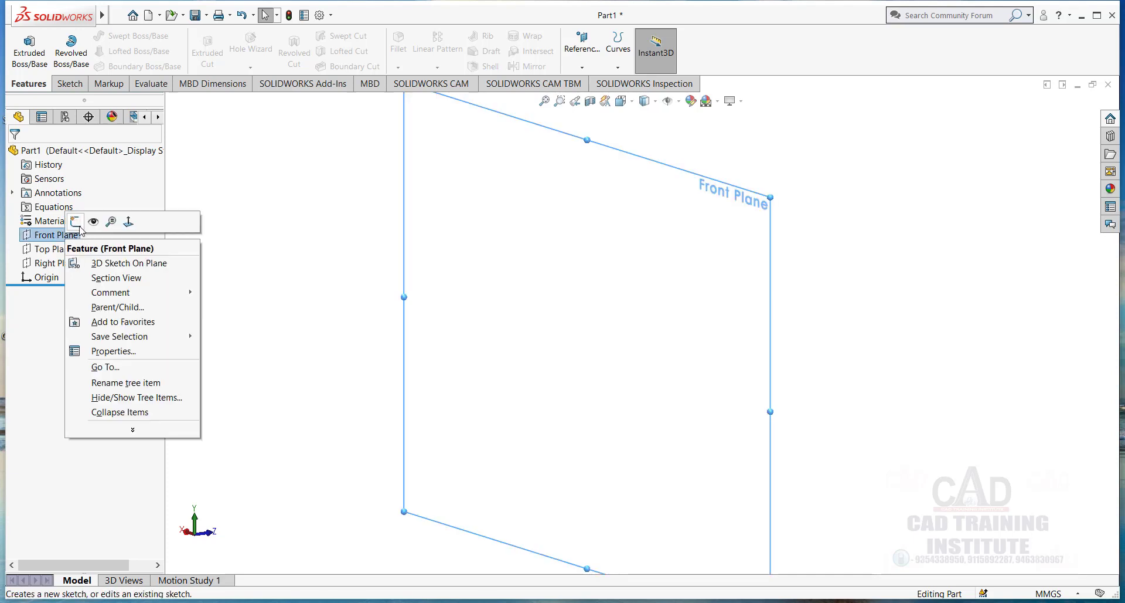
left_click(94, 222)
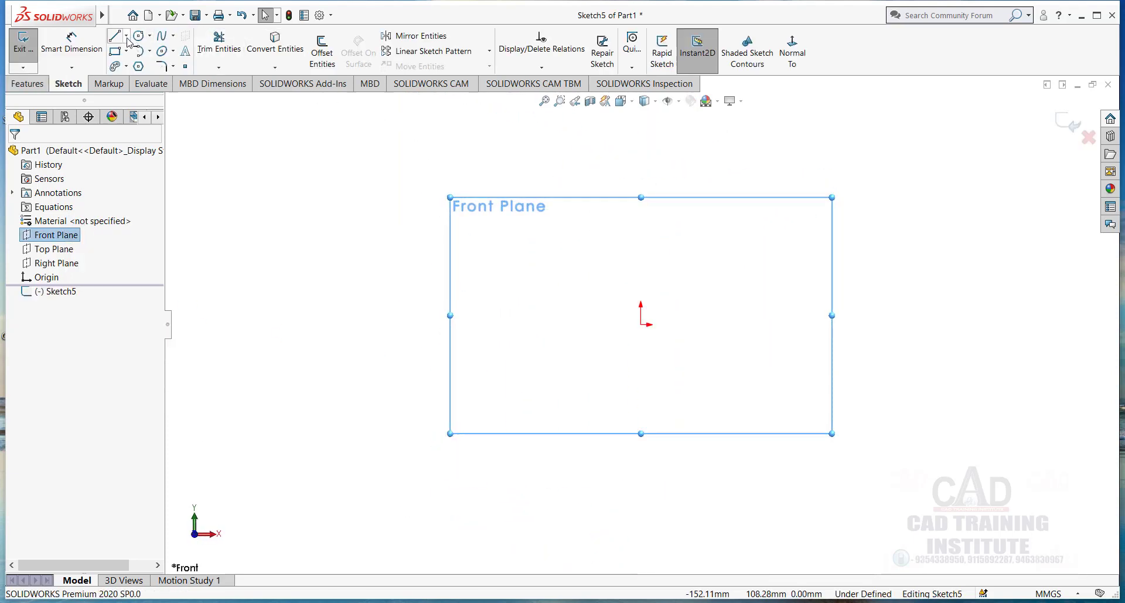
left_click(127, 36)
left_click(138, 51)
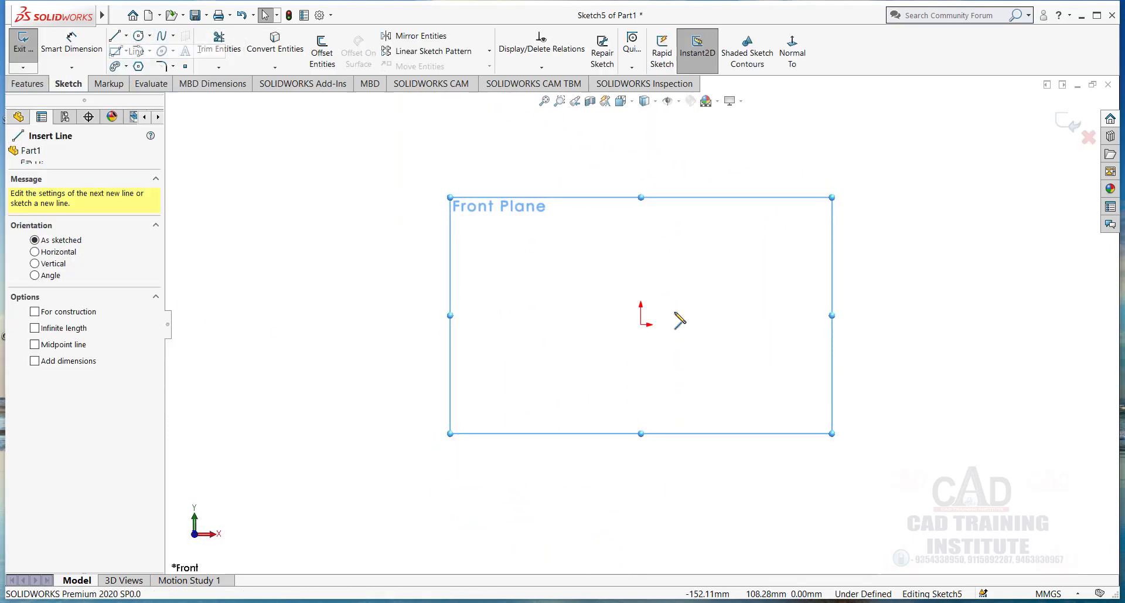
left_click(641, 161)
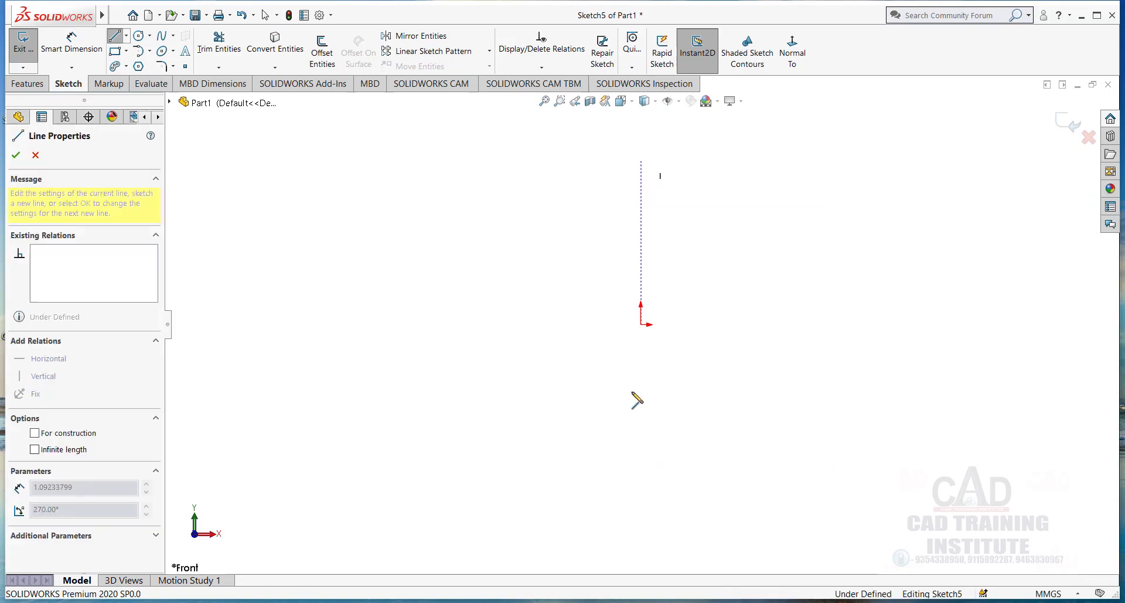
left_click(642, 338)
right_click(580, 425)
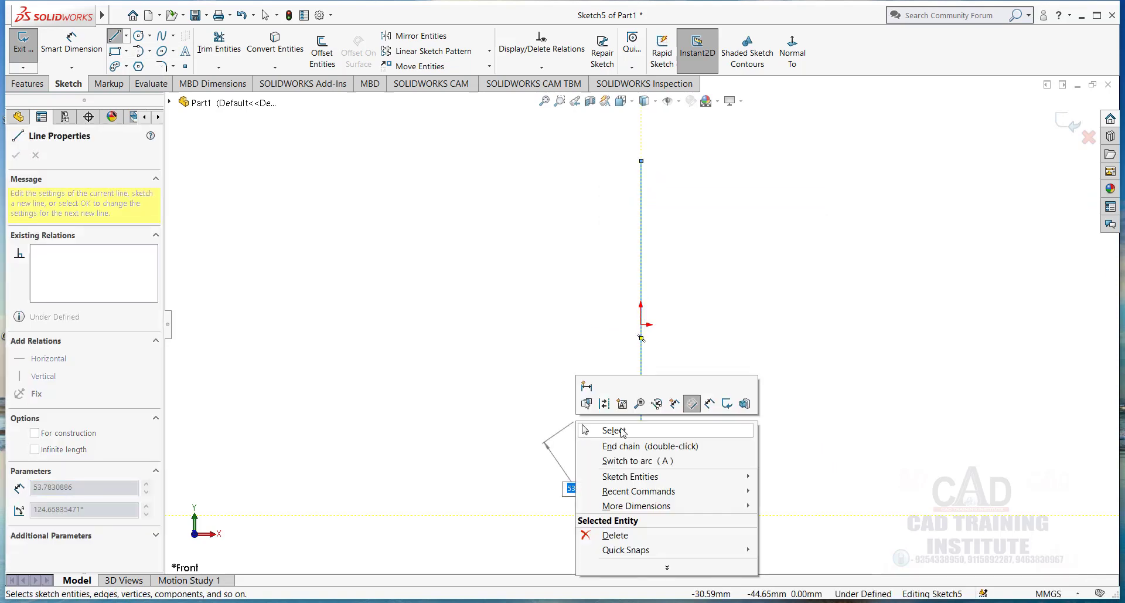
left_click(609, 430)
key("f")
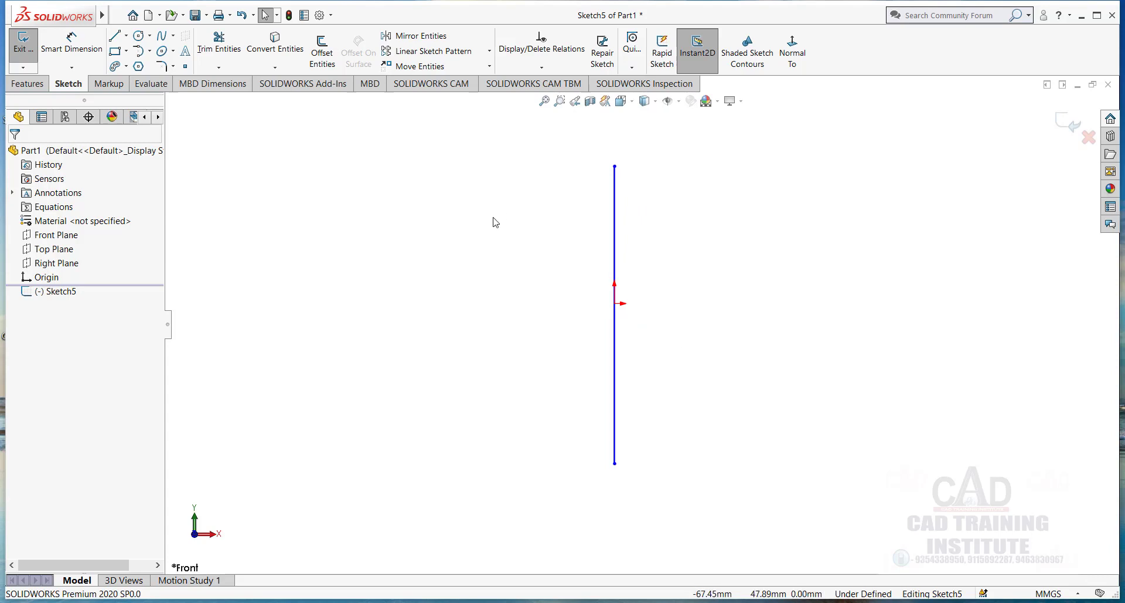
From the line's upper end, sketch a short horizontal and vertical line, then two opposing arcs of about 23.7 mm and 18.3 mm radius.
left_click(614, 165)
left_click(642, 166)
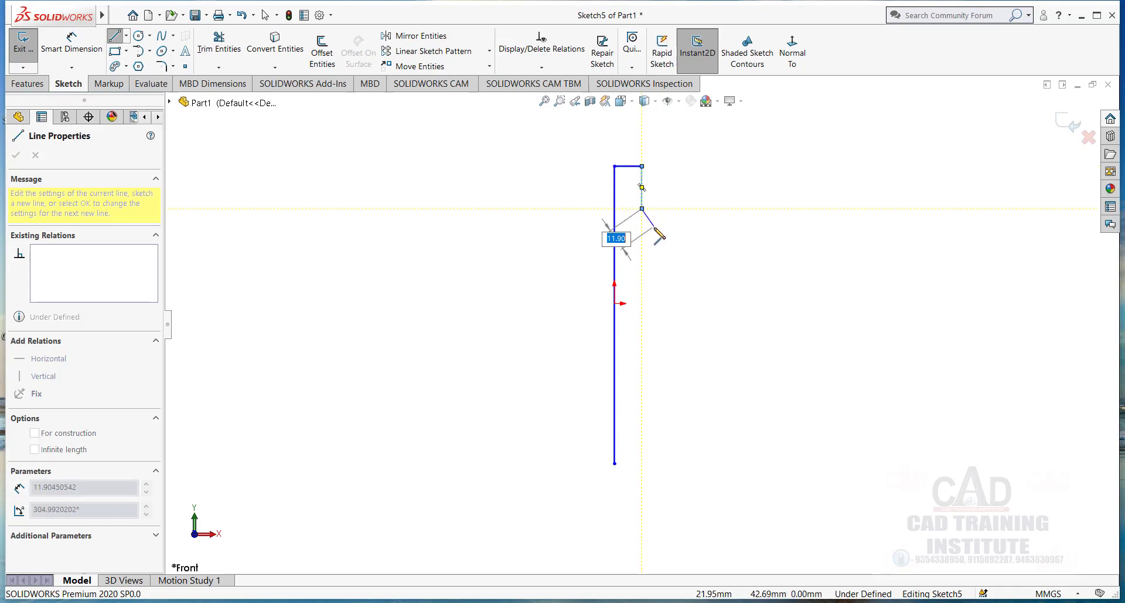
left_click(641, 208)
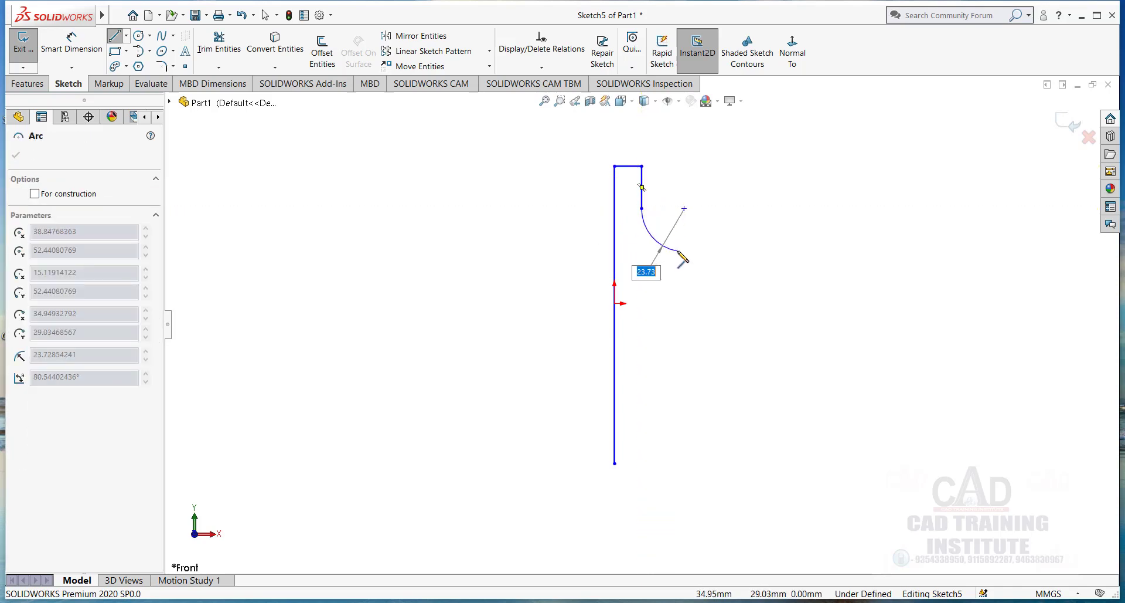
left_click(678, 250)
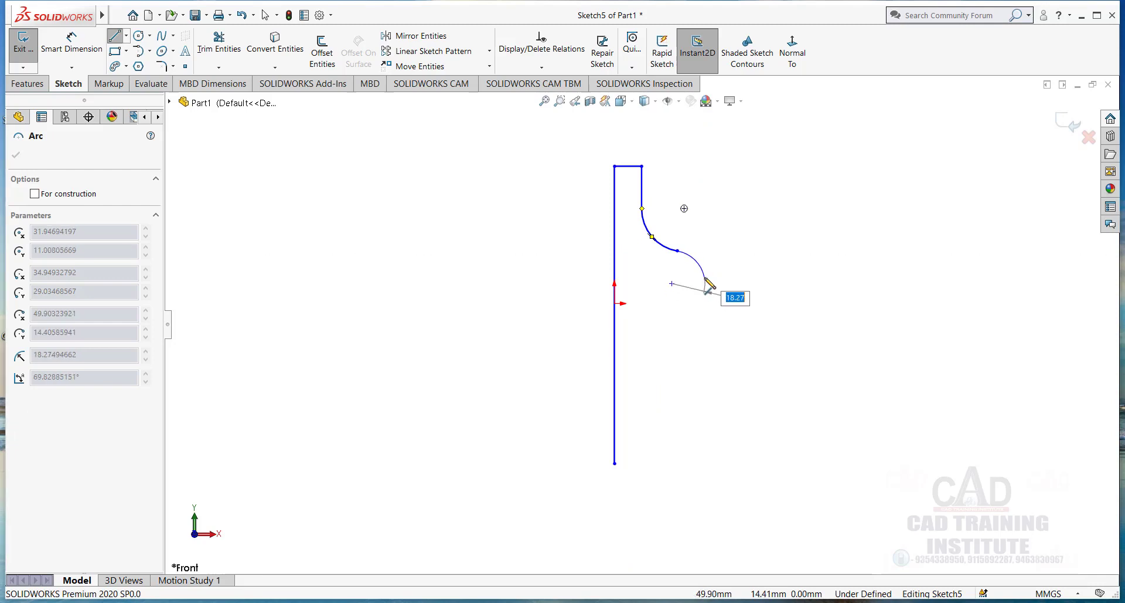
left_click(705, 276)
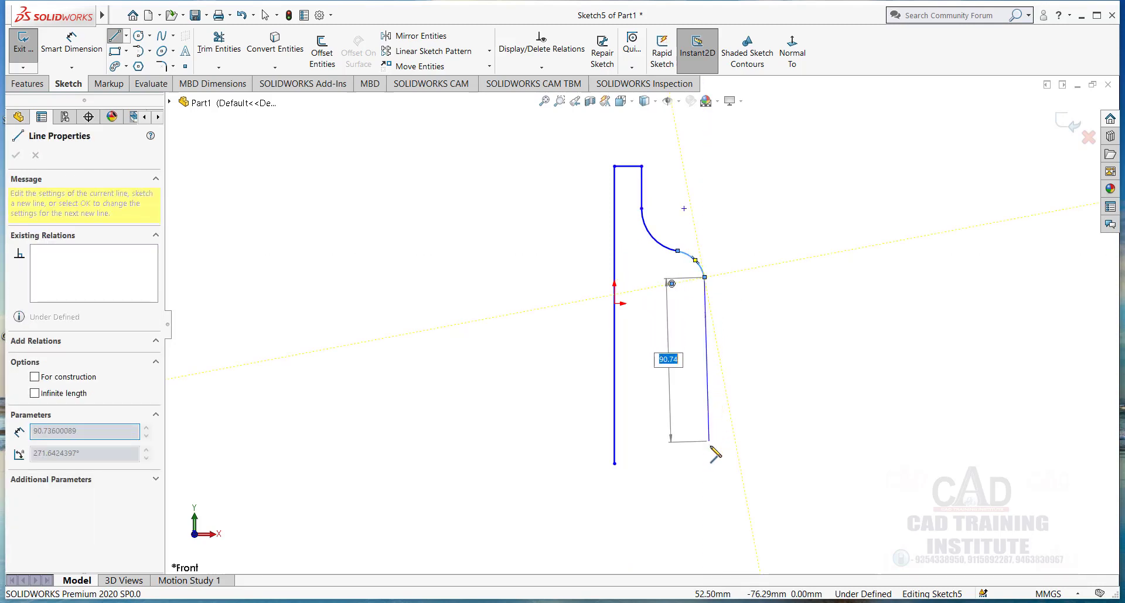
Close the bottle profile with a vertical side line and a horizontal base line ending at the first line's lower end.
left_click(704, 463)
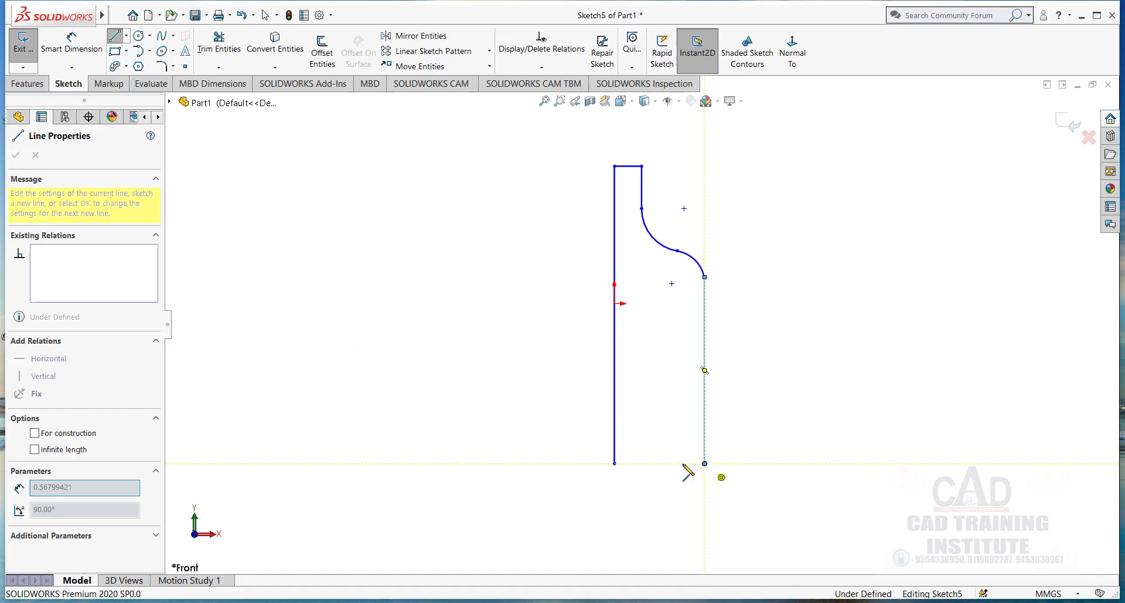
left_click(614, 463)
right_click(389, 266)
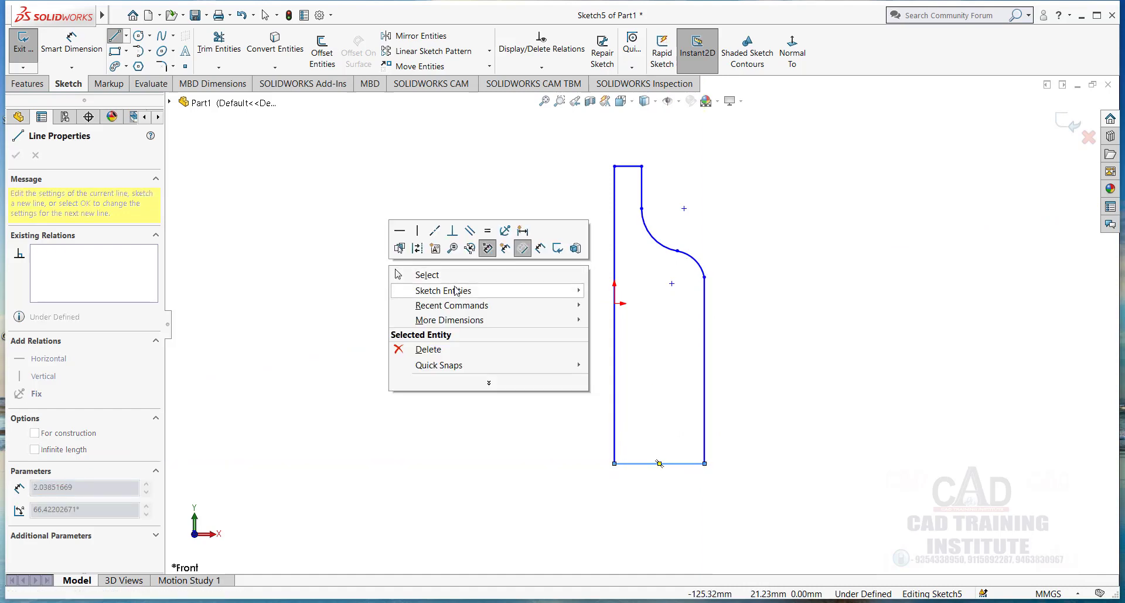
left_click(450, 276)
Round the upper outer corner of the bottle neck with a 2 mm Sketch Fillet.
scroll(682, 274, "down", 2)
scroll(611, 333, "up", 1)
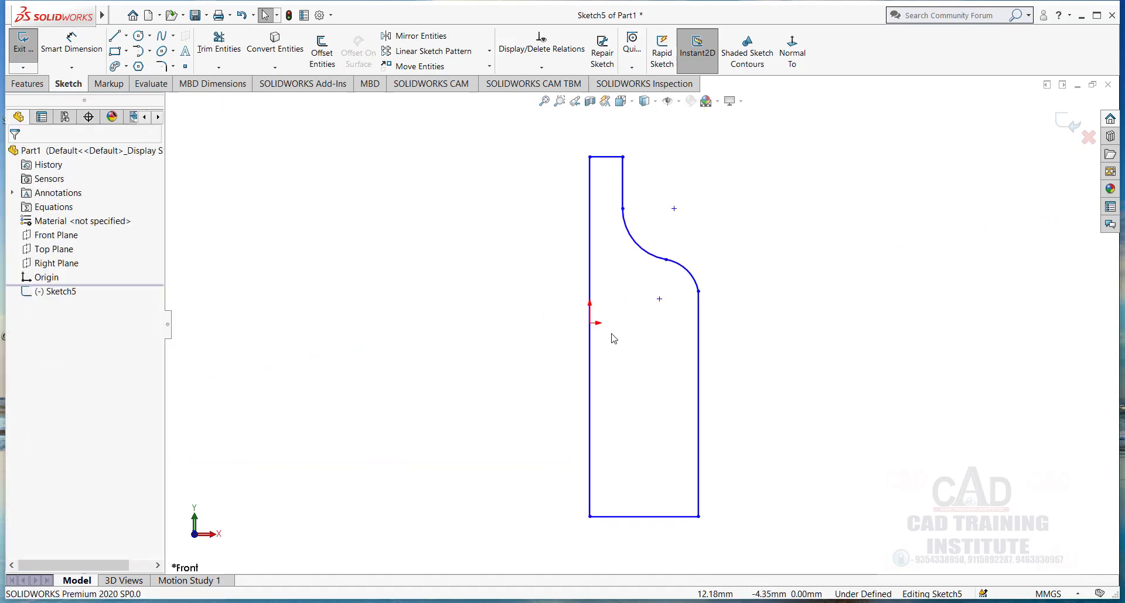
scroll(652, 225, "down", 1)
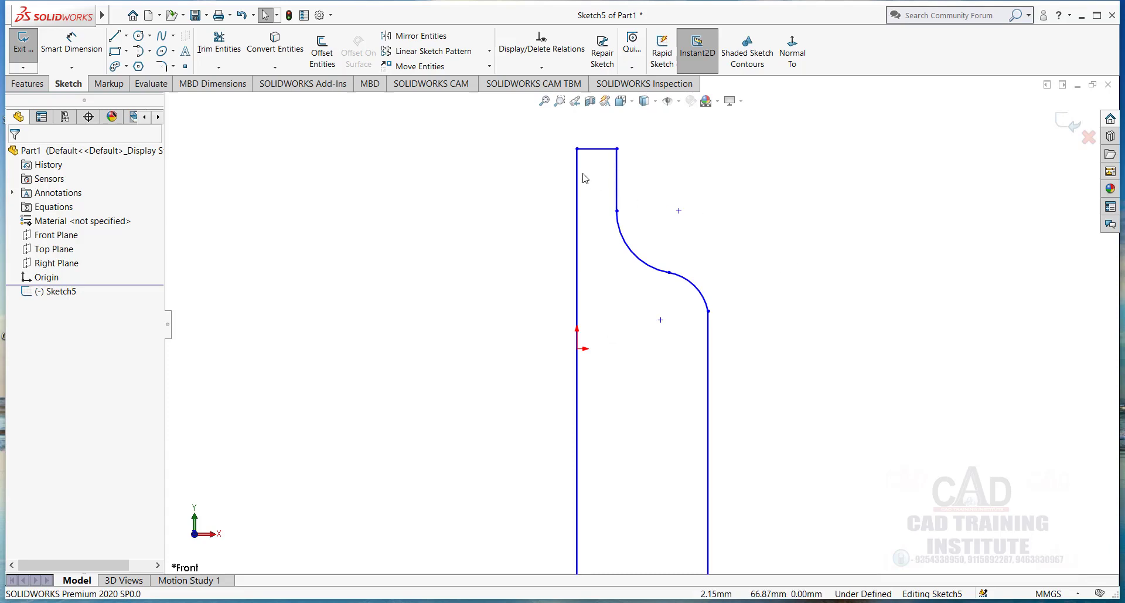
scroll(641, 327, "up", 2)
scroll(707, 432, "down", 1)
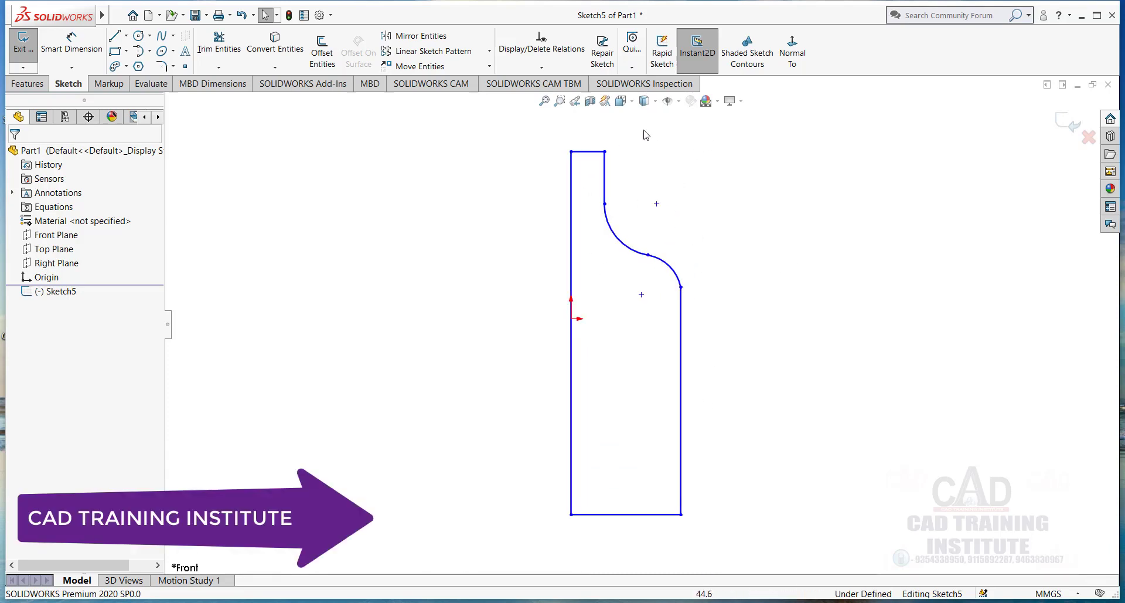
left_click(162, 68)
scroll(598, 164, "down", 3)
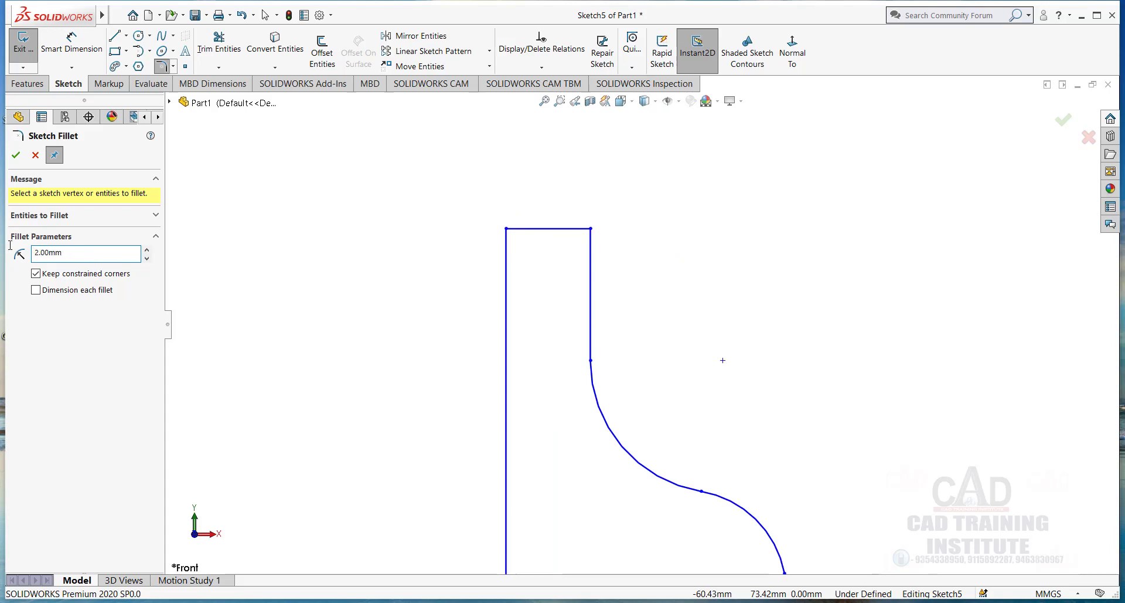
left_click(591, 233)
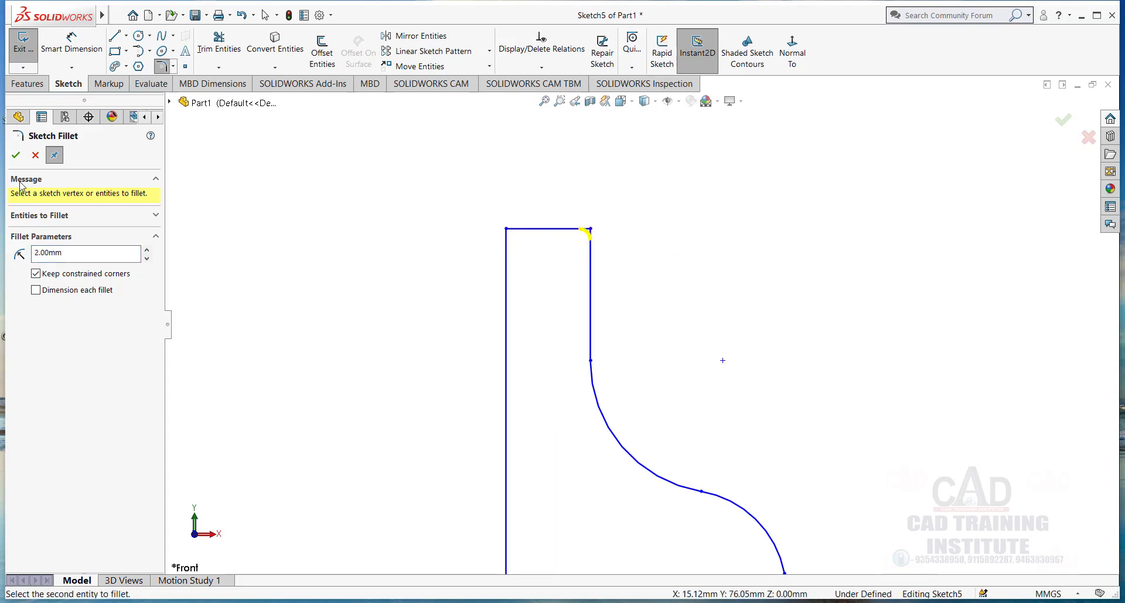
left_click(16, 156)
scroll(809, 471, "up", 4)
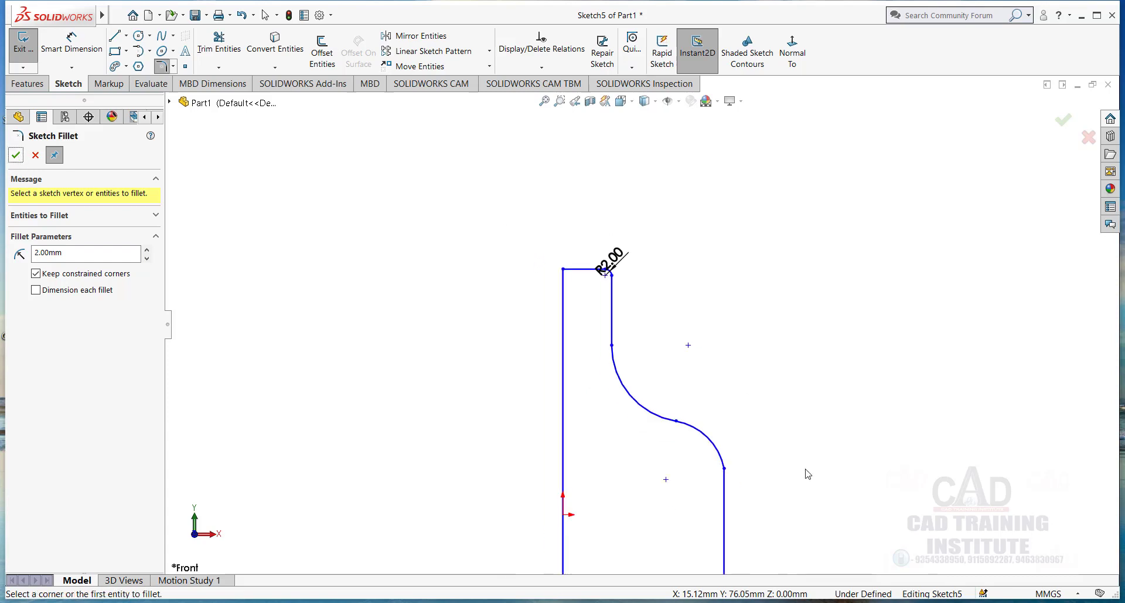
scroll(674, 500, "down", 2)
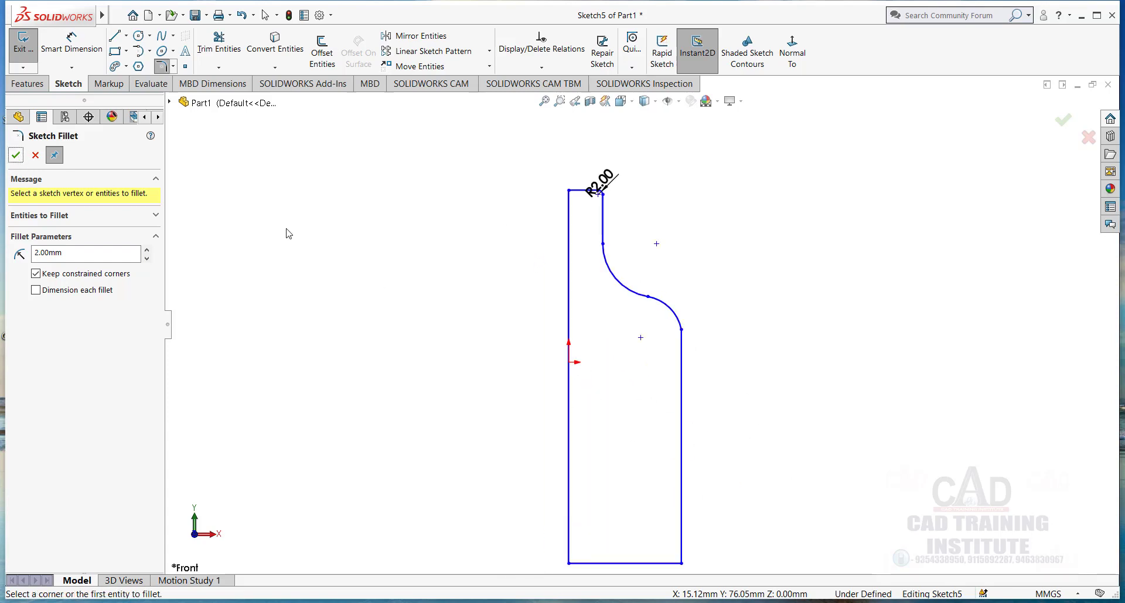
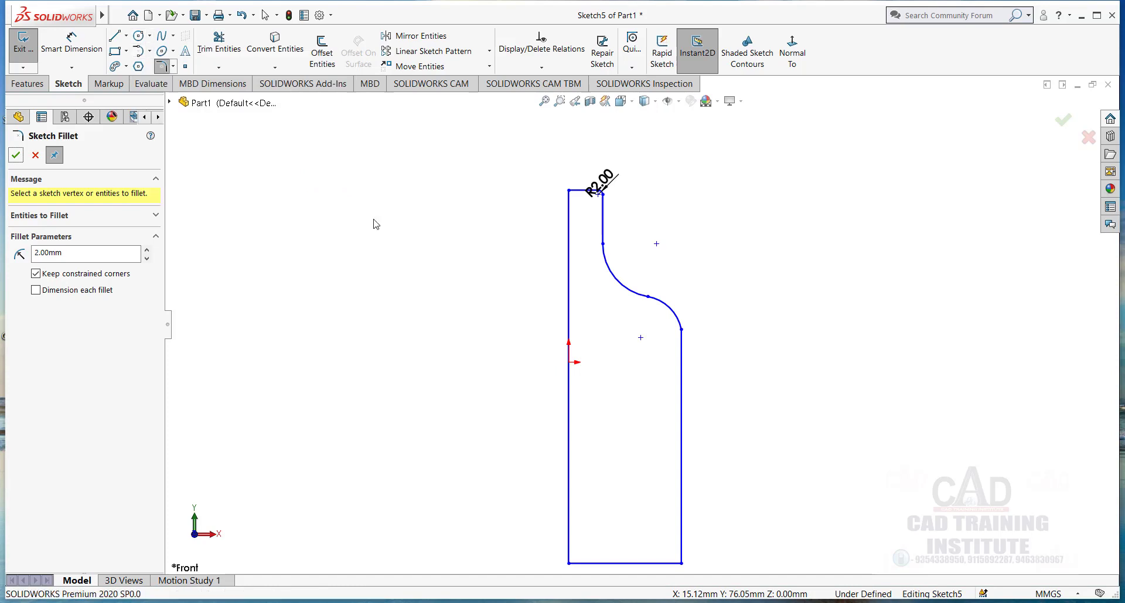
Sketch a 3 Point Arc of about 322.8 mm radius, bowing inward from the shoulder's lower end to a point low on the side line.
left_click(150, 51)
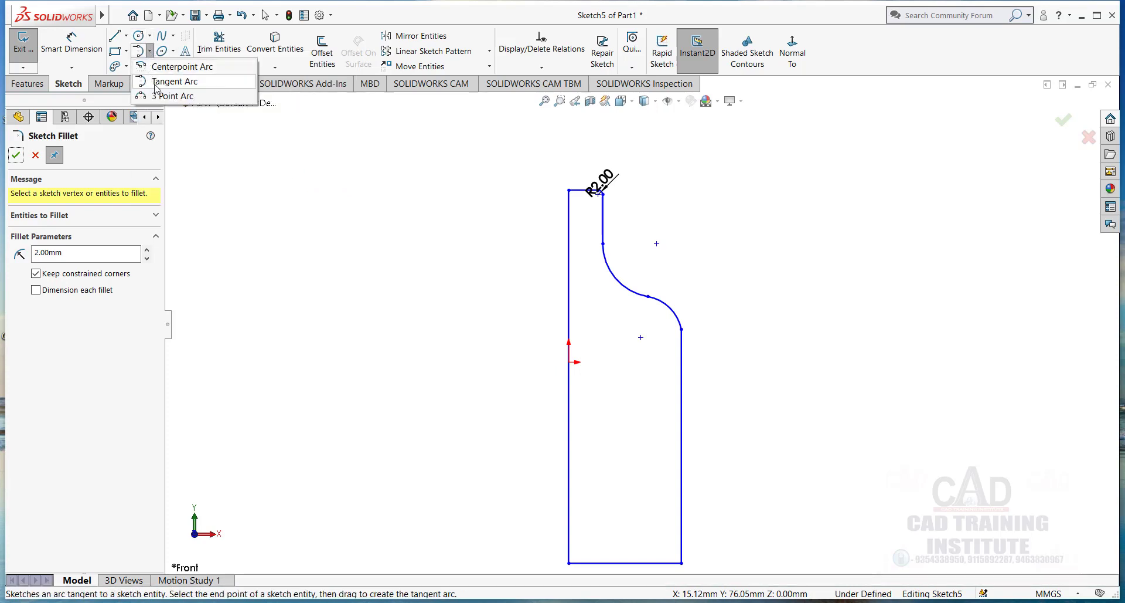
left_click(170, 94)
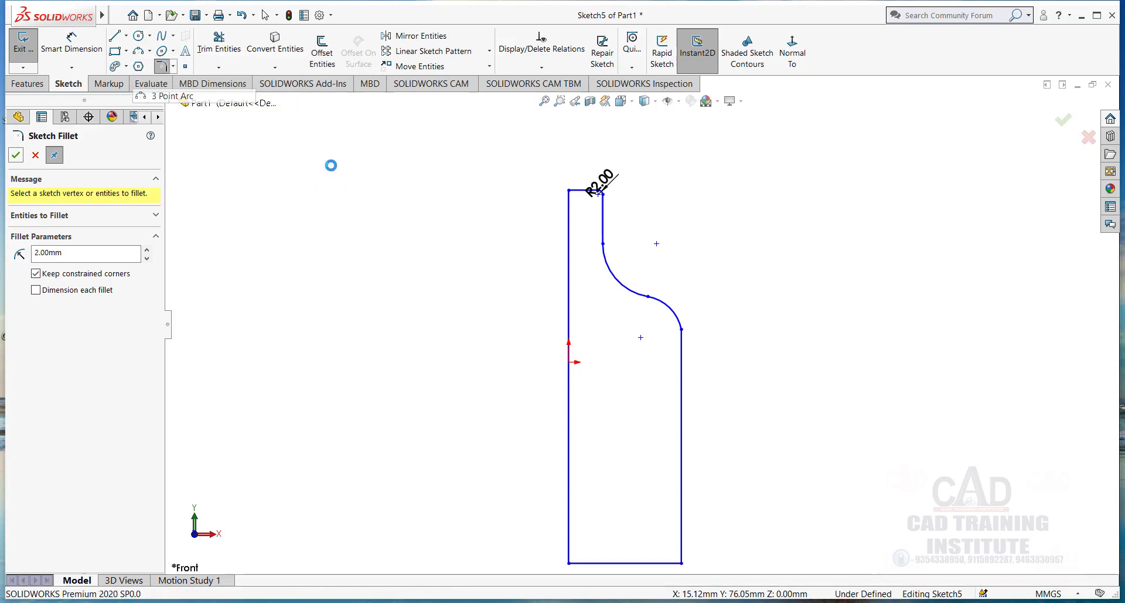
left_click(681, 329)
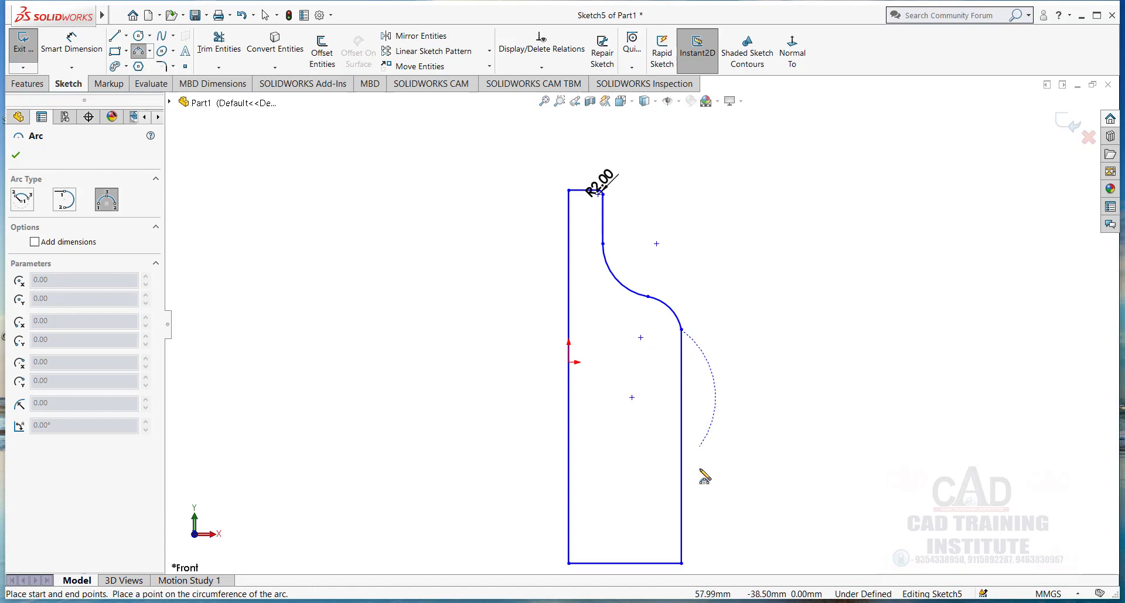
left_click(682, 527)
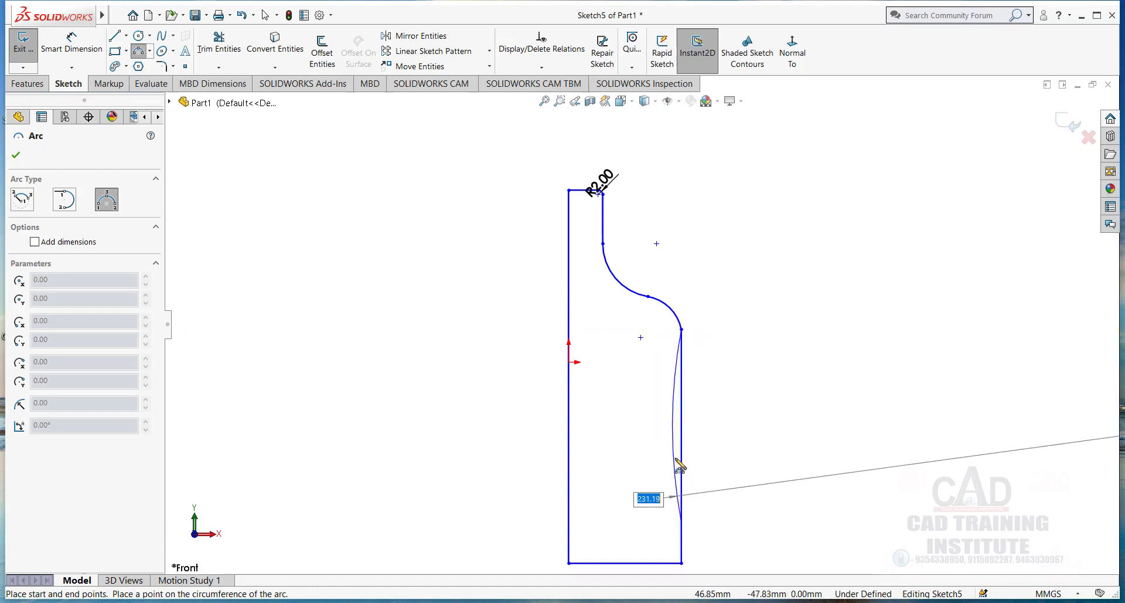
left_click(675, 425)
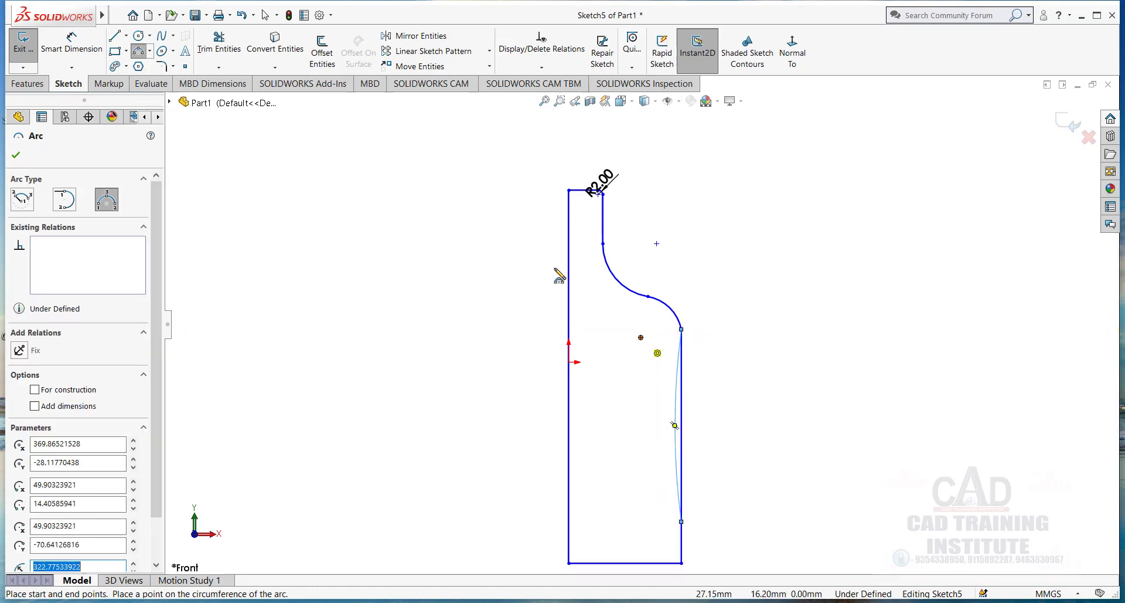
right_click(427, 245)
left_click(471, 253)
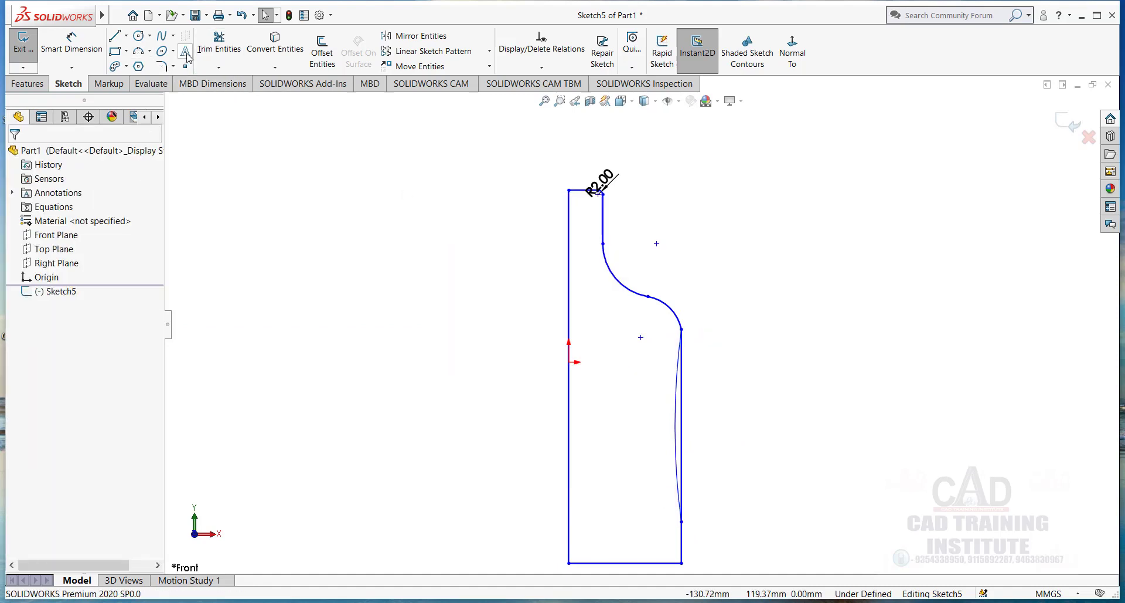
Trim away the straight part of the side line spanned by the inward-bowing arc.
left_click(218, 42)
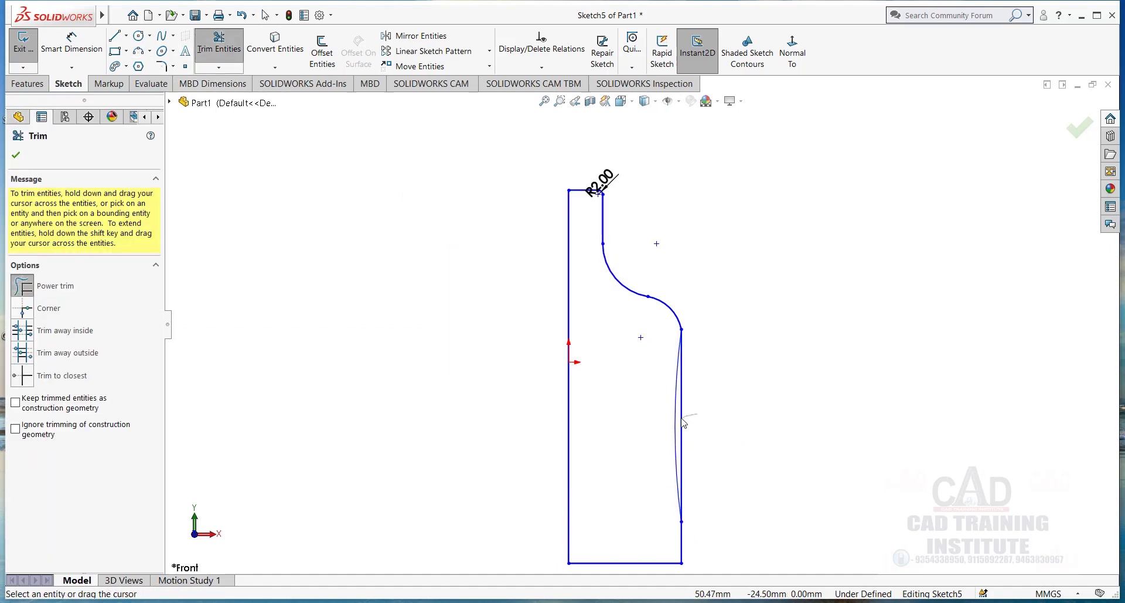
left_click_drag(683, 422, 706, 412)
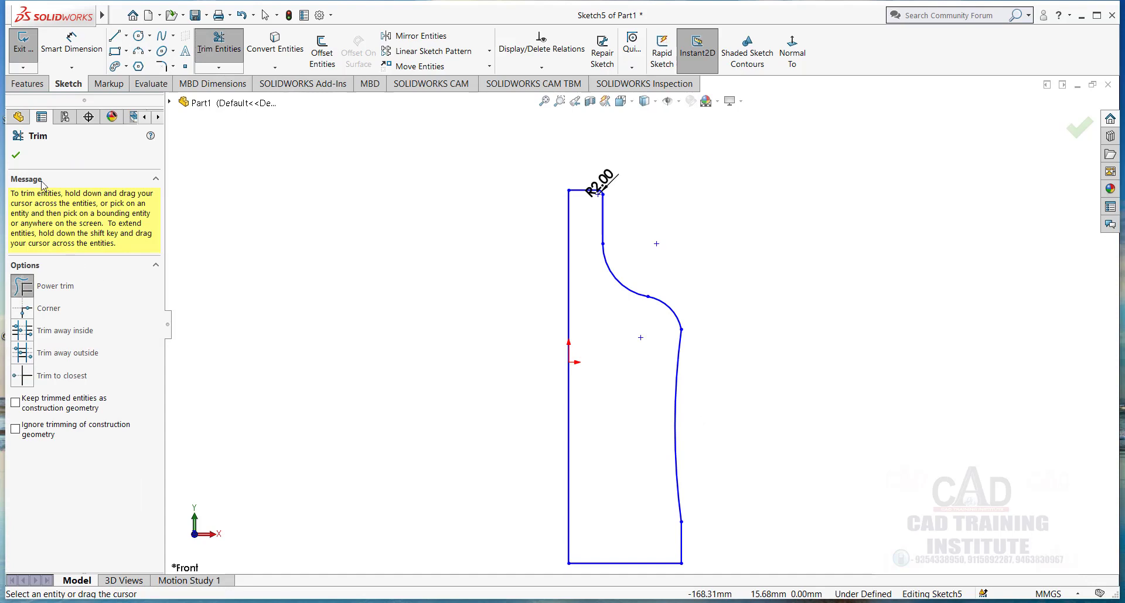
left_click(17, 155)
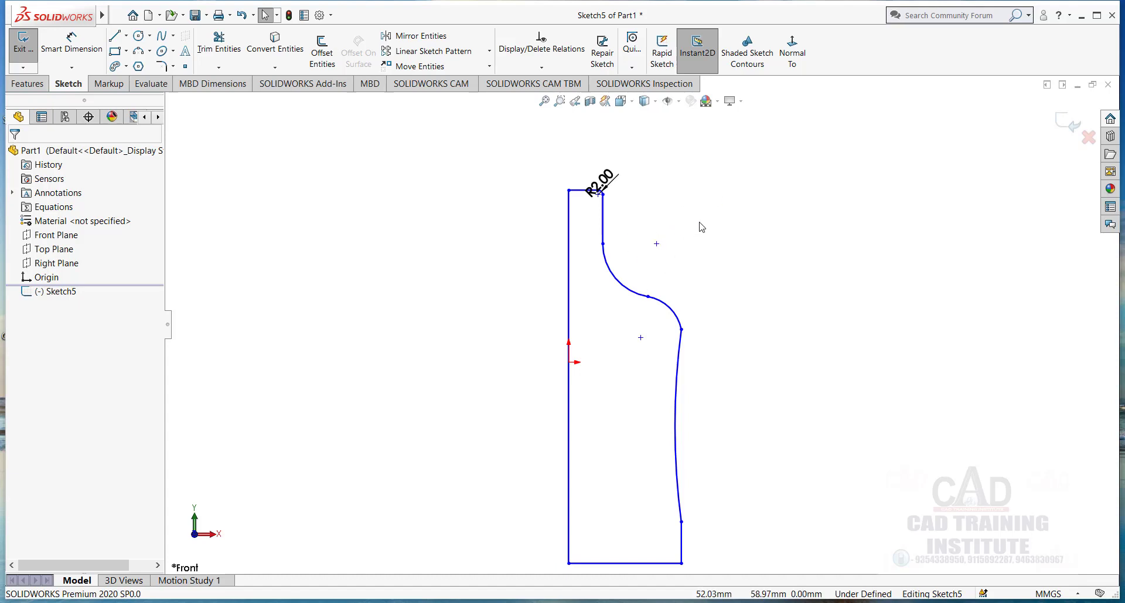
Sketch a small corner rectangle about 3 mm wide, outward from the point where the neck line meets the upper arc.
left_click(115, 50)
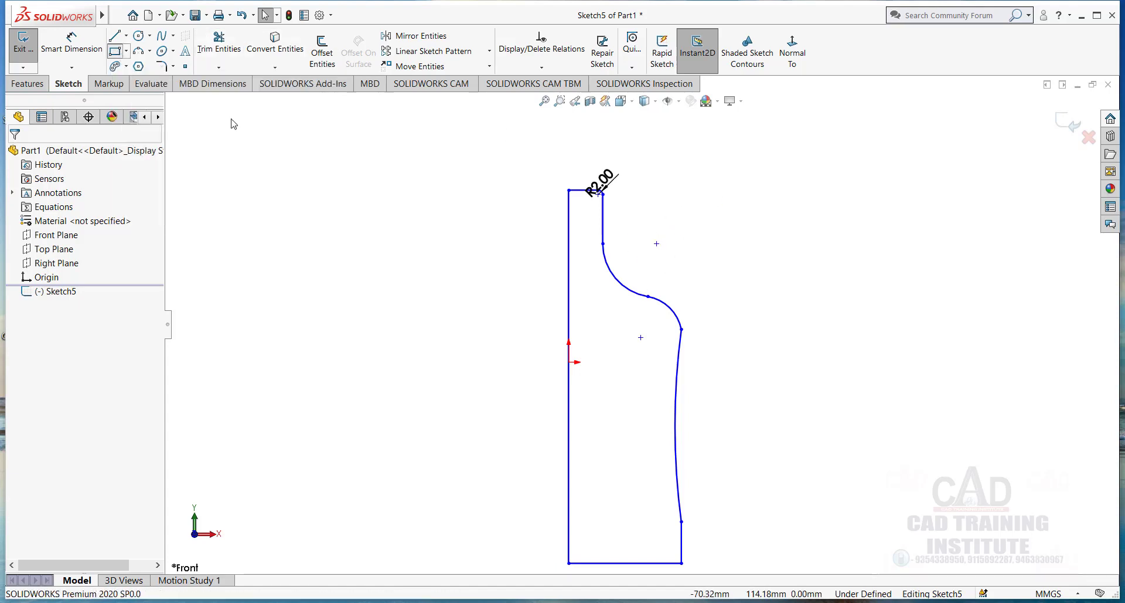
scroll(620, 230, "down", 5)
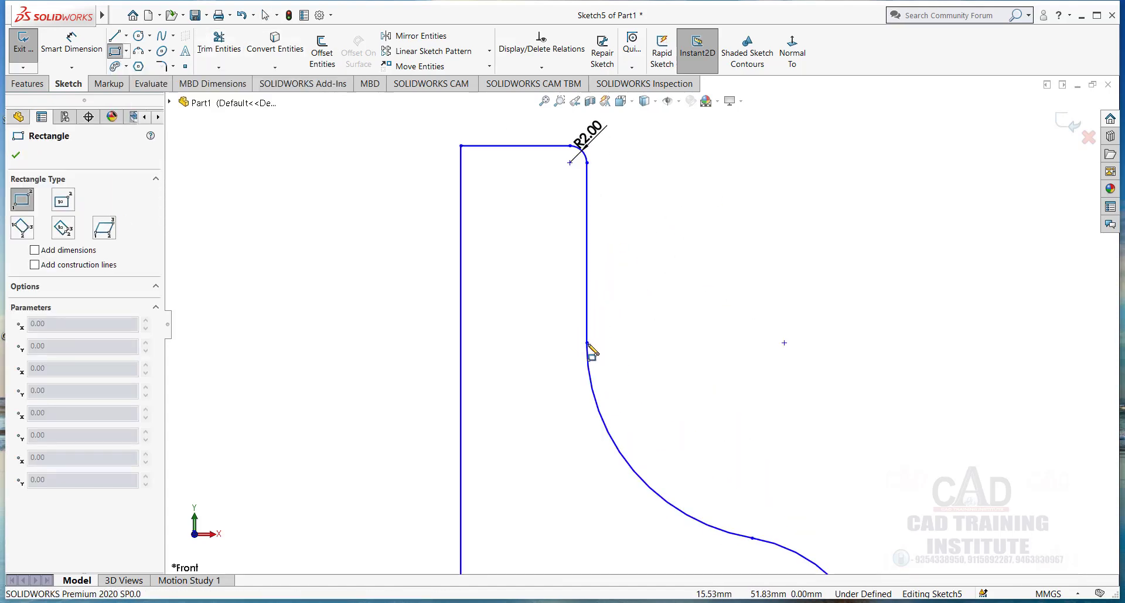
left_click(587, 343)
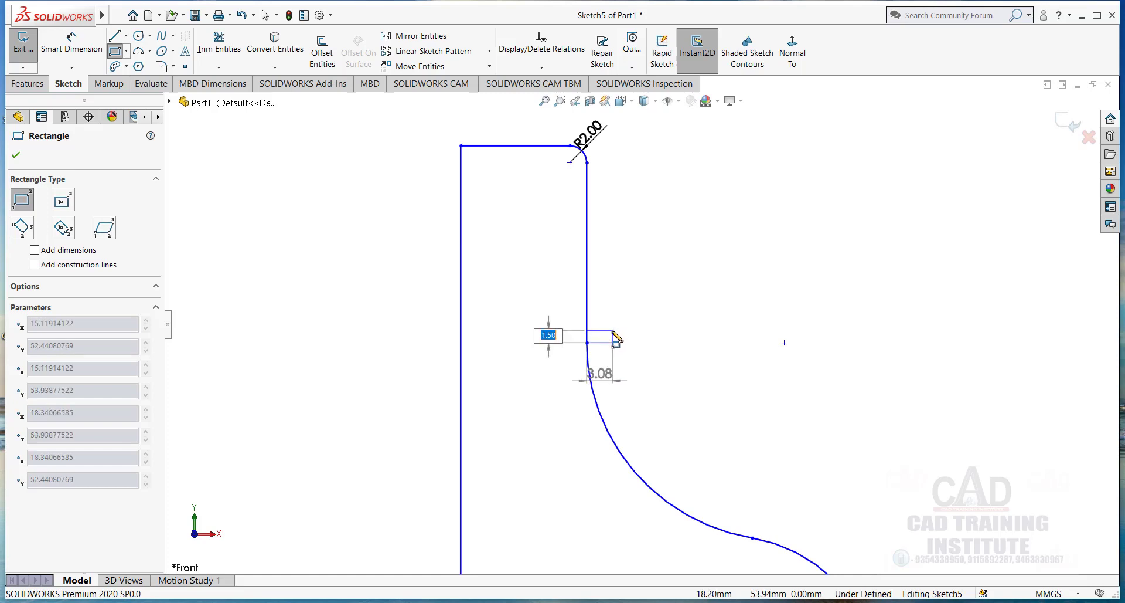
left_click(611, 337)
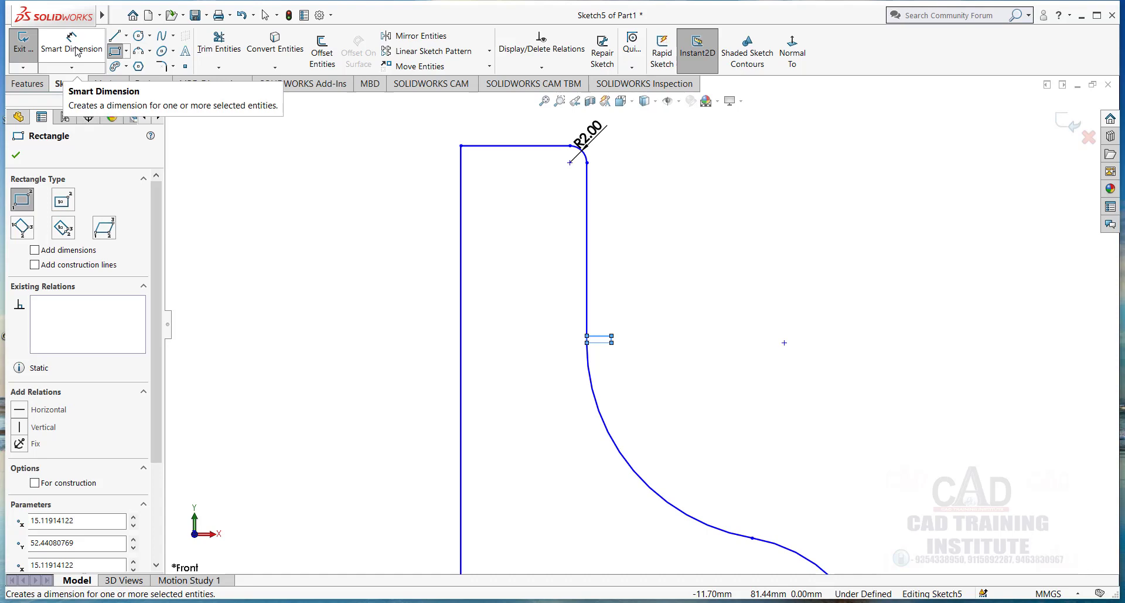
Trim the neck line segment inside the small rectangle so that the collar joins the bottle profile.
left_click(219, 44)
scroll(600, 360, "down", 4)
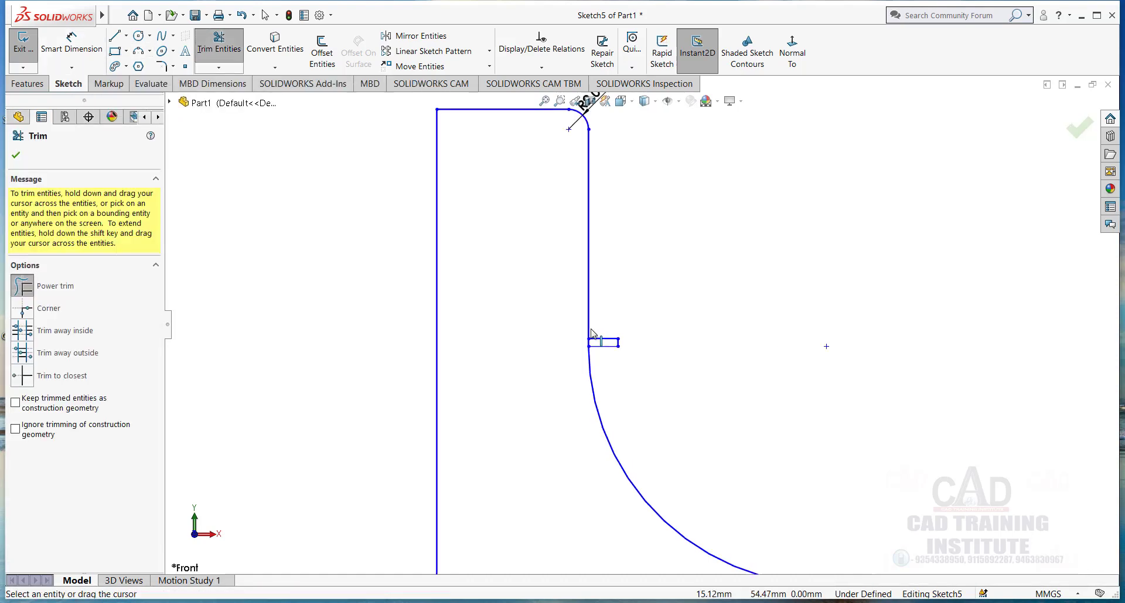
scroll(601, 359, "down", 4)
mouse_move(603, 354)
left_mouse_down()
mouse_move(662, 342)
mouse_move(582, 341)
left_mouse_up()
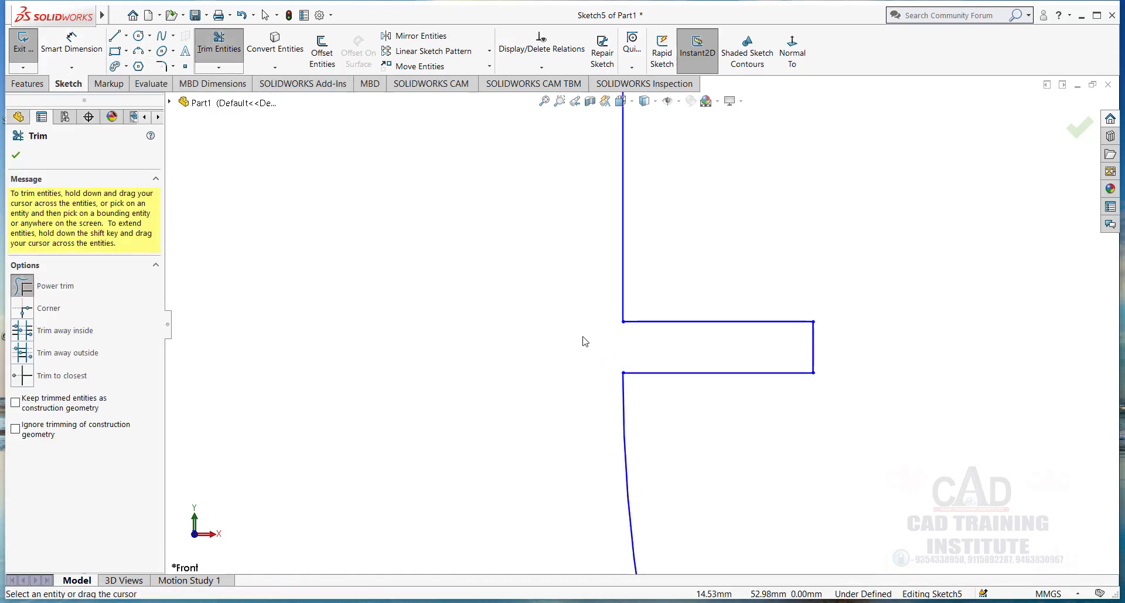
scroll(569, 350, "up", 5)
scroll(642, 326, "up", 5)
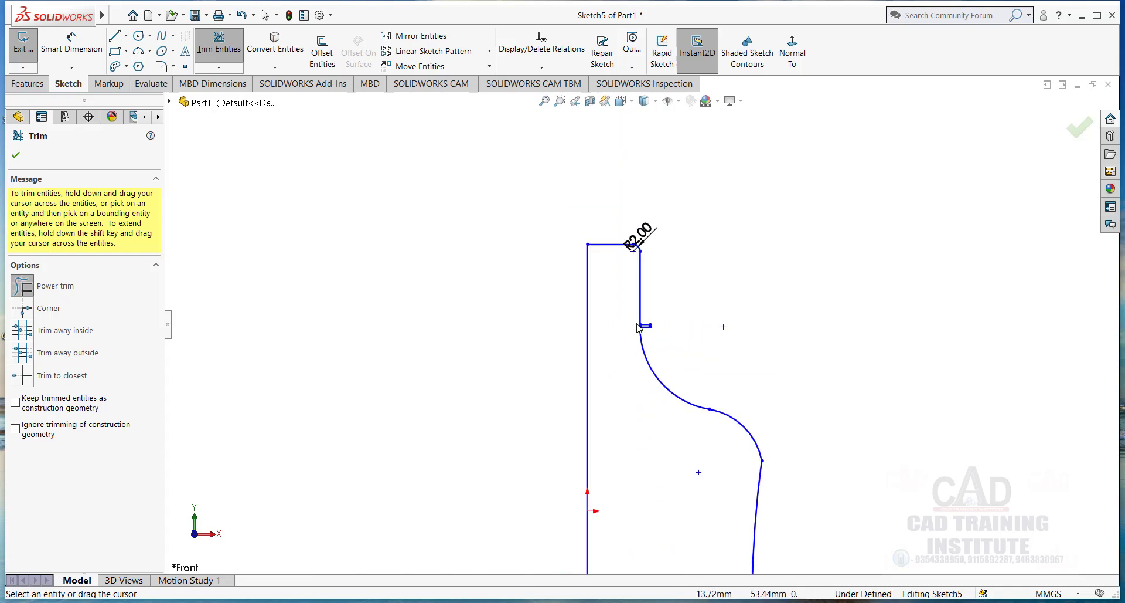
scroll(633, 358, "up", 3)
scroll(734, 460, "down", 3)
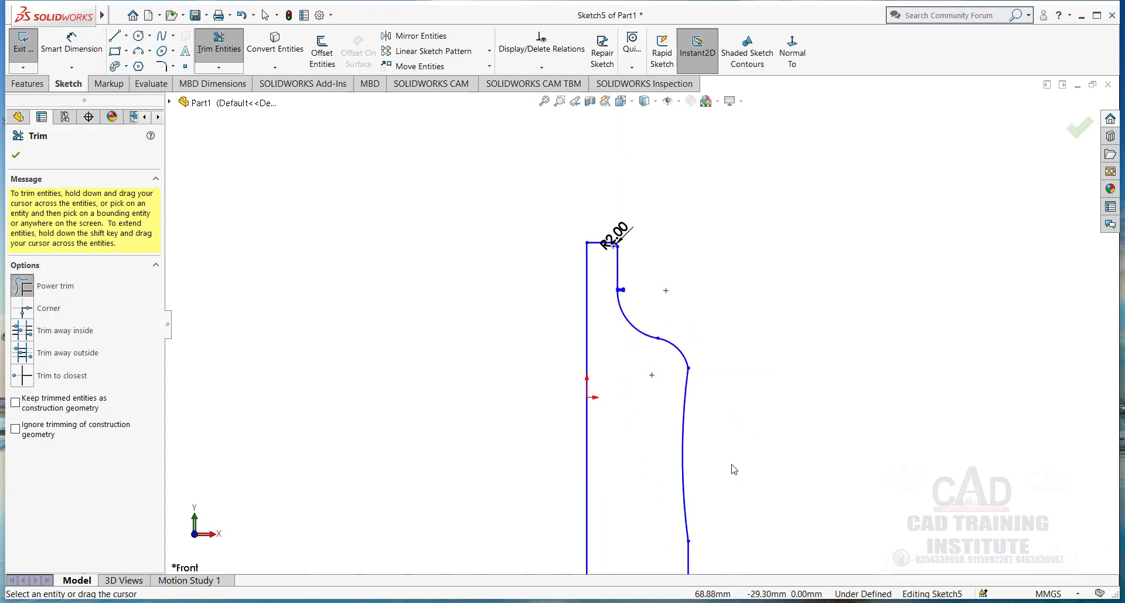
scroll(680, 454, "up", 3)
scroll(678, 448, "down", 4)
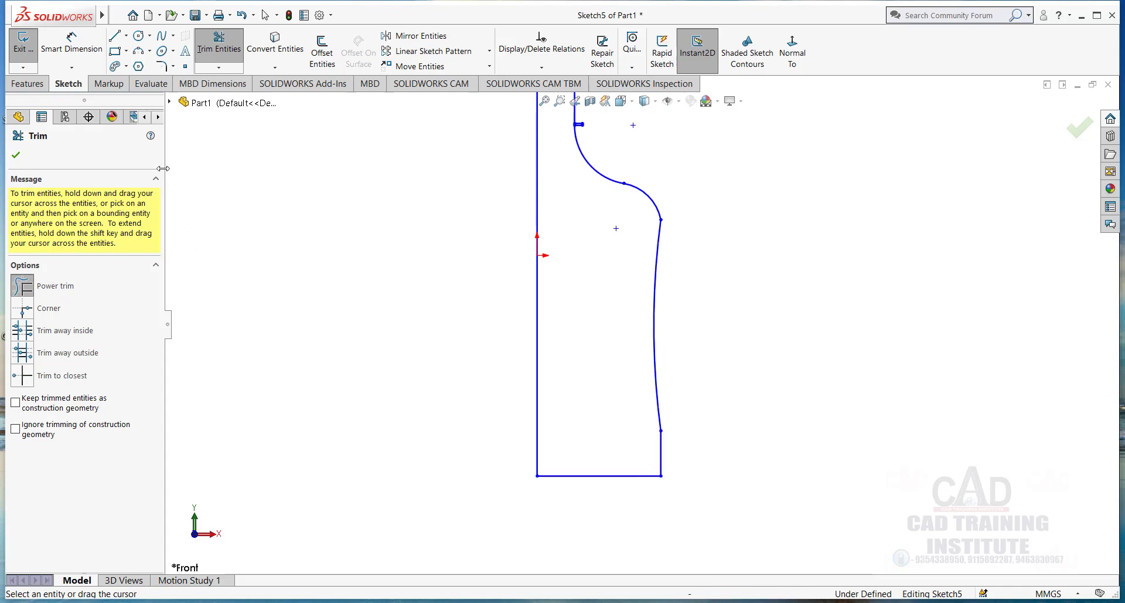
key("Escape")
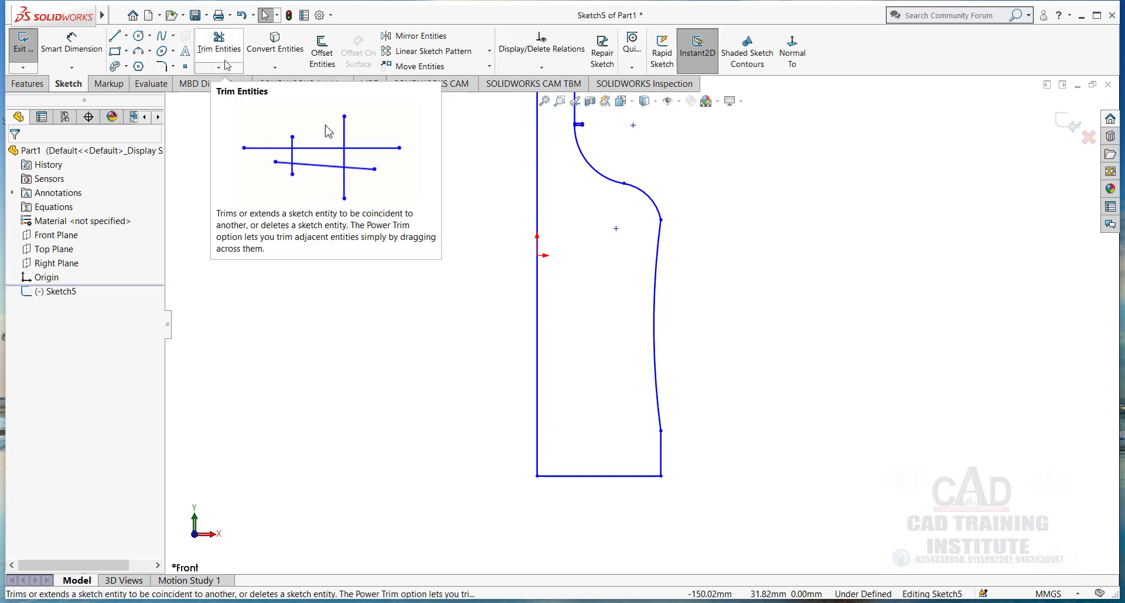
Round the lower outer corner of the bottle base with a 6 mm Sketch Fillet.
left_click(162, 67)
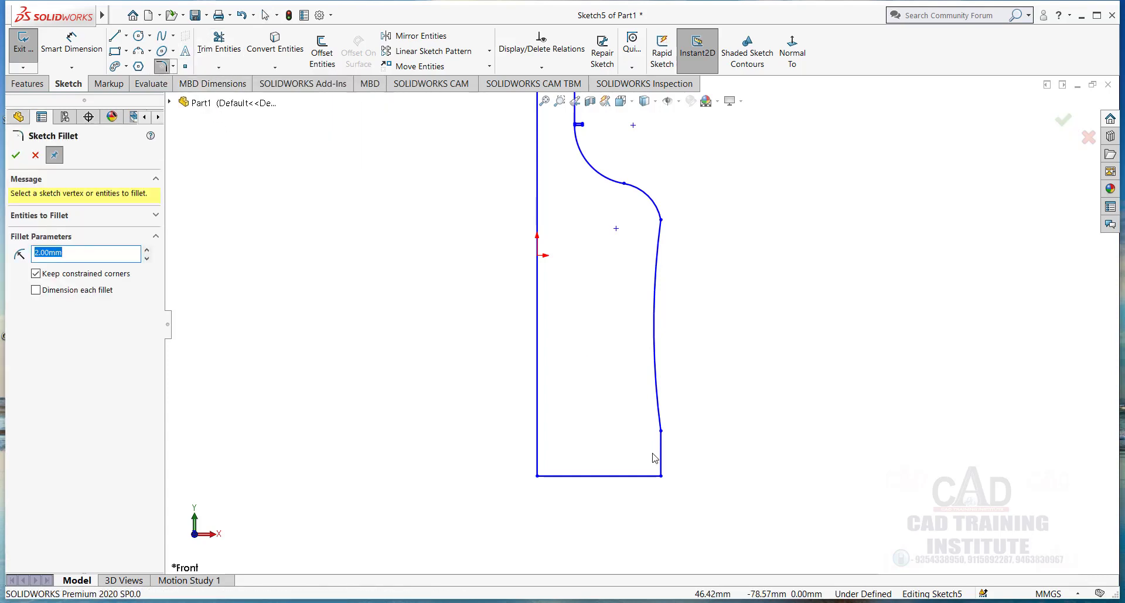
left_click(661, 475)
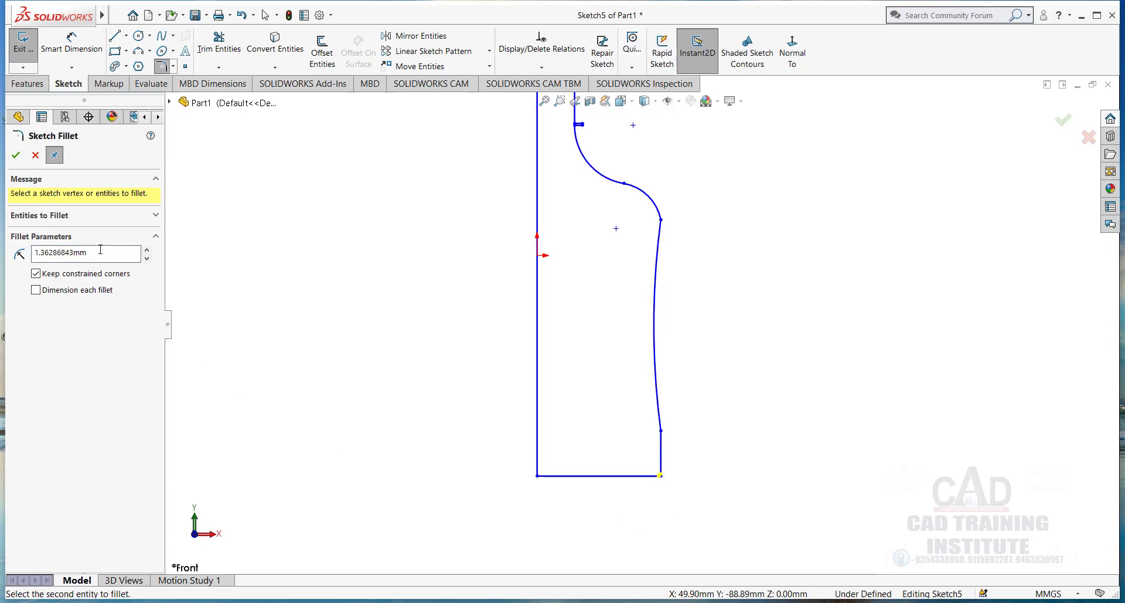
left_click_drag(100, 249, 2, 251)
type("3.00mm")
left_click_drag(72, 256, 1, 247)
type("6.00mm")
left_click(17, 157)
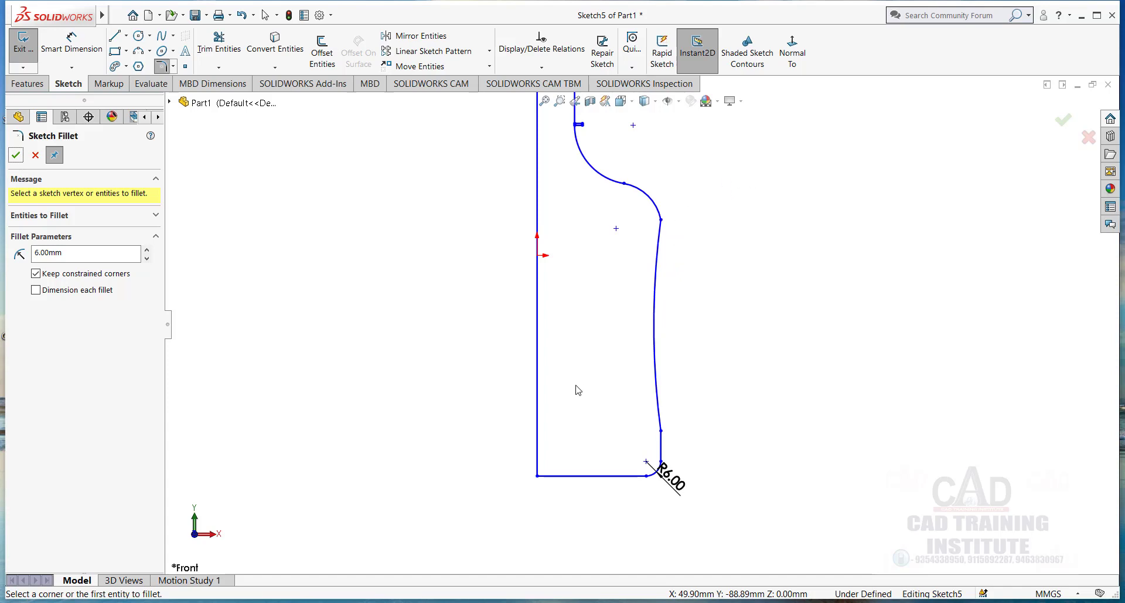
scroll(591, 278, "up", 2)
scroll(640, 238, "down", 2)
scroll(663, 148, "down", 2)
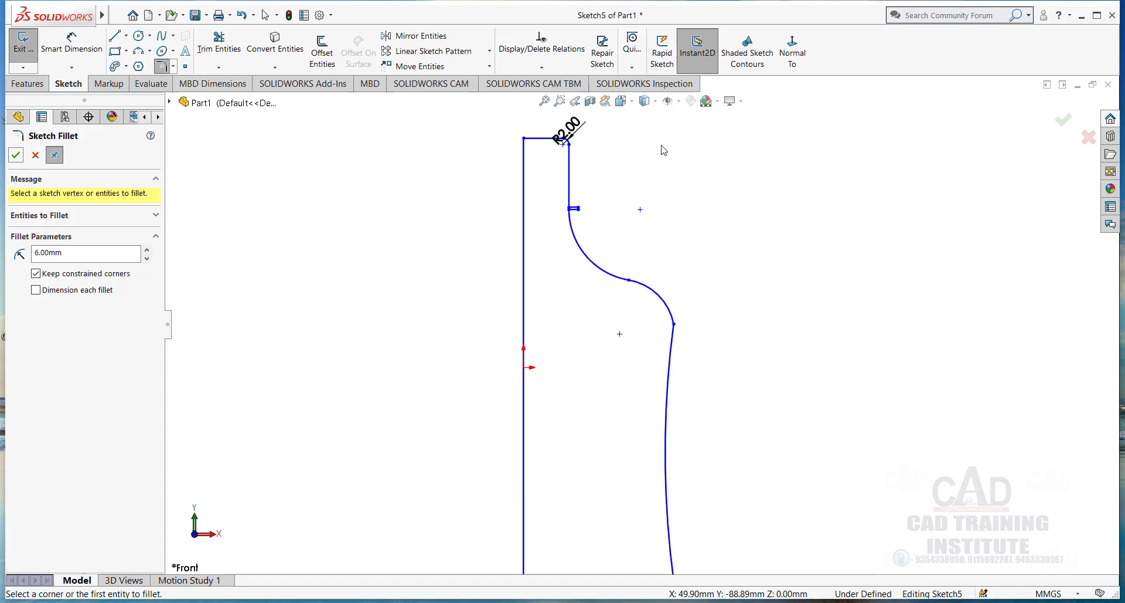
scroll(643, 269, "up", 1)
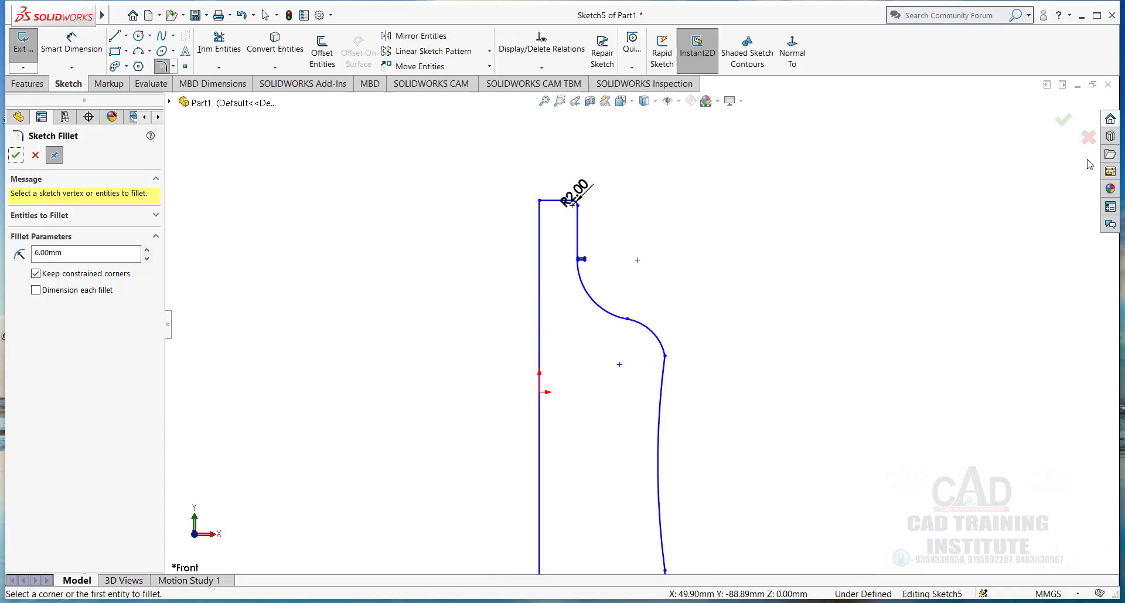
left_click(1061, 123)
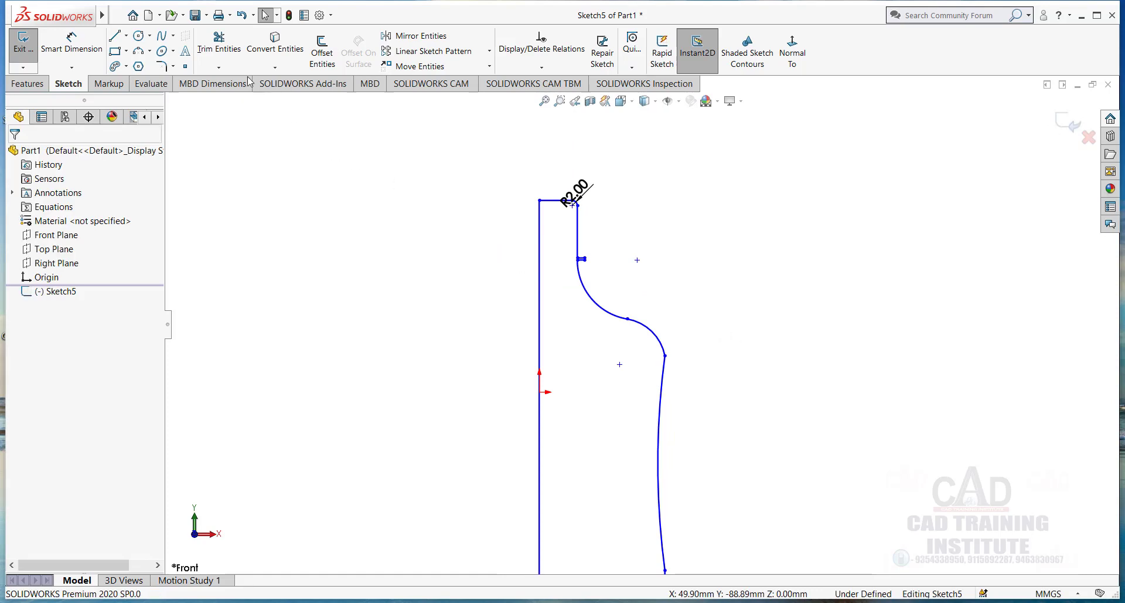
left_click(37, 84)
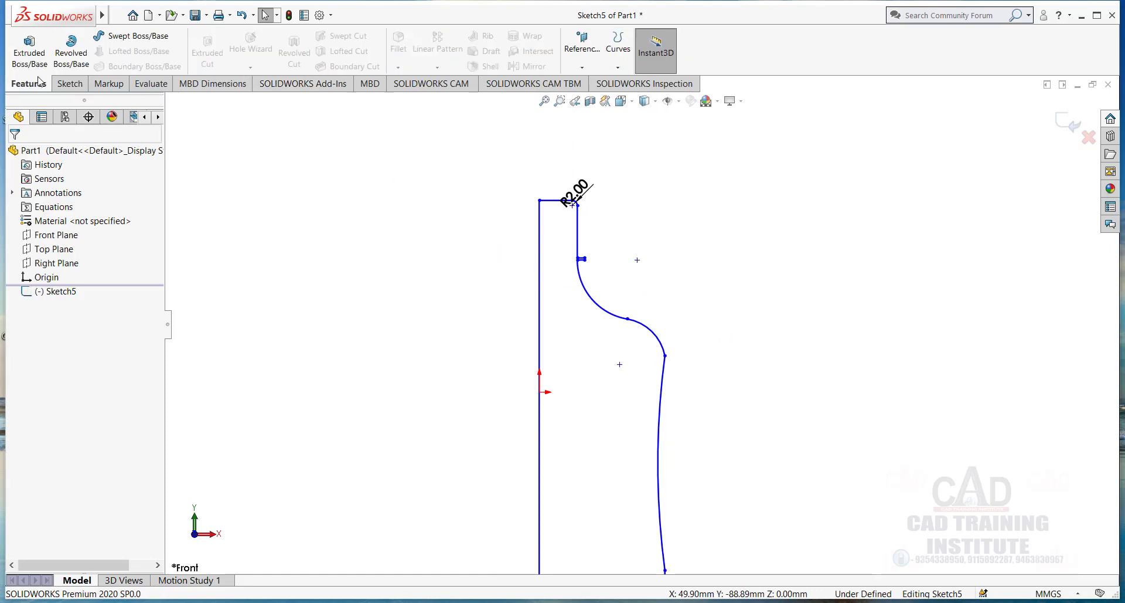
left_click(28, 47)
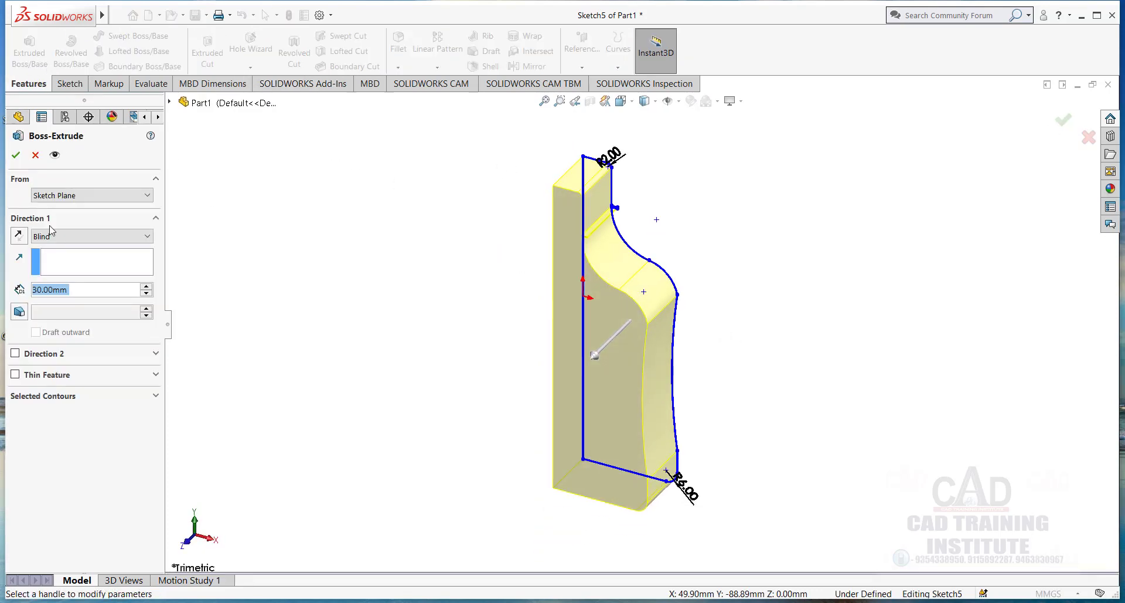
left_click(34, 156)
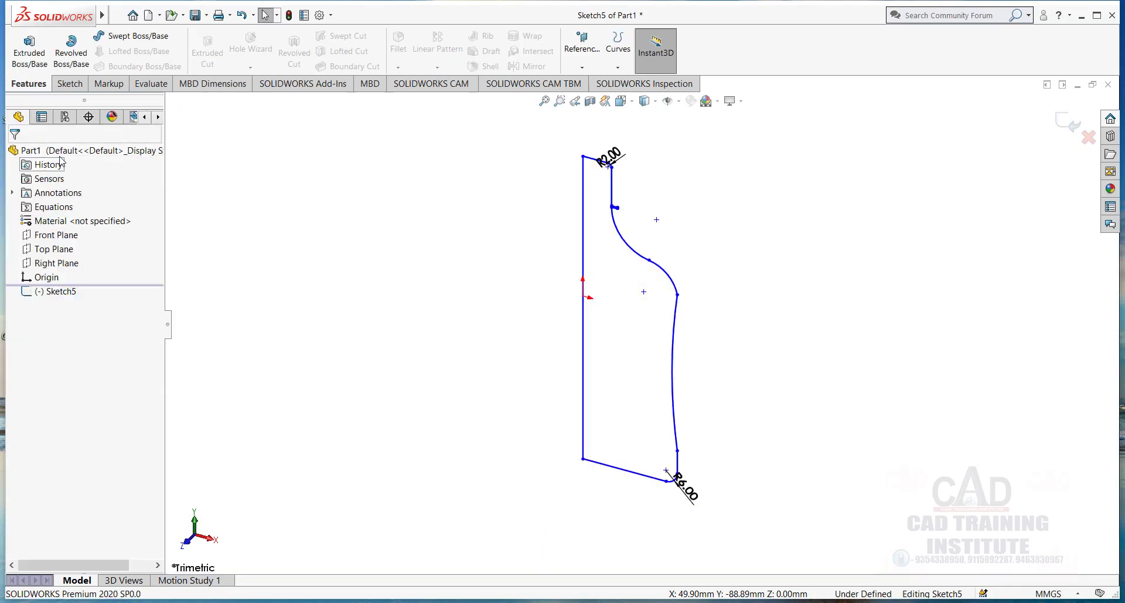
Revolve the bottle profile 360 degrees as a boss about its long vertical line.
left_click(71, 50)
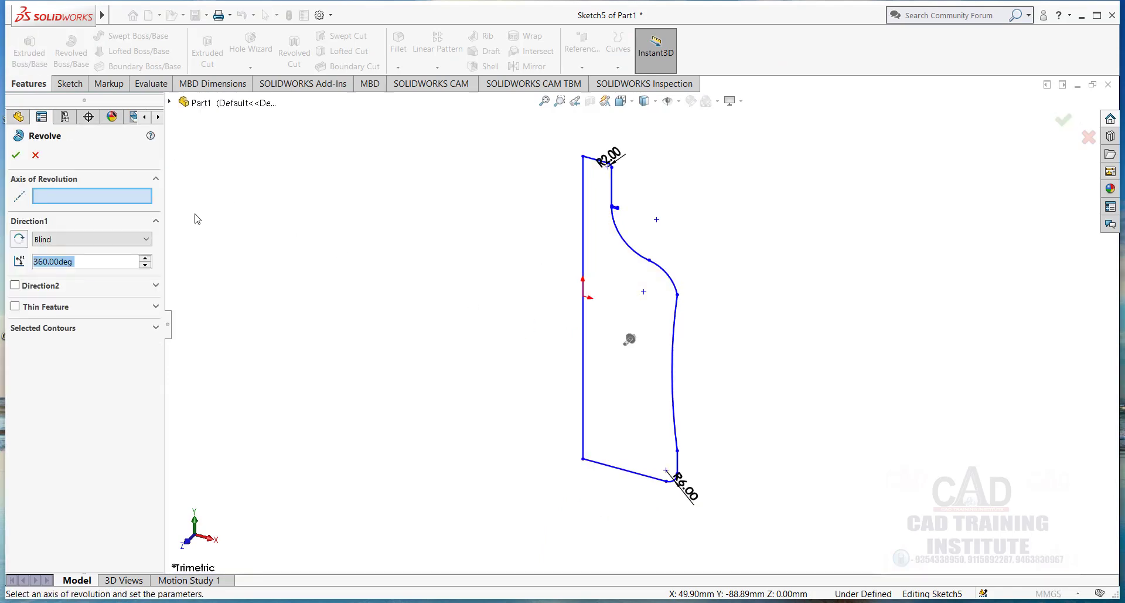
left_click(66, 203)
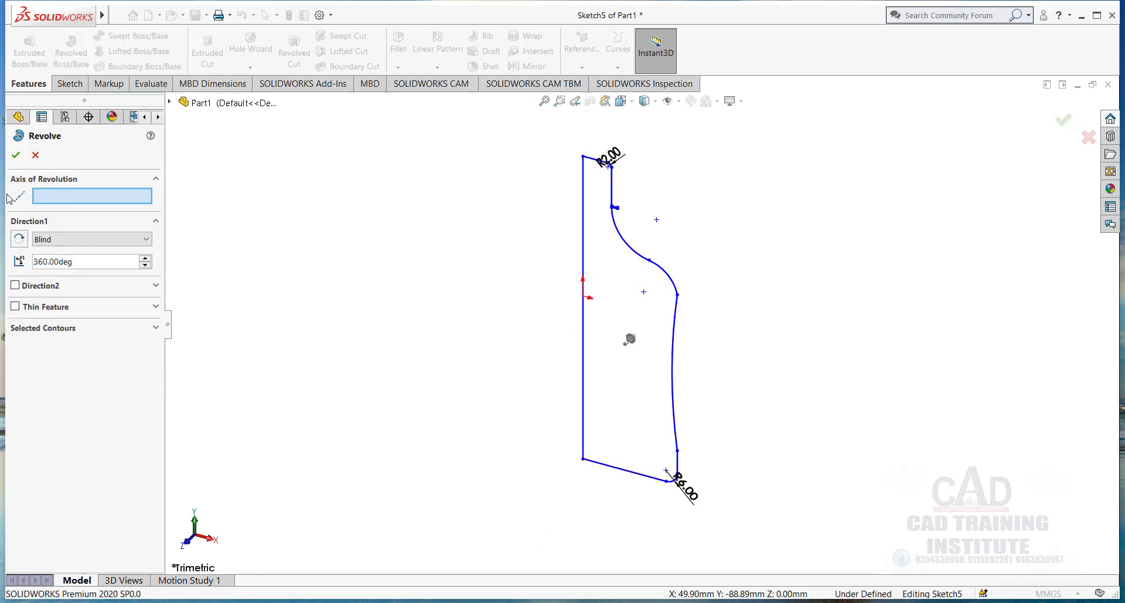
left_click(583, 244)
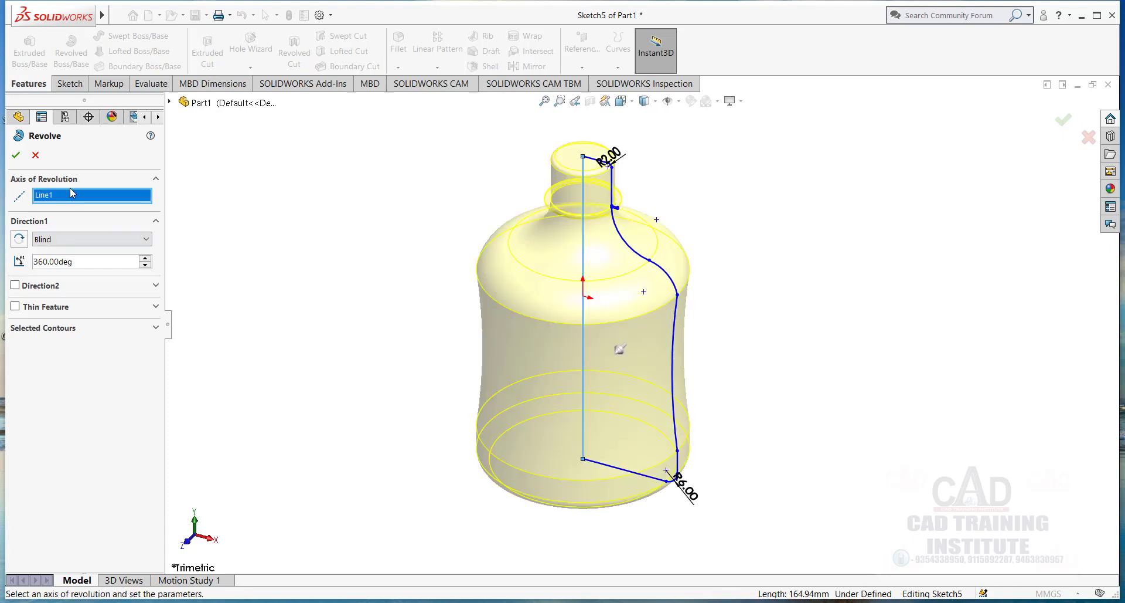
left_click(16, 155)
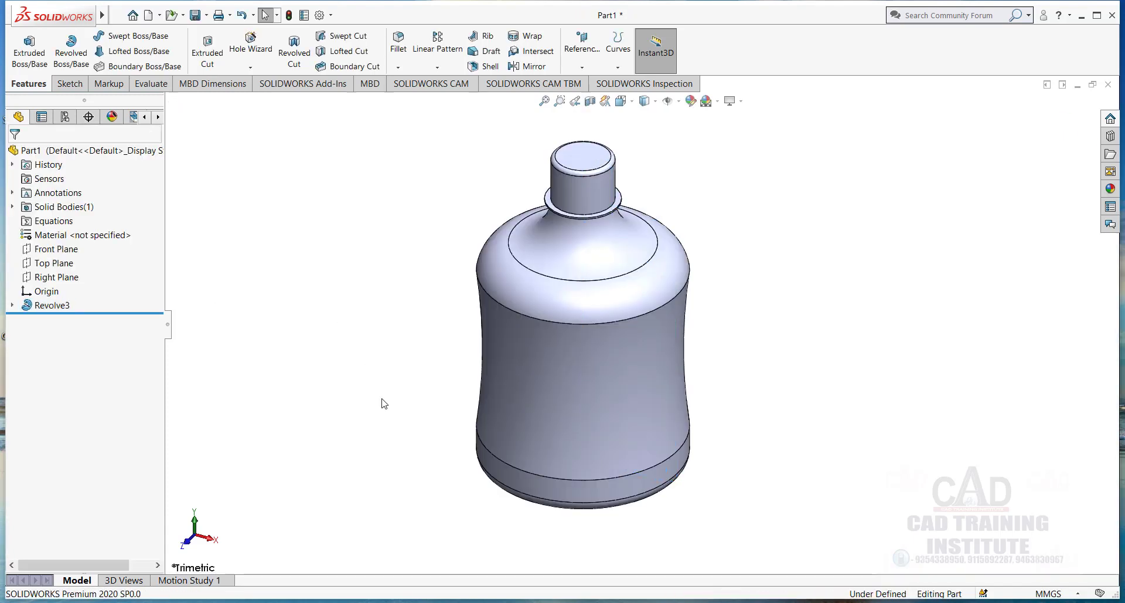
Examine the inside of the revolved bottle with a section view on the Front Plane, and close the section view.
mouse_move(382, 401)
middle_mouse_down()
mouse_move(410, 333)
mouse_move(477, 291)
mouse_move(508, 252)
mouse_move(472, 364)
mouse_move(469, 432)
mouse_move(476, 279)
middle_mouse_up()
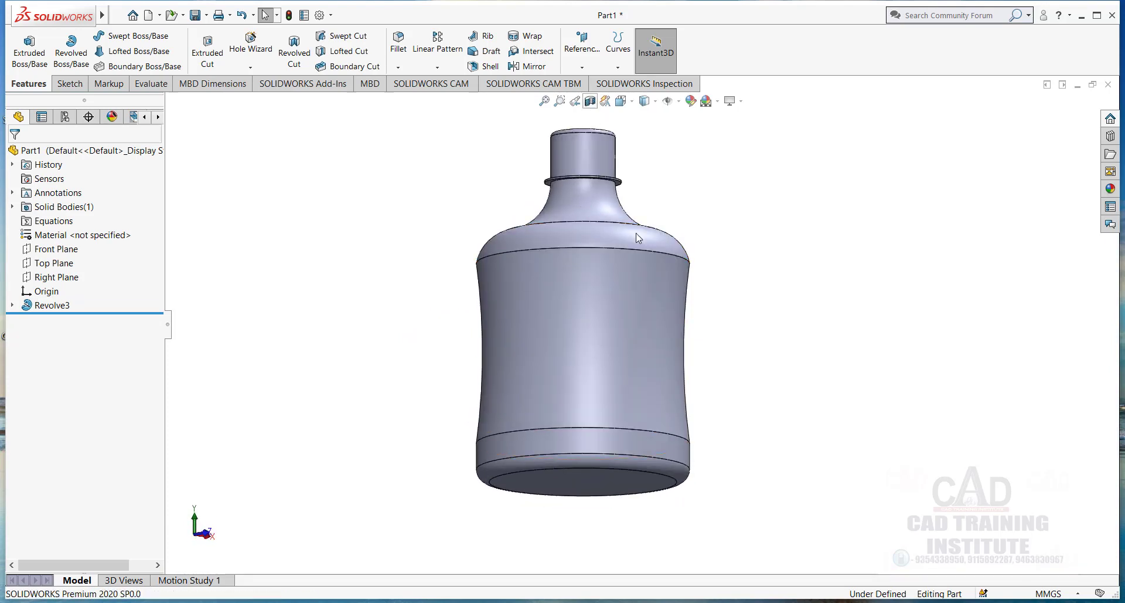
left_click(590, 101)
middle_click_drag(723, 341, 668, 384)
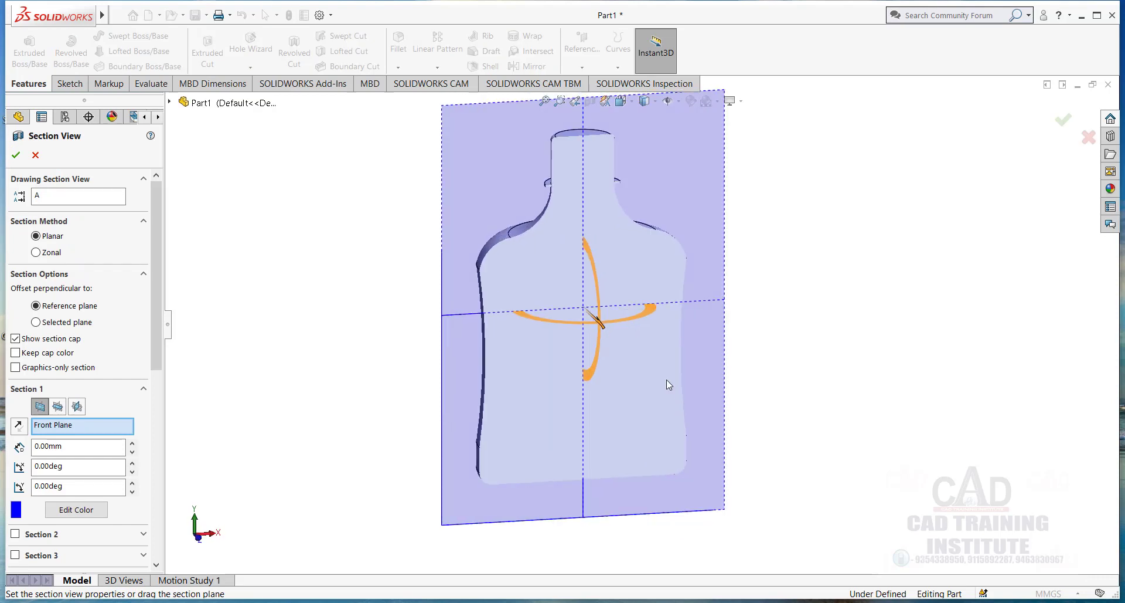
left_click(16, 155)
left_click(590, 103)
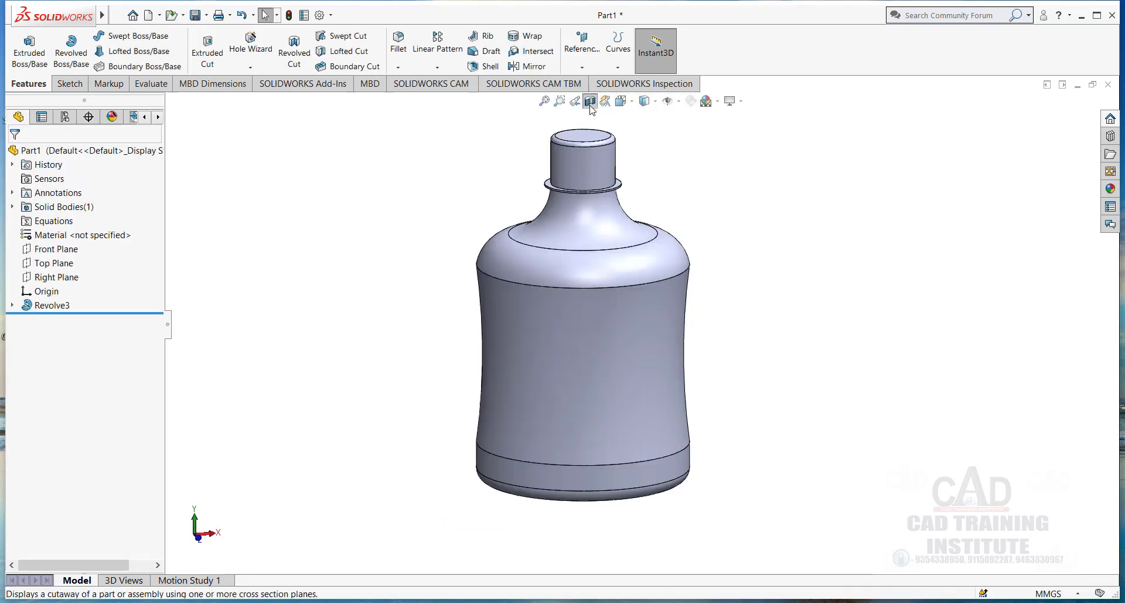
Shell the bottle with a 1 mm wall thickness, removing the flat top face of the neck.
middle_click_drag(689, 328, 674, 402)
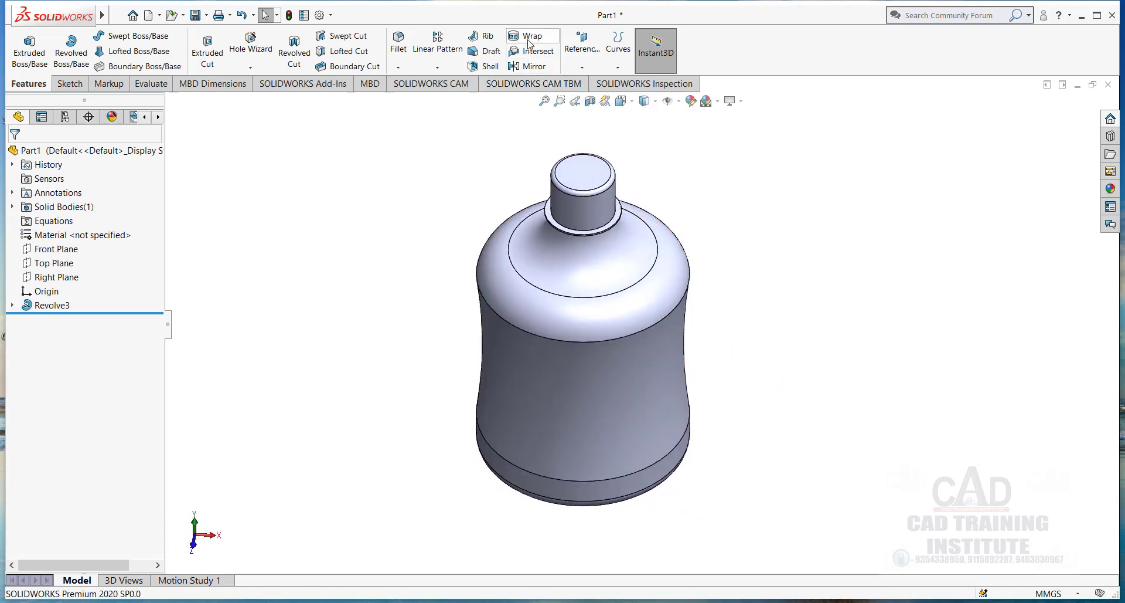
left_click(484, 67)
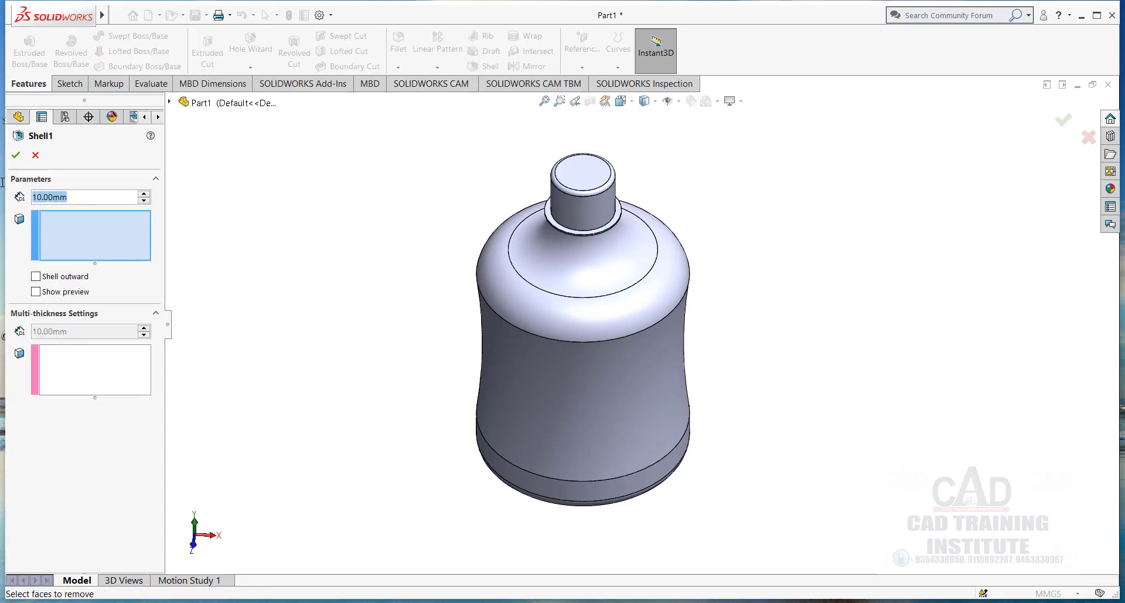
type("1")
key("Return")
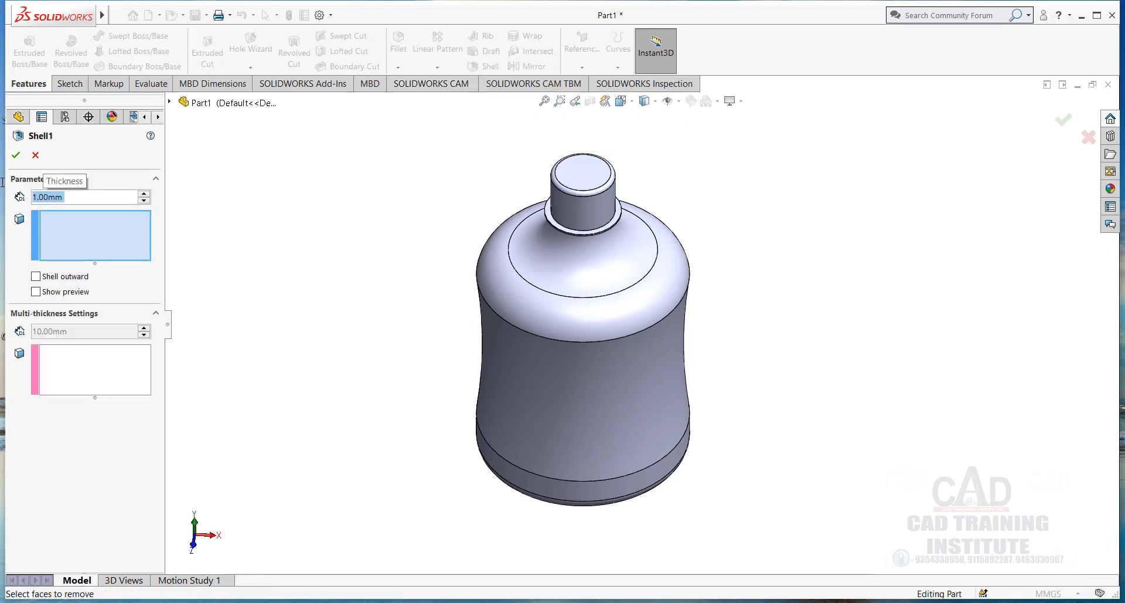
left_click(83, 236)
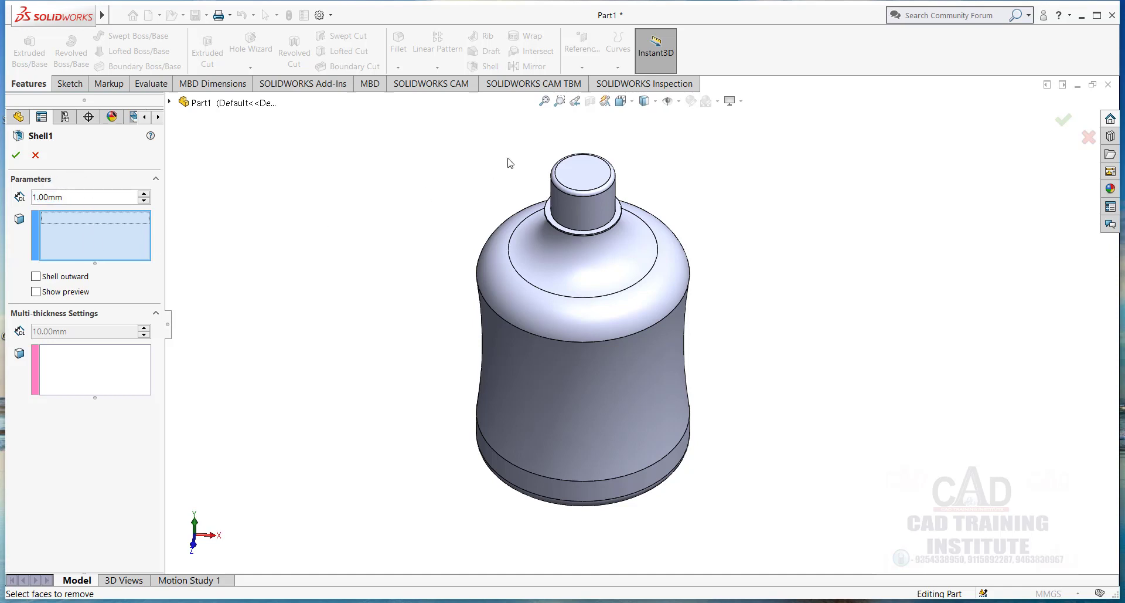
left_click(582, 183)
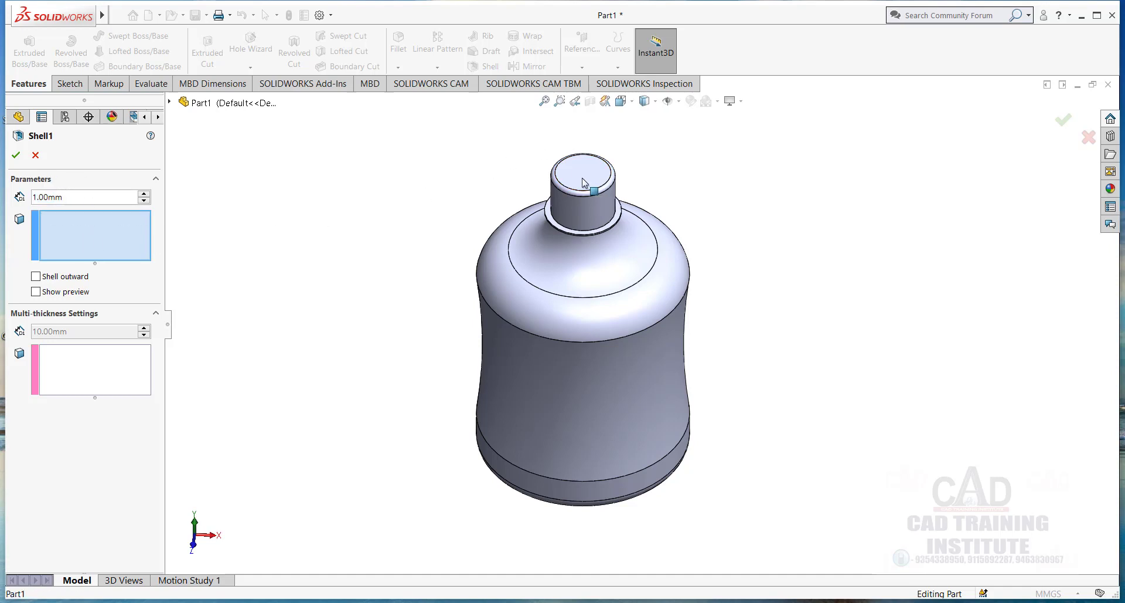
left_click(15, 157)
Cut the shelled bottle with a section view on the Front Plane and examine the wall at the neck opening.
middle_click_drag(409, 312, 428, 252)
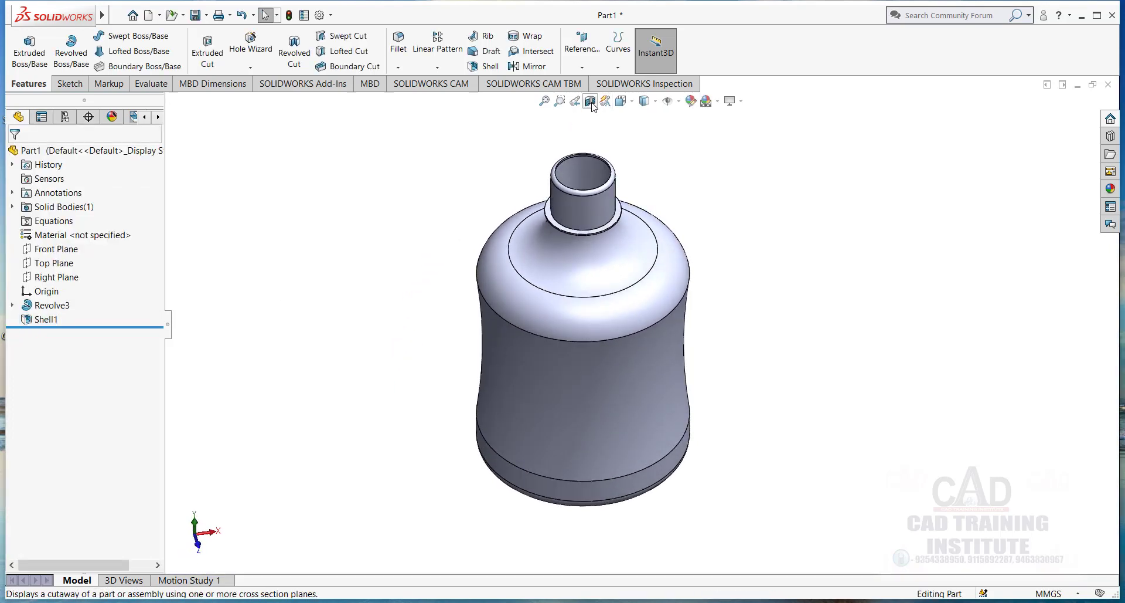
left_click(590, 109)
middle_click_drag(751, 306, 639, 258)
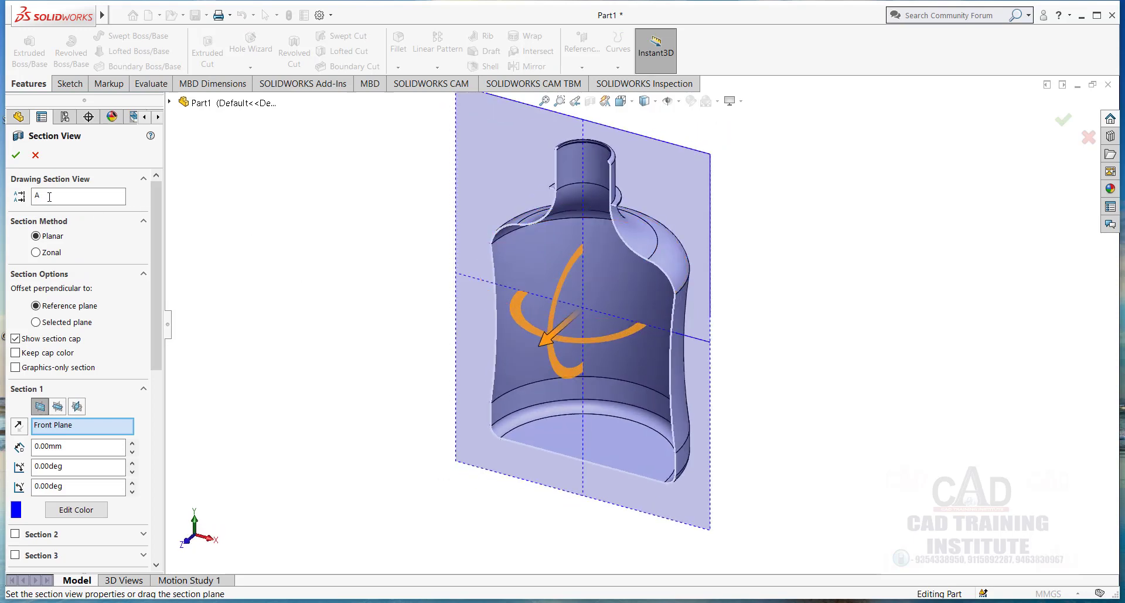
left_click(15, 156)
middle_click_drag(296, 296, 636, 137)
scroll(627, 140, "down", 10)
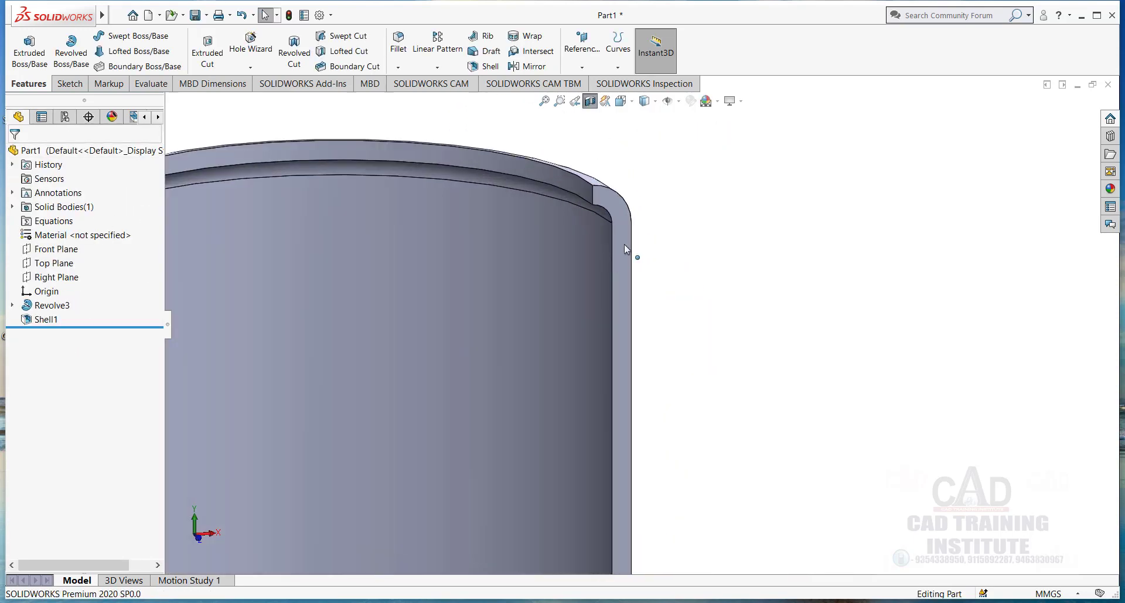
scroll(637, 243, "up", 10)
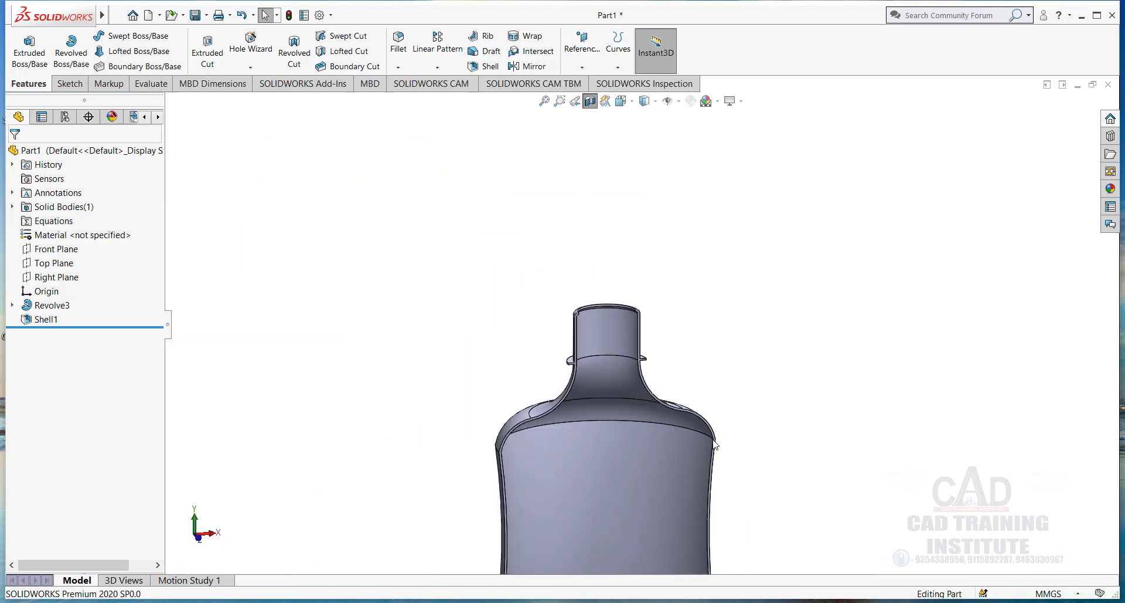
Examine the side walls and base of the sectioned bottle up close, and close the section view.
scroll(695, 461, "down", 4)
scroll(511, 356, "up", 6)
scroll(678, 508, "down", 2)
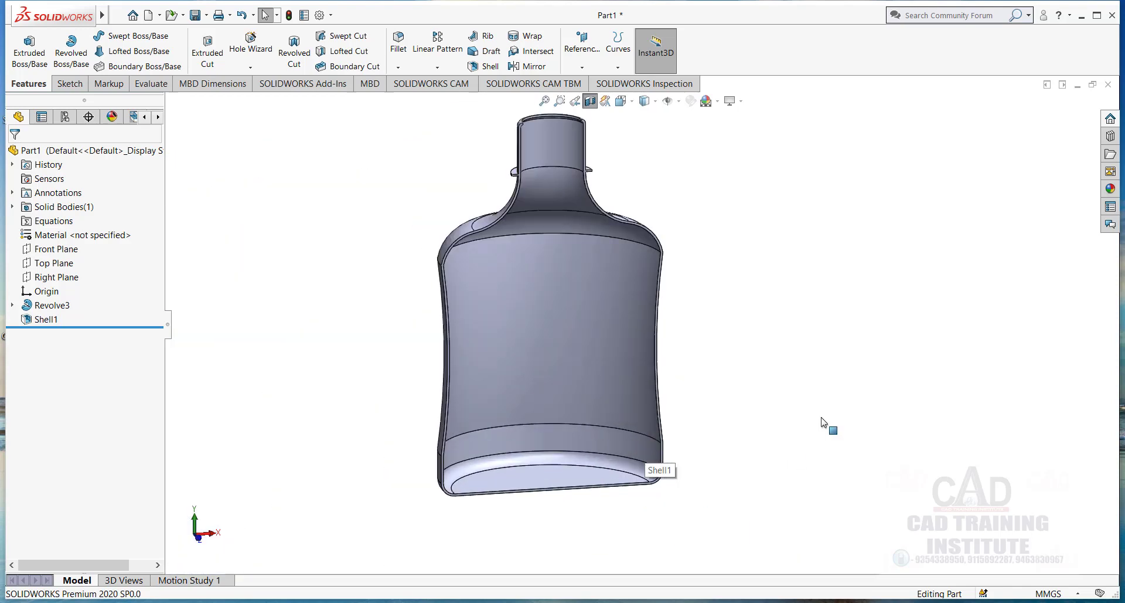
middle_click_drag(813, 403, 785, 426)
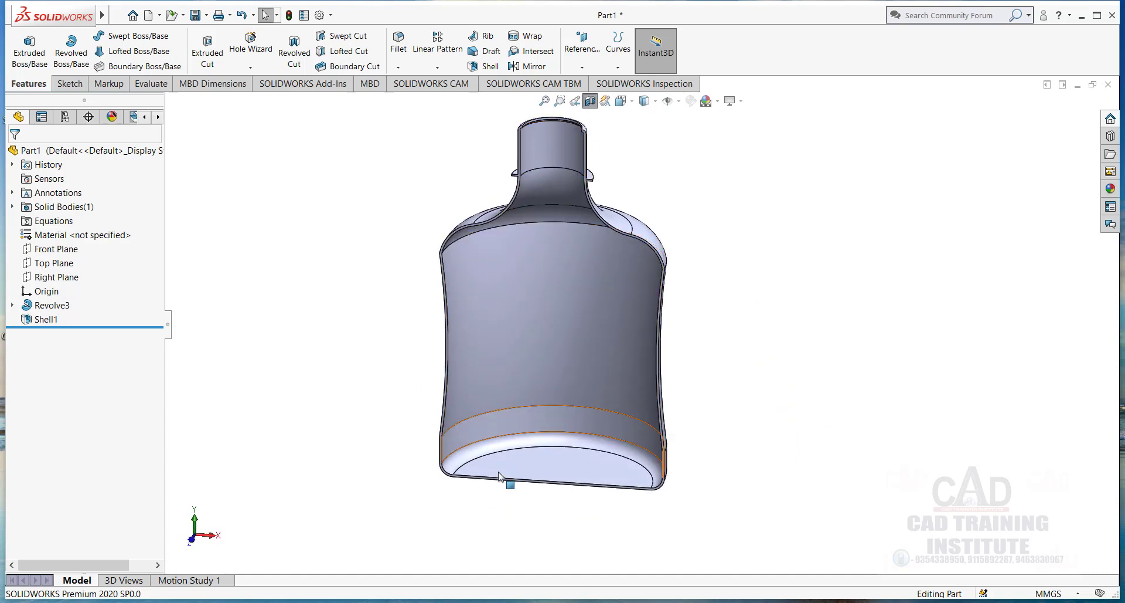
scroll(501, 482, "down", 3)
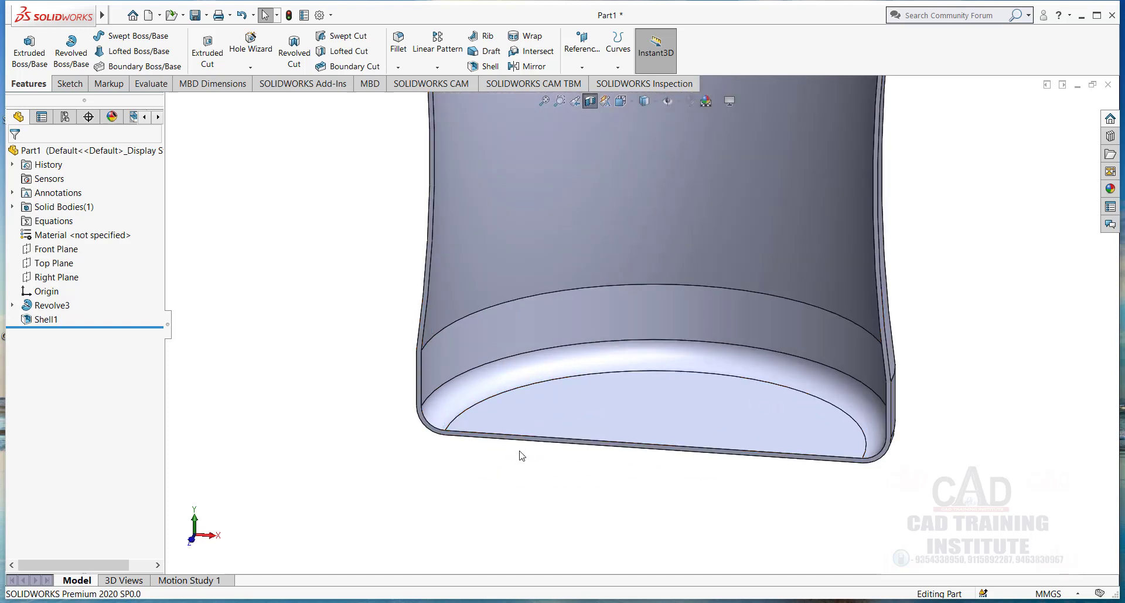
scroll(520, 459, "up", 6)
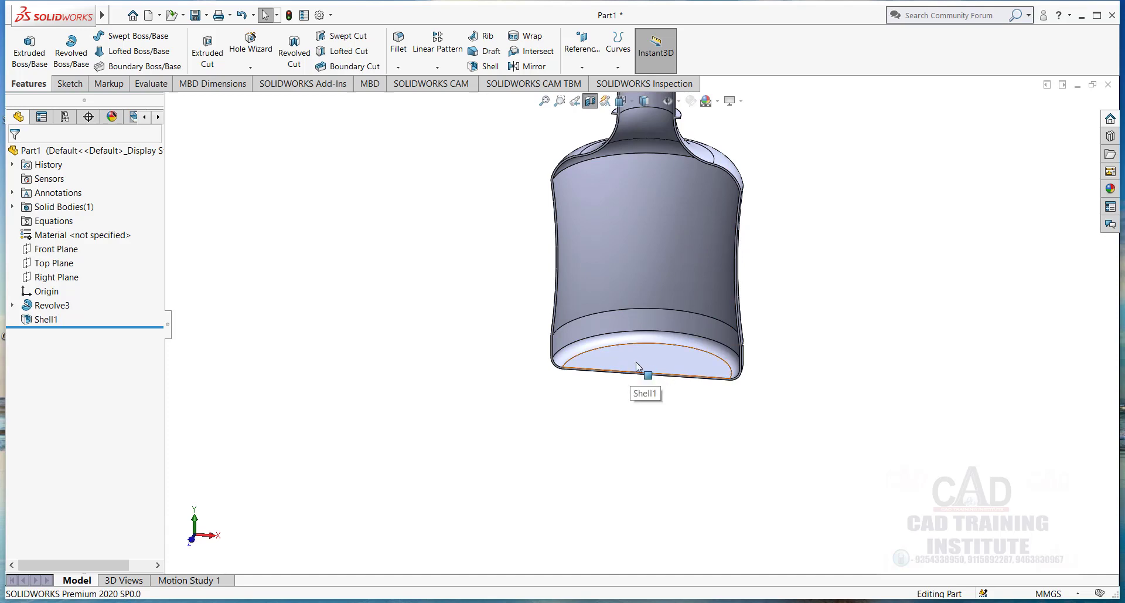
scroll(613, 392, "up", 4)
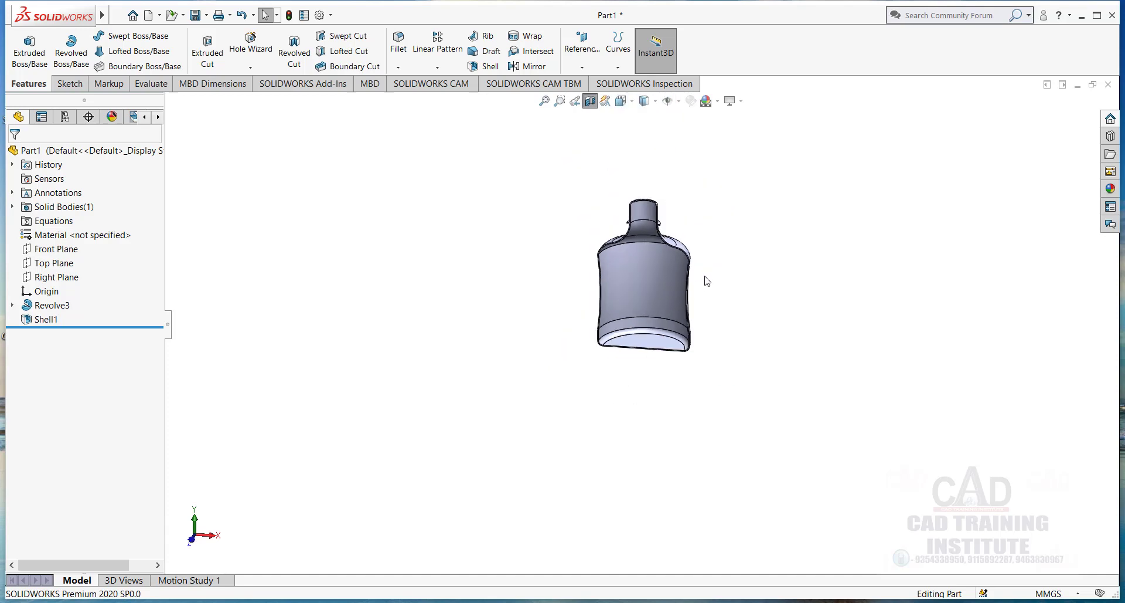
scroll(706, 281, "up", 2)
left_click(590, 101)
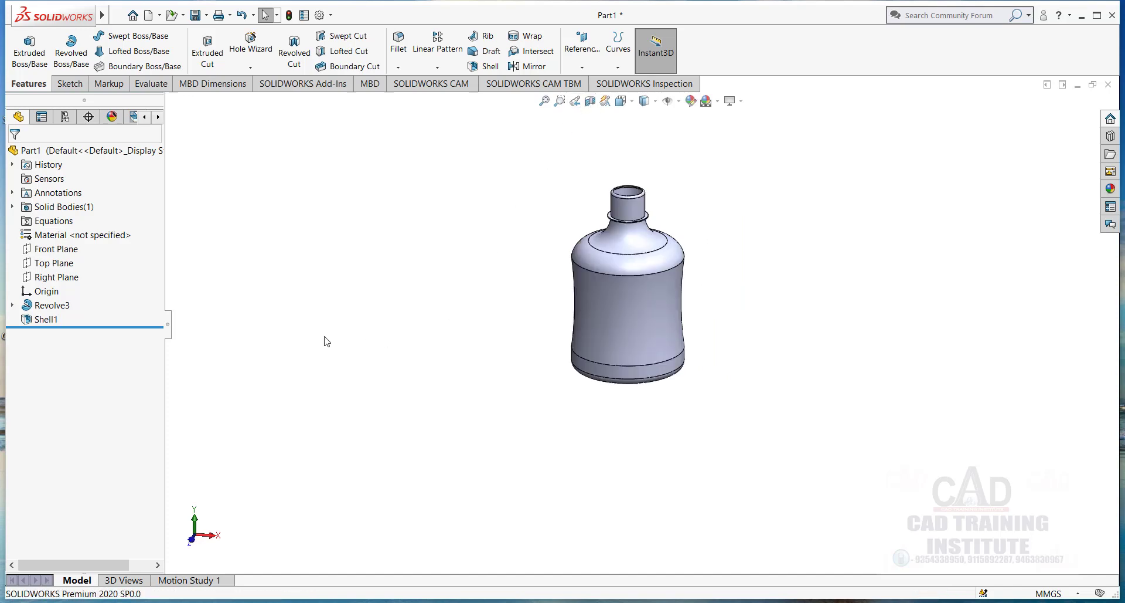
Edit the shell so that it also removes the flat bottom face of the bottle.
right_click(50, 321)
left_click(61, 287)
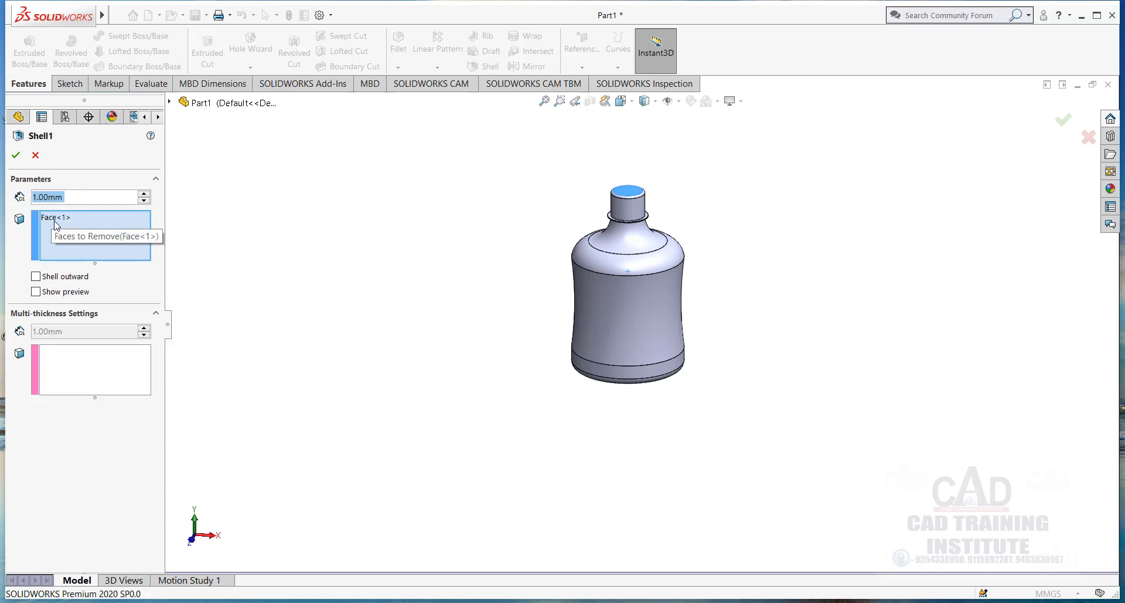
middle_click_drag(475, 379, 597, 354)
left_click(635, 369)
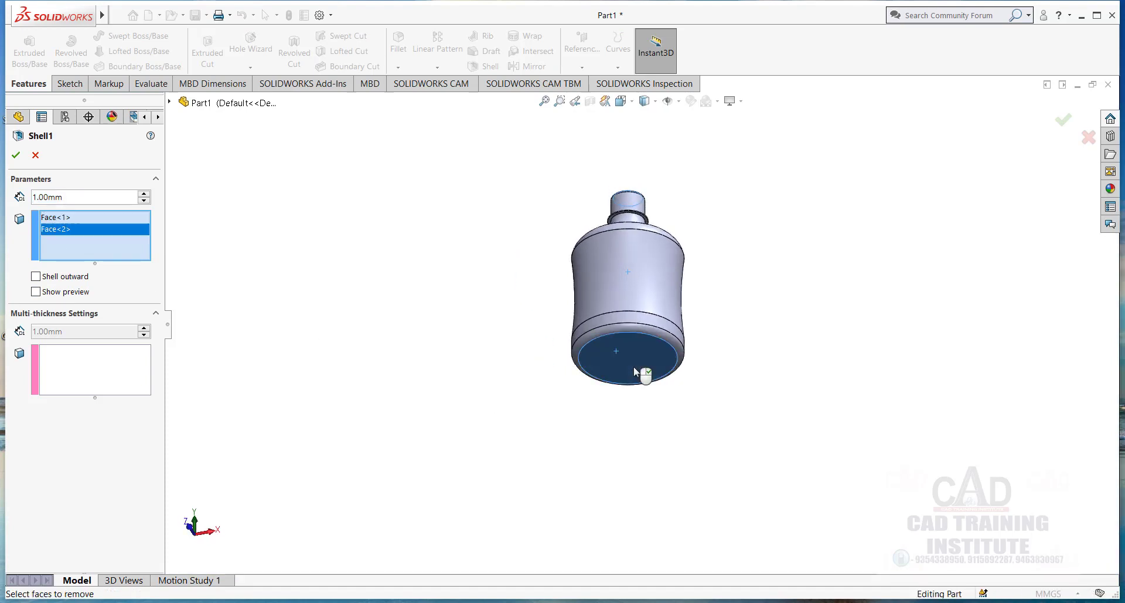
left_click(16, 156)
middle_click_drag(495, 467, 491, 602)
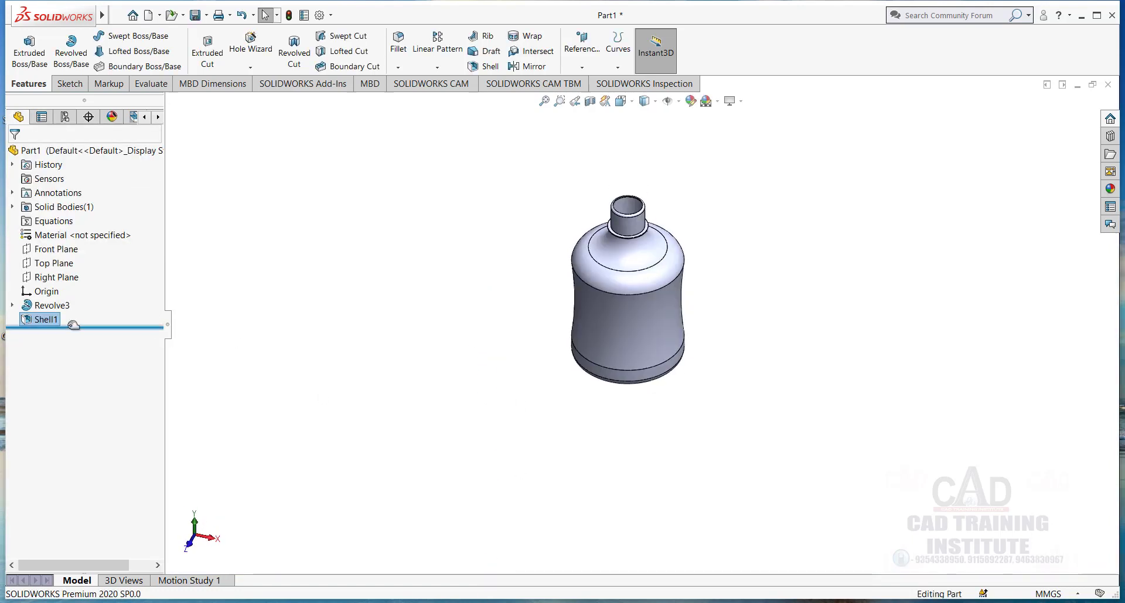
Edit the shell to take both the bottom face and the top neck face out of its faces to remove.
right_click(46, 320)
left_click(63, 283)
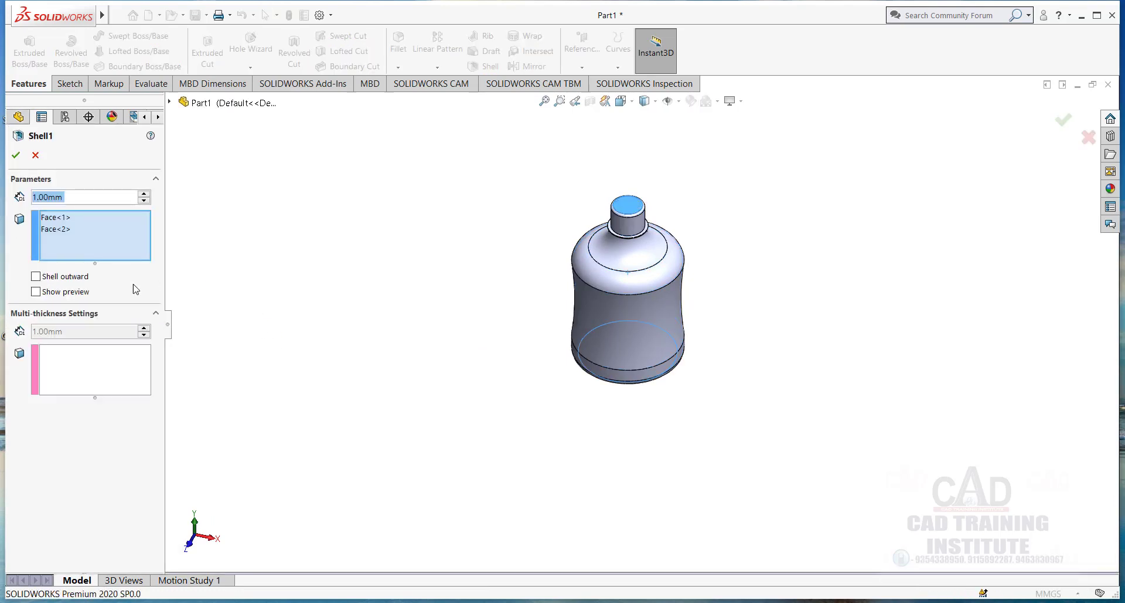
right_click(54, 230)
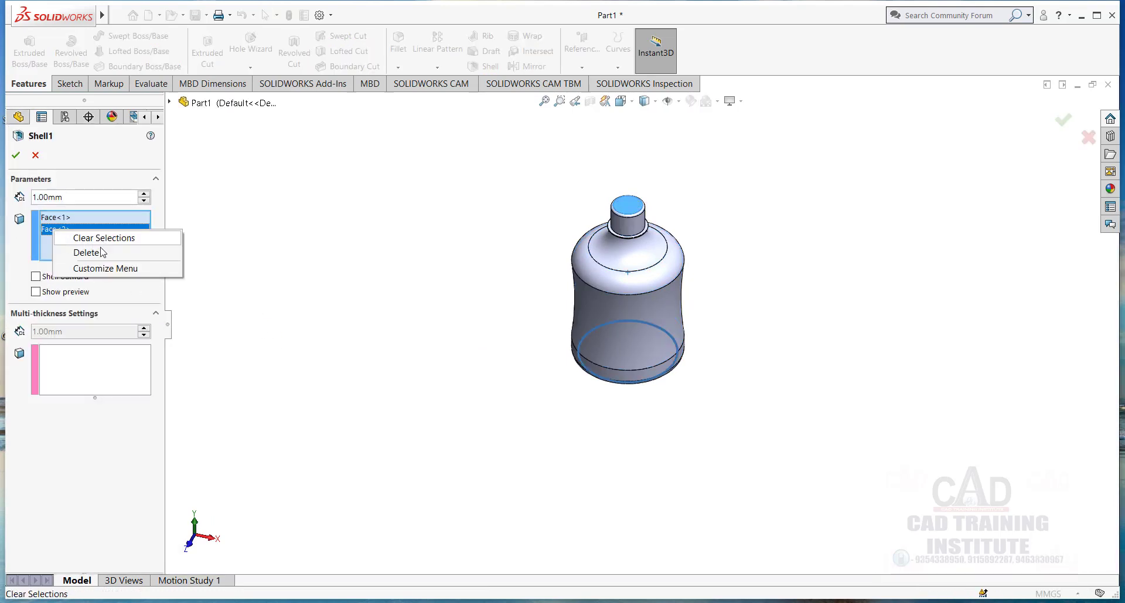
left_click(97, 254)
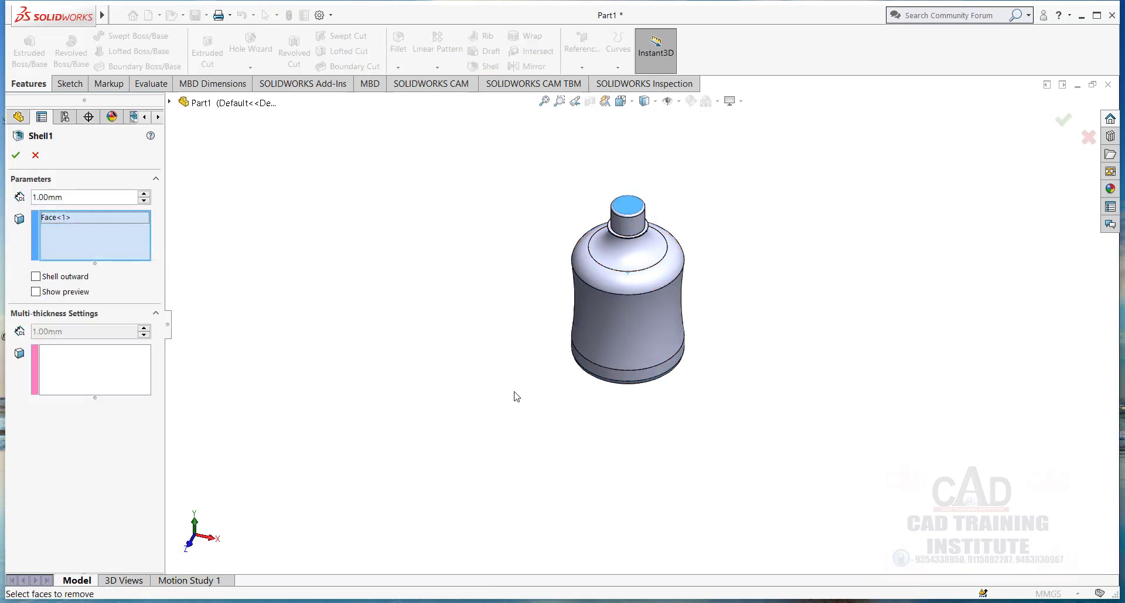
scroll(583, 223, "down", 5)
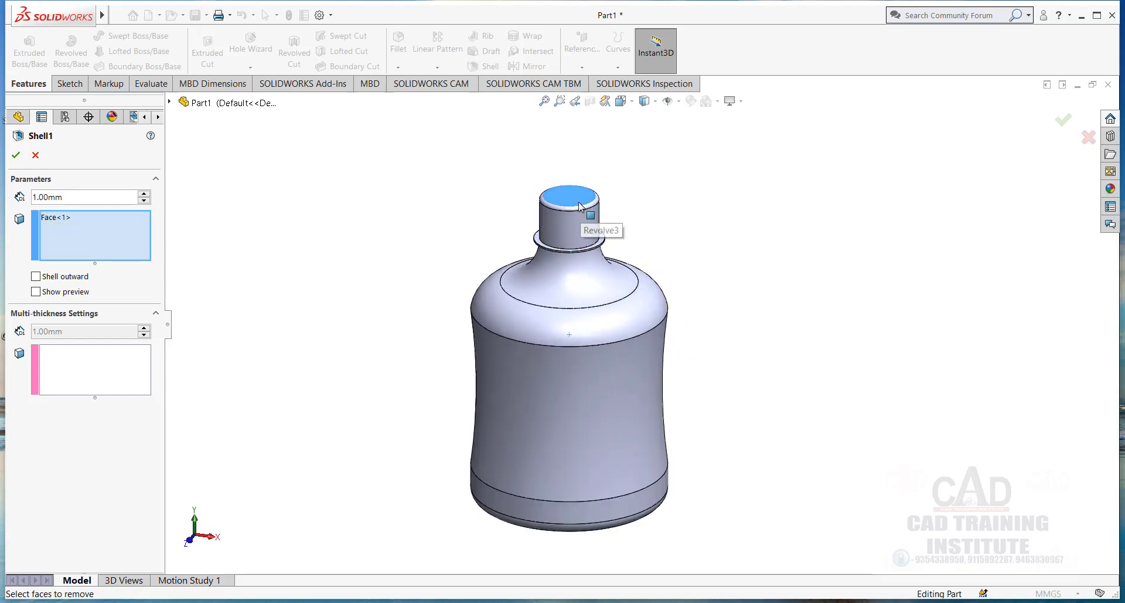
right_click(59, 230)
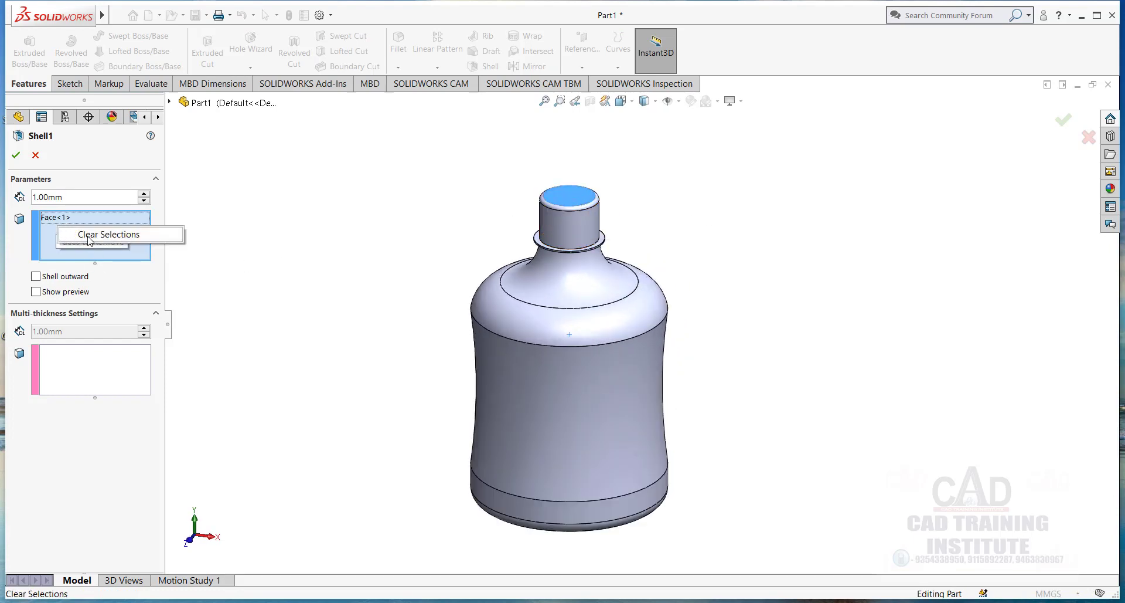
left_click(73, 235)
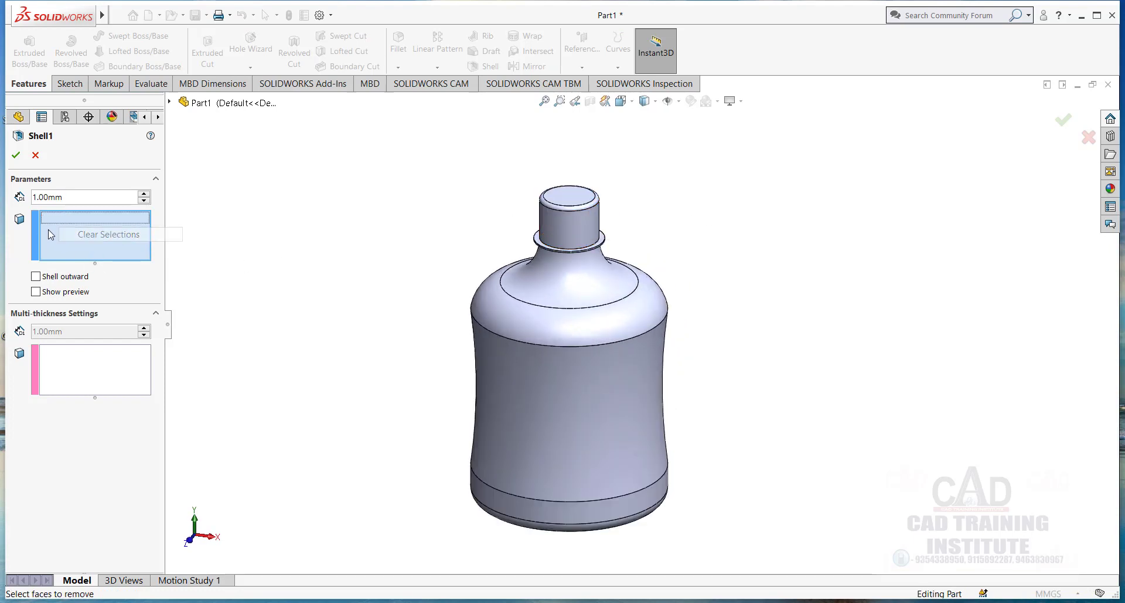
left_click(16, 155)
Inspect the closed hollow bottle with a section view on the Front Plane, close the section and show the isometric view.
middle_click_drag(439, 236, 632, 372)
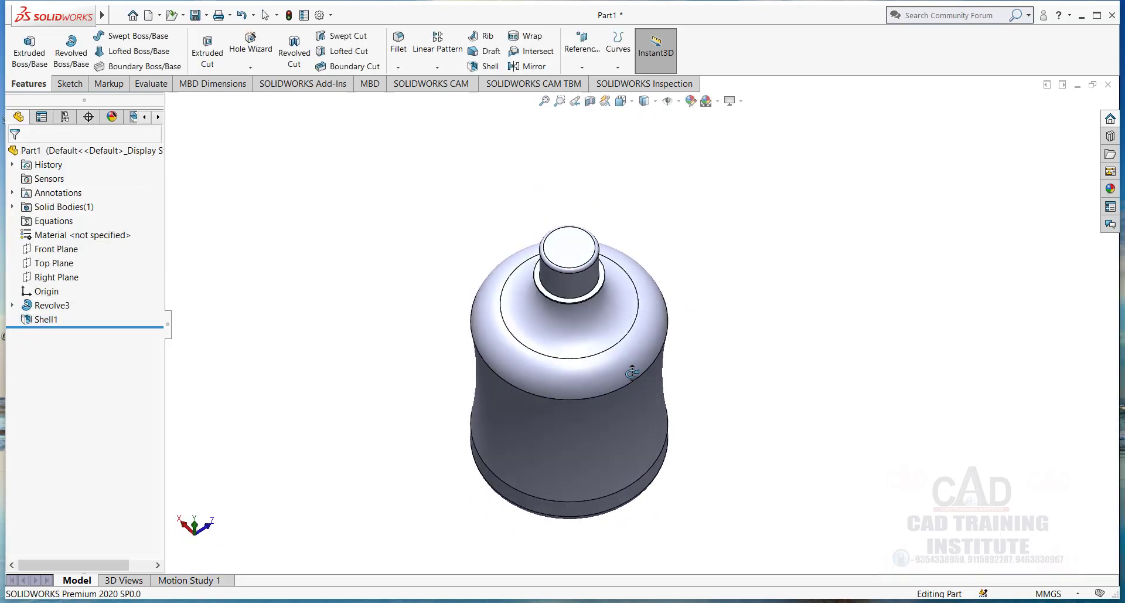
left_click(591, 102)
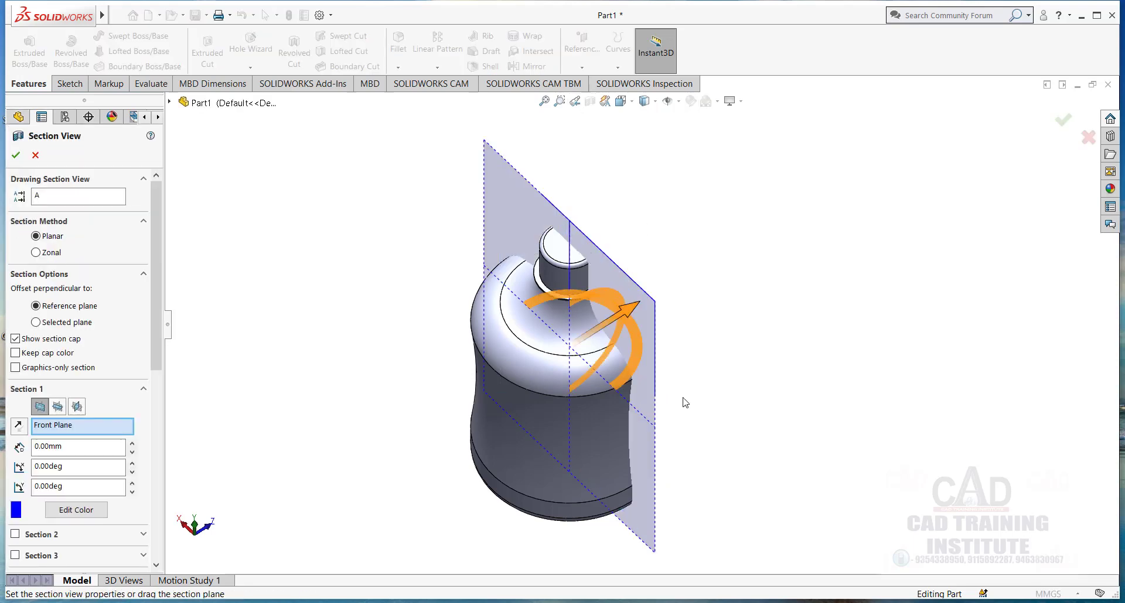
middle_click_drag(685, 402, 477, 259)
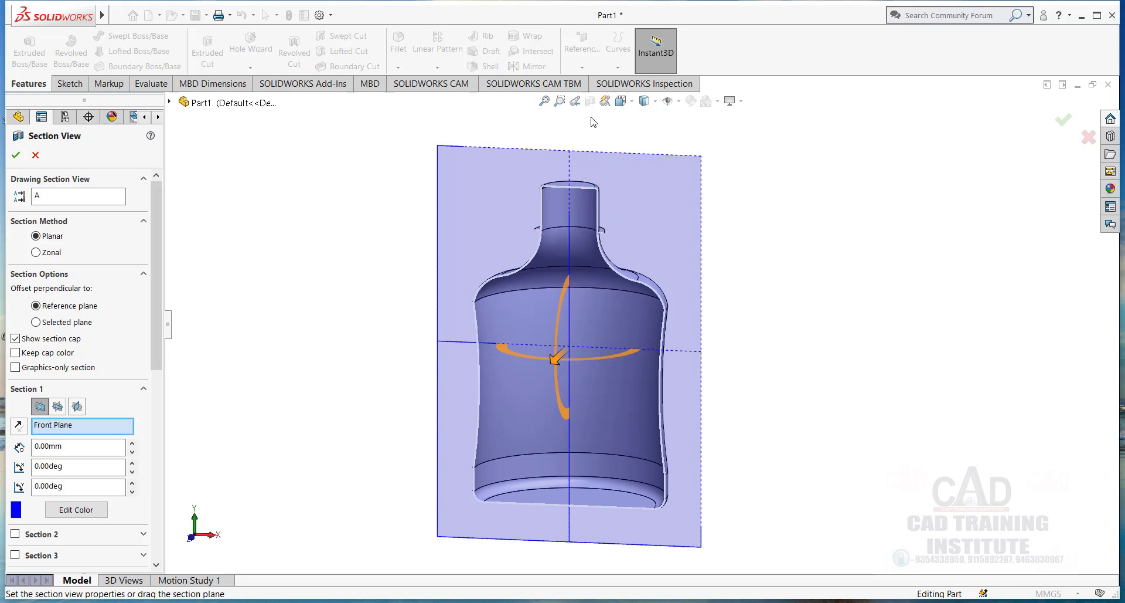
left_click(621, 101)
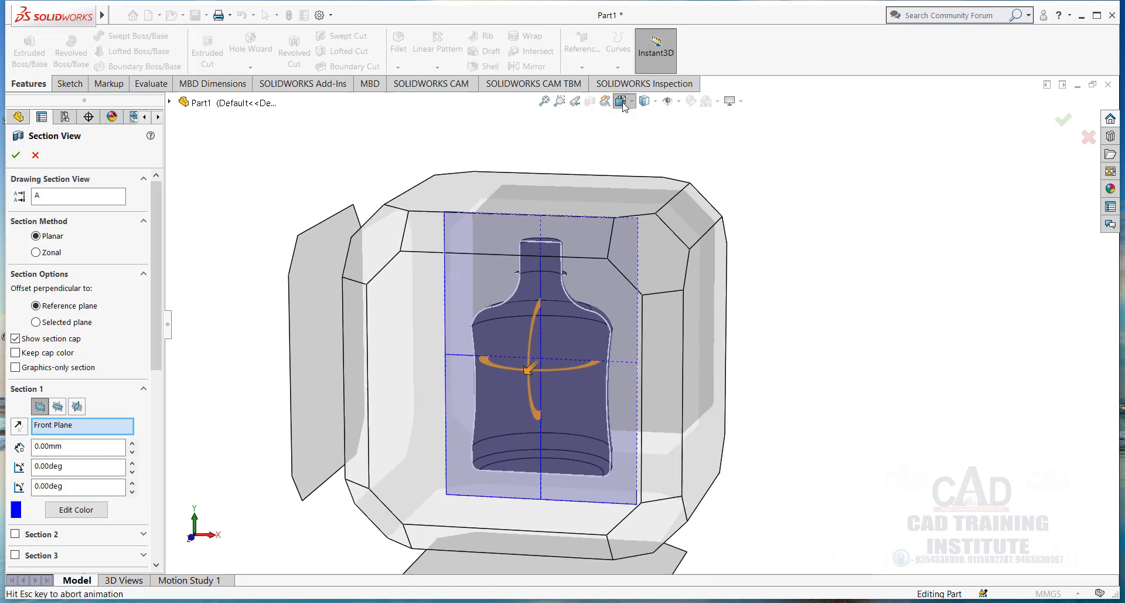
left_click(36, 158)
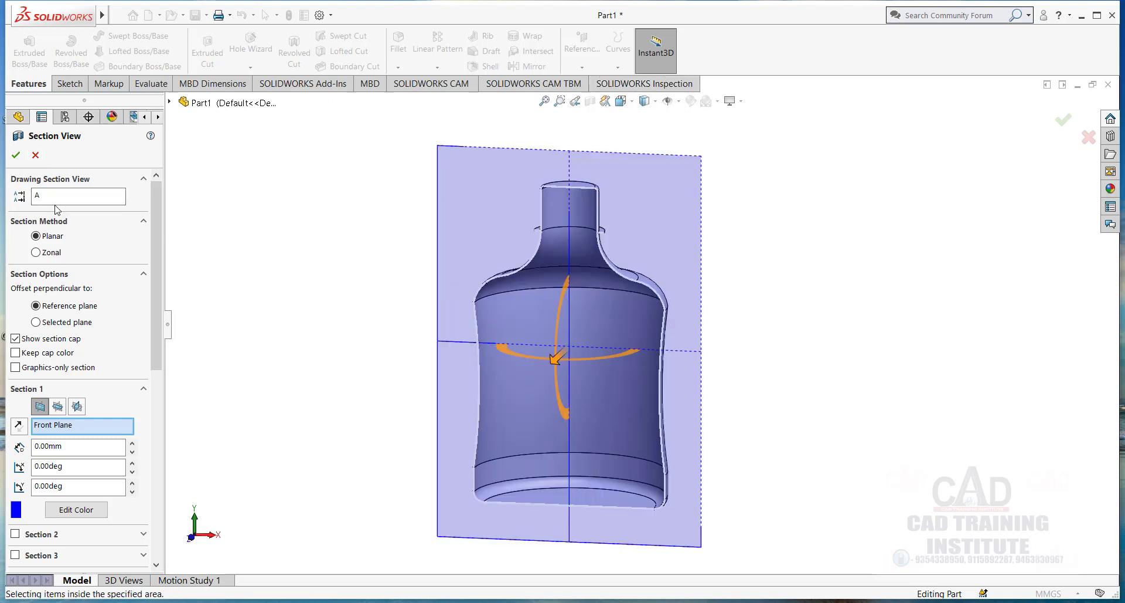
left_click(18, 157)
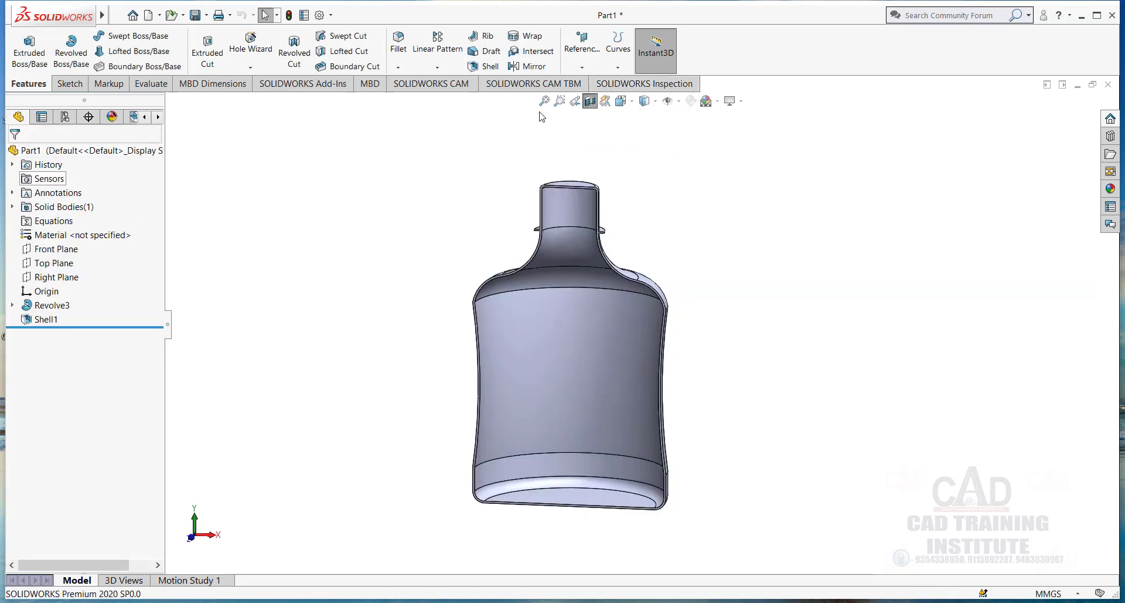
left_click(591, 103)
key("ctrl+7")
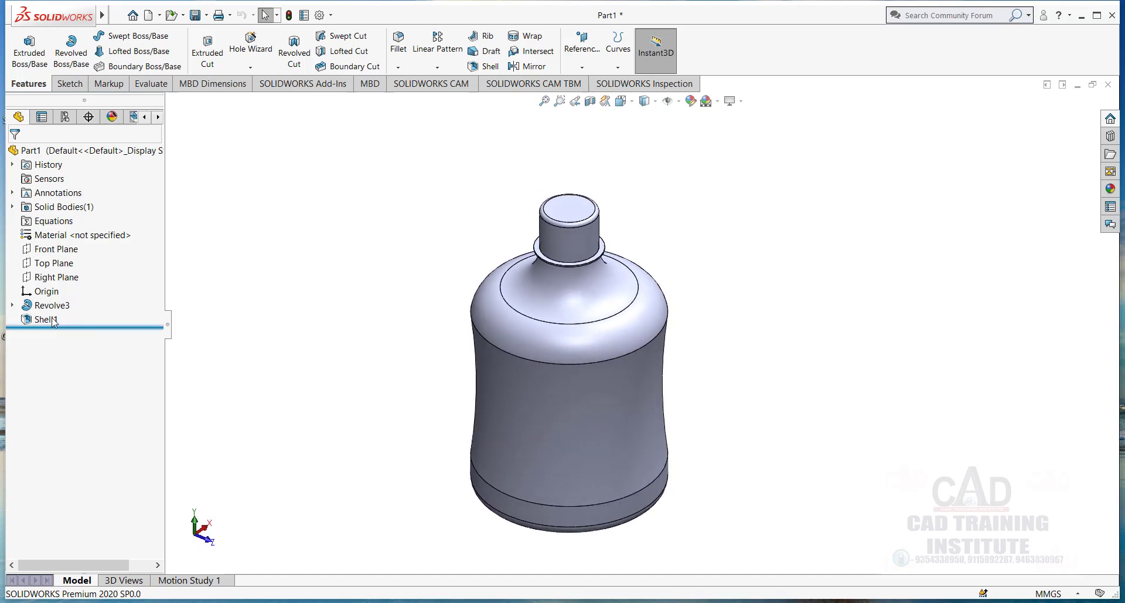
Edit the shell to remove the top neck face and shell outward, with the preview shown.
right_click(47, 319)
left_click(56, 288)
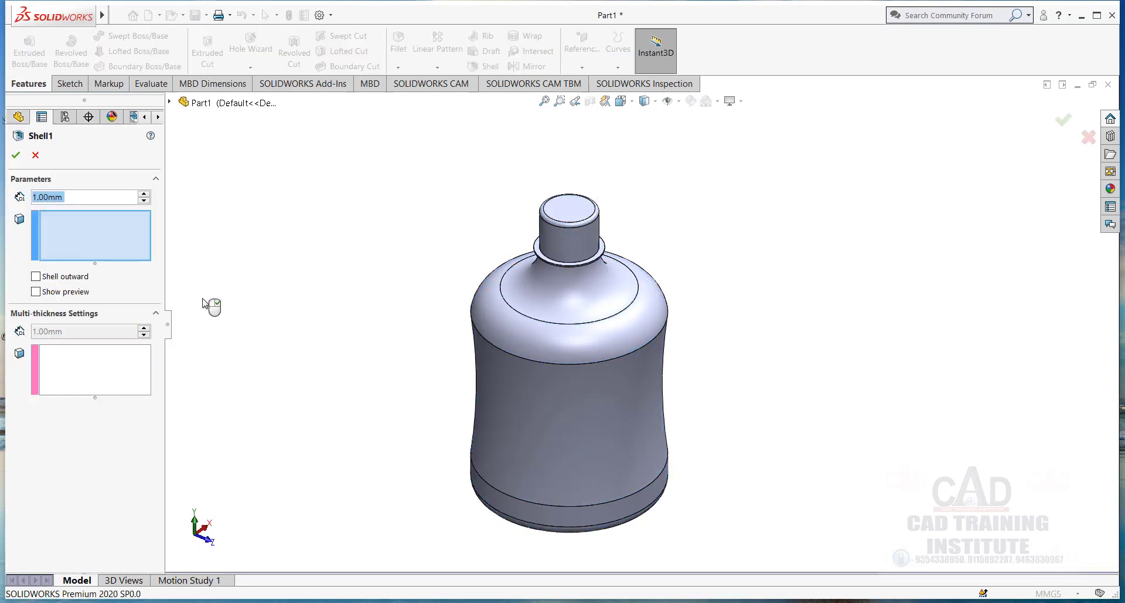
key("ctrl+3")
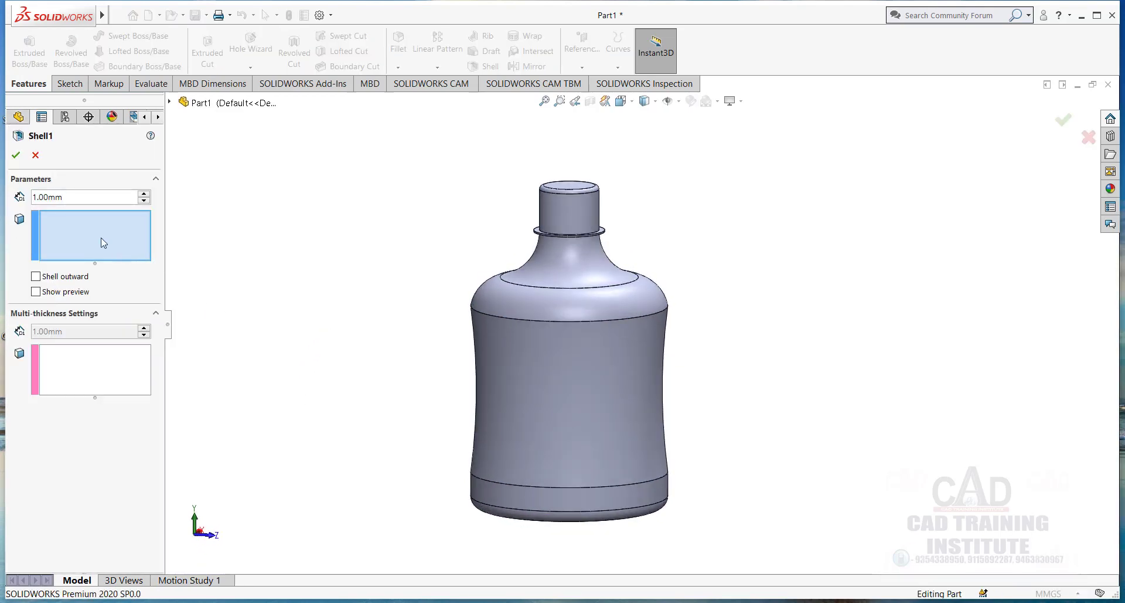
left_click(86, 231)
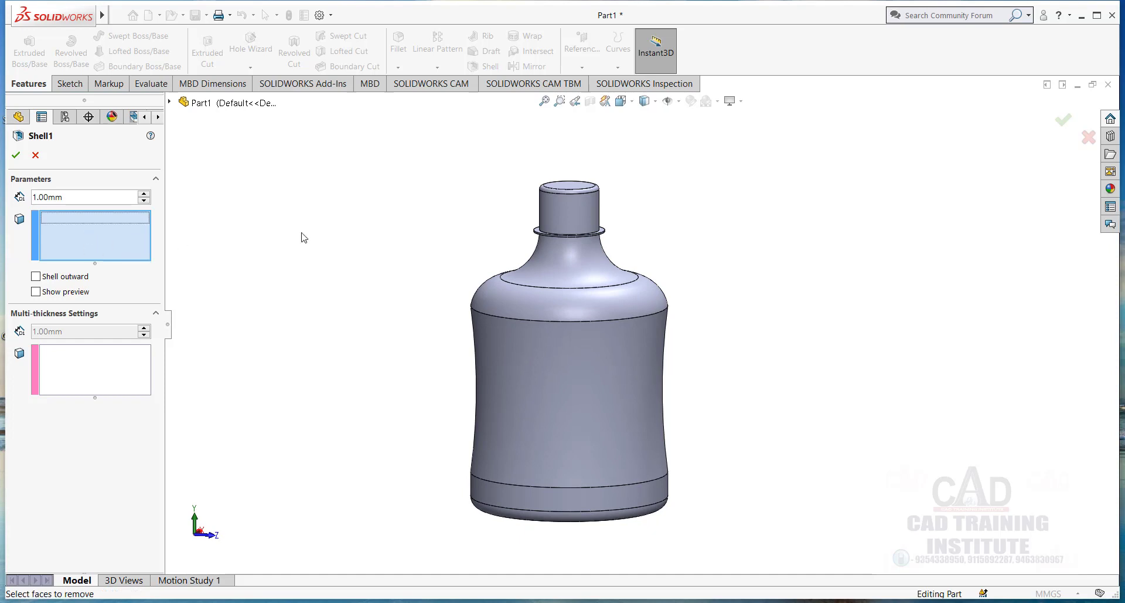
left_click(574, 192)
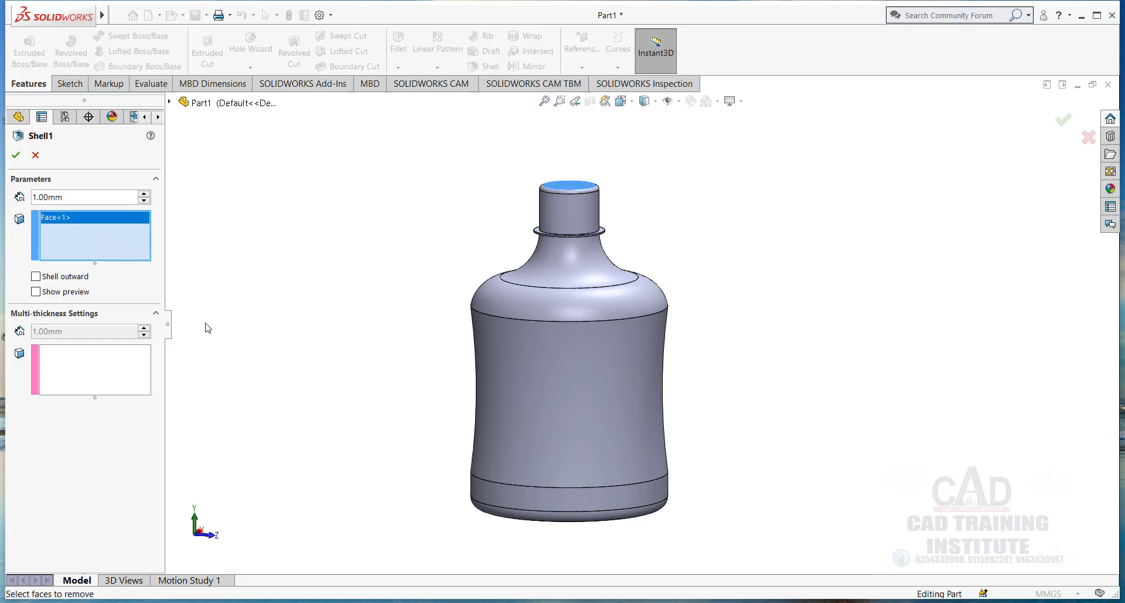
left_click(36, 291)
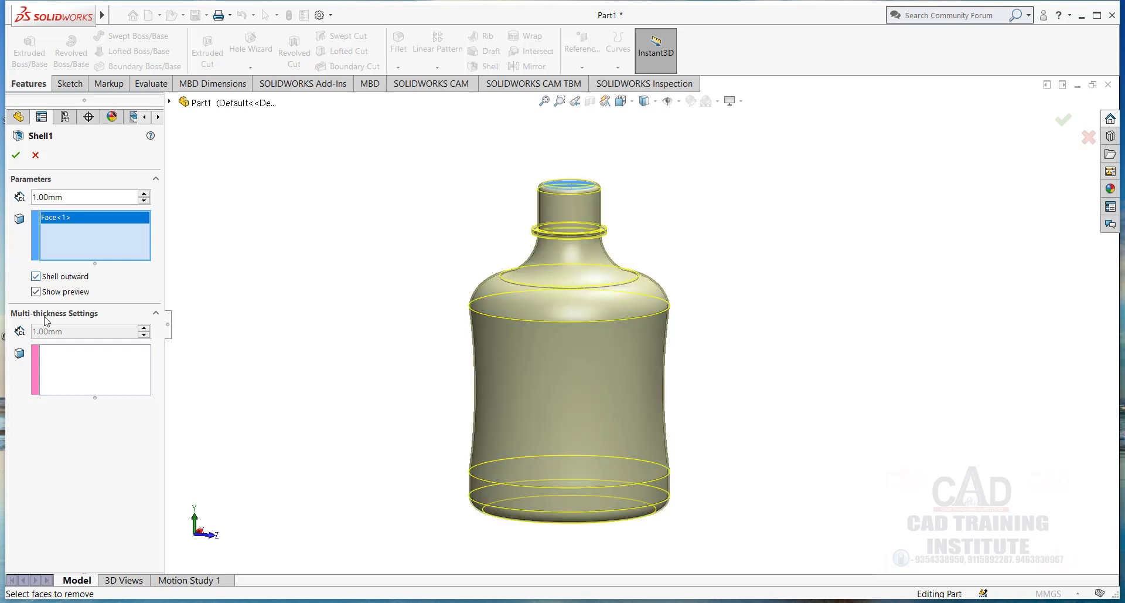
Add the flat bottom face, the base fillet and the band above it as multi-thickness faces and try a 3 mm thickness.
left_click(72, 367)
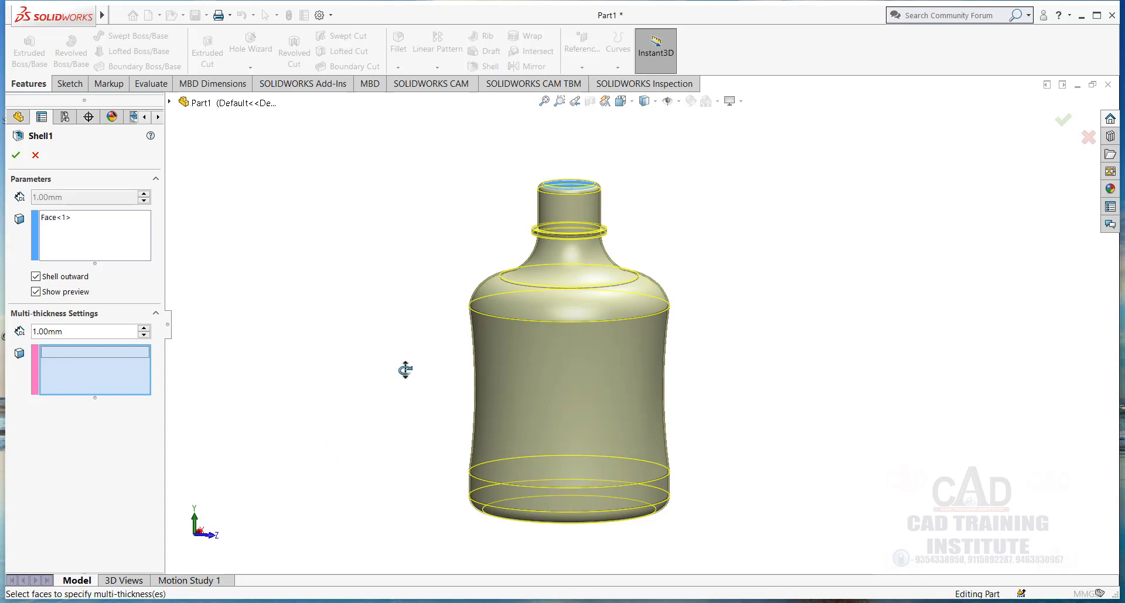
middle_click_drag(405, 371, 615, 442)
left_click(584, 455)
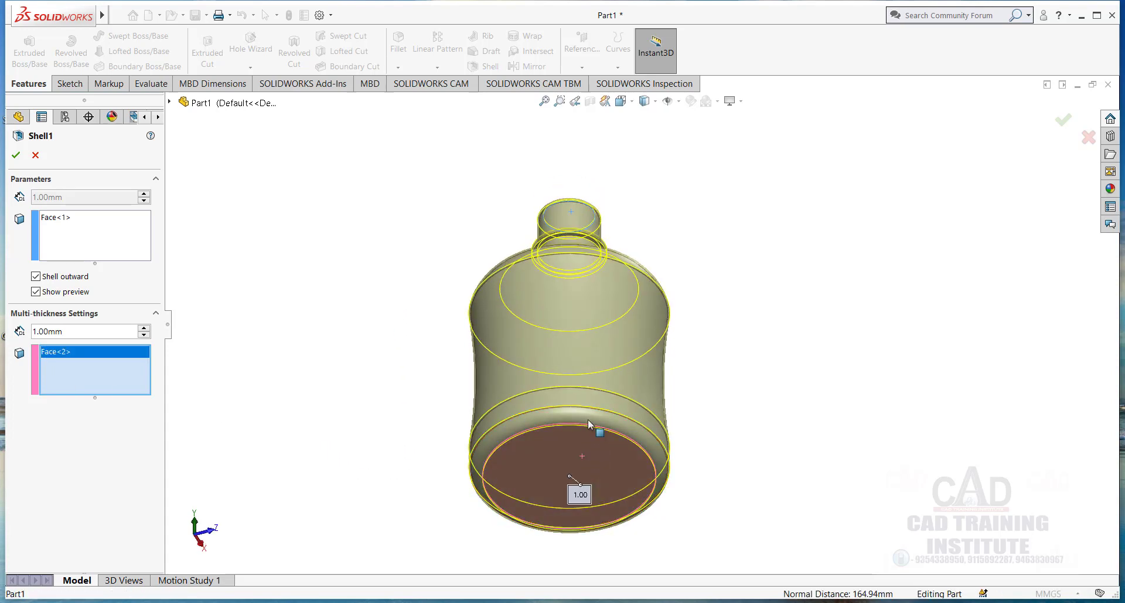
left_click(589, 420)
left_click(586, 402)
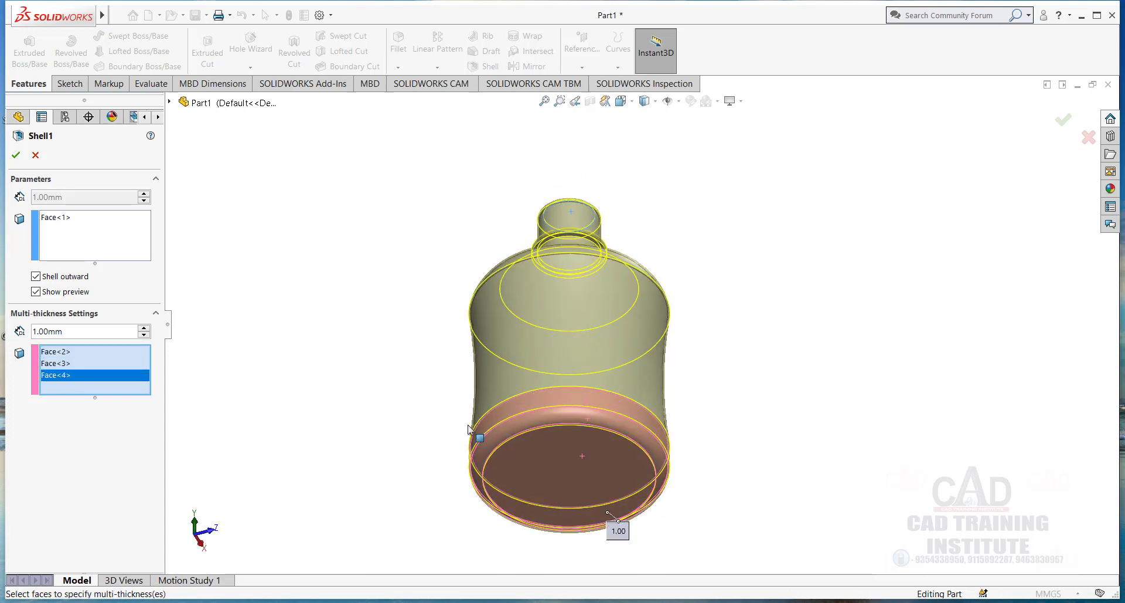
left_click_drag(66, 331, 2, 331)
type("3")
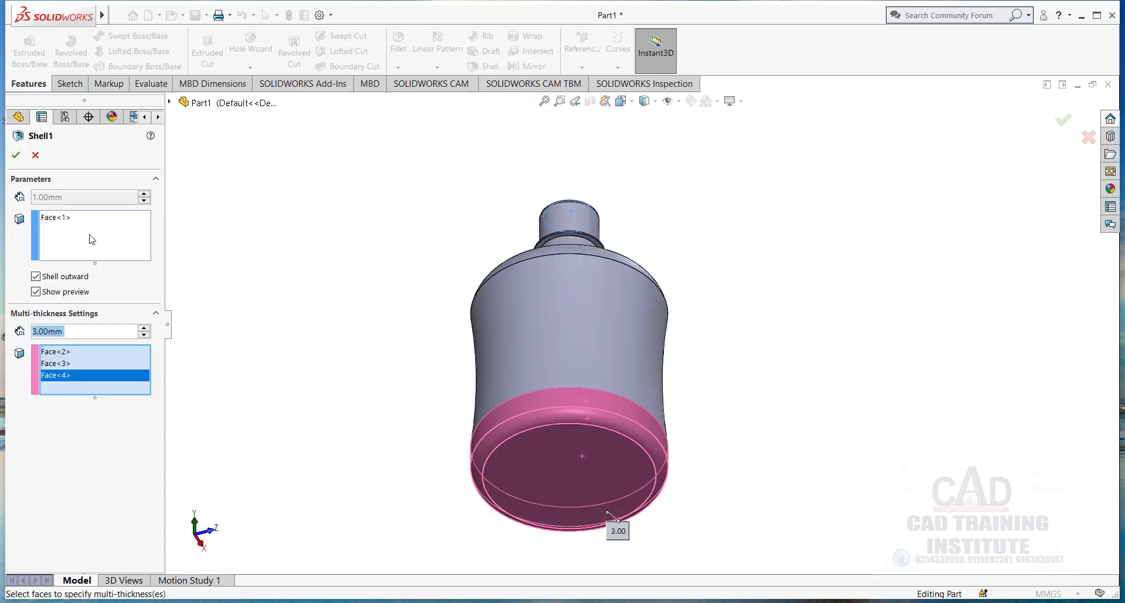
left_click(16, 156)
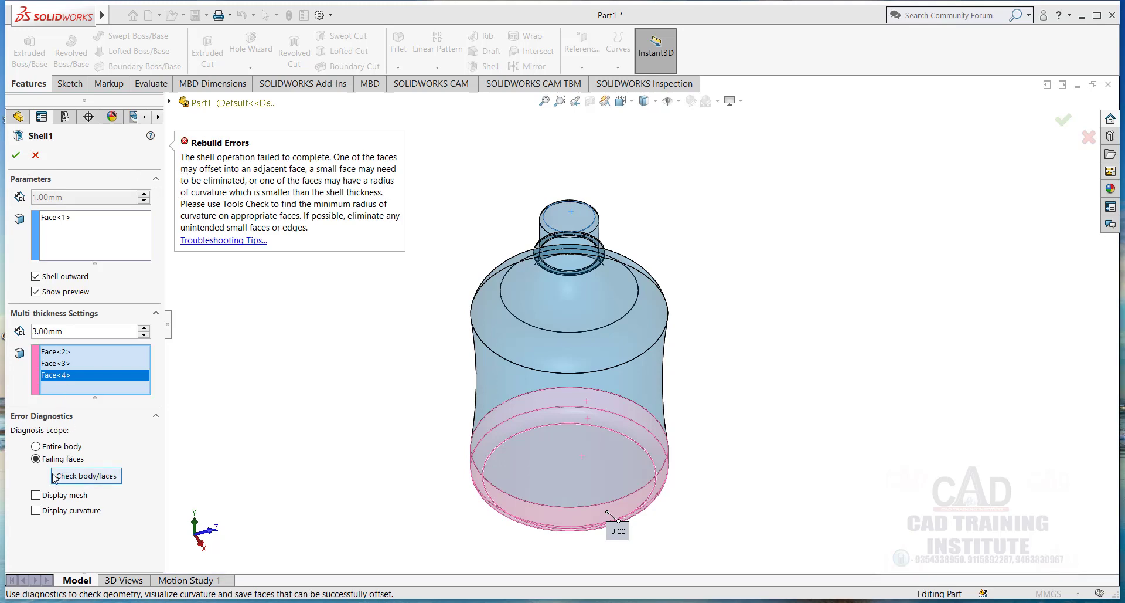
Set the multi-thickness value of the base faces to 2 mm and apply the shell.
double_click(68, 330)
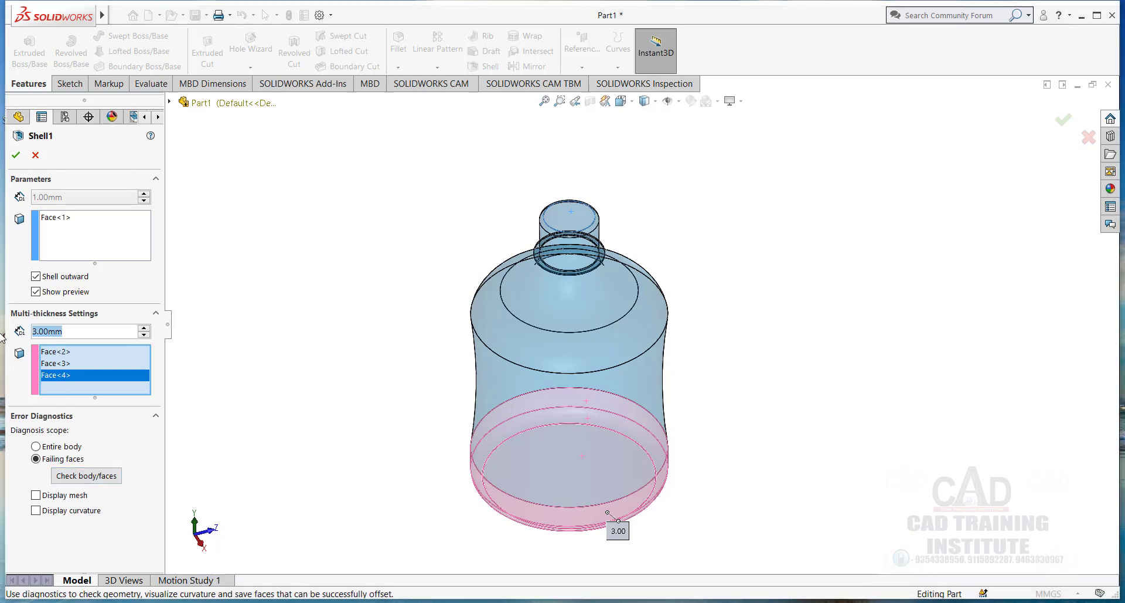
type("2")
key("Return")
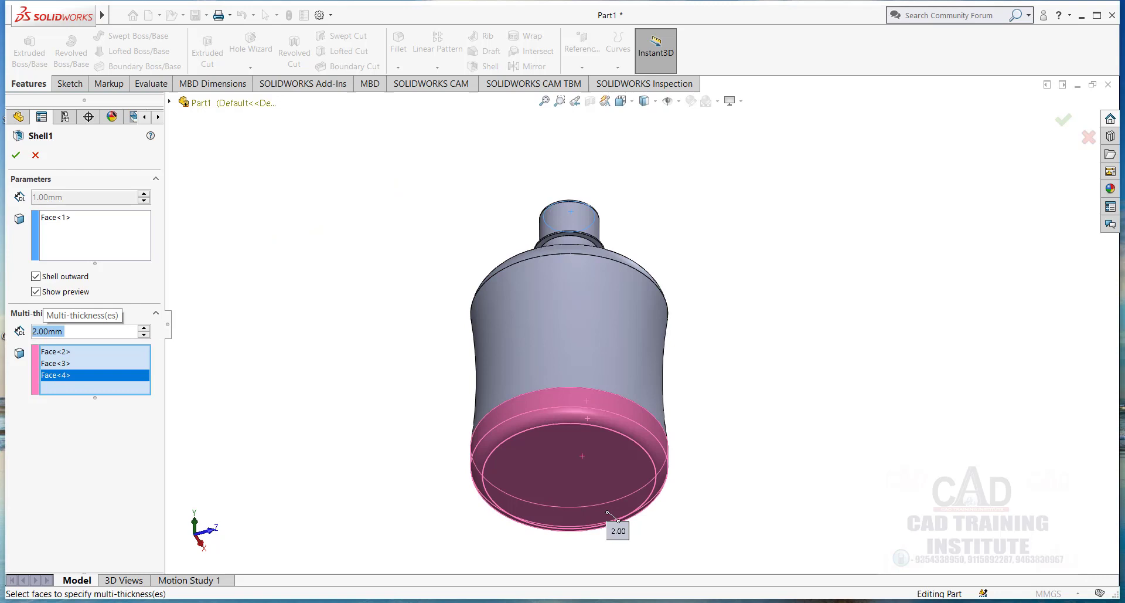
left_click(15, 156)
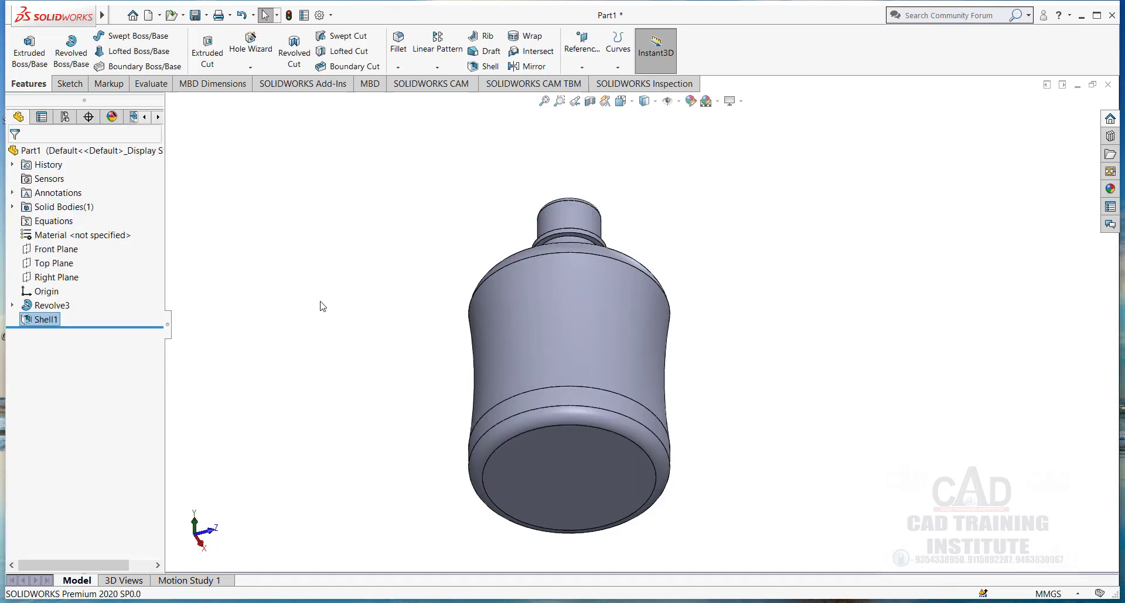
Section the bottle on the Front Plane, examine its lower wall and base thickness, and accept the section view.
left_click(591, 101)
middle_click_drag(674, 327, 503, 502)
scroll(518, 508, "down", 5)
scroll(529, 329, "up", 5)
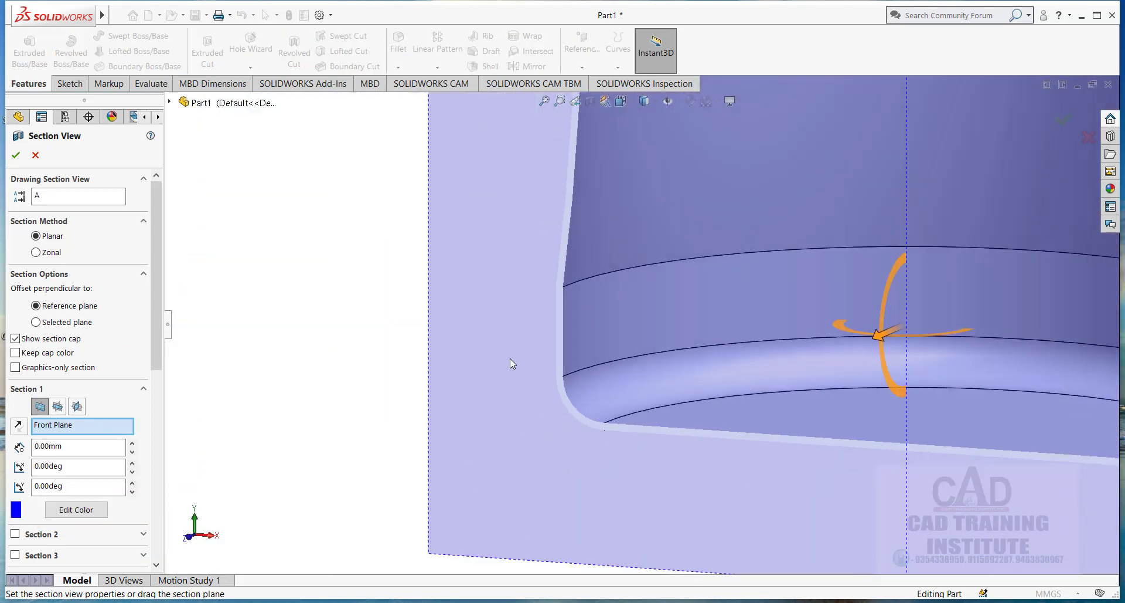
scroll(843, 173, "down", 3)
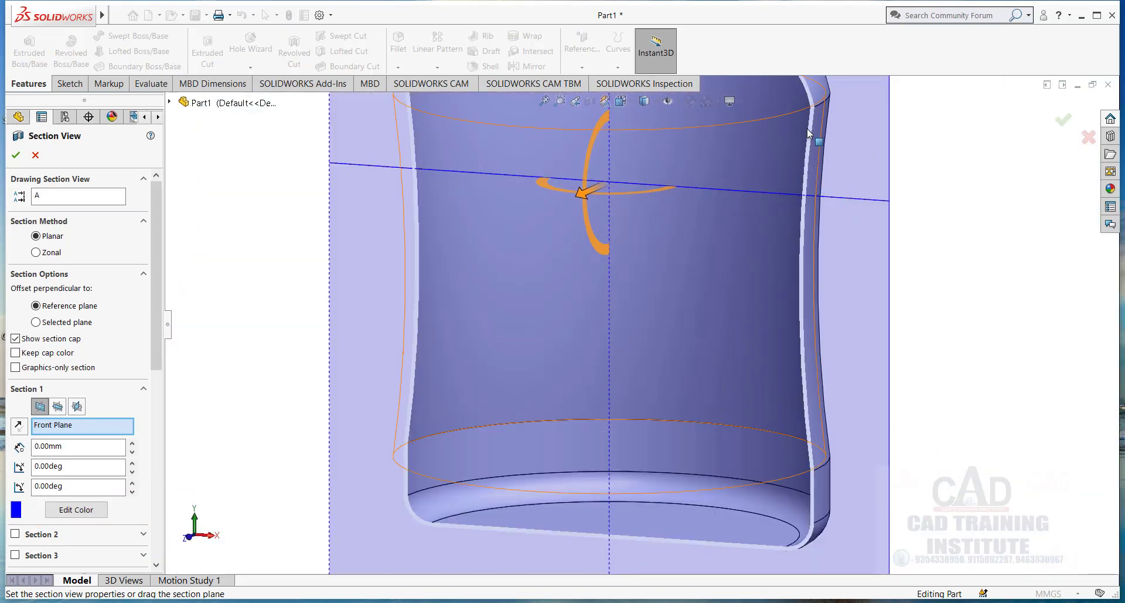
scroll(793, 530, "down", 2)
scroll(741, 502, "down", 4)
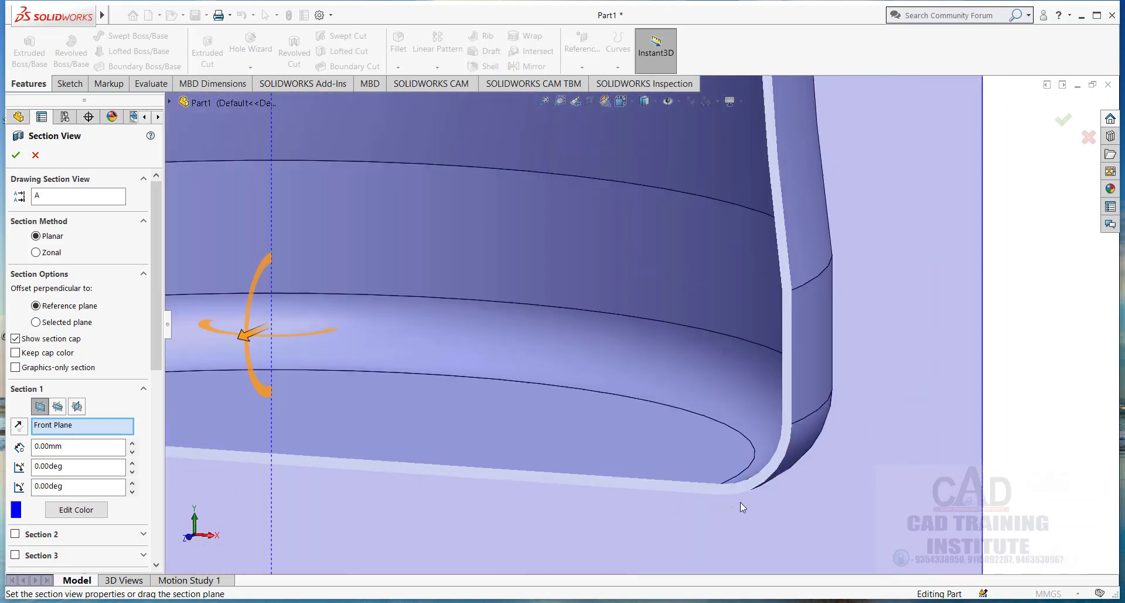
key("f")
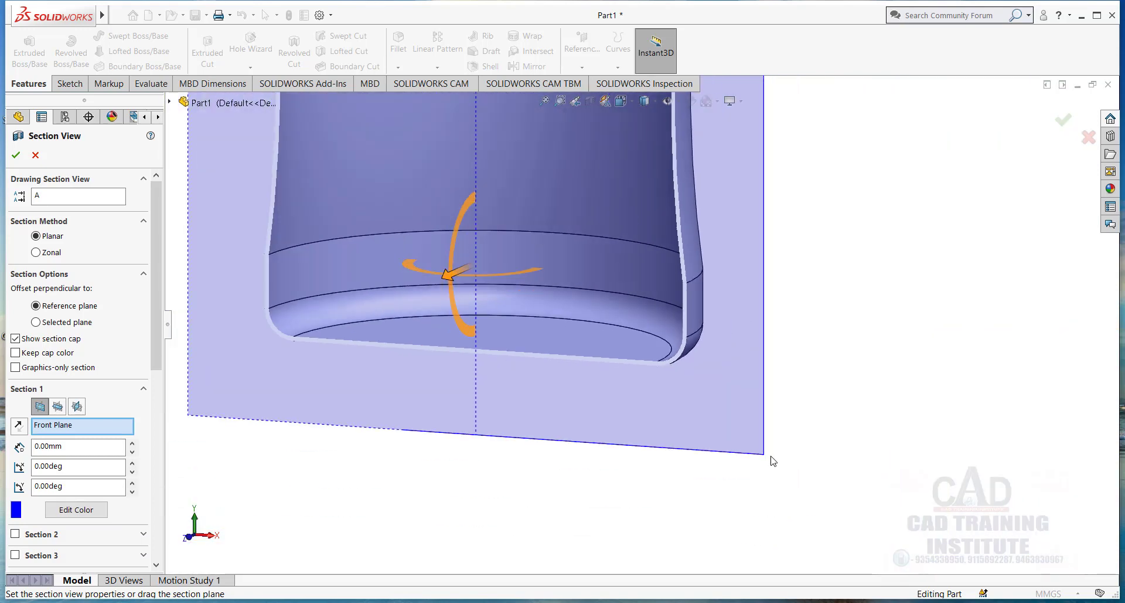
left_click(20, 158)
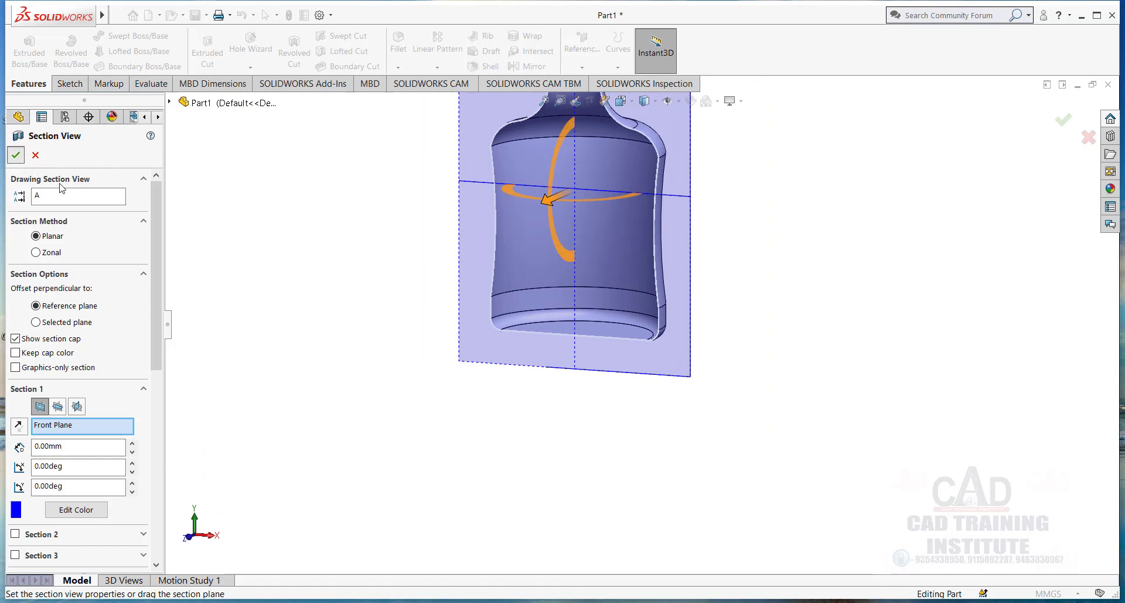
Examine the wall thickness at the neck, collar and base corner of the sectioned bottle up close.
middle_click_drag(534, 248, 518, 208)
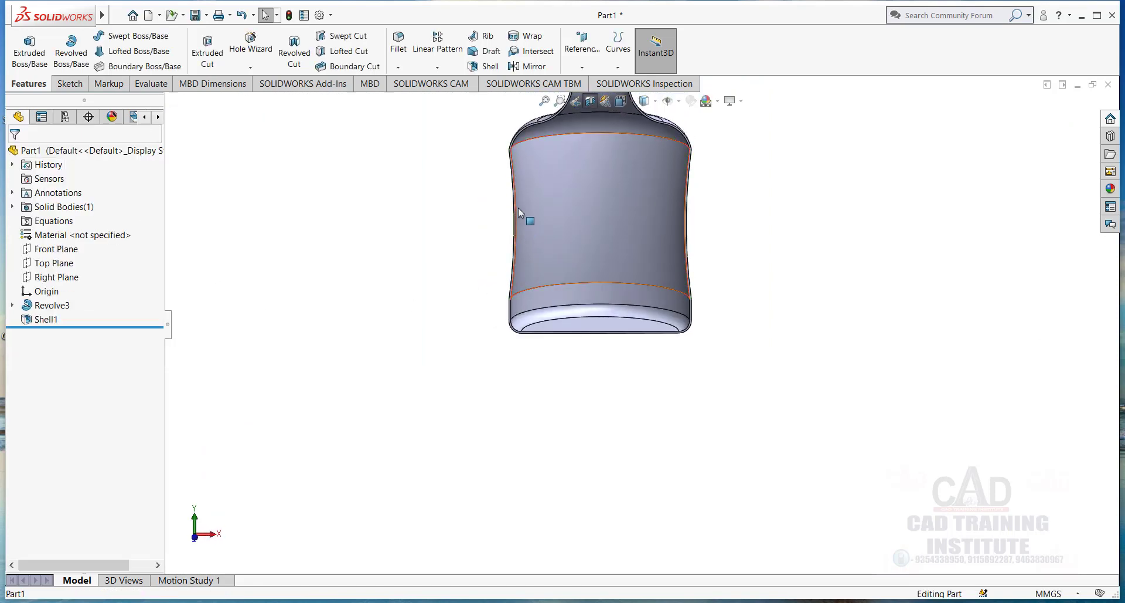
scroll(527, 198, "up", 2)
scroll(646, 214, "down", 3)
scroll(683, 320, "down", 2)
scroll(748, 290, "down", 3)
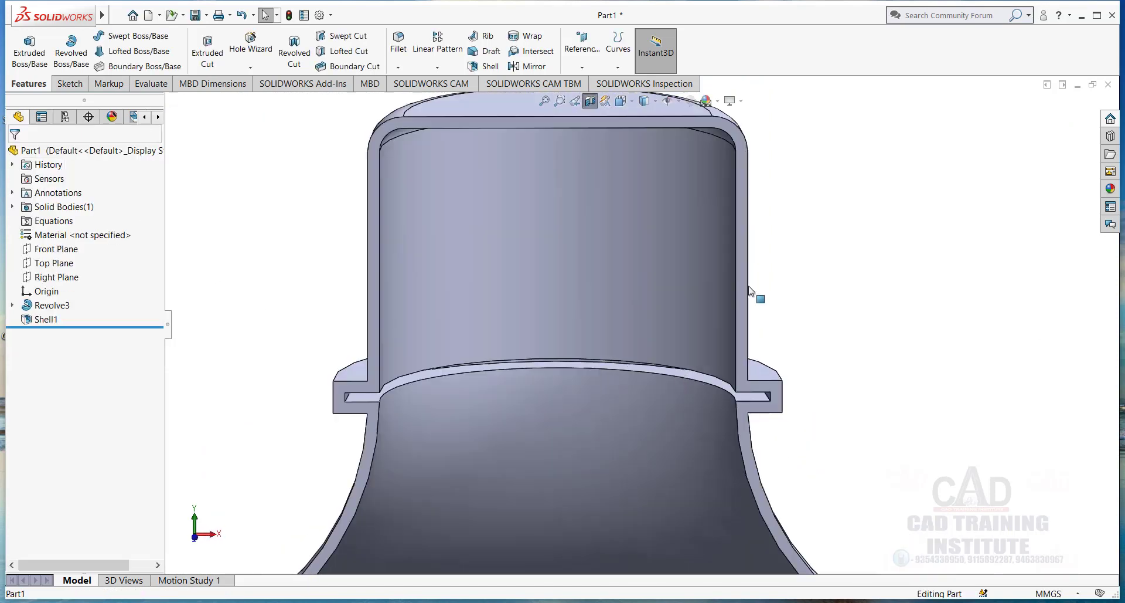
scroll(620, 233, "up", 6)
scroll(623, 346, "down", 5)
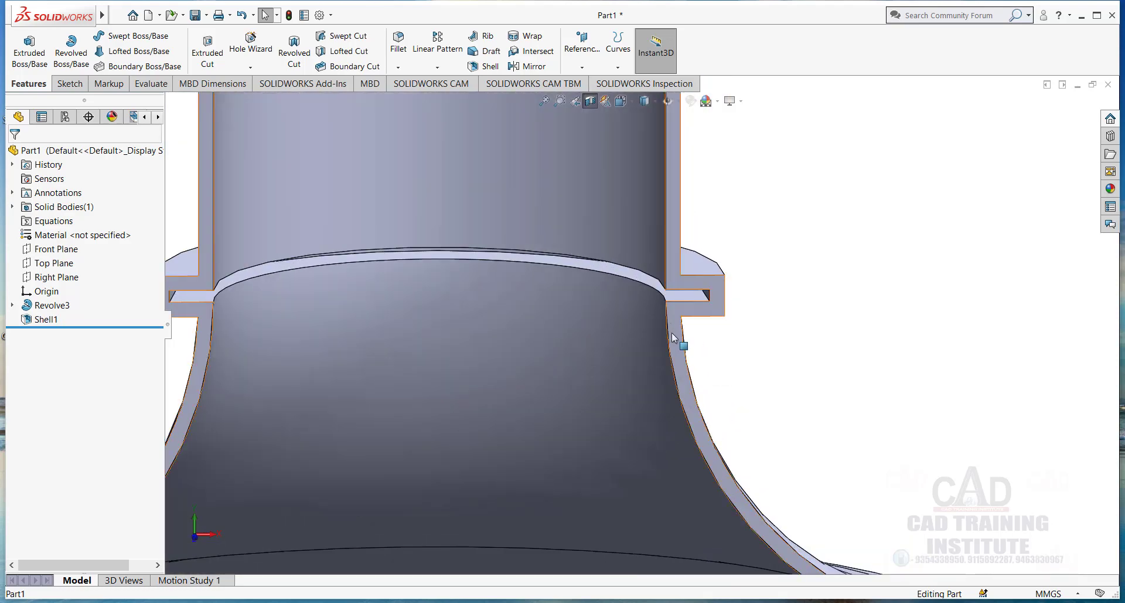
scroll(658, 281, "up", 8)
scroll(633, 352, "down", 8)
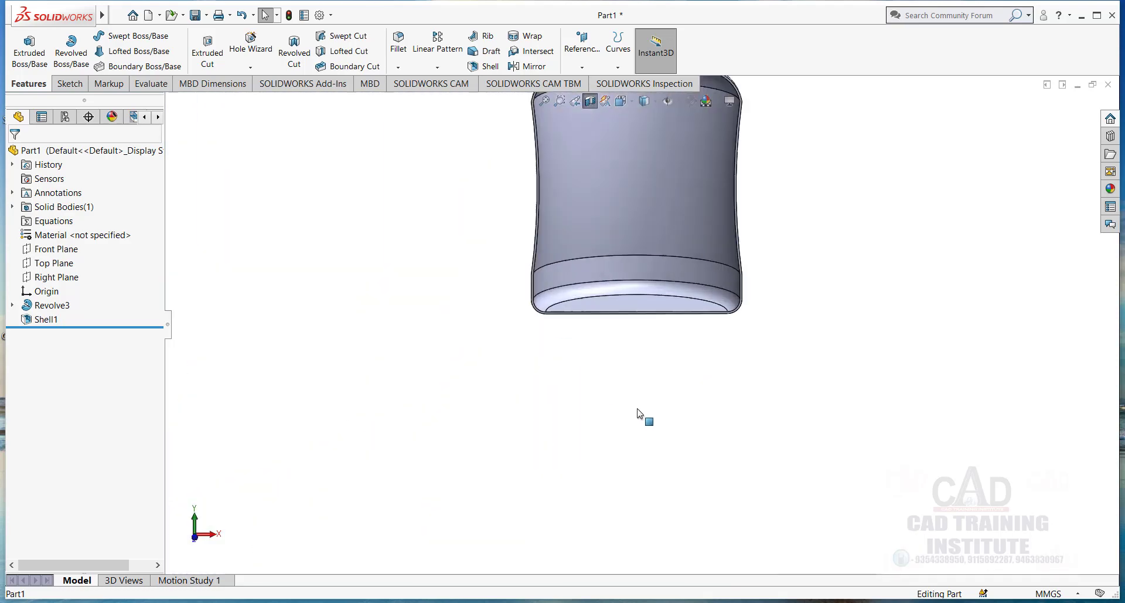
scroll(515, 320, "down", 3)
scroll(468, 376, "up", 3)
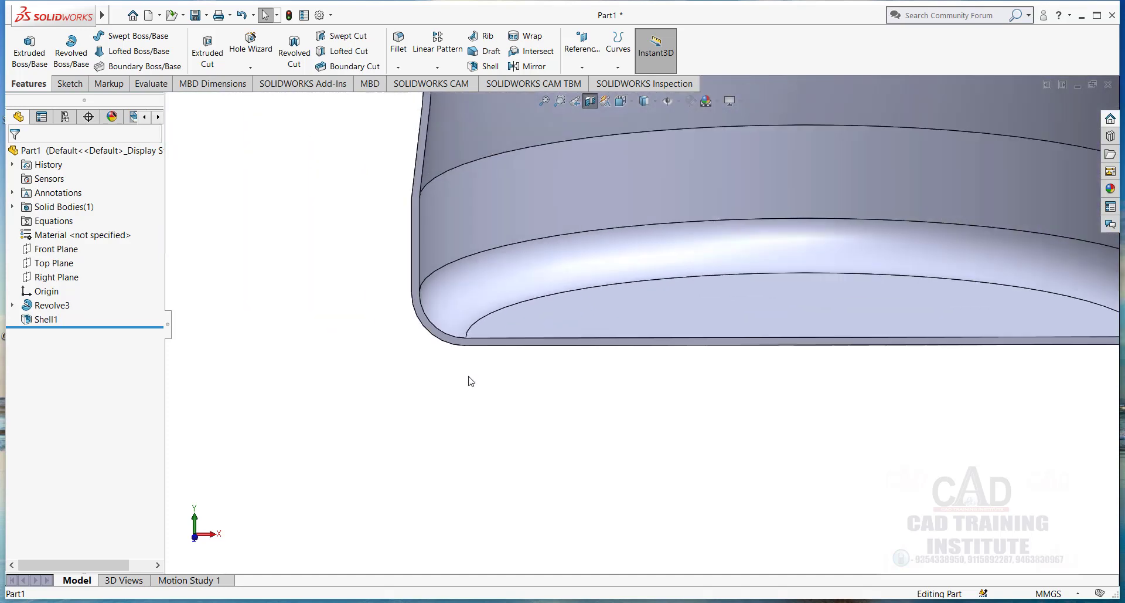
middle_click_drag(560, 389, 557, 364)
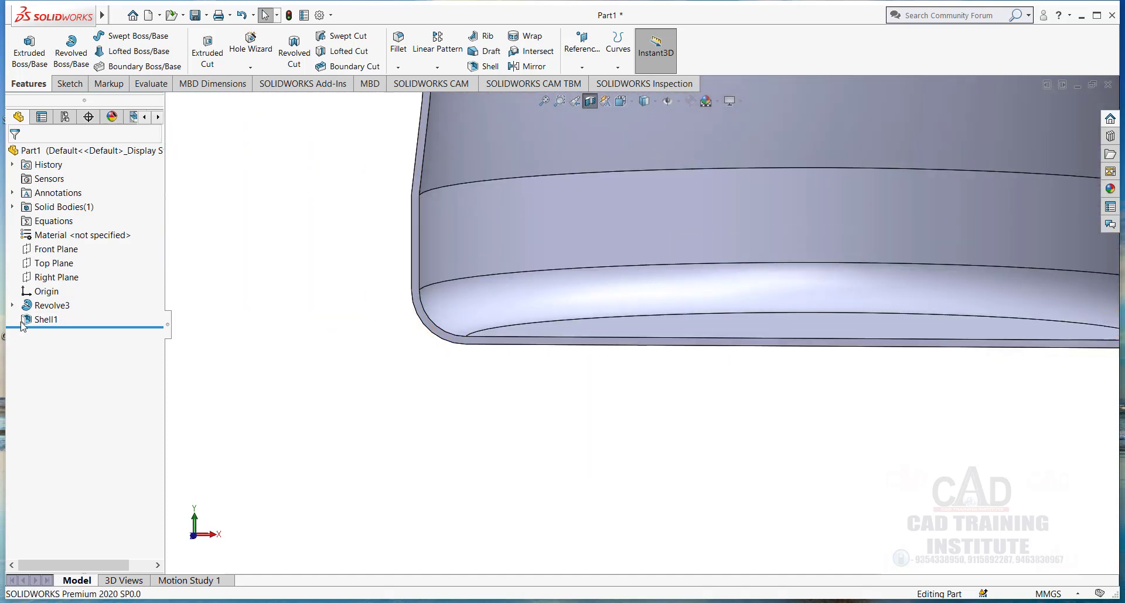
right_click(47, 323)
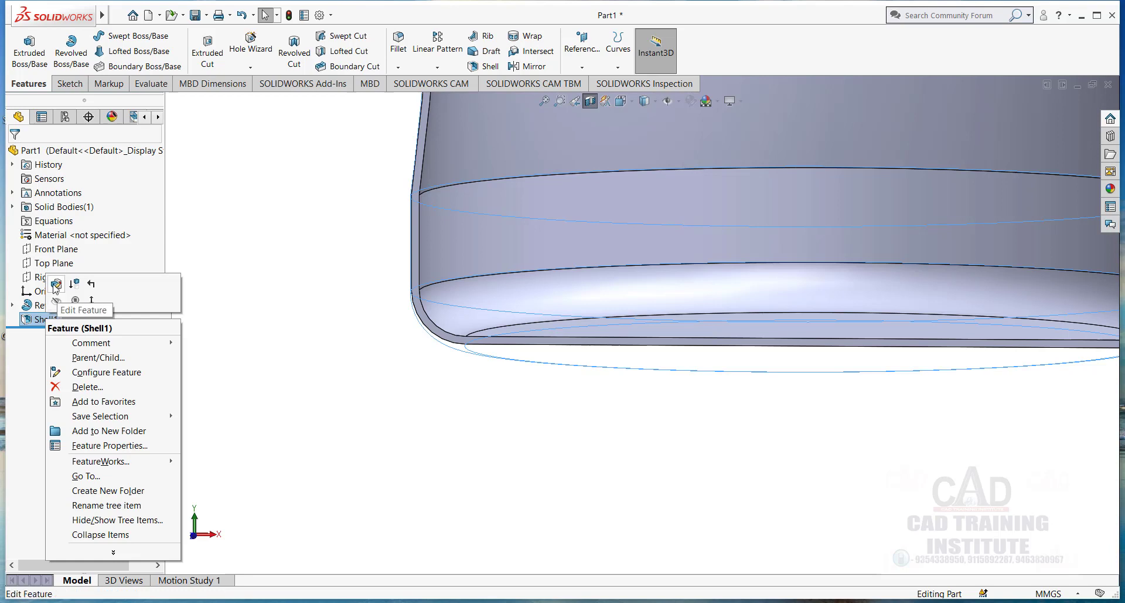
left_click(55, 289)
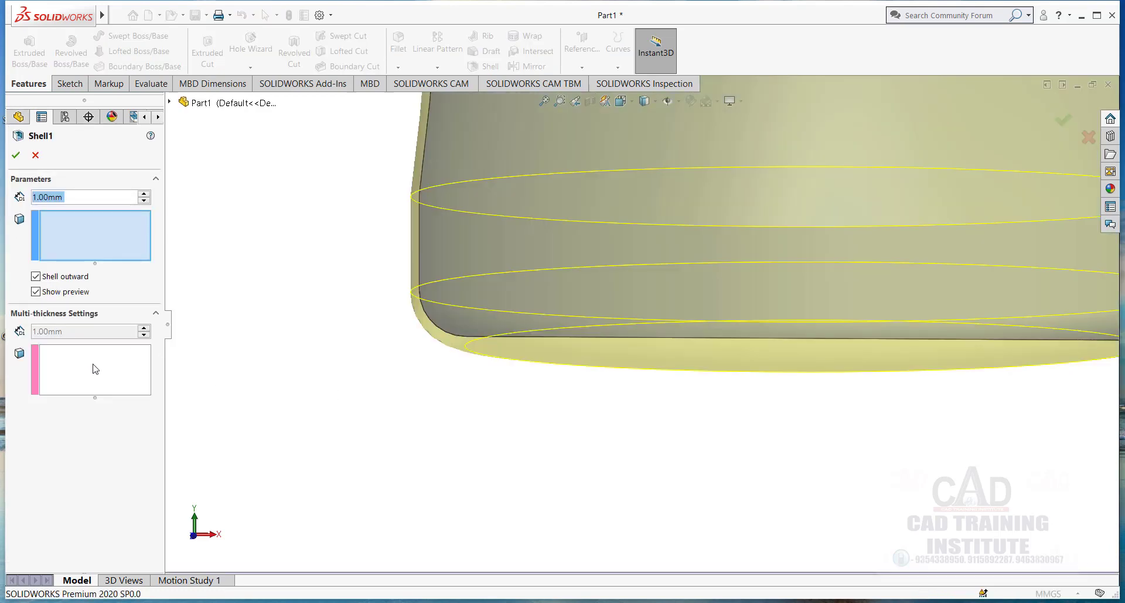
left_click(93, 366)
scroll(507, 406, "up", 4)
middle_click_drag(575, 373, 594, 325)
left_click(635, 288)
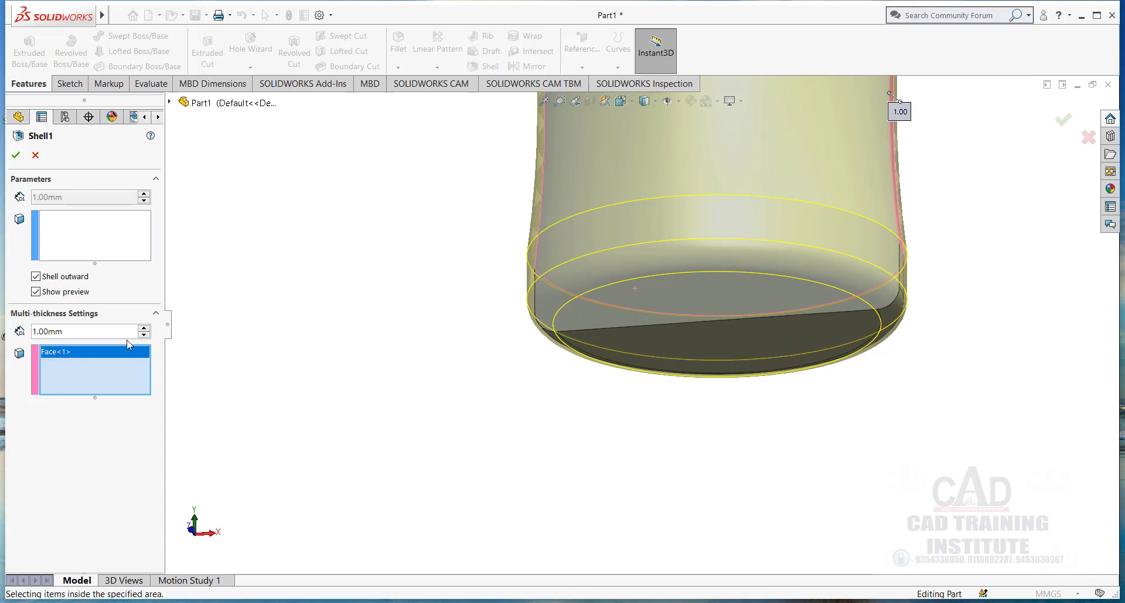
left_click(36, 156)
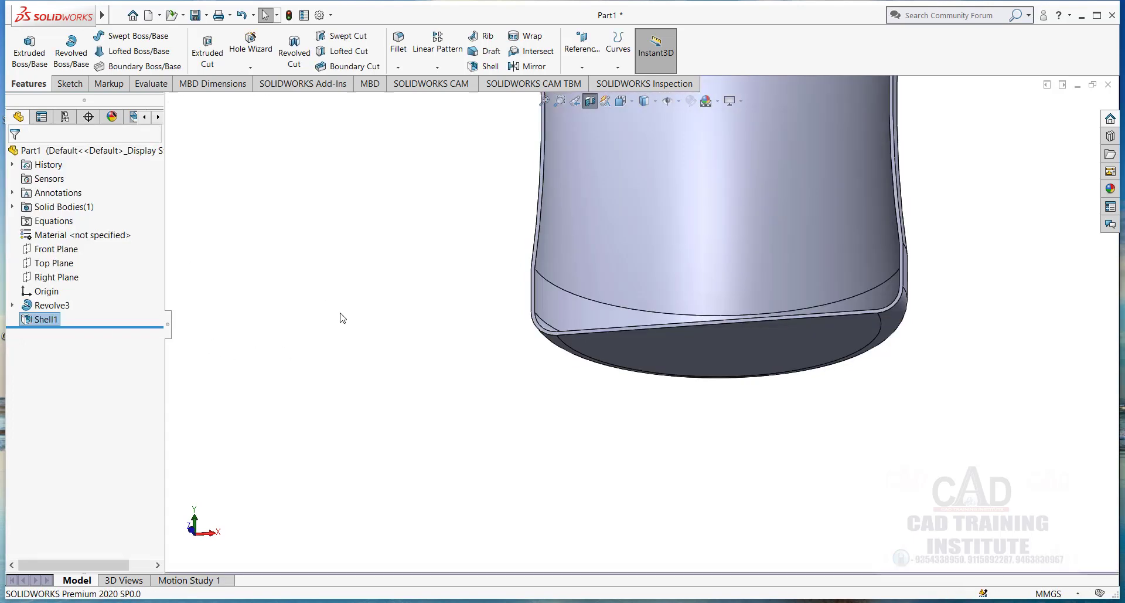
Close the section view and edit the shell to add the flat bottom face as a multi-thickness face.
middle_click_drag(340, 316, 463, 445)
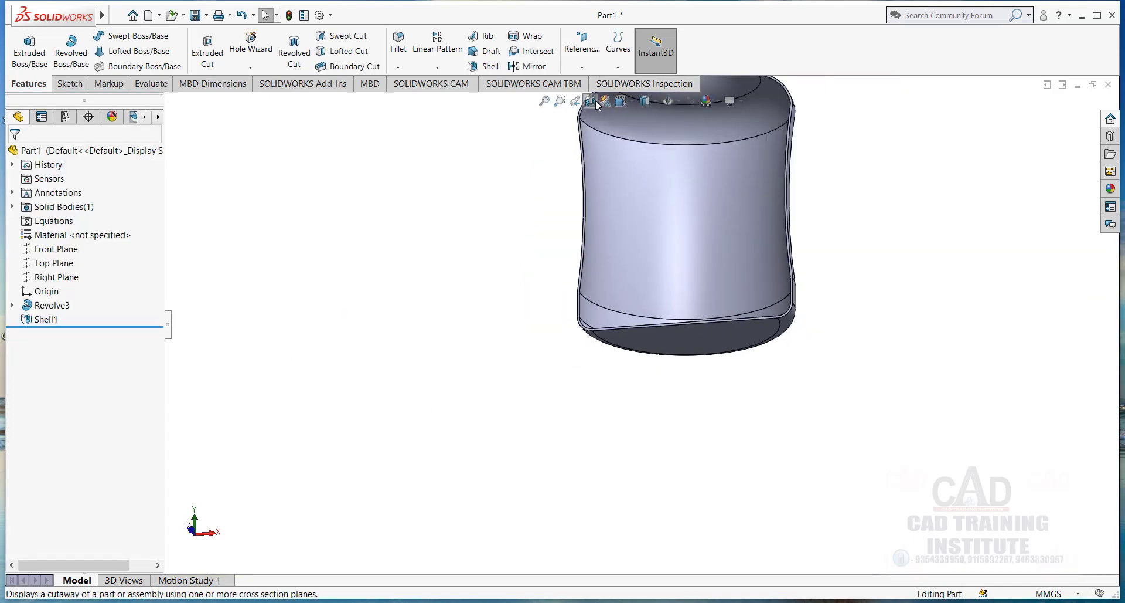
middle_click_drag(504, 328, 430, 417)
right_click(48, 326)
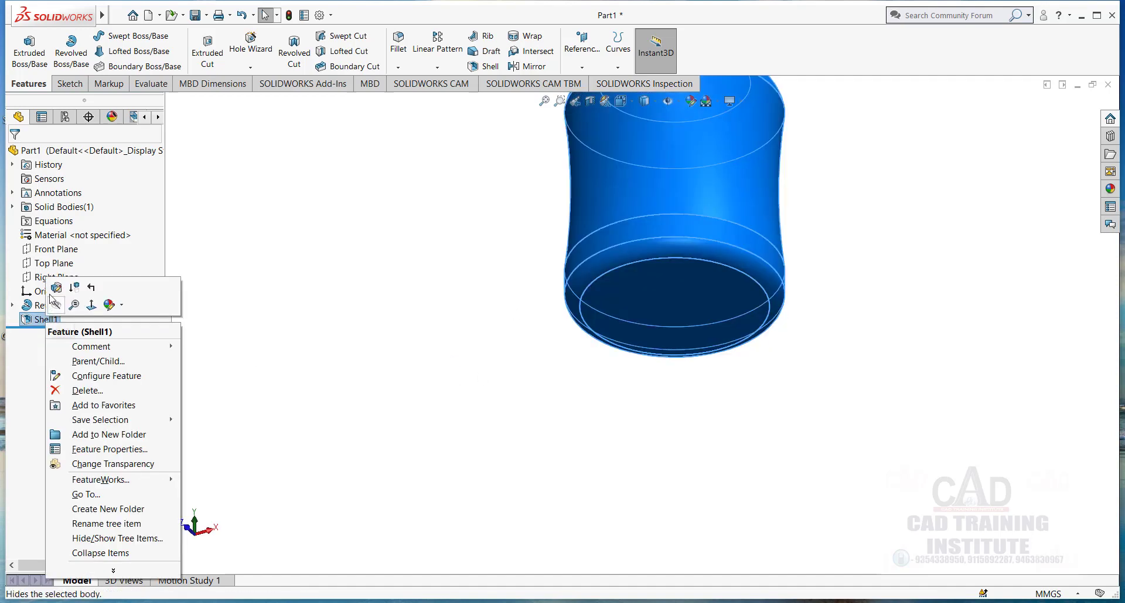
left_click(59, 297)
middle_click_drag(510, 421, 490, 360)
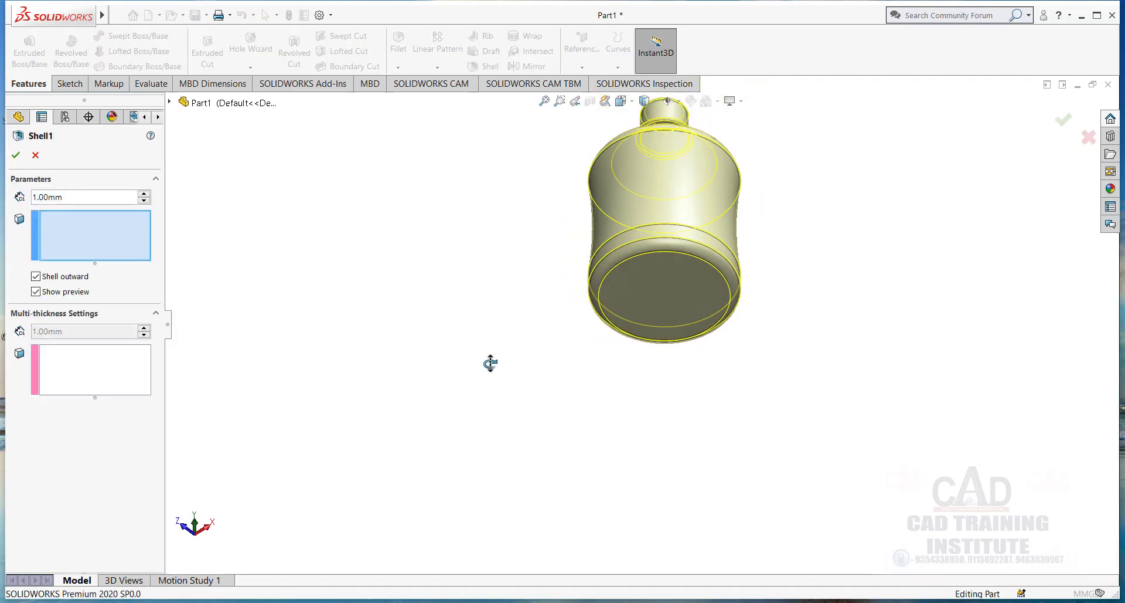
left_click(124, 345)
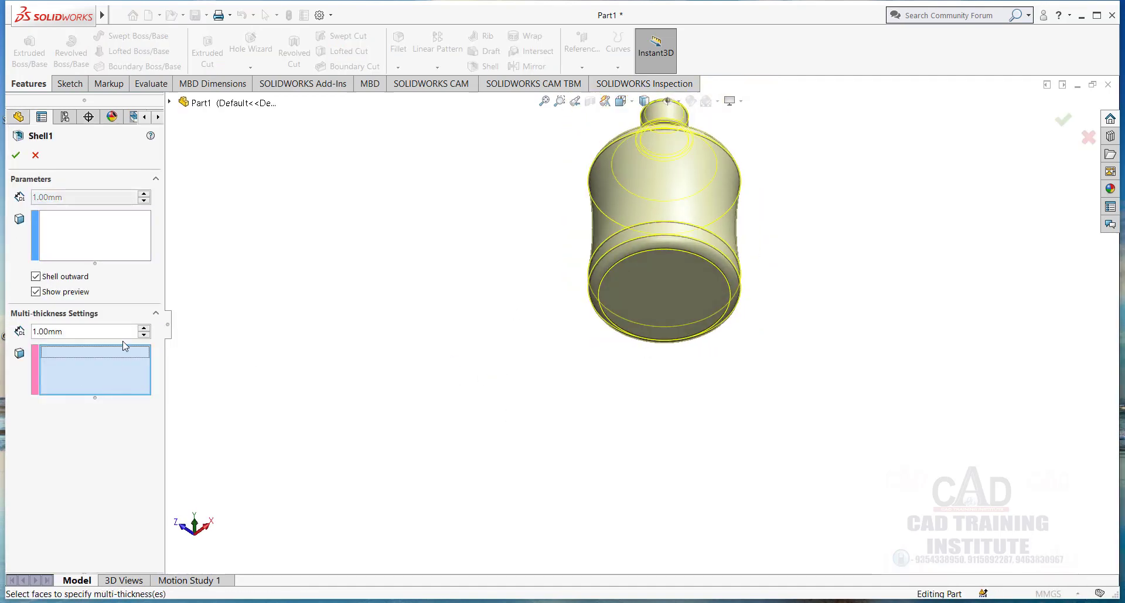
left_click(659, 283)
middle_click_drag(615, 377, 527, 501)
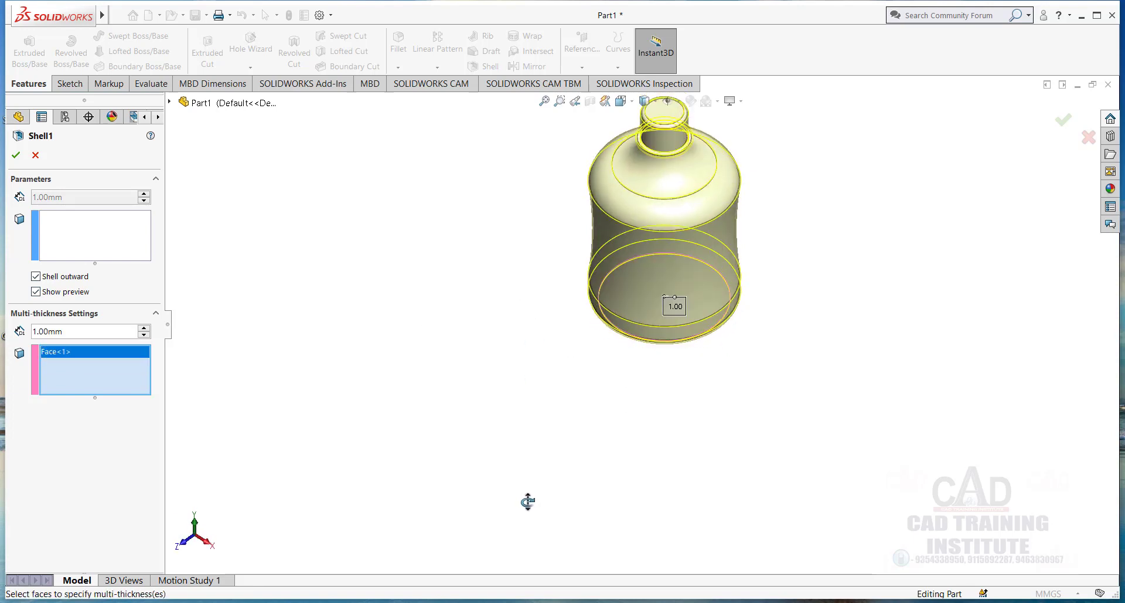
Choose the neck's top face as the face to remove in the shell.
left_click(90, 232)
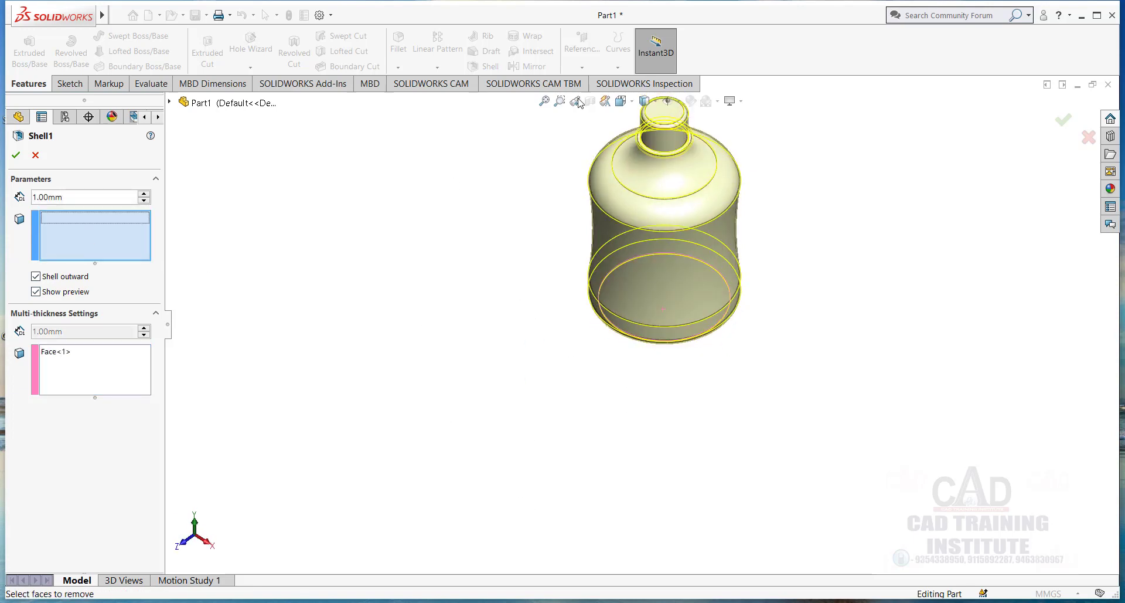
left_click(664, 121)
middle_click_drag(447, 341, 410, 194)
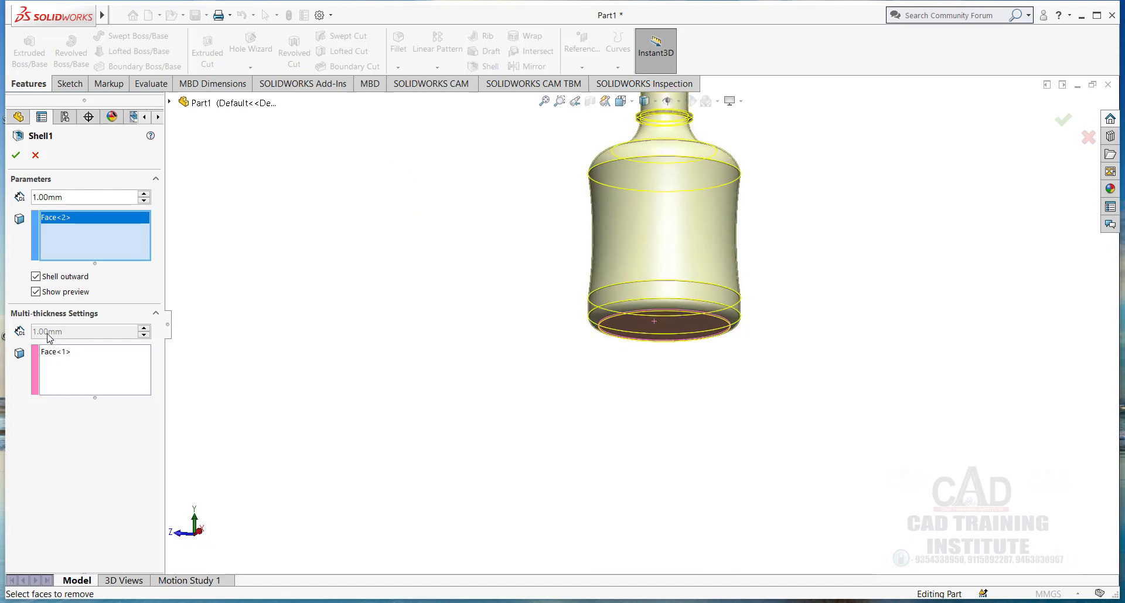
Make the shell go inward, set the bottom face's multi-thickness to 2 mm, and accept the shell.
left_click(37, 278)
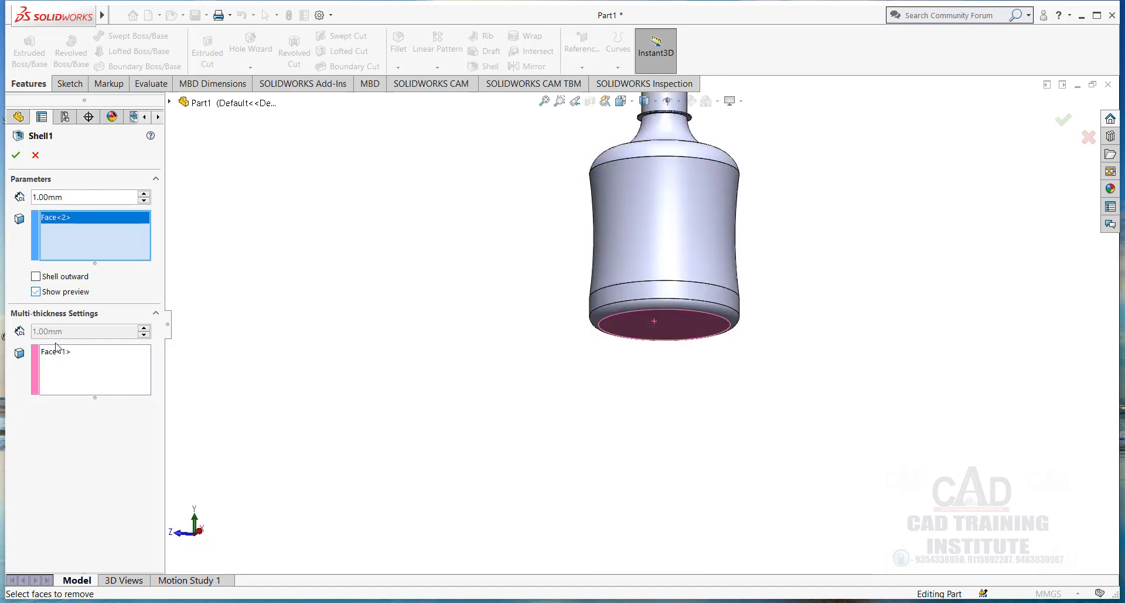
left_click(59, 362)
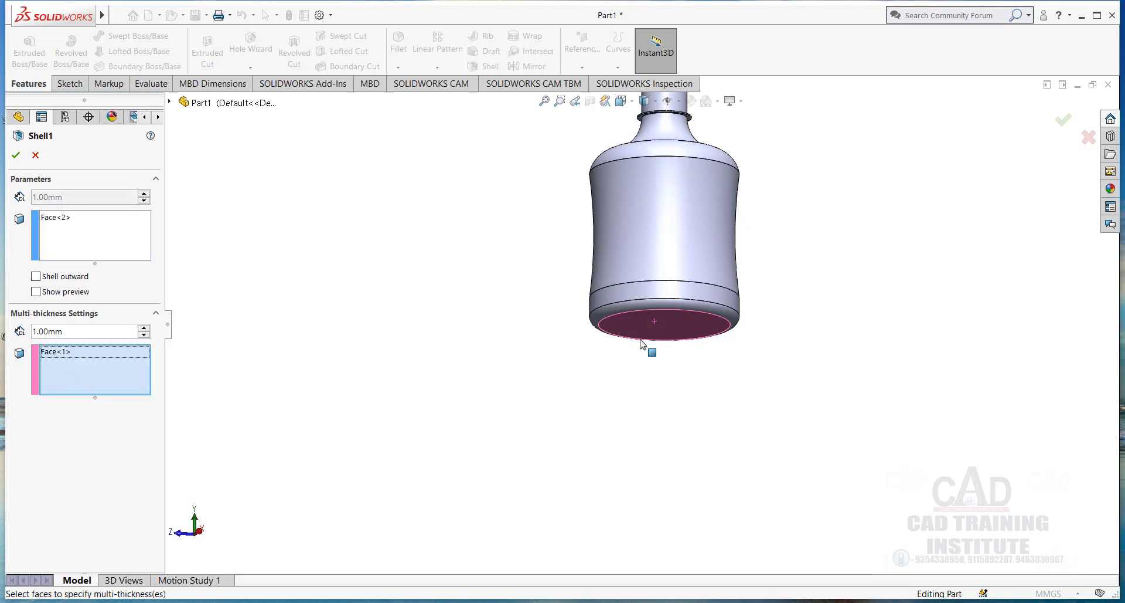
left_click_drag(73, 333, 5, 320)
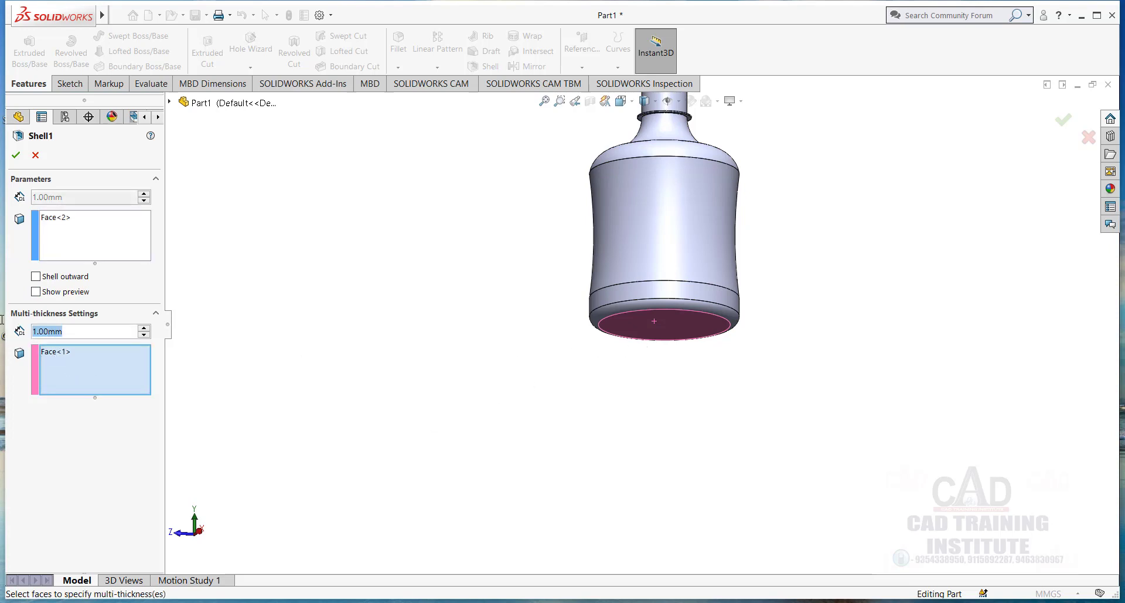
type("2")
key("Return")
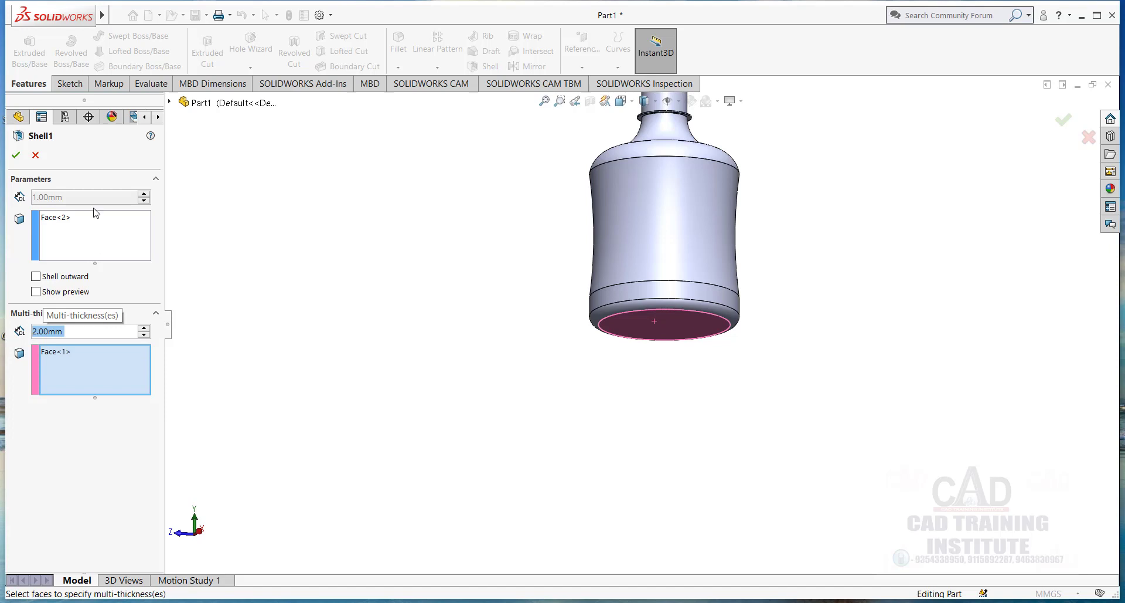
left_click(17, 155)
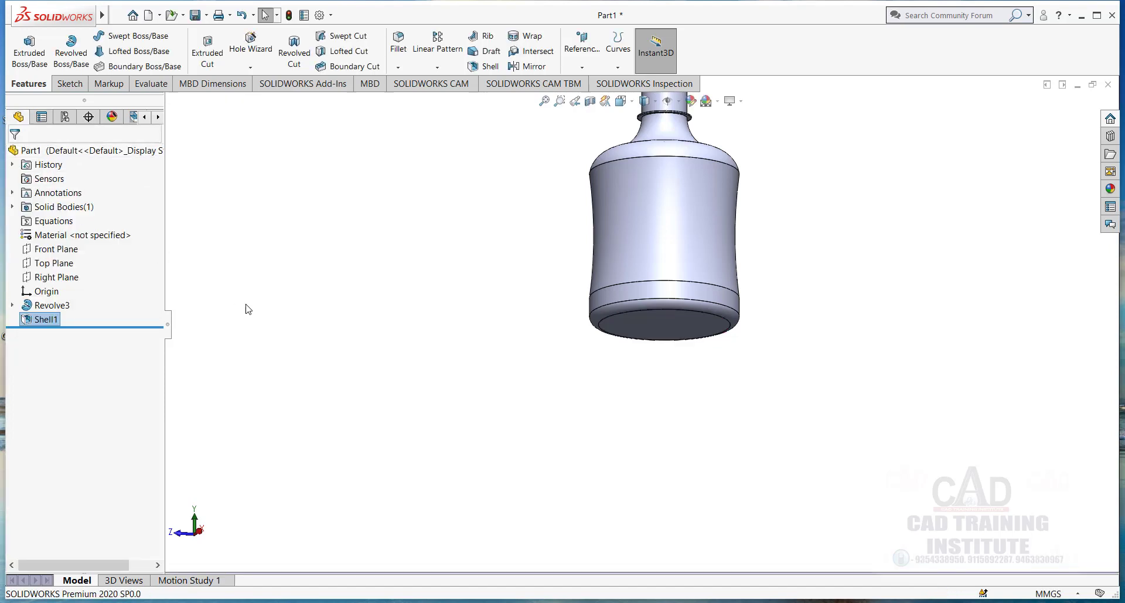
Reopen the shell's definition to review its wall thickness, removed neck face and thicker base face, and accept it.
right_click(50, 317)
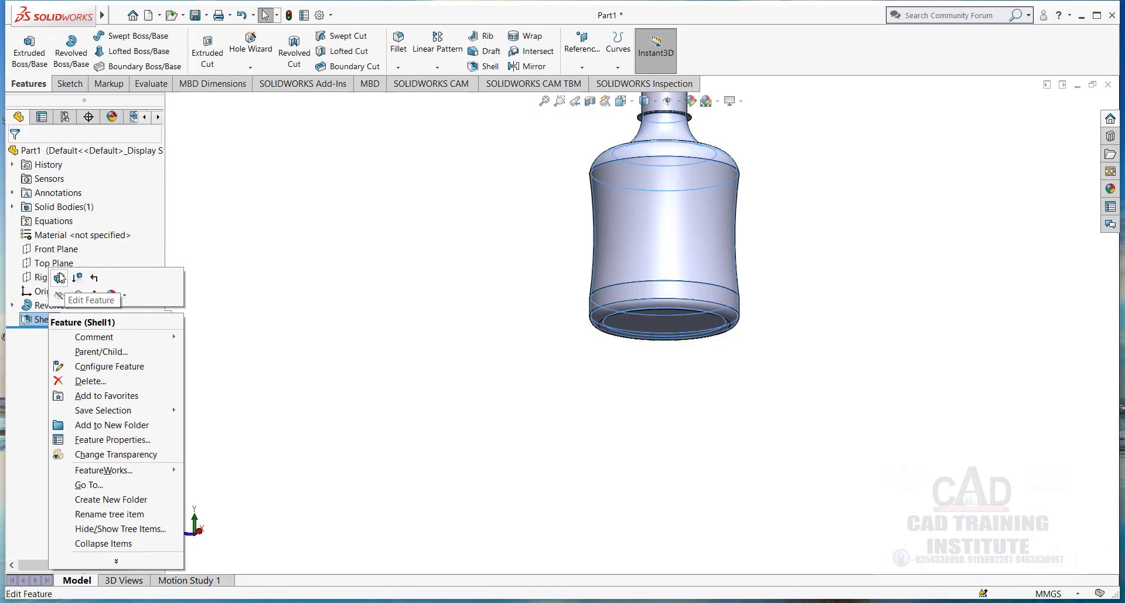
left_click(62, 277)
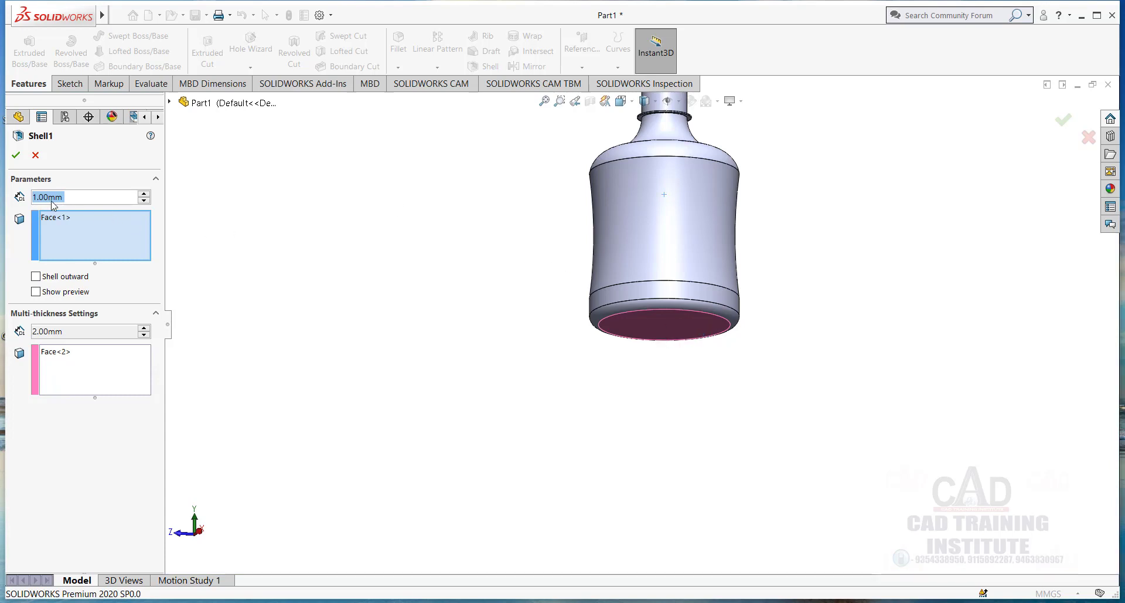
middle_click_drag(563, 266, 530, 469)
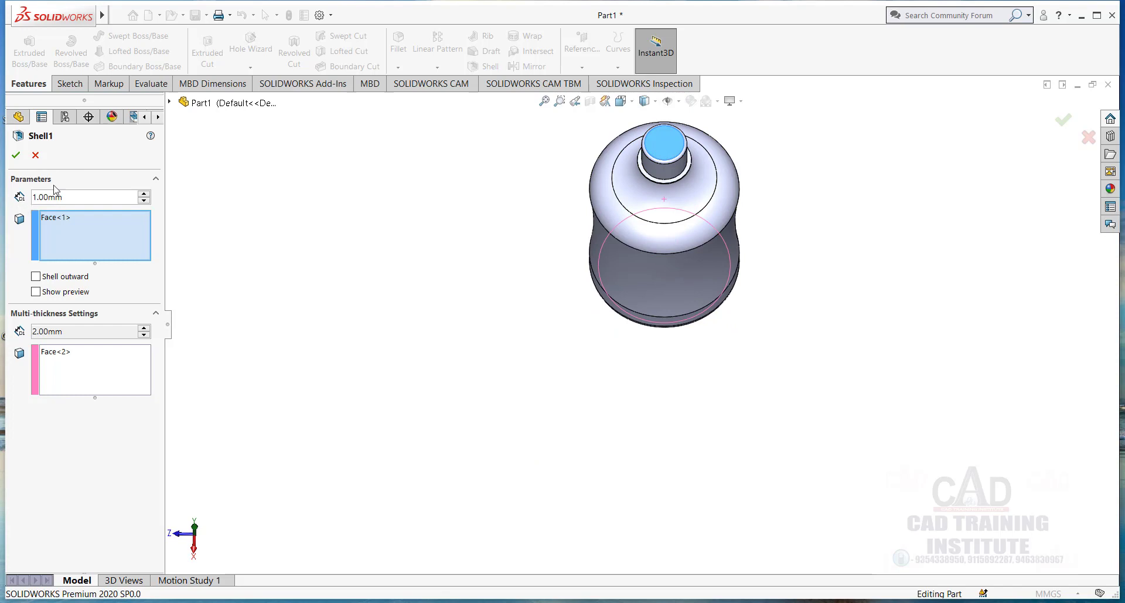
left_click(16, 155)
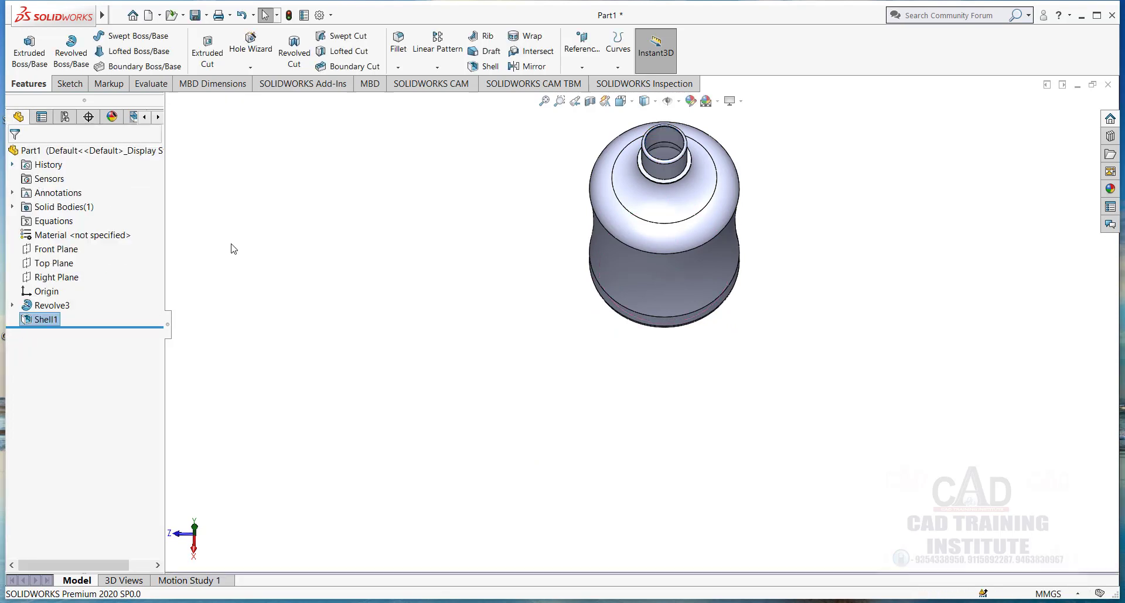
Section the bottle on the Front Plane, examine the base thickness and bottom corner up close, and accept the section view.
middle_click_drag(620, 161, 516, 226)
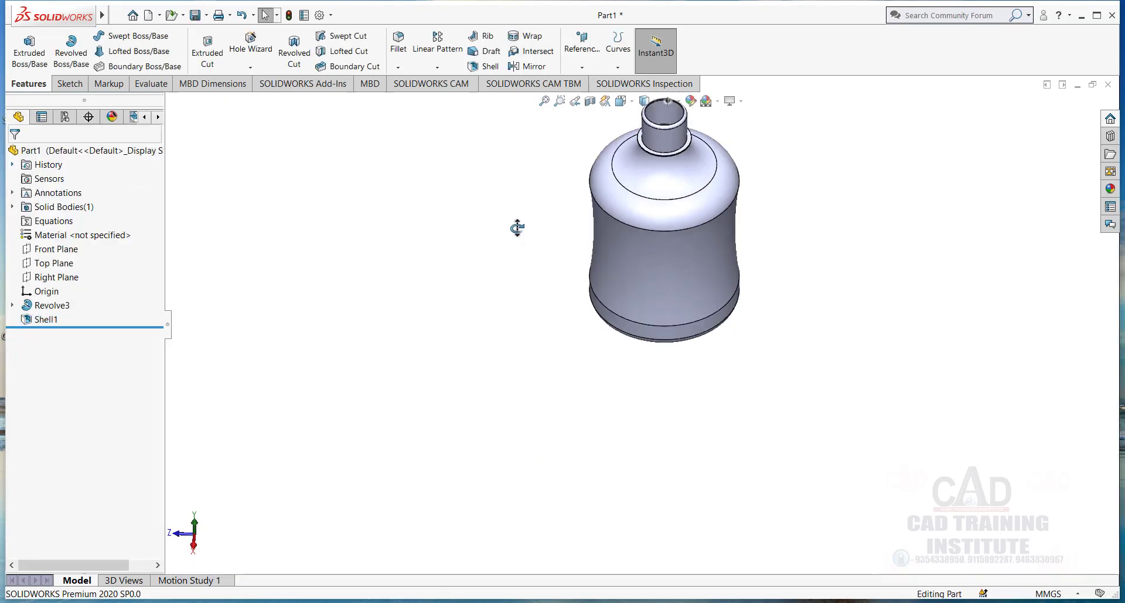
left_click(590, 101)
middle_click_drag(616, 382, 693, 329)
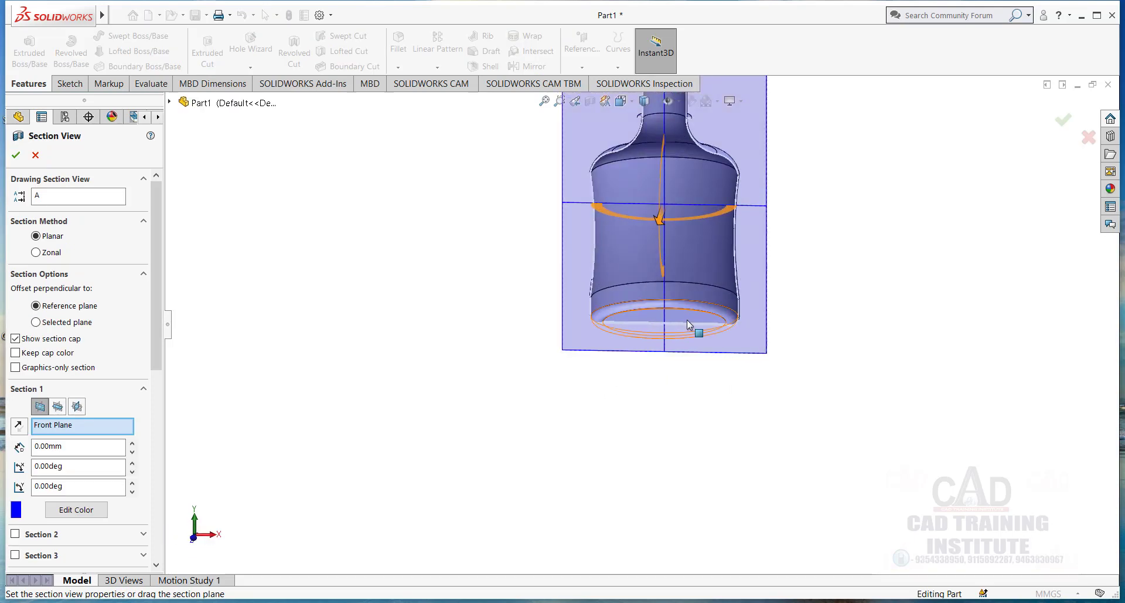
scroll(664, 308, "down", 9)
middle_click_drag(540, 360, 540, 307)
scroll(439, 331, "down", 3)
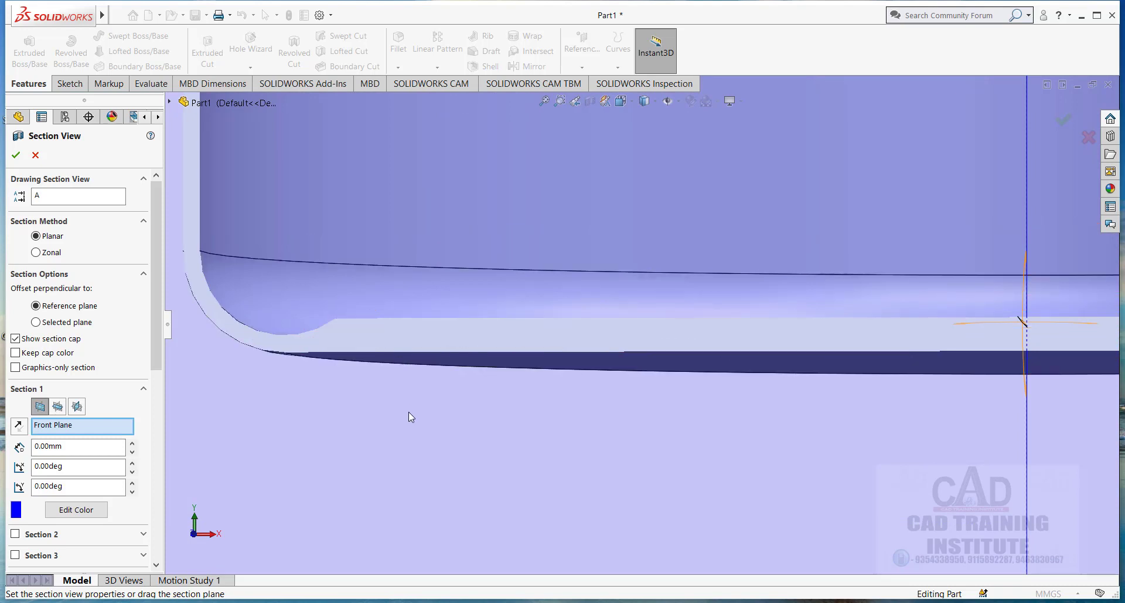
scroll(409, 413, "up", 12)
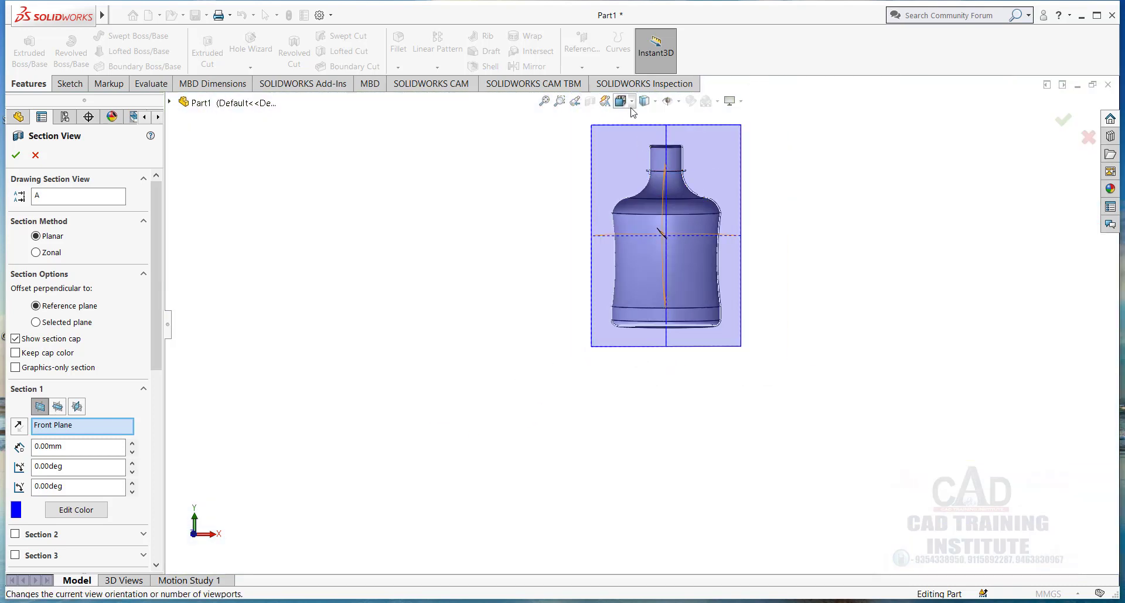
left_click(1063, 120)
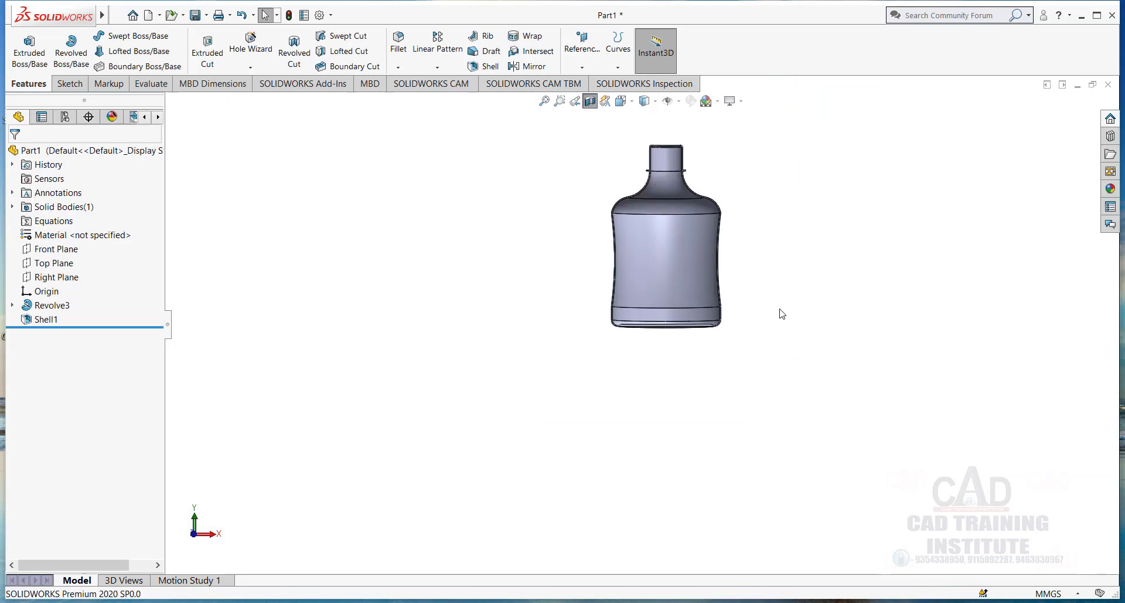
Inspect the sectioned bottle at an angle, close the section view, and look over the complete bottle from several sides.
middle_click_drag(787, 139, 741, 218)
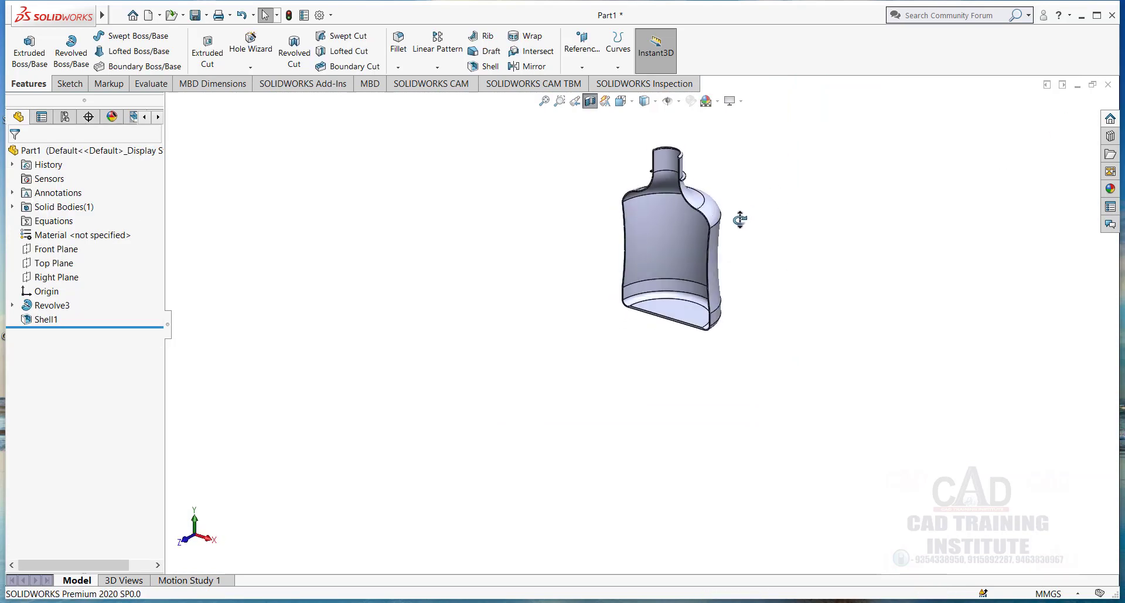
left_click(590, 101)
scroll(754, 178, "down", 3)
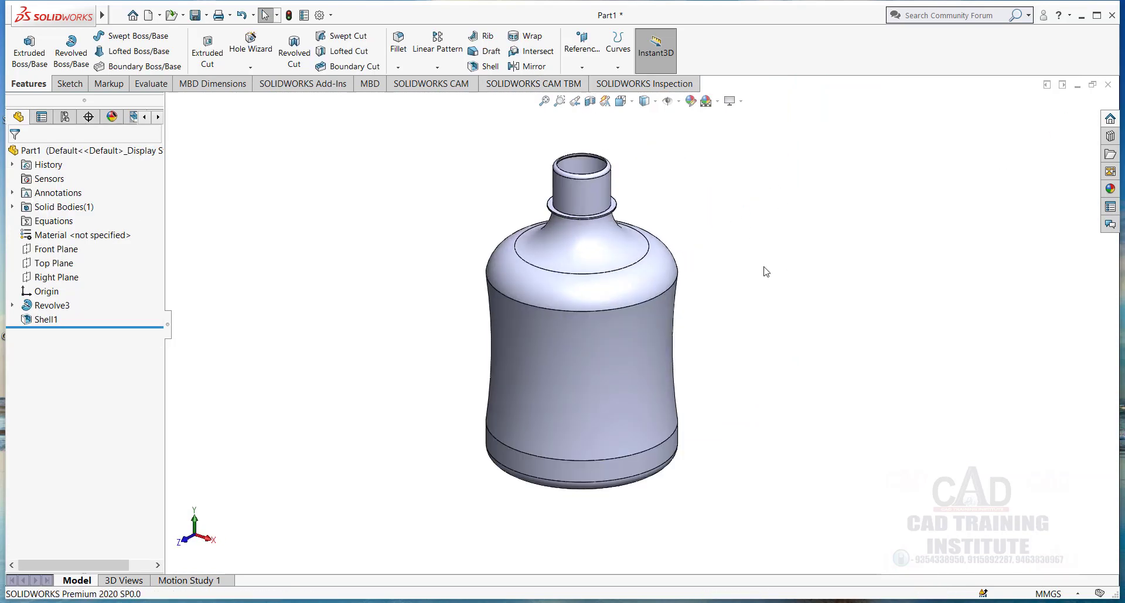
scroll(473, 352, "up", 1)
scroll(705, 347, "down", 1)
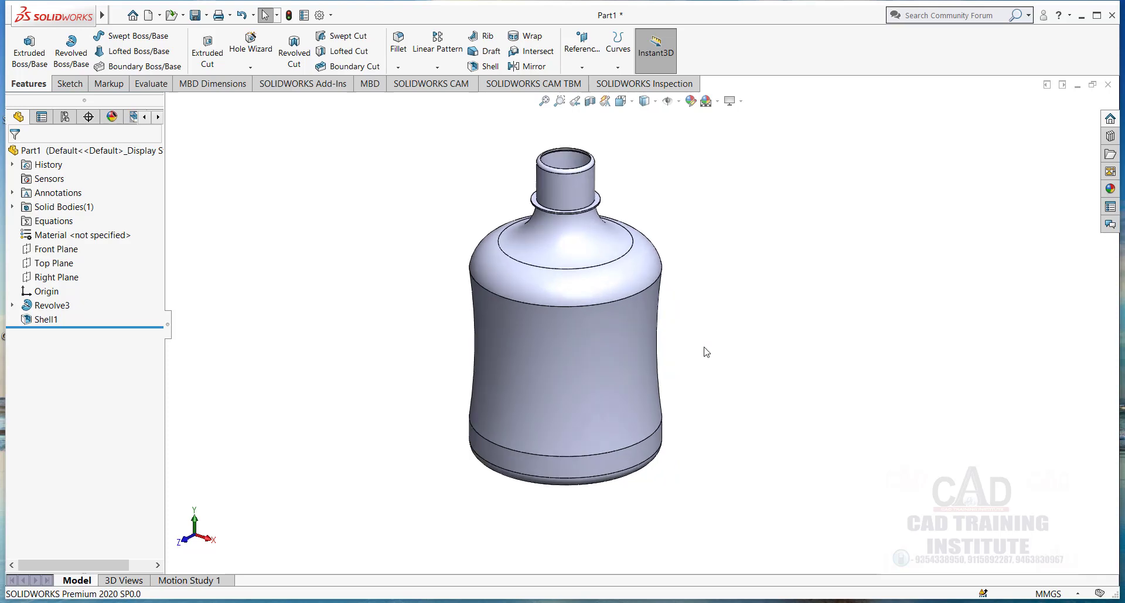
middle_click_drag(714, 284, 702, 171)
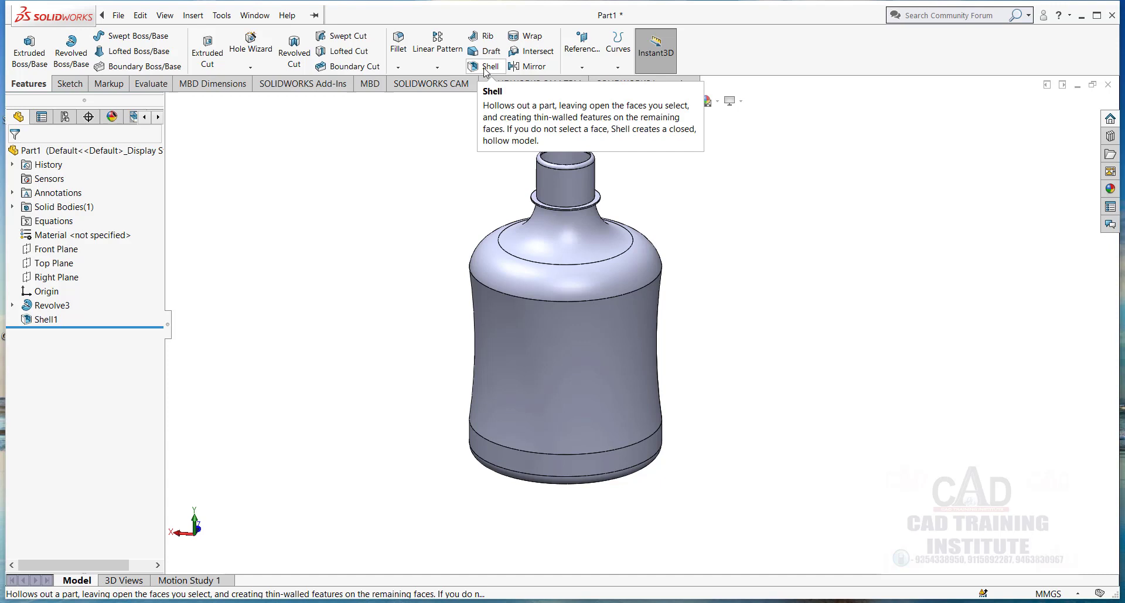
middle_click_drag(632, 316, 567, 358)
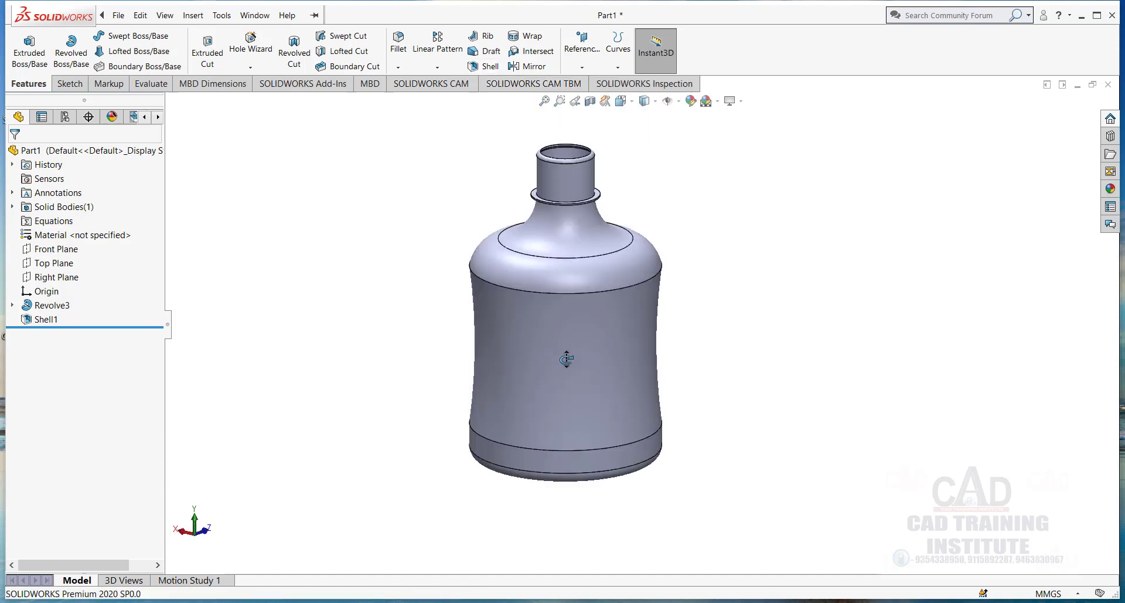
Delete the bottle's shell and revolve features, keeping only the profile sketch.
right_click(46, 319)
left_click(151, 394)
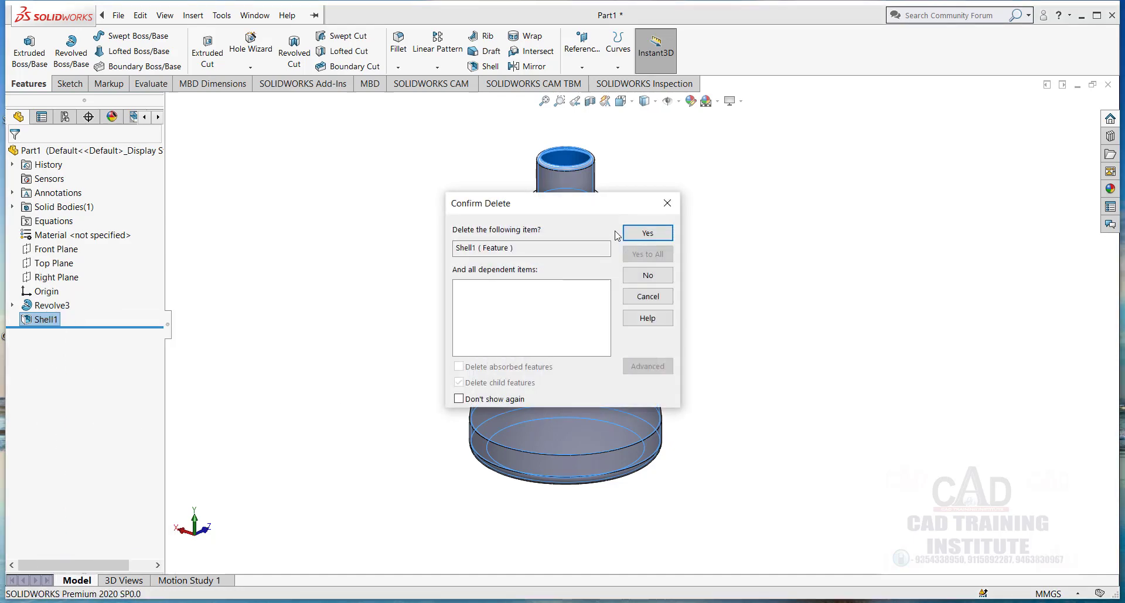
left_click(649, 232)
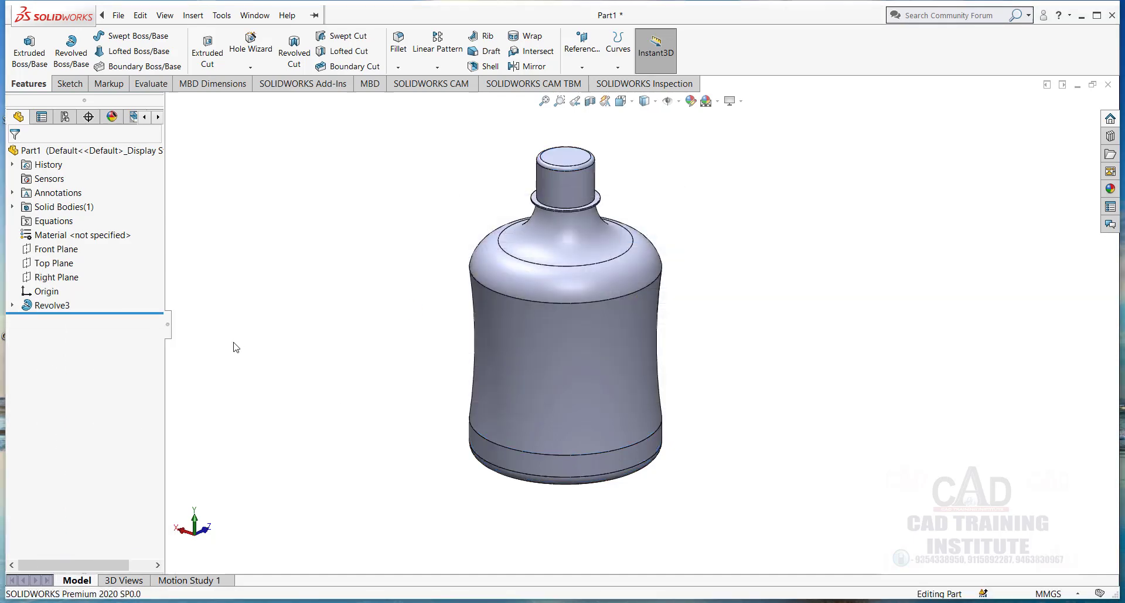
right_click(56, 305)
left_click(109, 373)
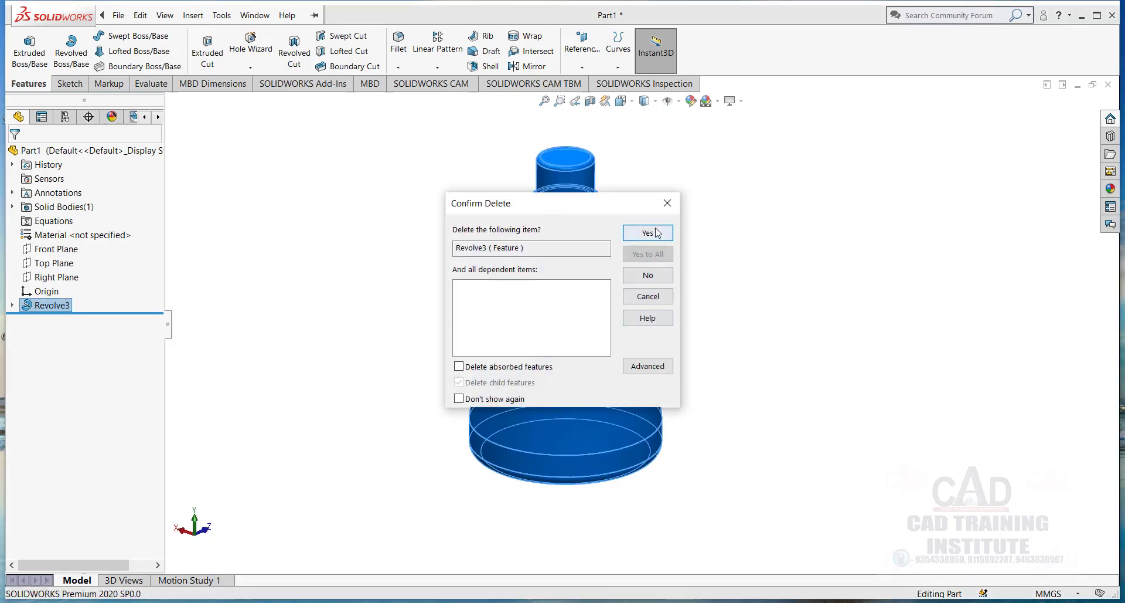
left_click(644, 237)
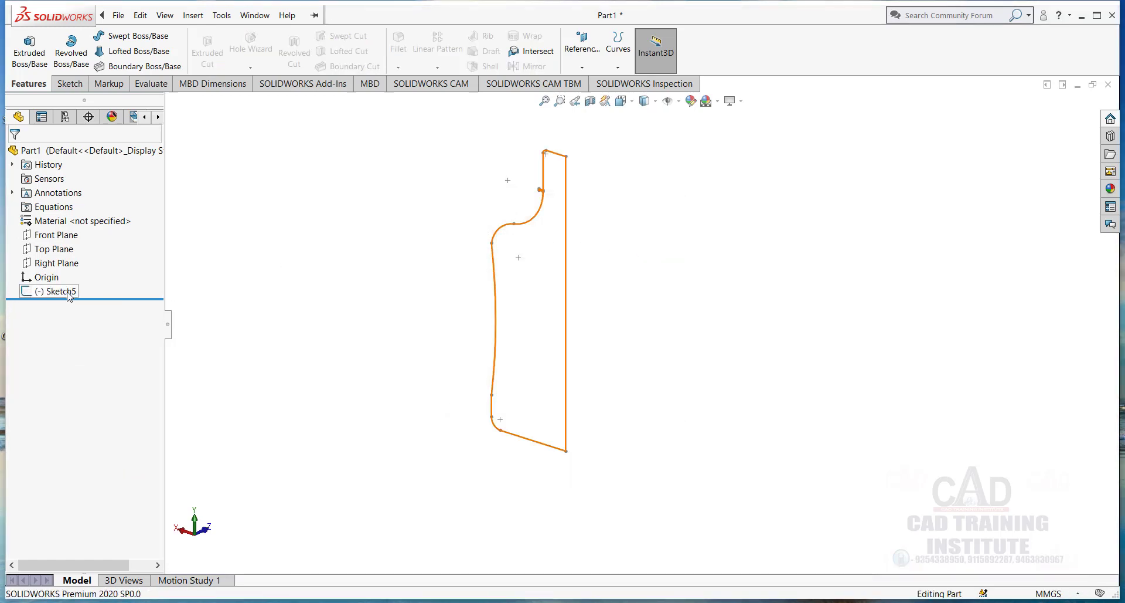
Open the bottle profile sketch for editing, view it face-on, and delete all of its geometry.
right_click(73, 293)
left_click(84, 256)
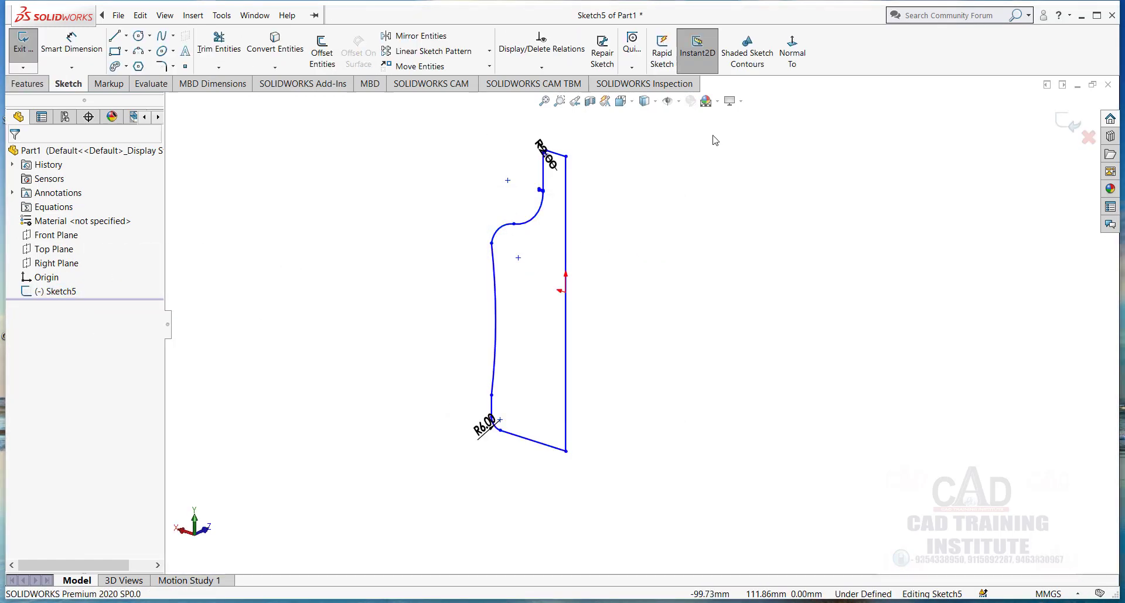
left_click(793, 52)
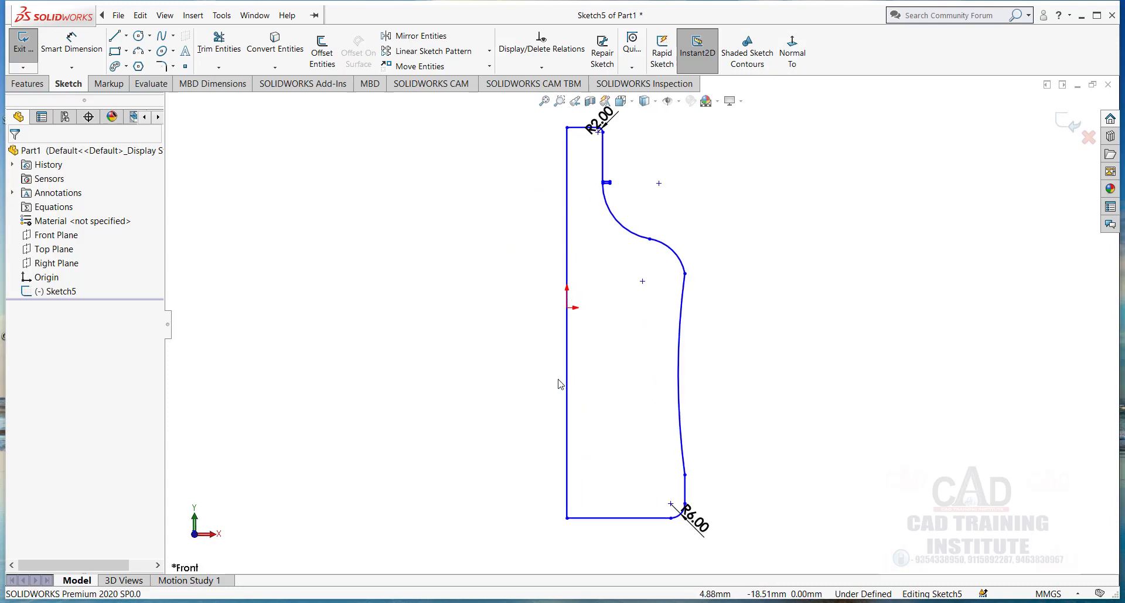
scroll(653, 315, "up", 1)
mouse_move(741, 130)
left_mouse_down()
mouse_move(638, 532)
mouse_move(452, 573)
mouse_move(463, 534)
left_mouse_up()
key("Delete")
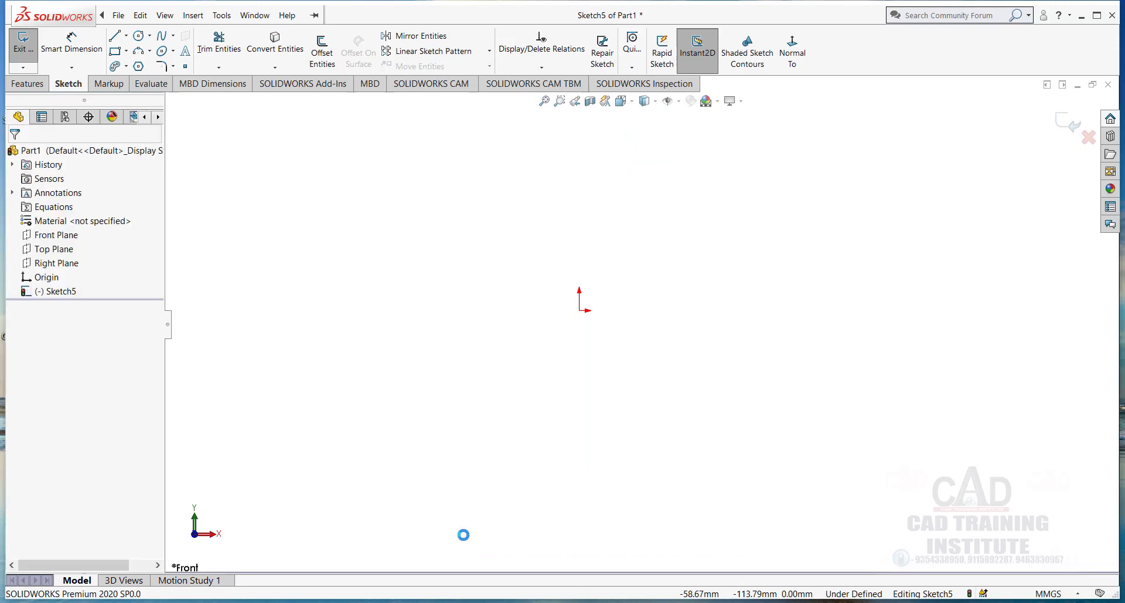
Sketch two concentric circles centred on the origin, with radii of about 82.5 mm and 46.7 mm.
left_click(138, 36)
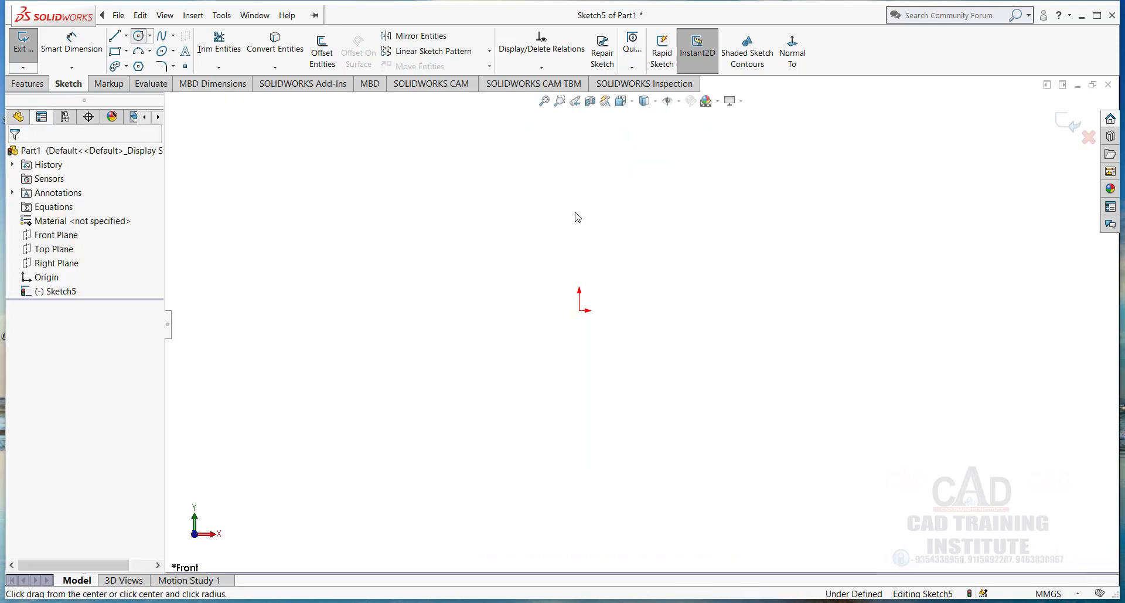
left_click(579, 309)
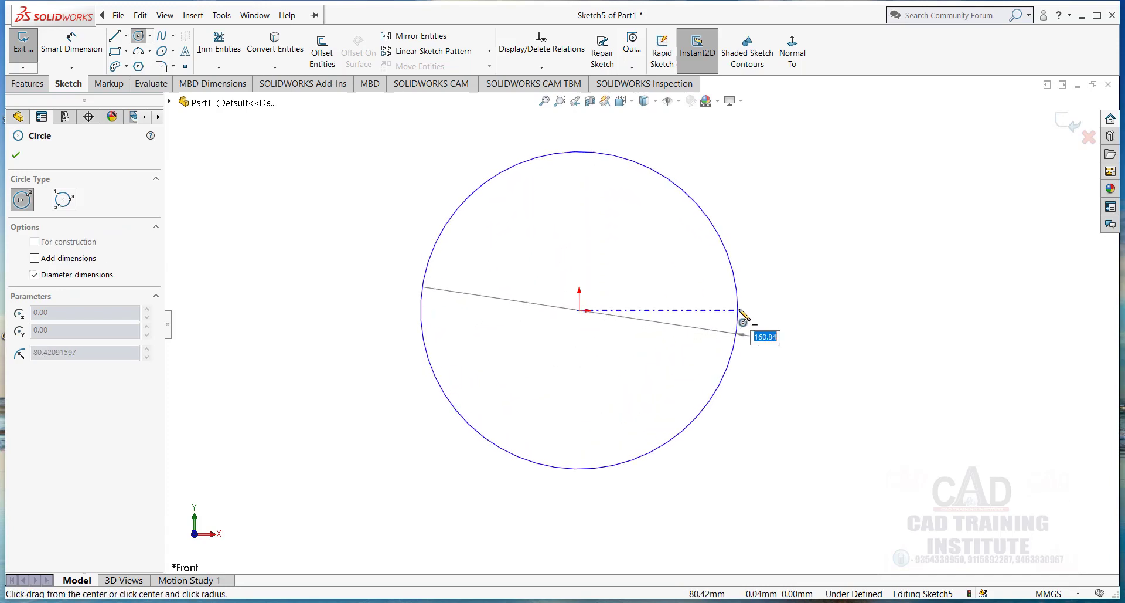
left_click(745, 318)
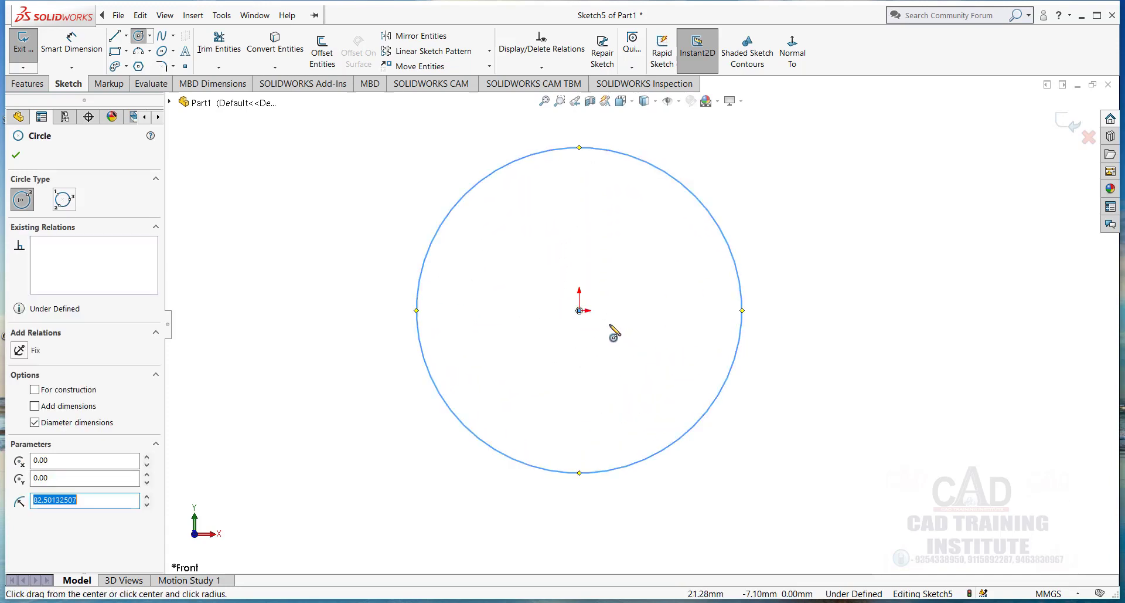
left_click(579, 309)
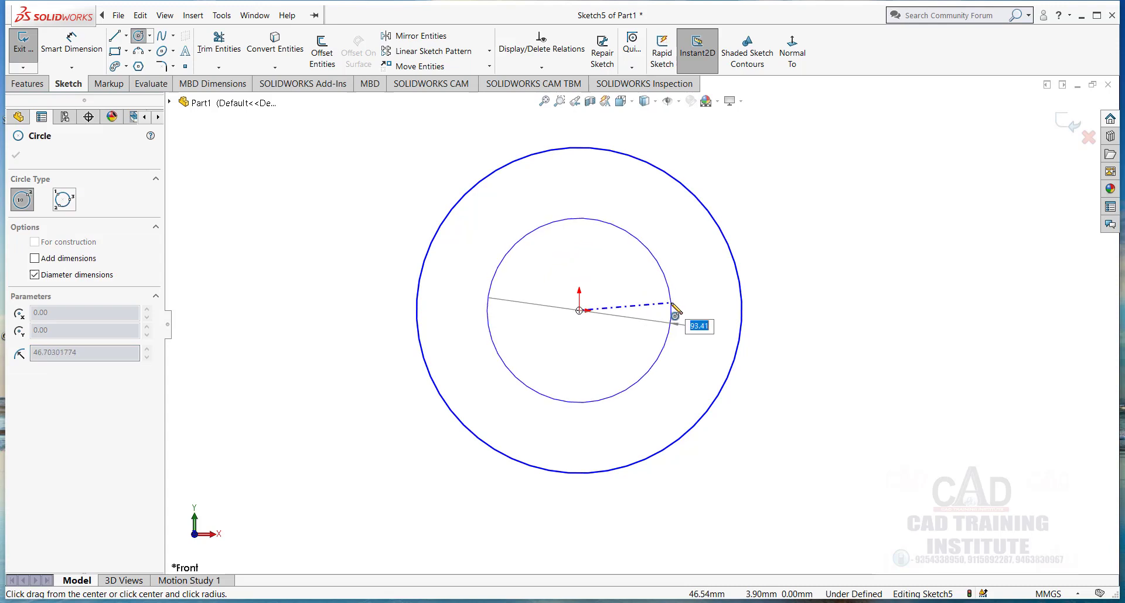
left_click(671, 311)
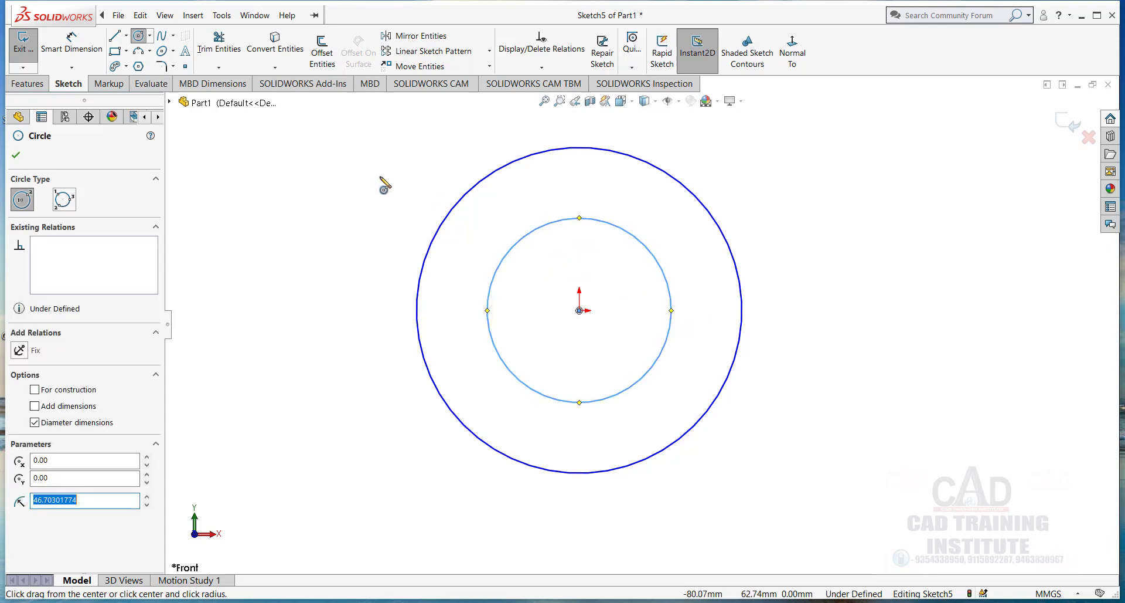
left_click(16, 156)
Sketch a vertical line slightly to the right of the origin that crosses both circles and extends beyond the outer one.
left_click(116, 37)
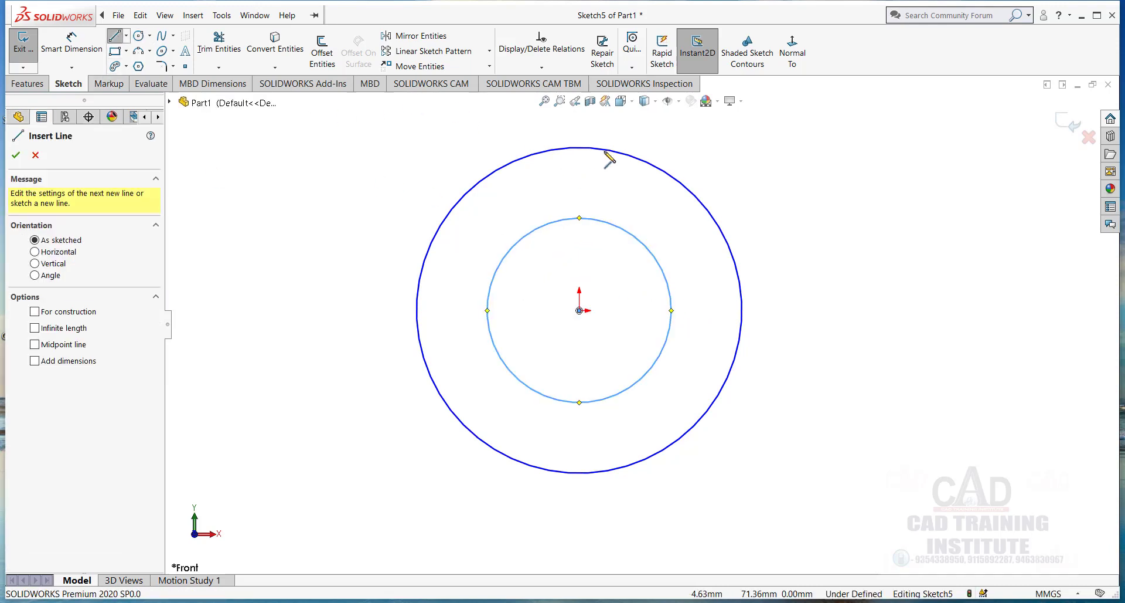
left_click(616, 128)
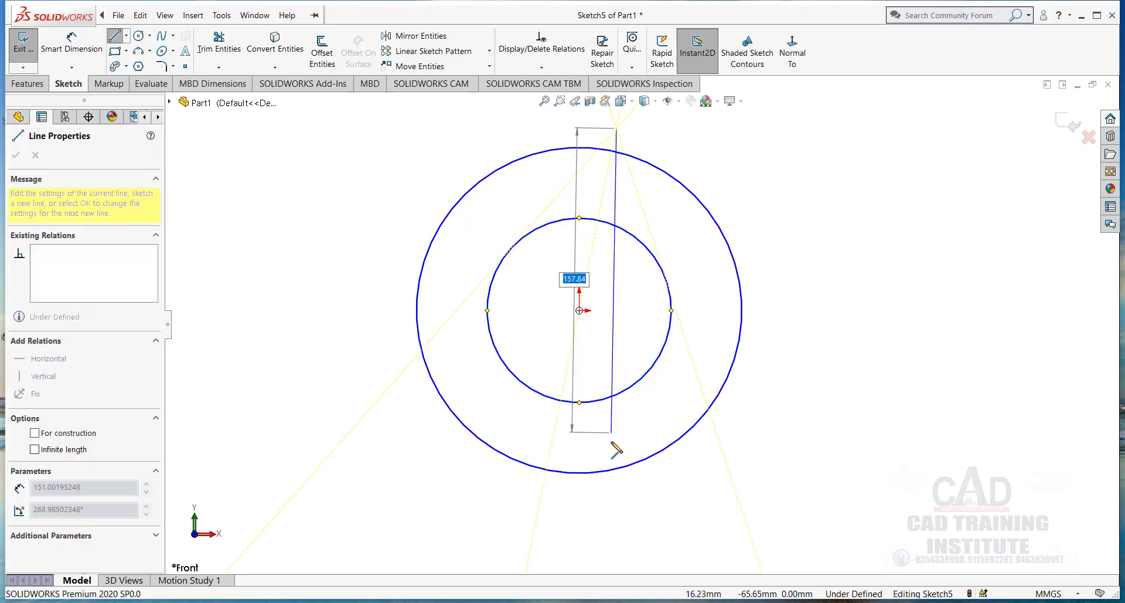
left_click(616, 492)
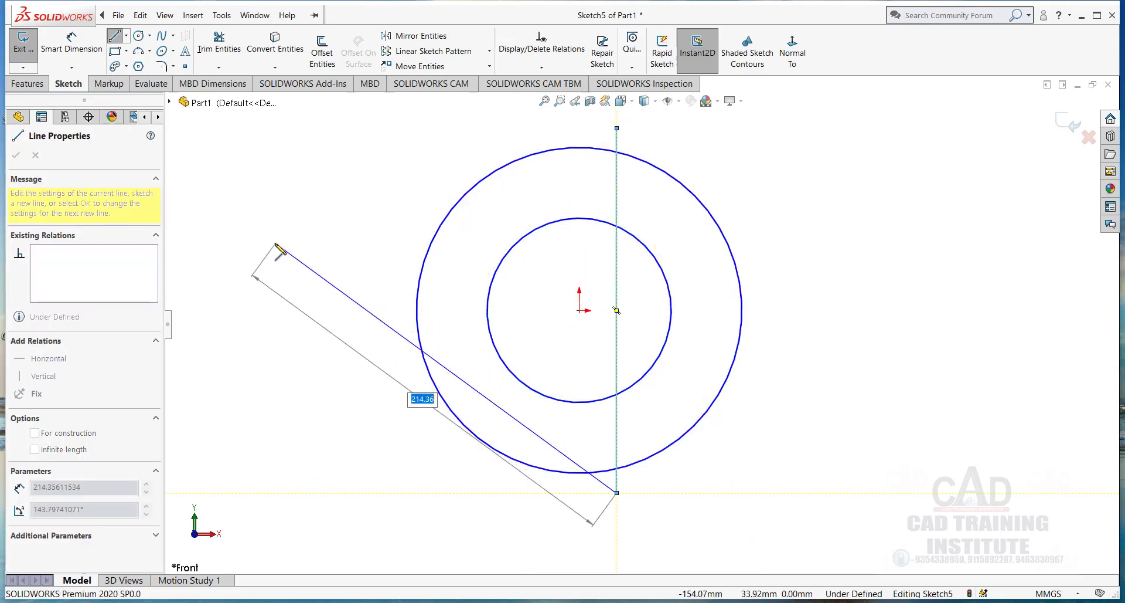
right_click(272, 243)
left_click(298, 248)
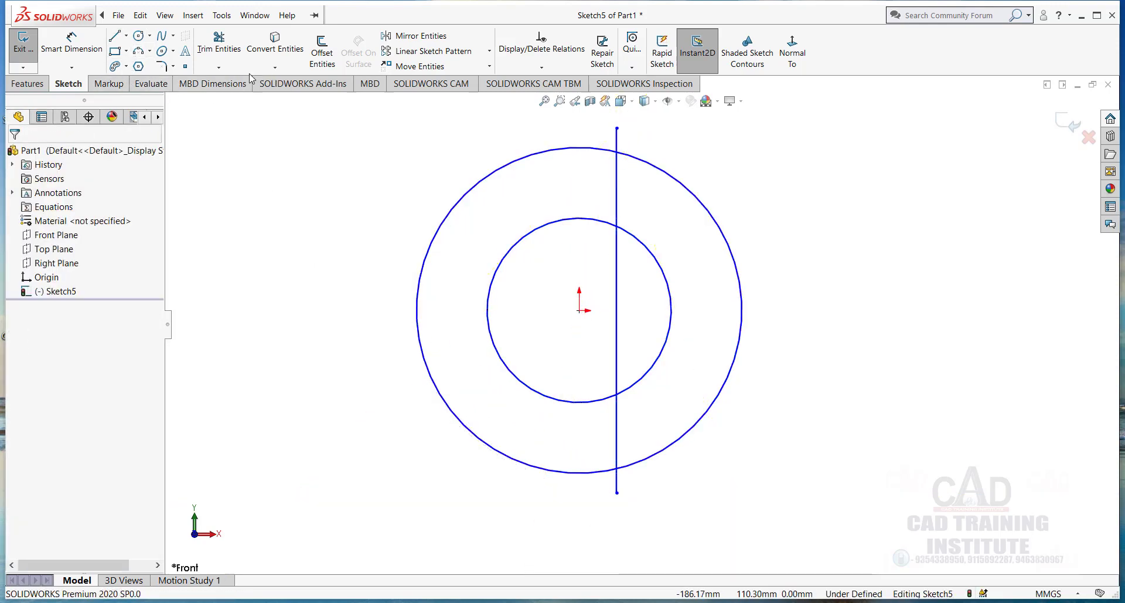
Trim the circles' portions beyond the vertical line and the line's excess segments, leaving a closed C-shaped profile beside the origin.
left_click(220, 47)
mouse_move(469, 181)
left_mouse_down()
mouse_move(528, 261)
mouse_move(539, 361)
left_mouse_up()
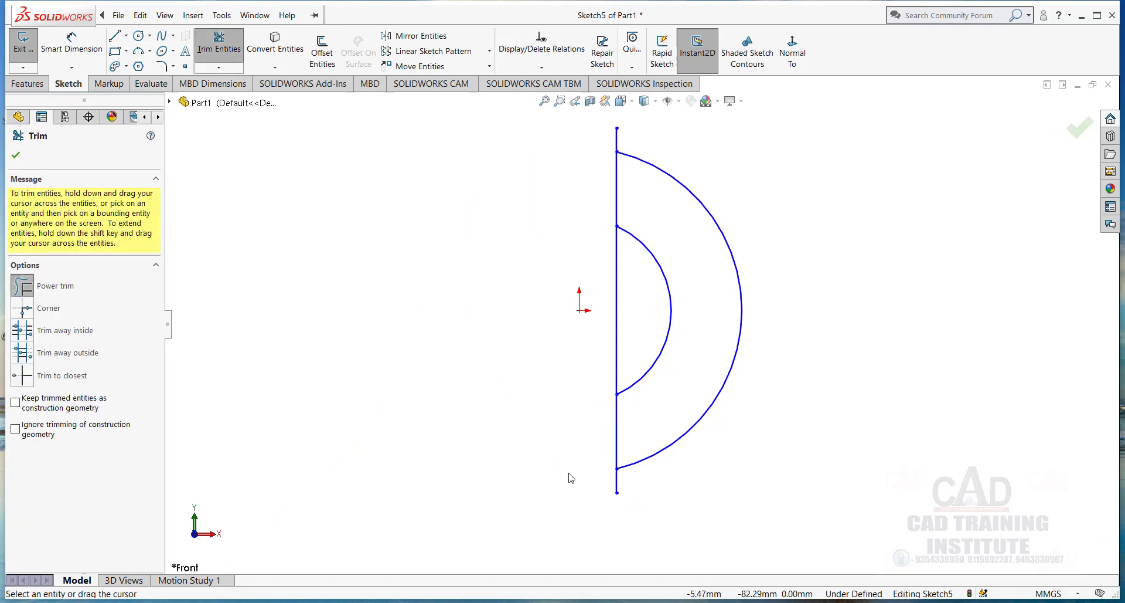
mouse_move(626, 486)
left_mouse_down()
mouse_move(610, 490)
mouse_move(534, 378)
mouse_move(622, 306)
mouse_move(606, 283)
left_mouse_up()
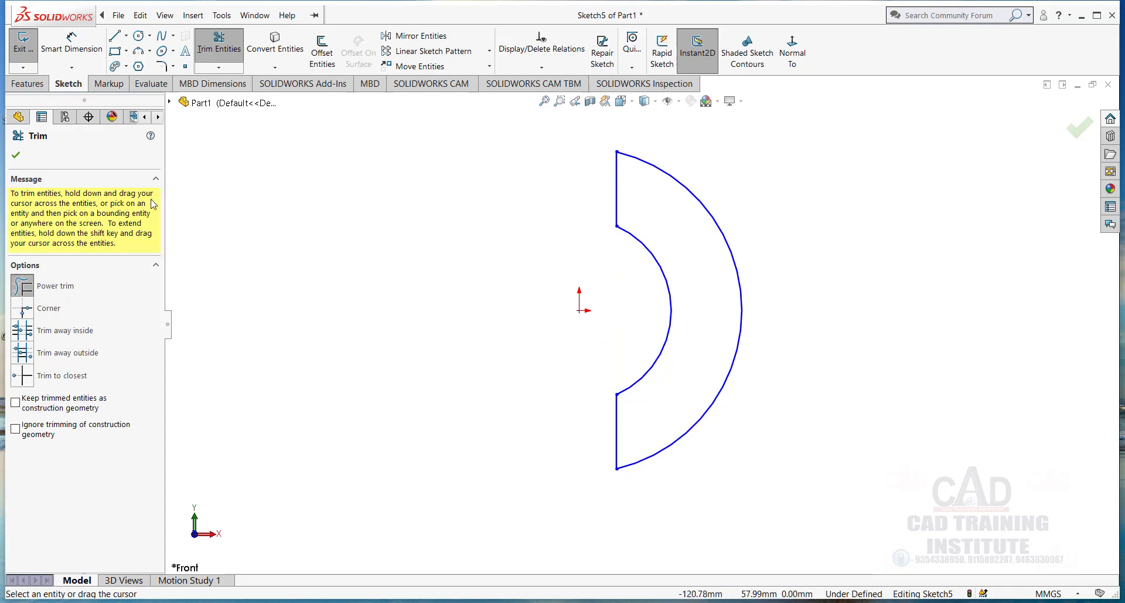
left_click(16, 156)
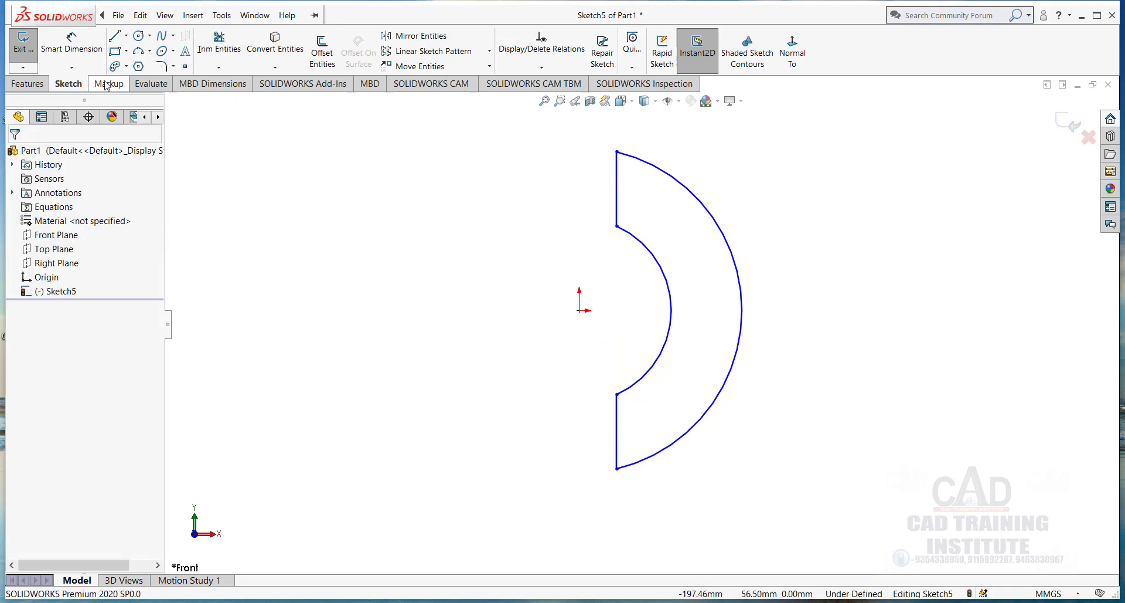
Sketch a vertical centerline about 178 mm long through the origin, extending above and below the C-shaped profile.
left_click(127, 35)
left_click(144, 82)
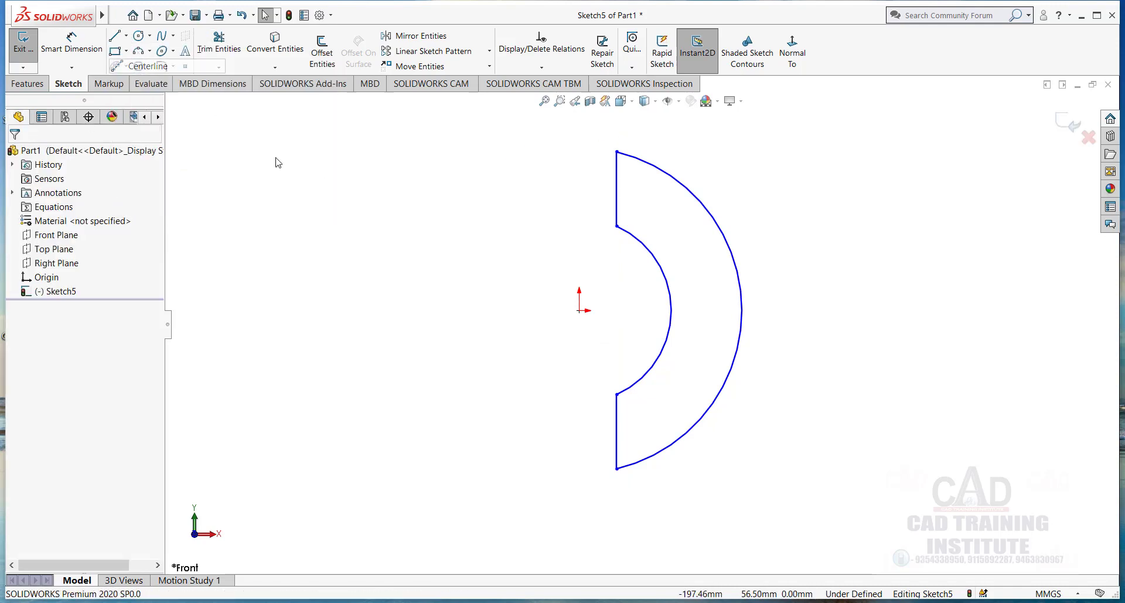
left_click(579, 140)
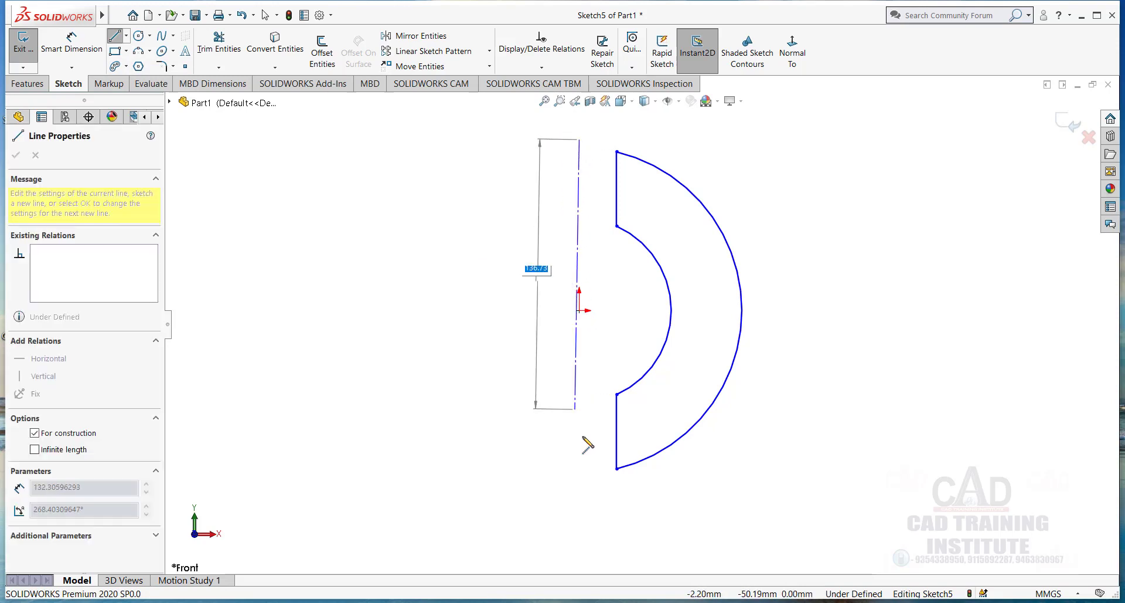
left_click(580, 489)
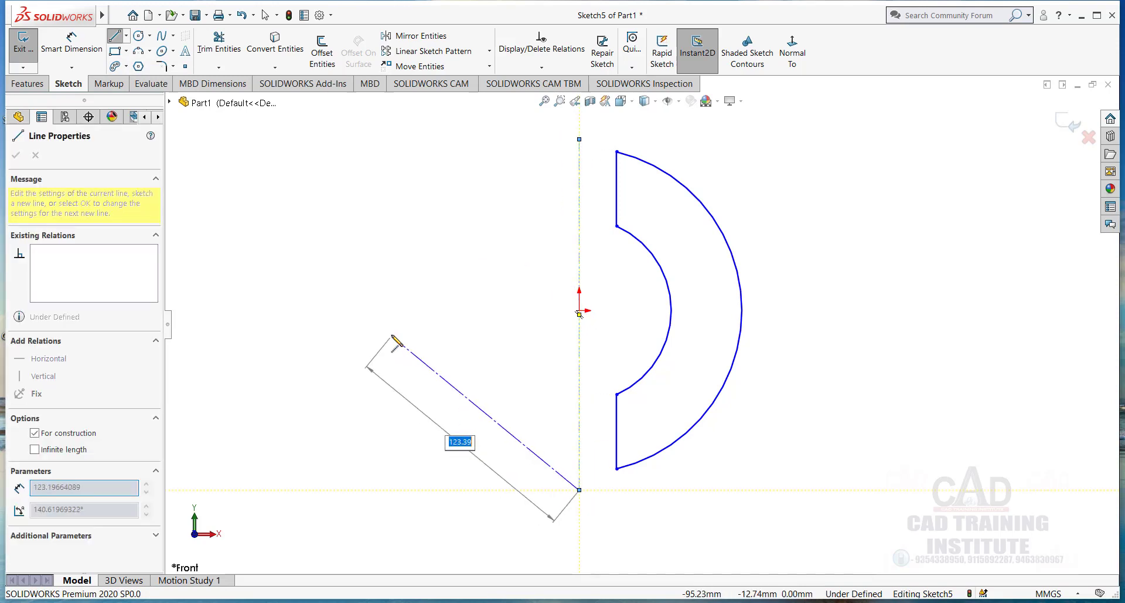
right_click(393, 337)
left_click(445, 346)
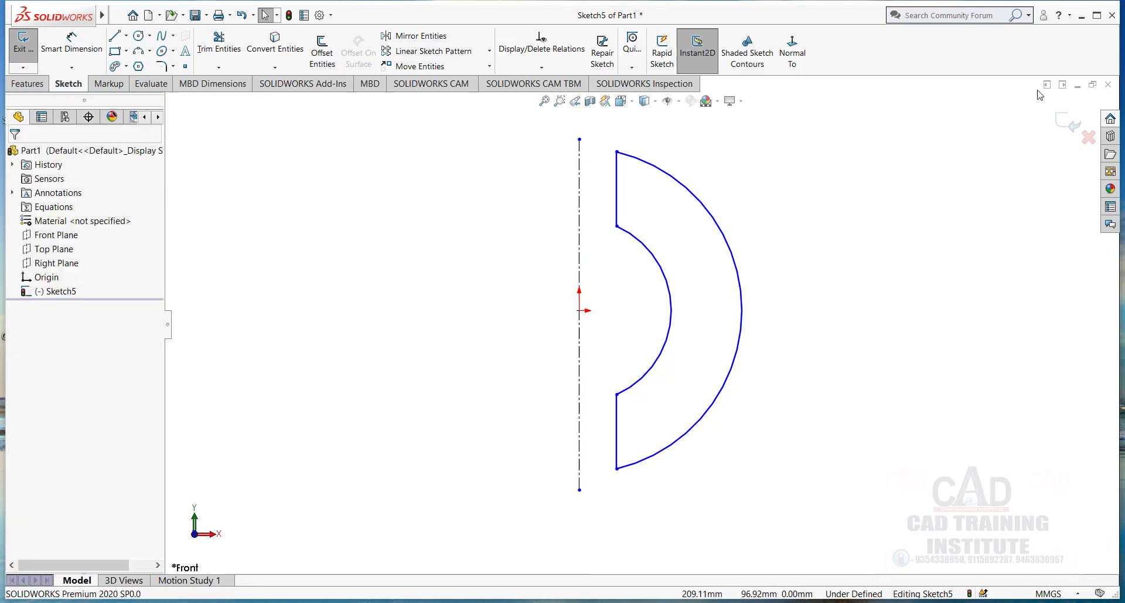
Exit the sketch and revolve the C-shaped profile 360 degrees about the vertical centerline as a solid.
left_click(1064, 121)
middle_click_drag(772, 210, 756, 268)
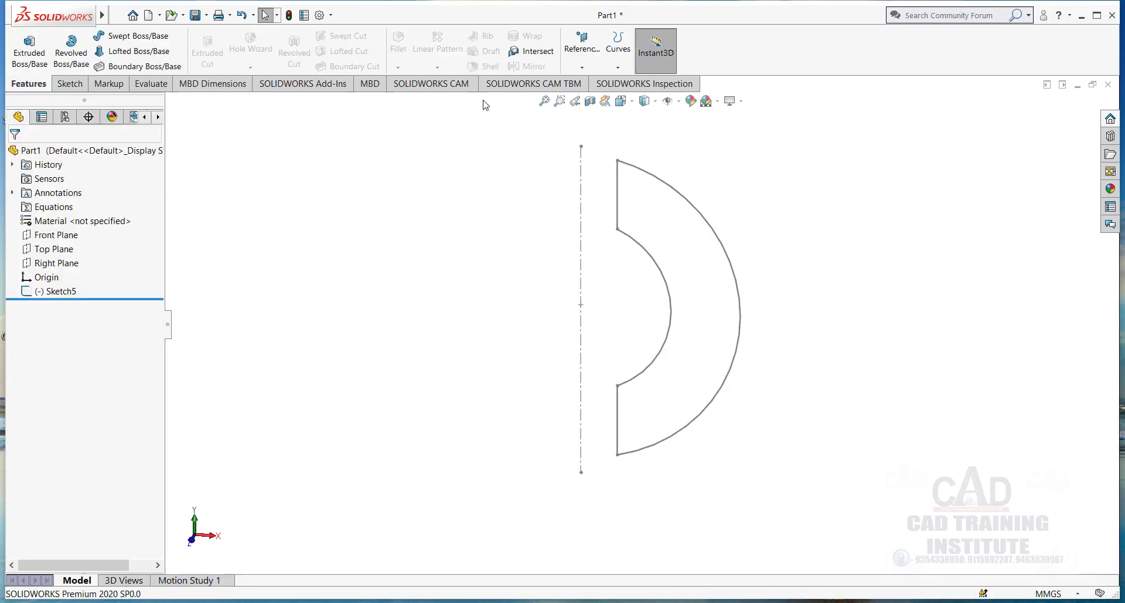
left_click(67, 56)
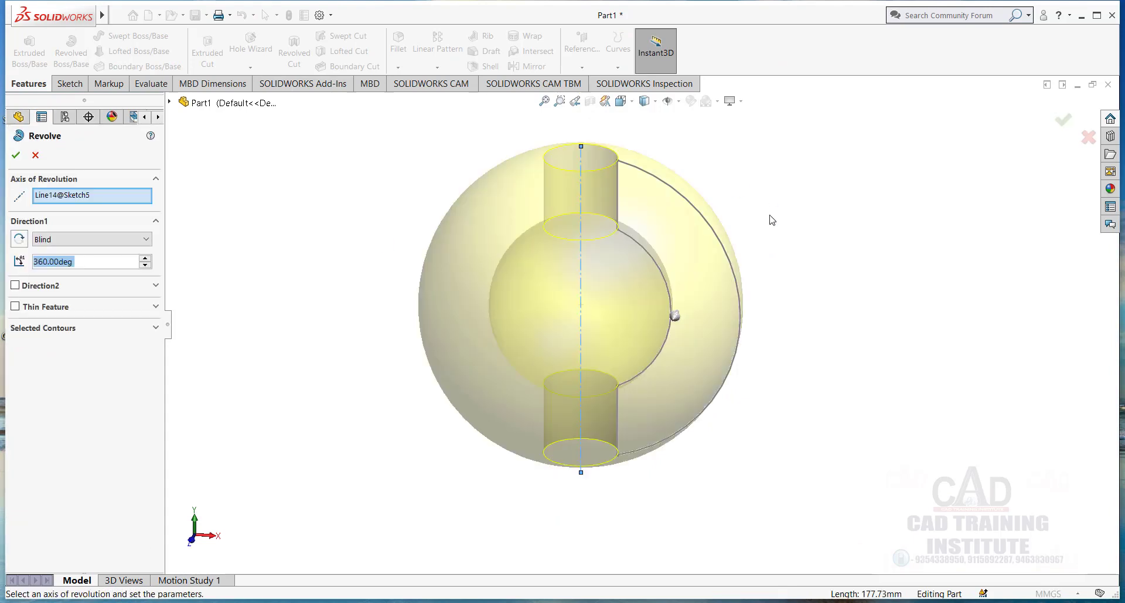
left_click(16, 156)
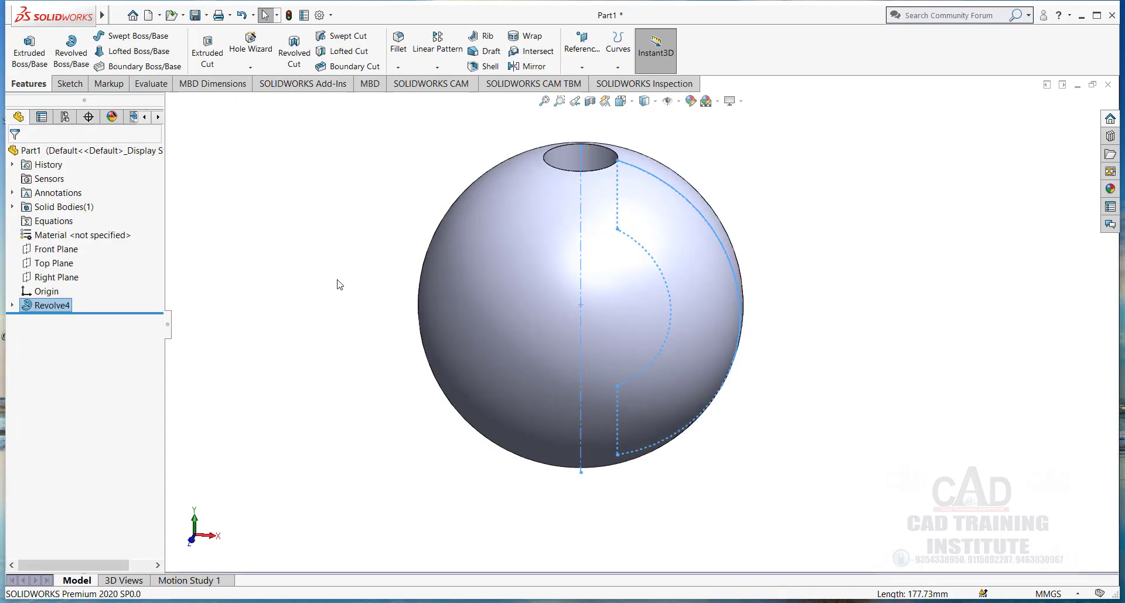
Section the revolved sphere along the Front Plane to inspect its inner cavity and bores, and turn the section view off.
middle_click_drag(371, 274, 540, 146)
left_click(589, 101)
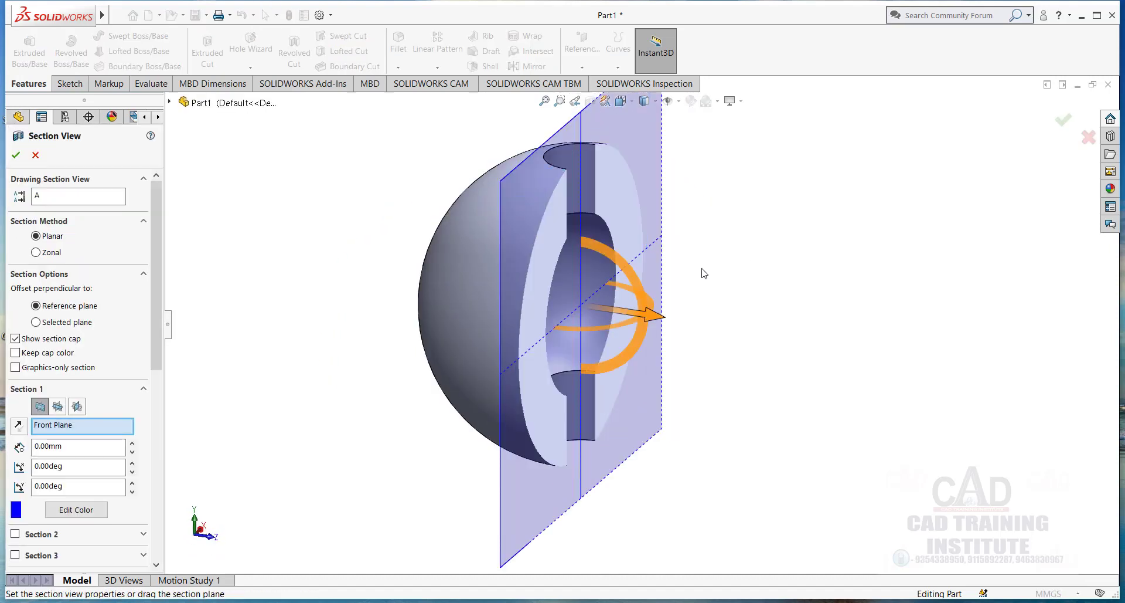
middle_click_drag(705, 274, 605, 248)
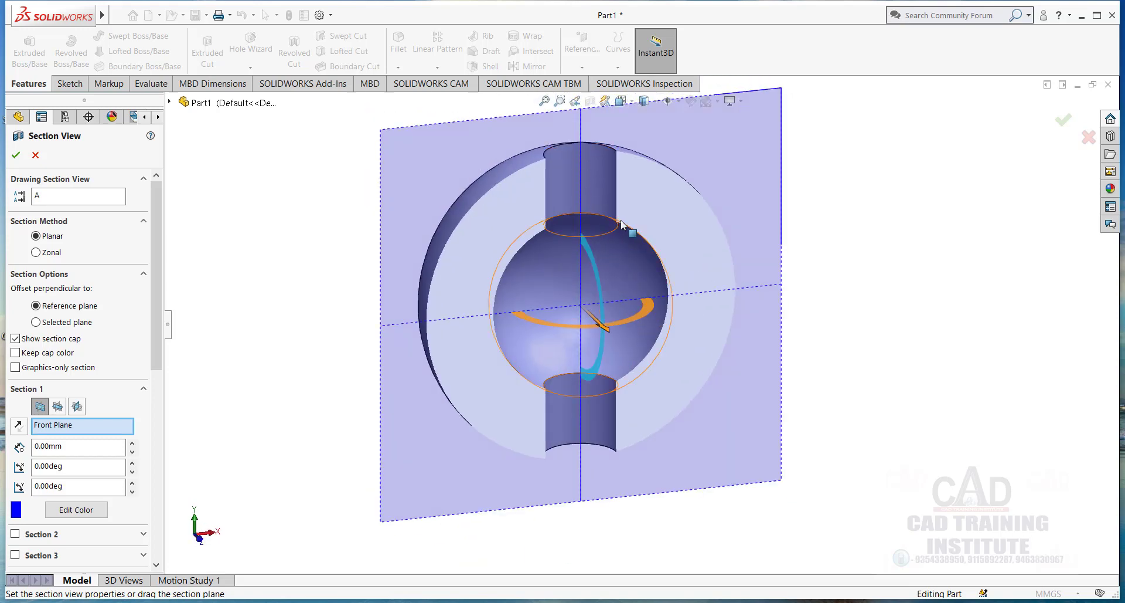
left_click(16, 156)
left_click(590, 100)
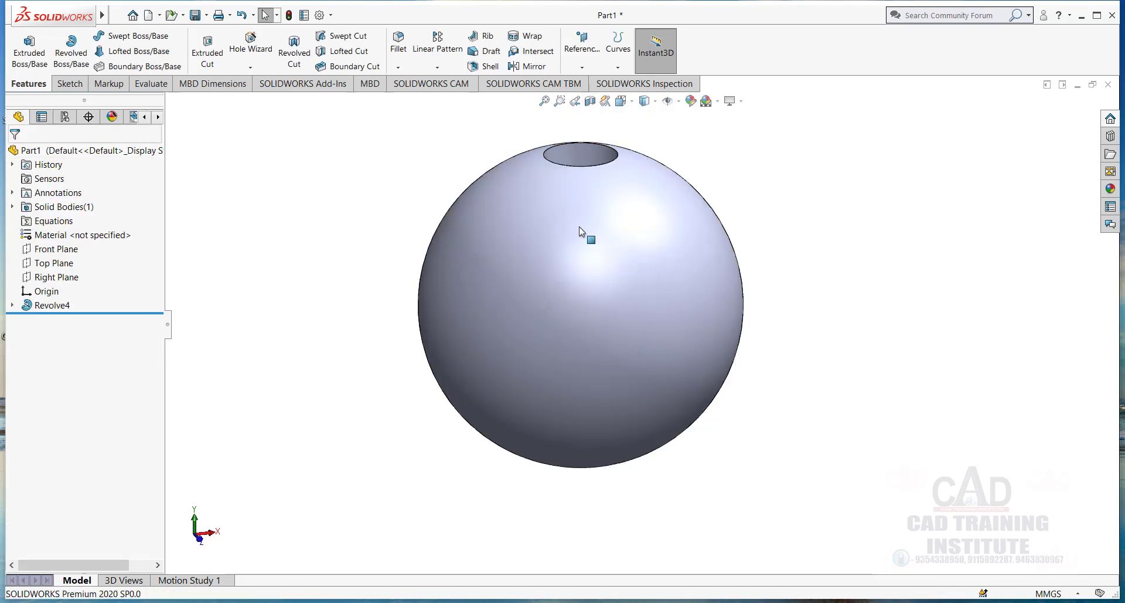
Open the solid revolve for editing, close it without changes, and delete the feature while keeping its sketch.
right_click(50, 305)
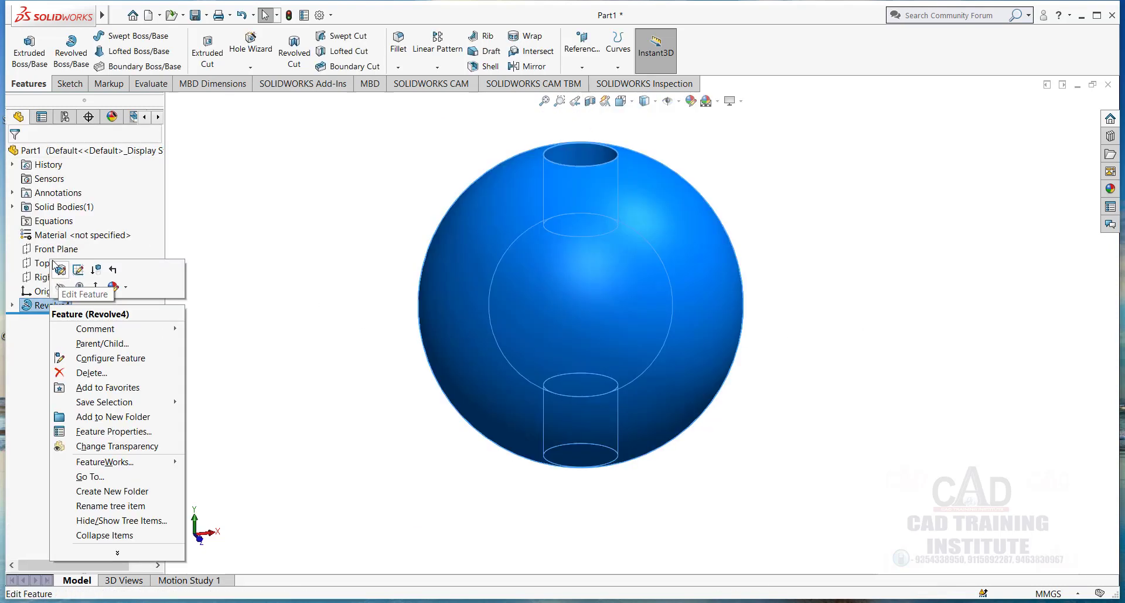
left_click(59, 269)
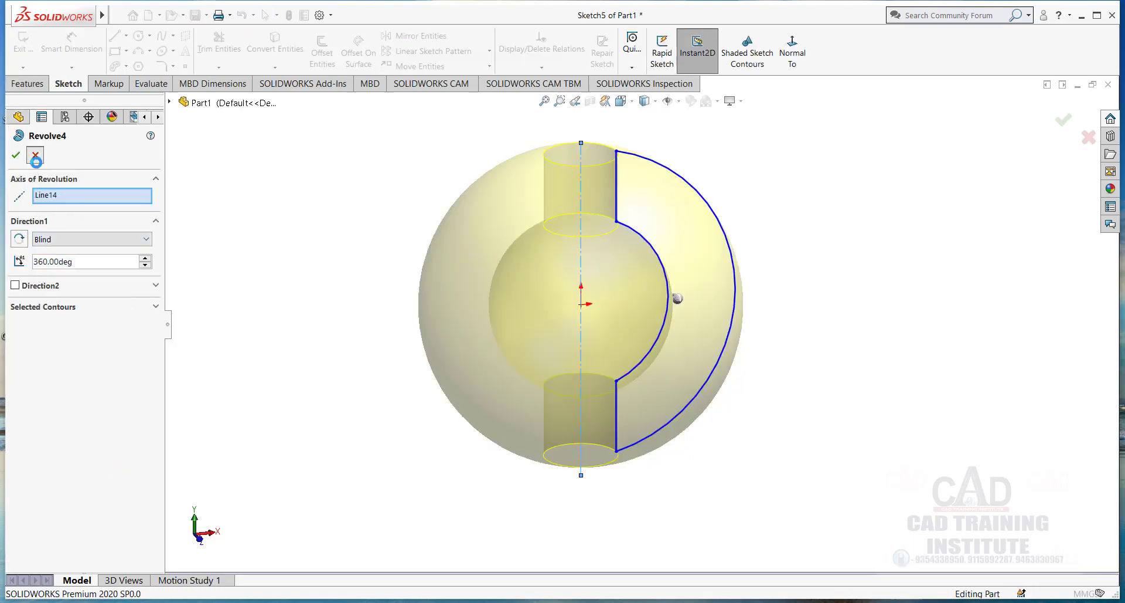
left_click(16, 155)
right_click(56, 306)
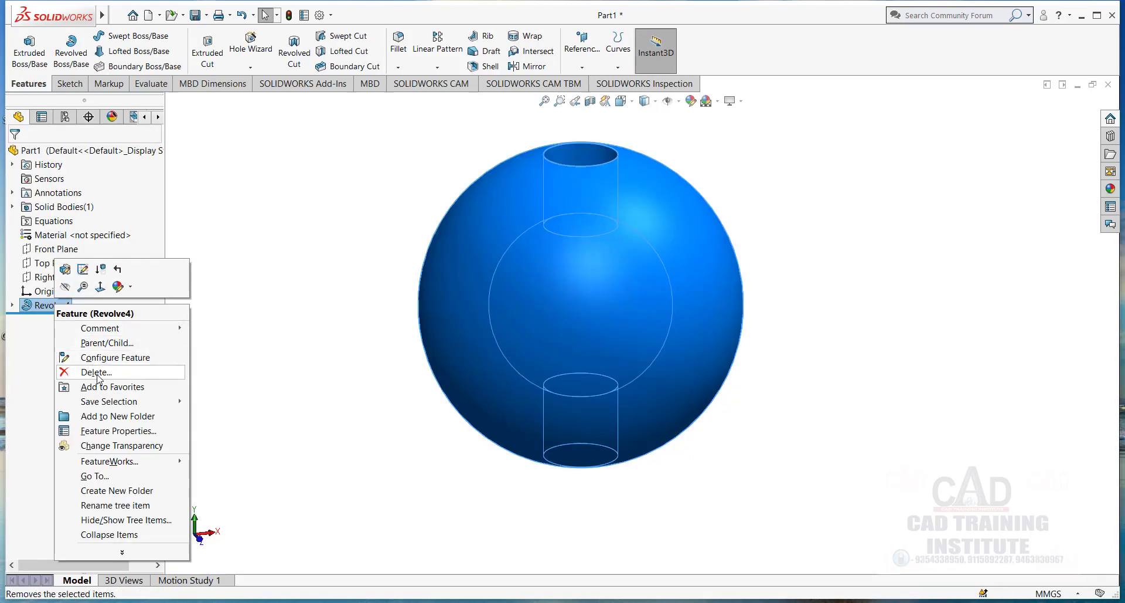
left_click(96, 372)
left_click(649, 232)
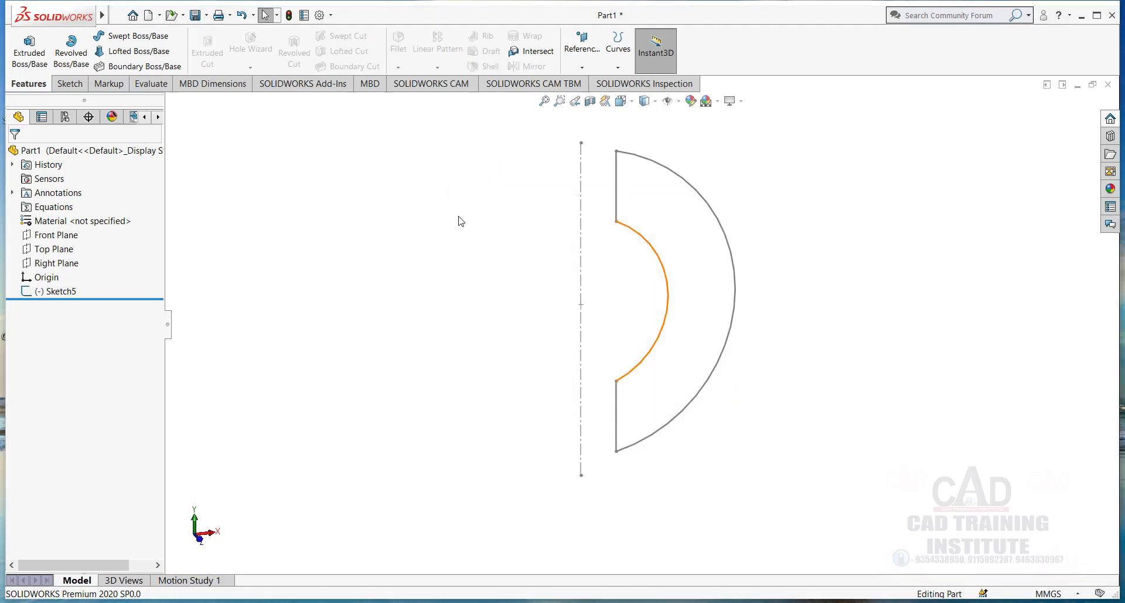
Revolve the sketch 360 degrees about the centerline as a one-direction thin feature with a 3 mm wall thickness.
left_click(71, 53)
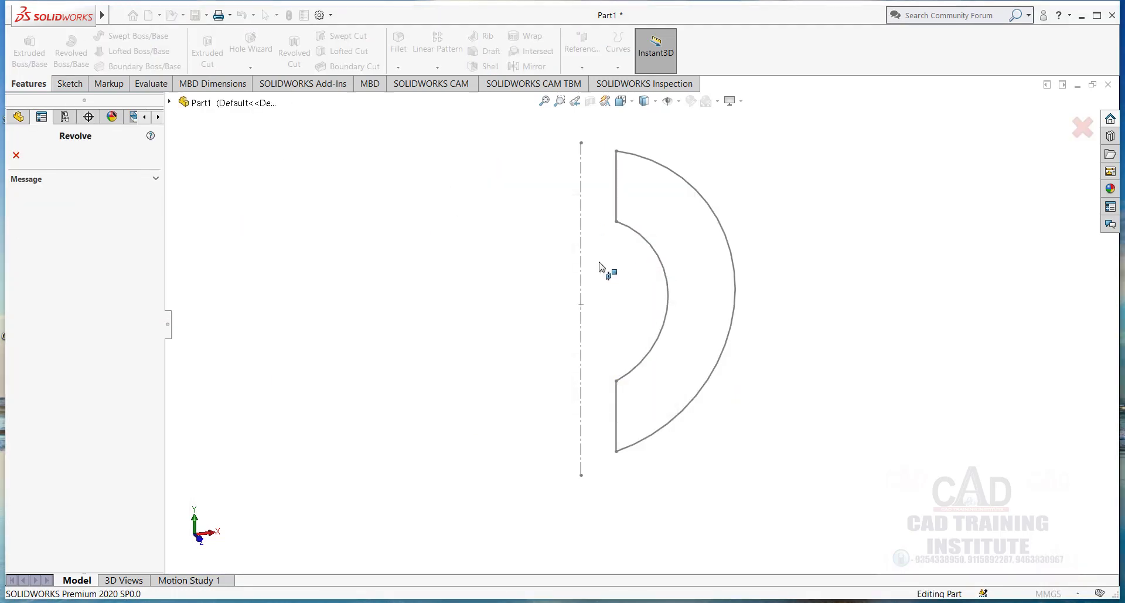
left_click(582, 269)
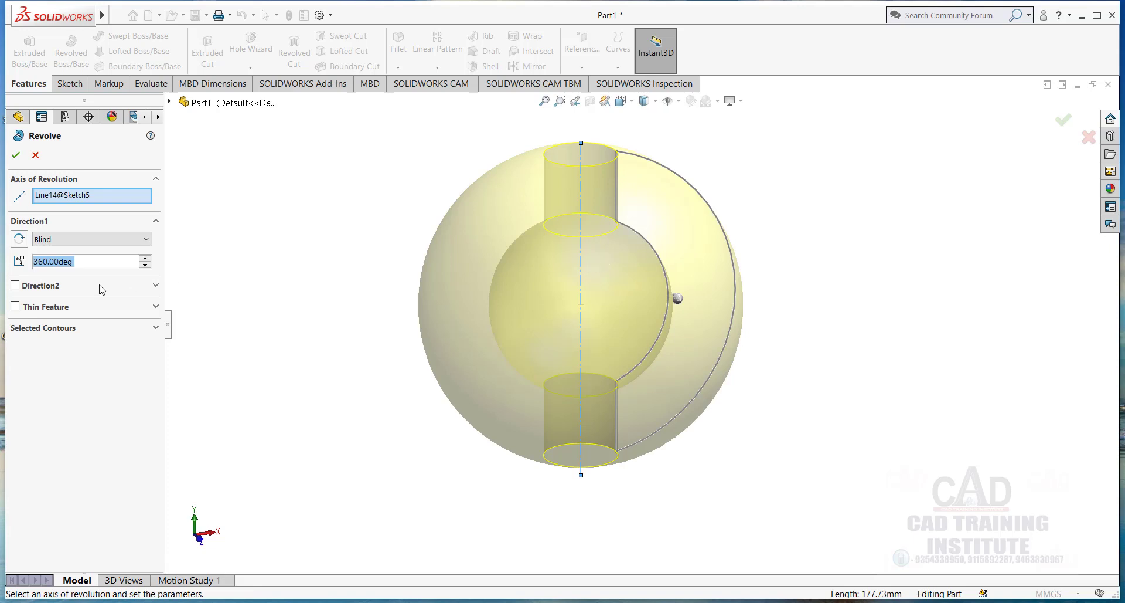
left_click(17, 307)
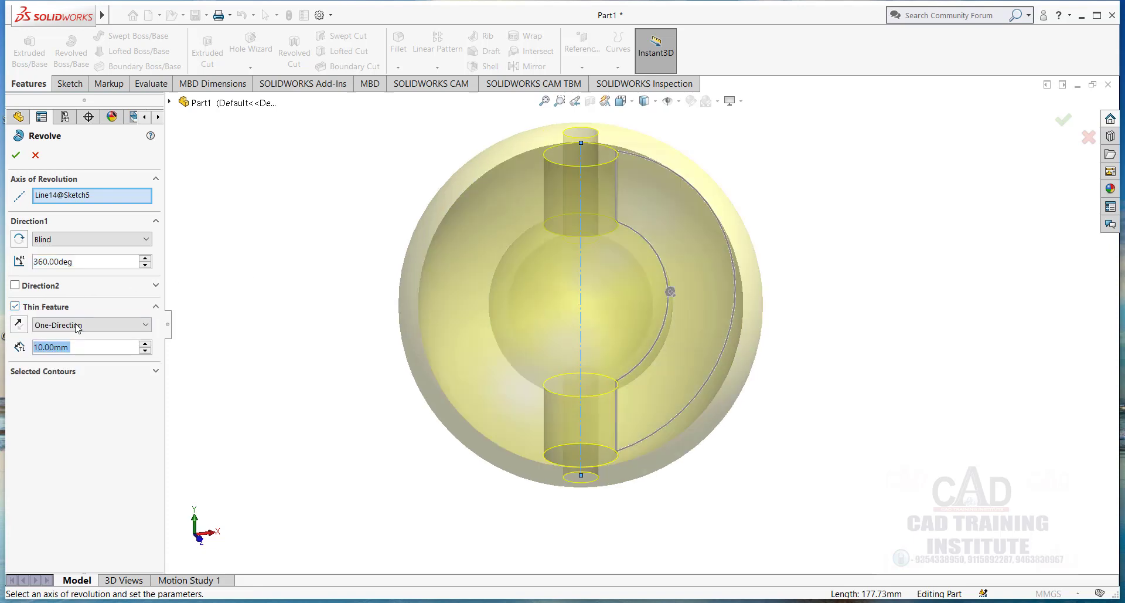
left_click(85, 347)
type("3")
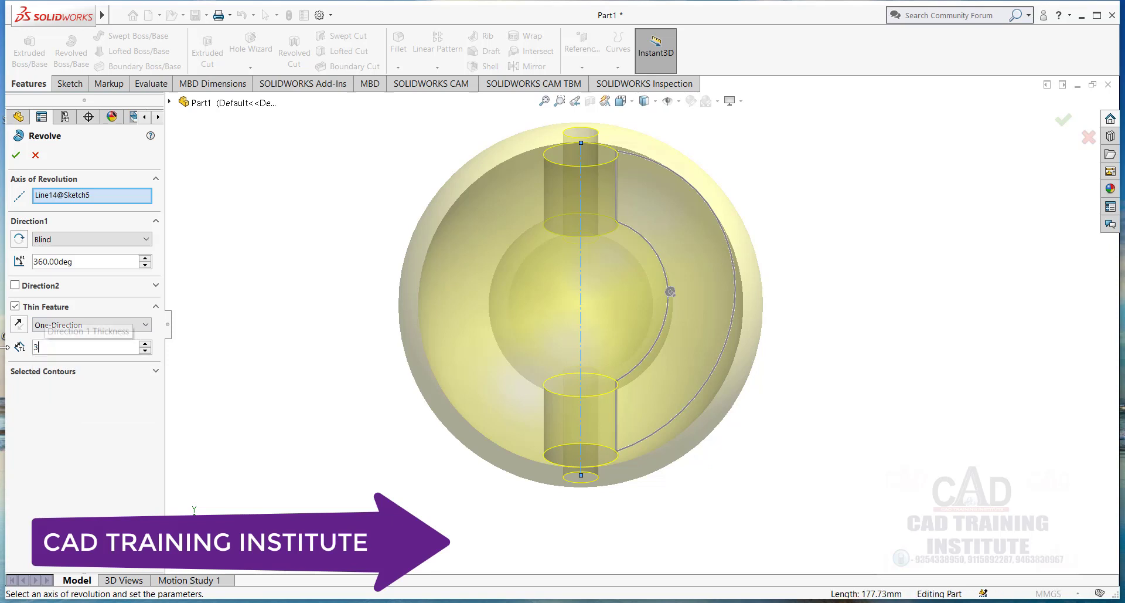
key("Return")
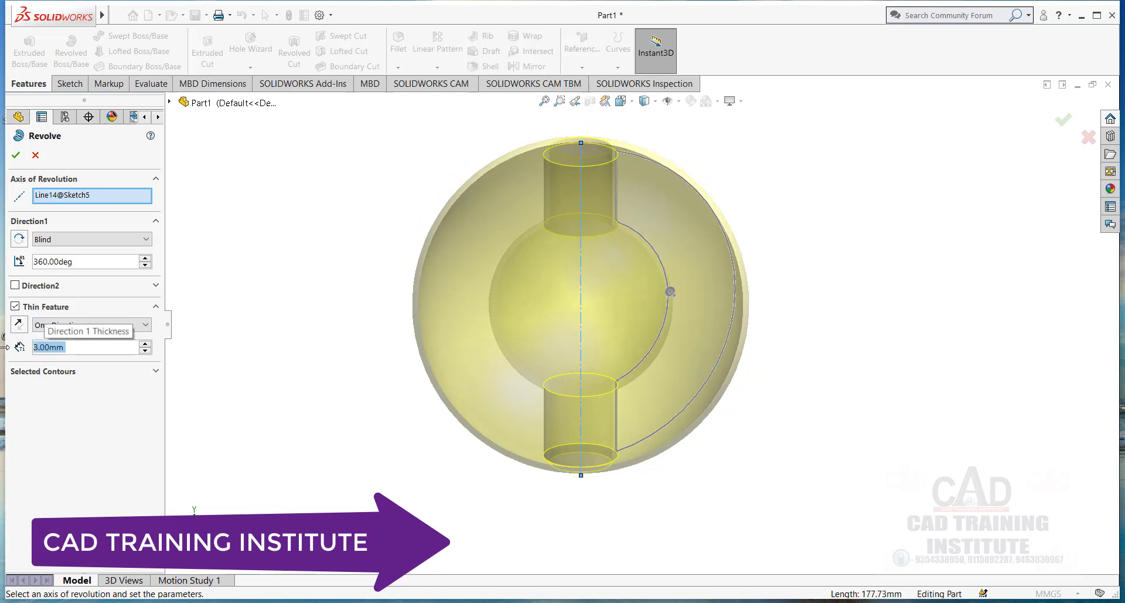
left_click(15, 154)
Section the thin revolve along the Front Plane to examine its hollow walls, and turn the section view off.
middle_click_drag(322, 276, 350, 377)
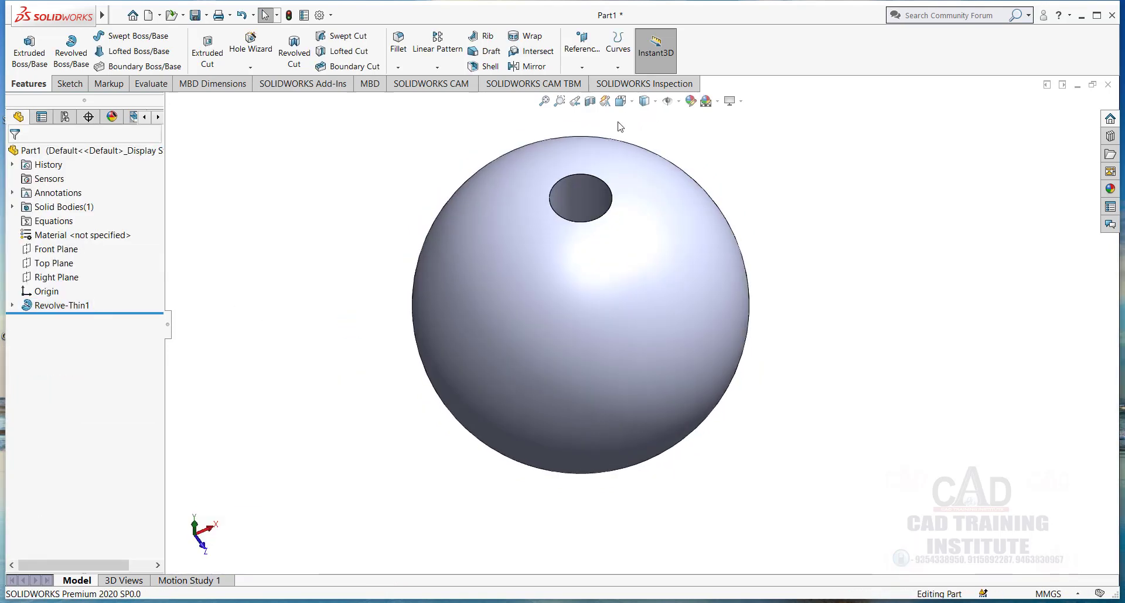
left_click(594, 101)
middle_click_drag(598, 345, 537, 248)
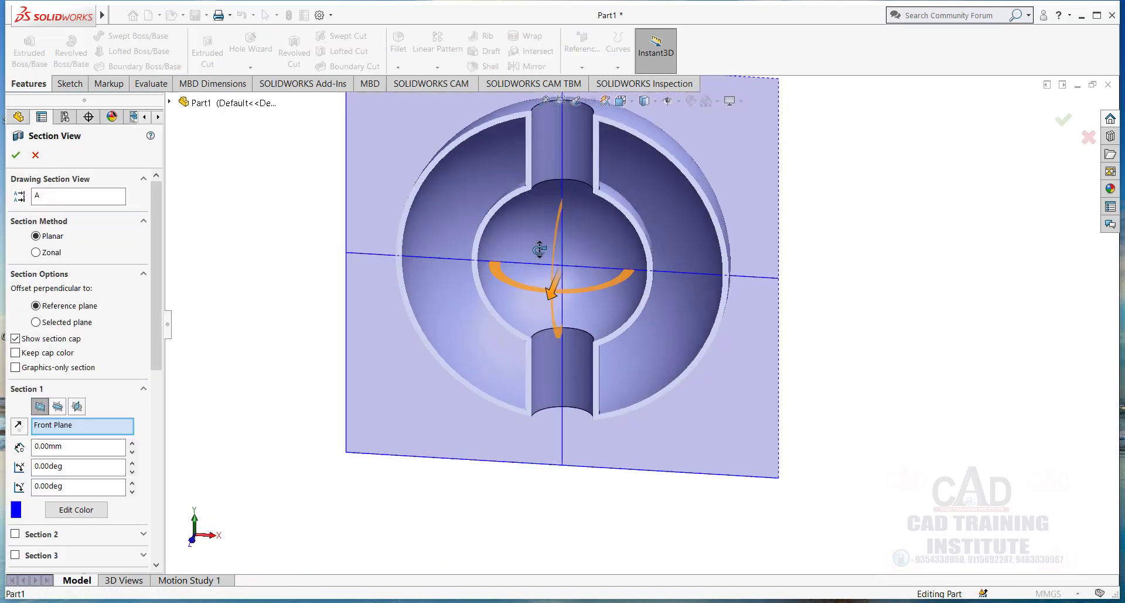
scroll(537, 170, "down", 3)
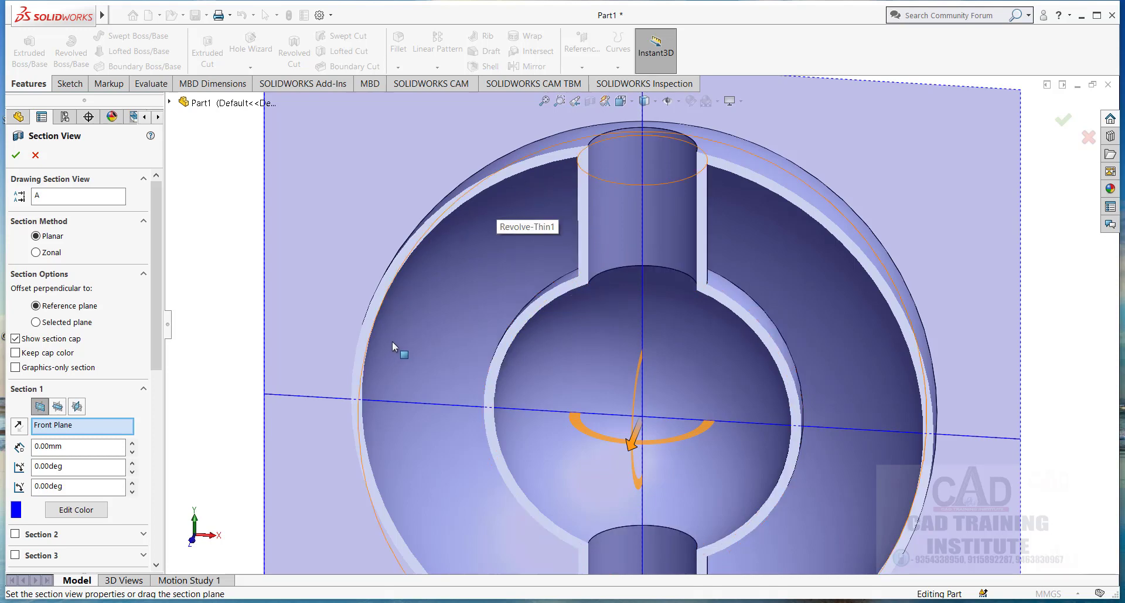
scroll(399, 328, "up", 5)
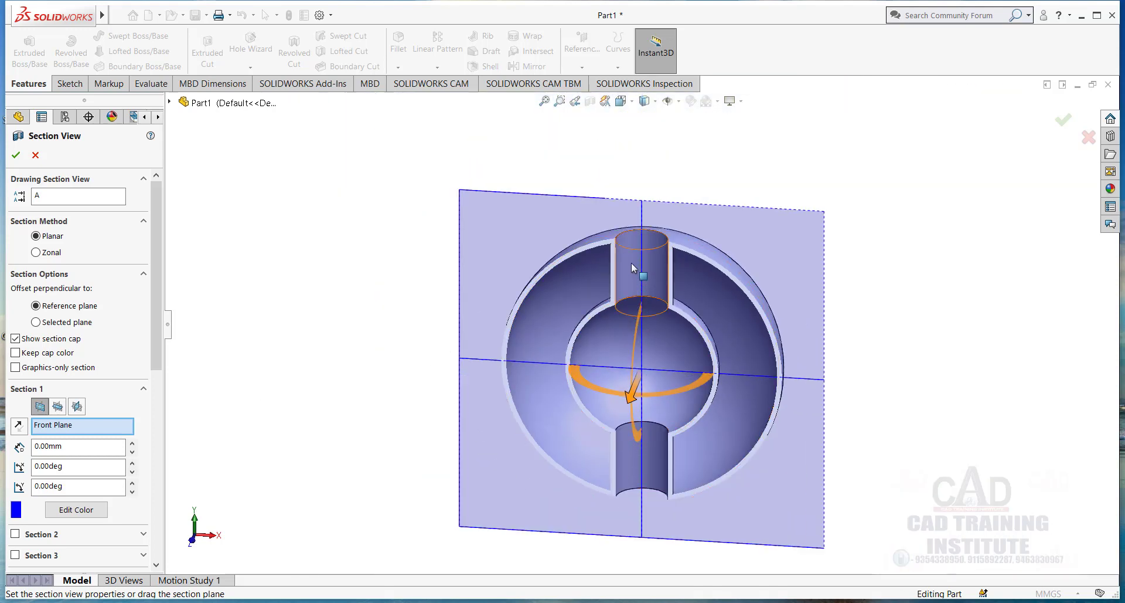
left_click(16, 156)
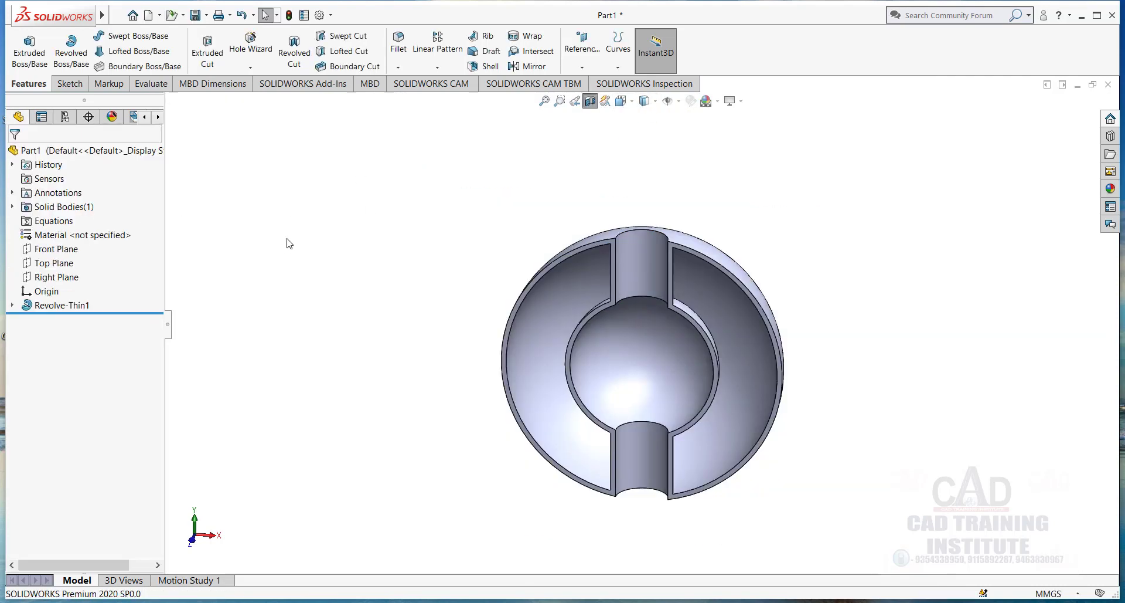
left_click(590, 102)
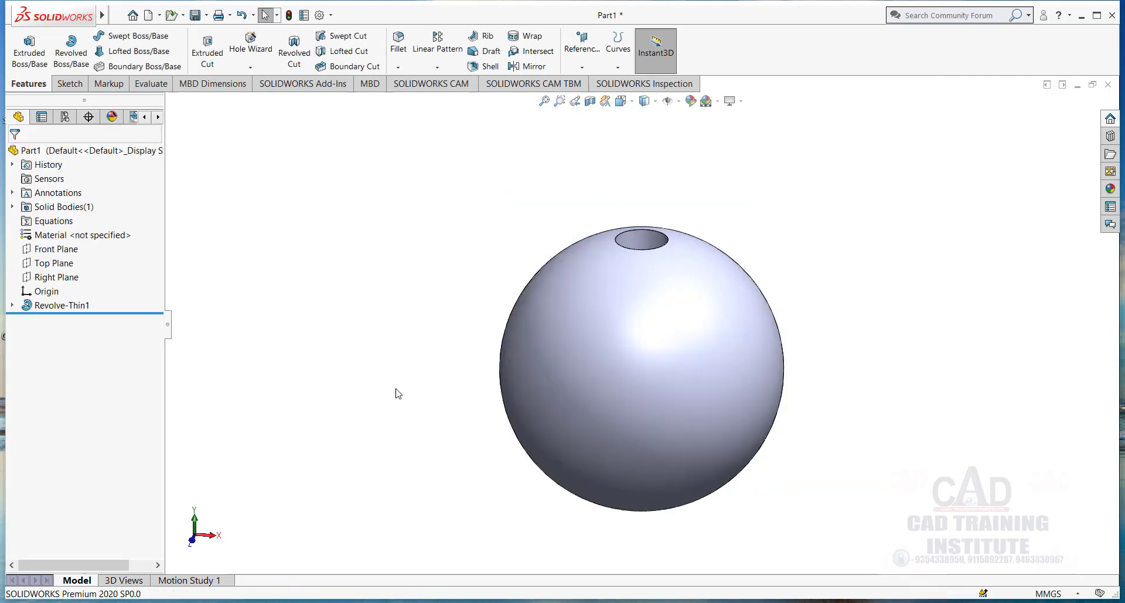
Set the thin revolve's angle to 270 degrees and inspect the opened interior of the sphere.
right_click(85, 306)
left_click(95, 286)
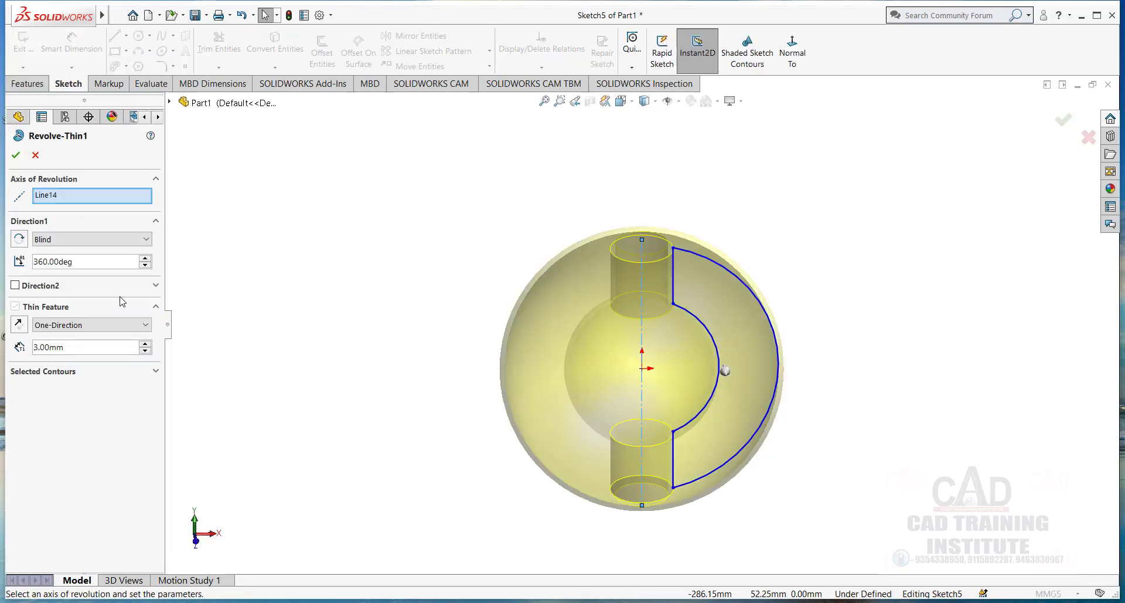
double_click(94, 264)
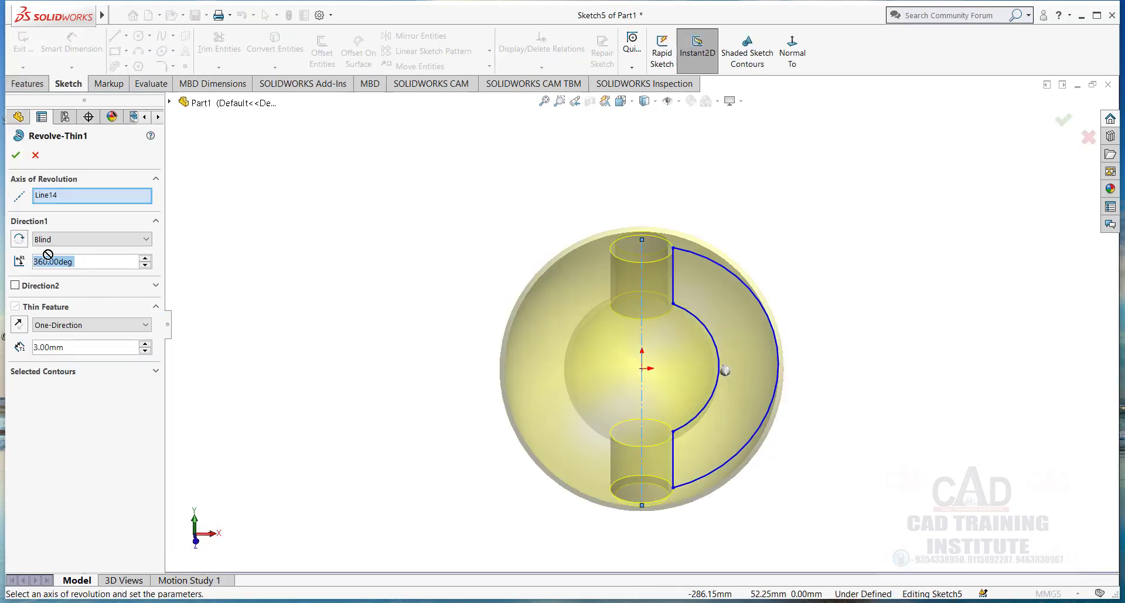
type("270")
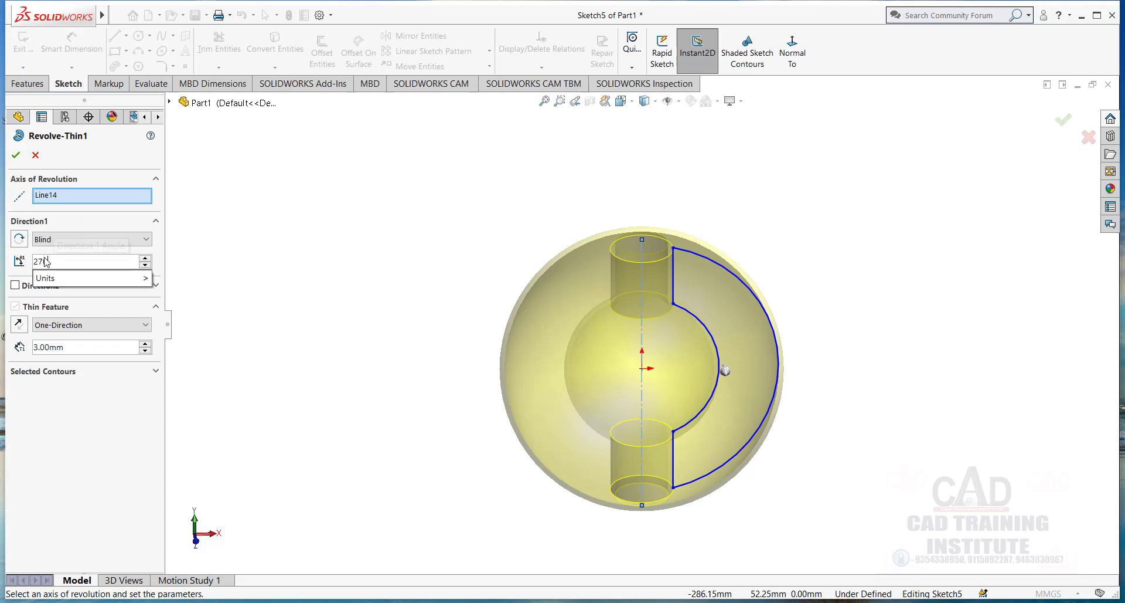
key("Return")
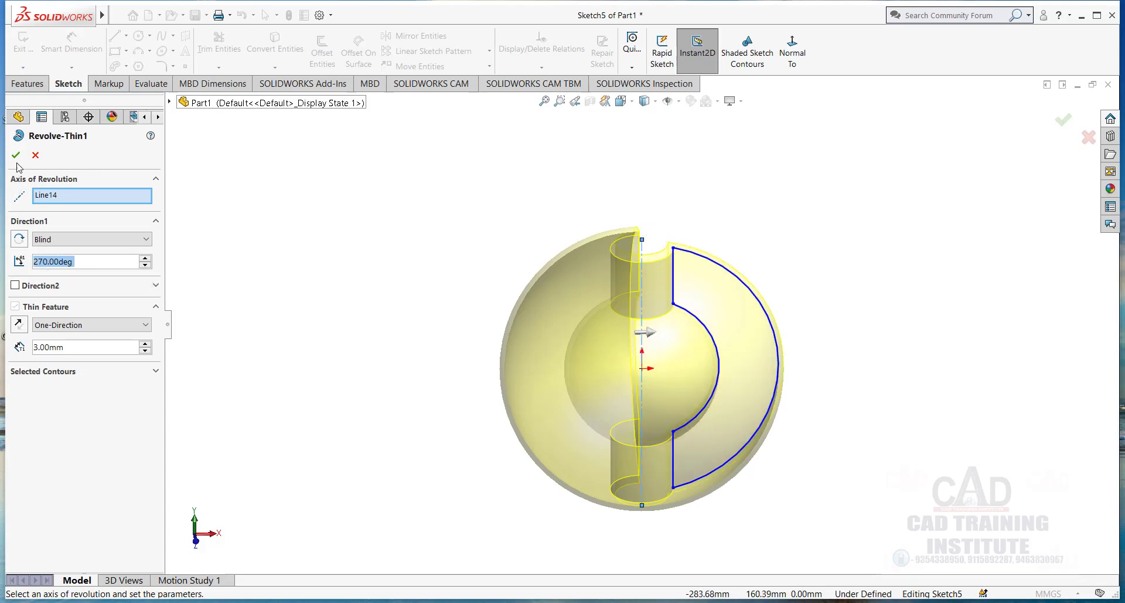
left_click(16, 155)
middle_click_drag(477, 271, 264, 261)
middle_click_drag(572, 378, 590, 343)
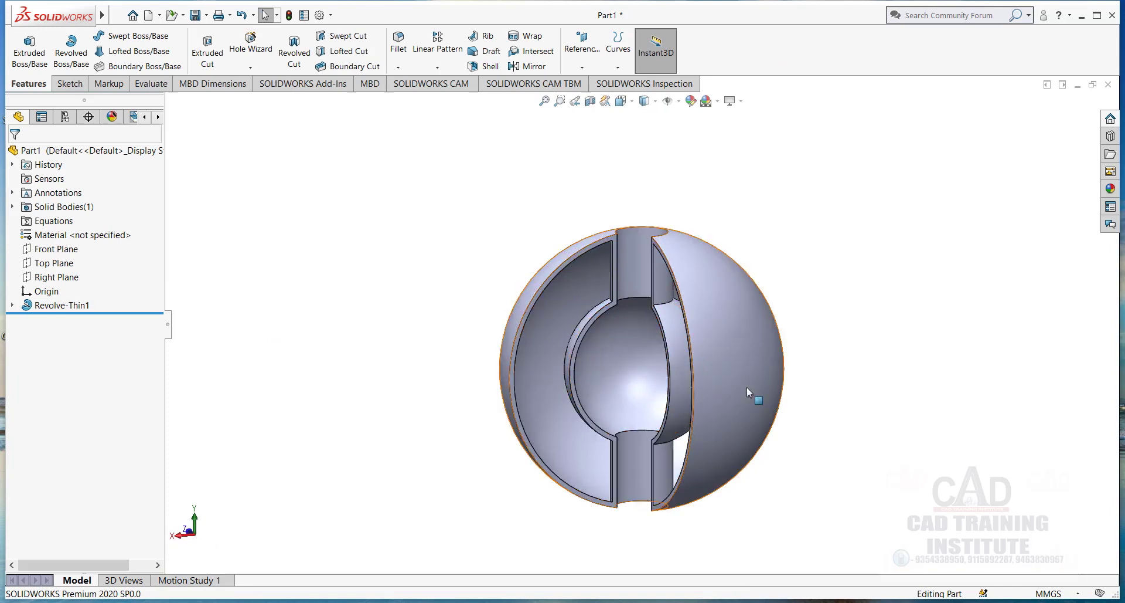
scroll(617, 302, "down", 3)
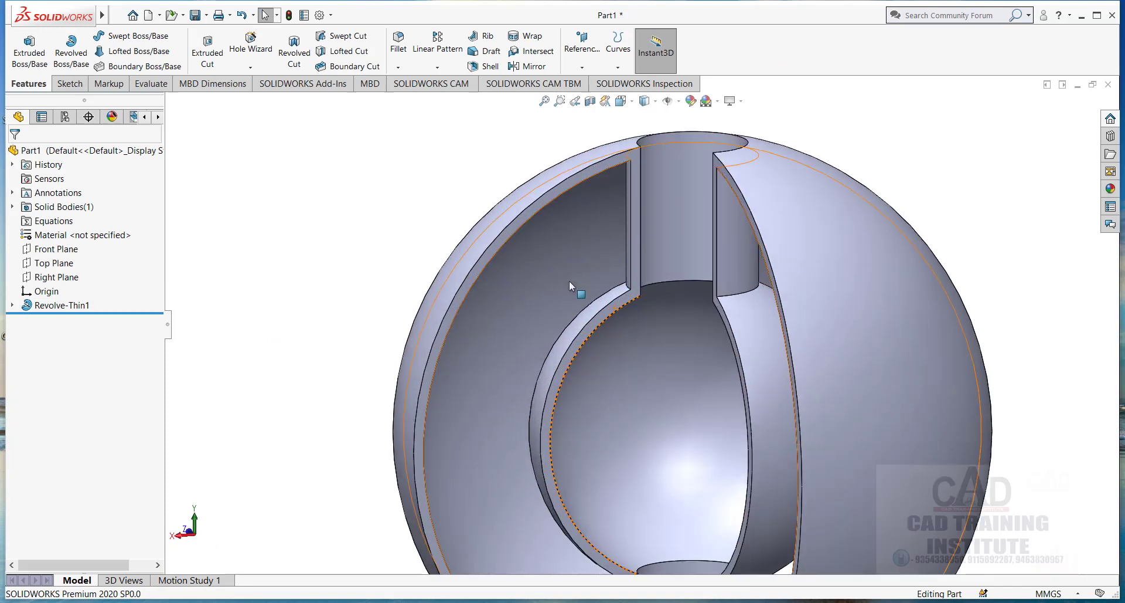
scroll(494, 367, "up", 3)
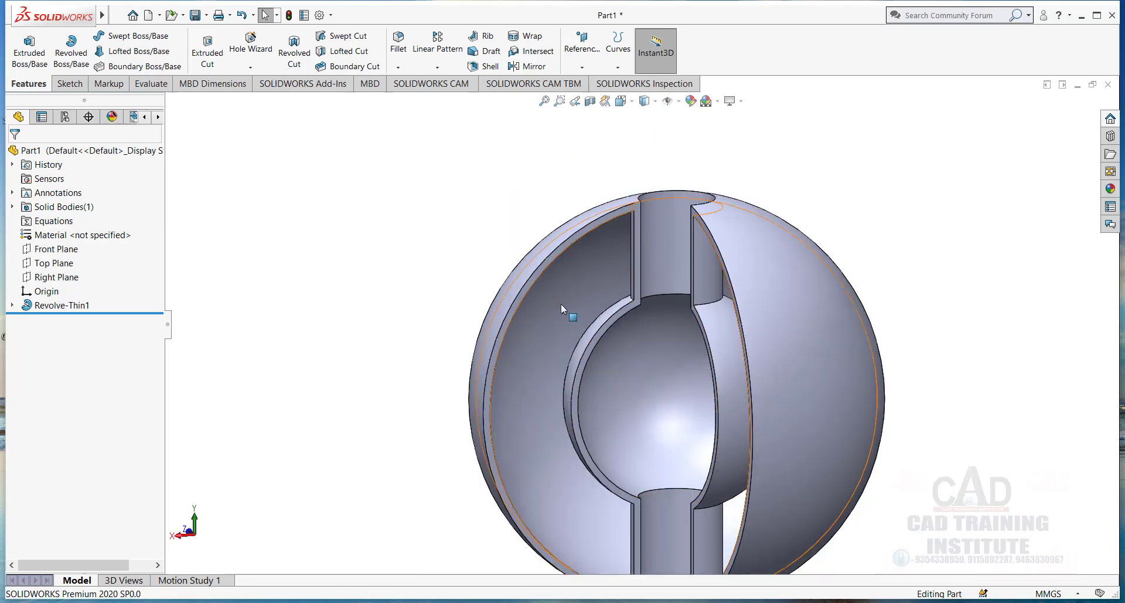
middle_click_drag(586, 276, 528, 327)
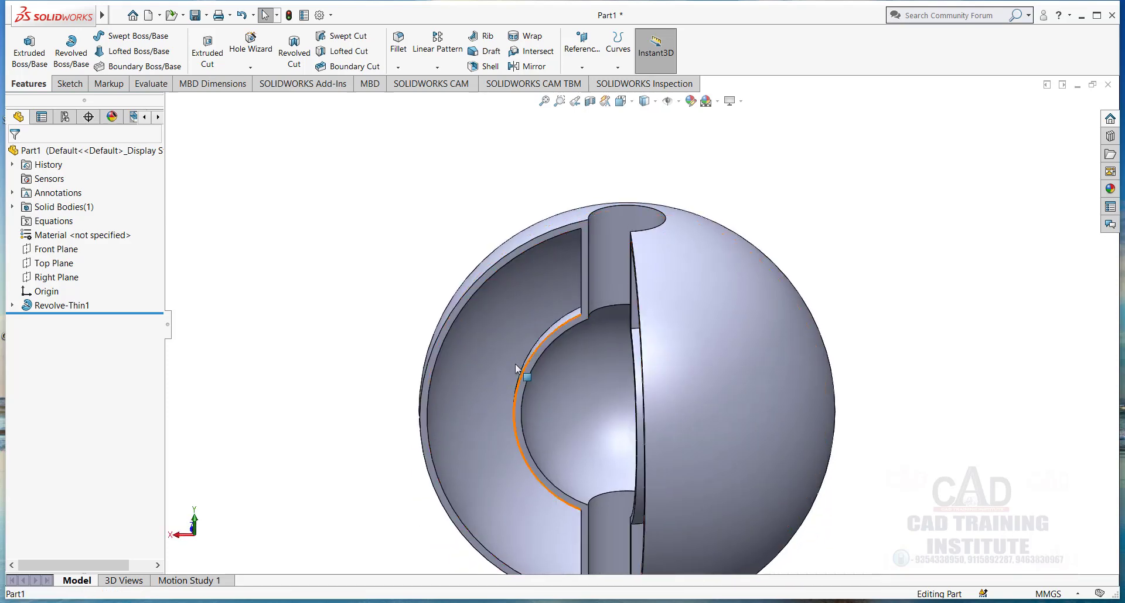
right_click(58, 305)
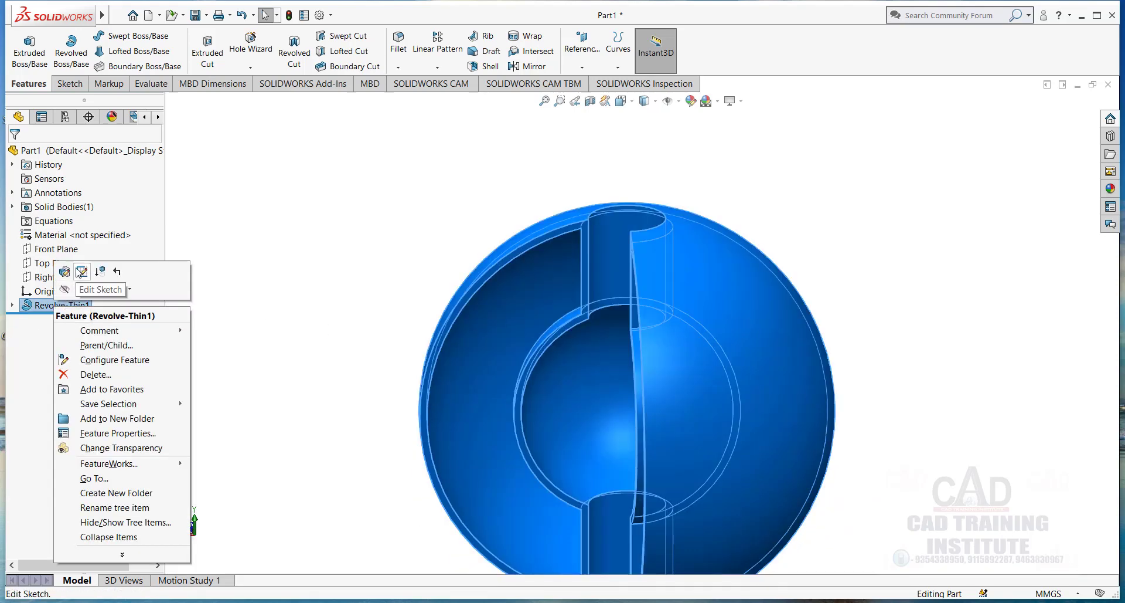
left_click(64, 271)
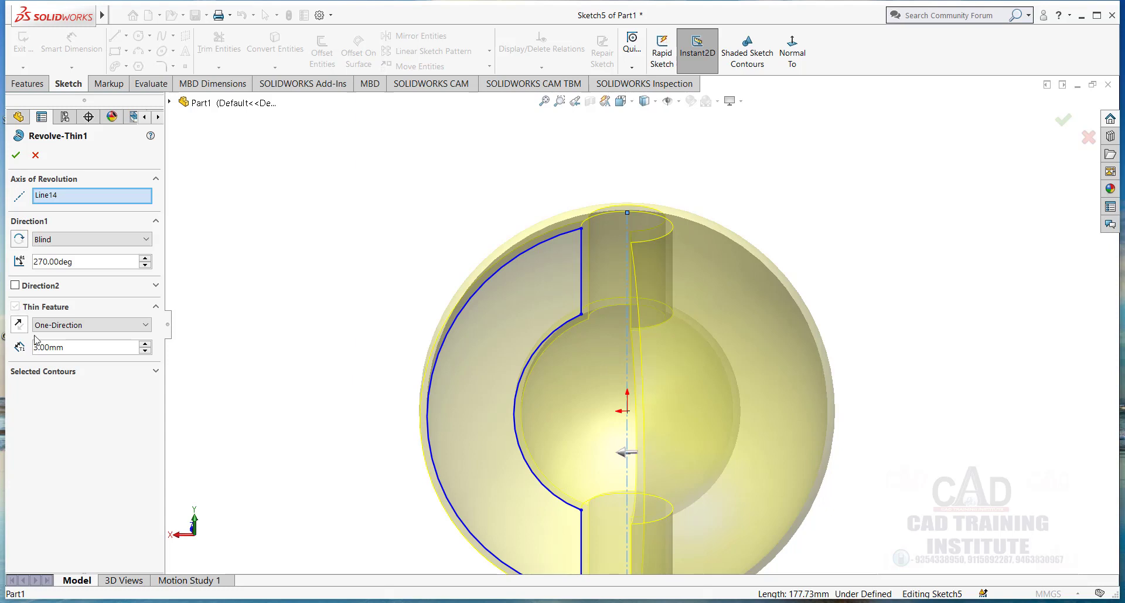
left_click(60, 326)
left_click(74, 339)
double_click(75, 347)
type("0")
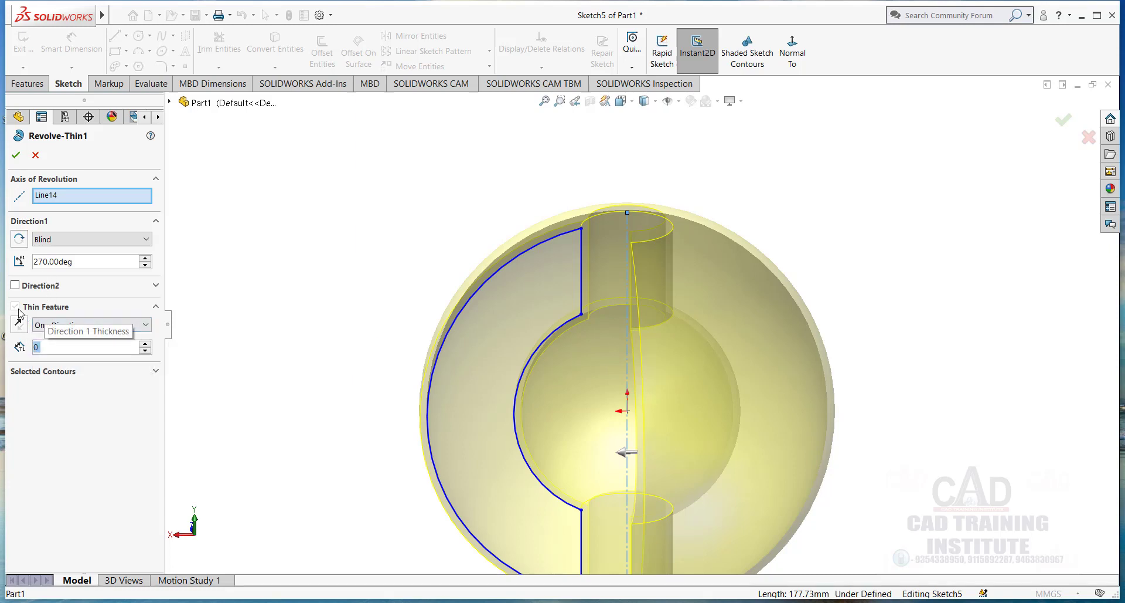
type("0")
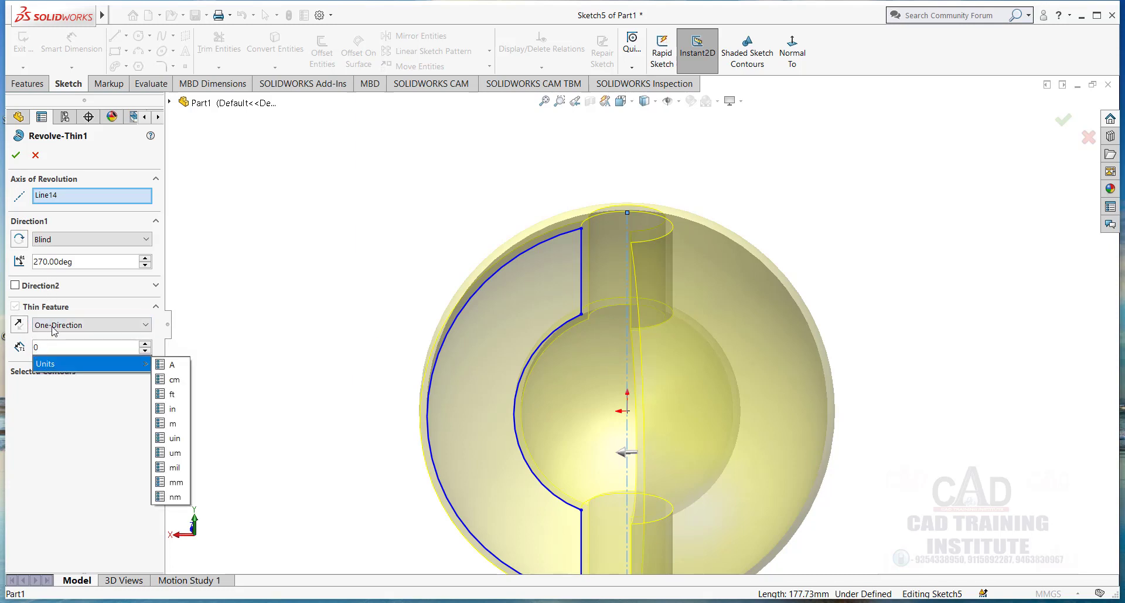
left_click(65, 324)
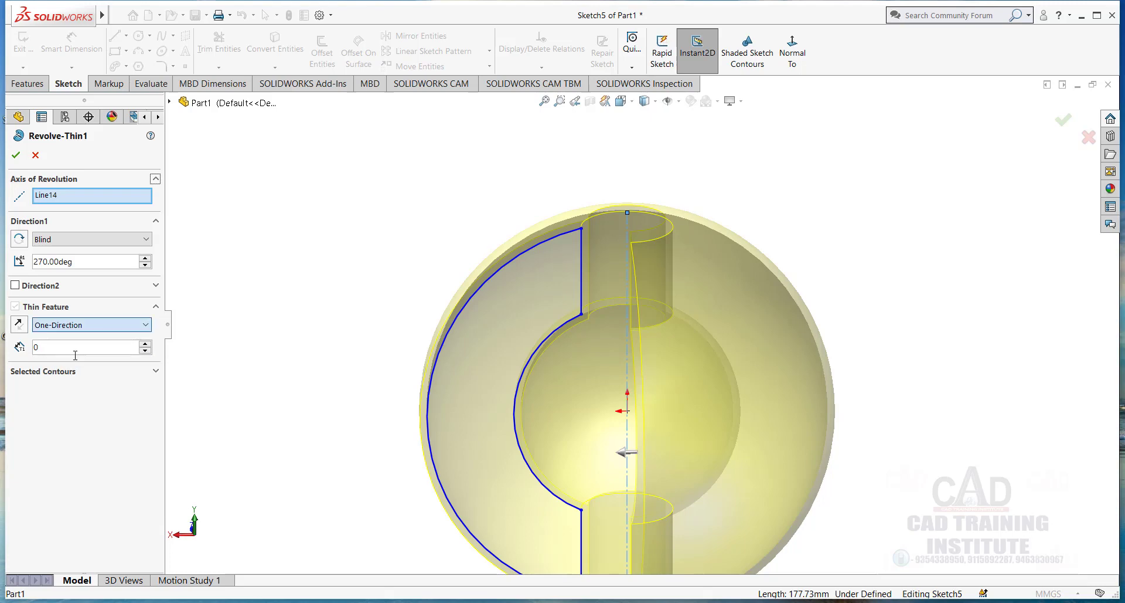
left_click(36, 155)
Delete the thin revolve feature while keeping its absorbed sketch.
right_click(74, 303)
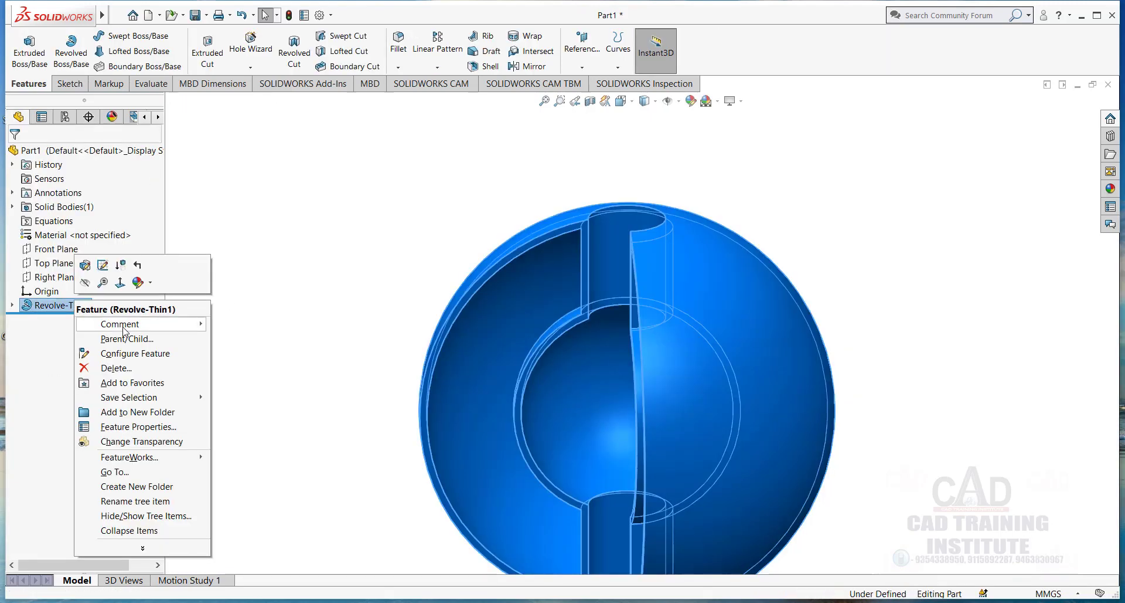
left_click(116, 367)
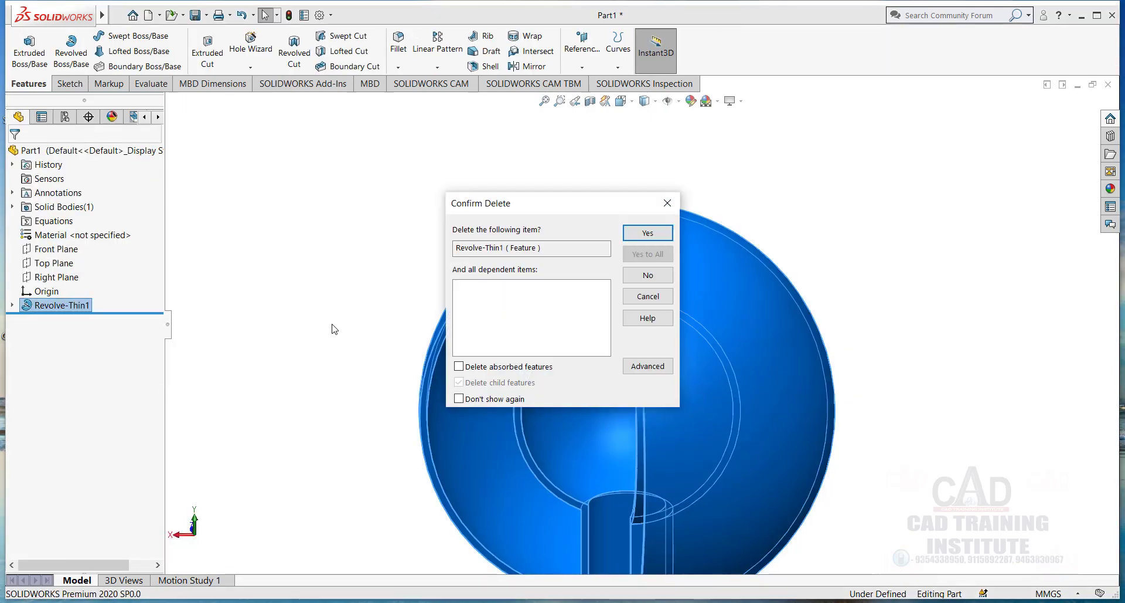
left_click(646, 232)
Revolve the profile sketch 270 degrees about its centerline as a solid without a thin wall, and inspect the open section.
left_click(71, 52)
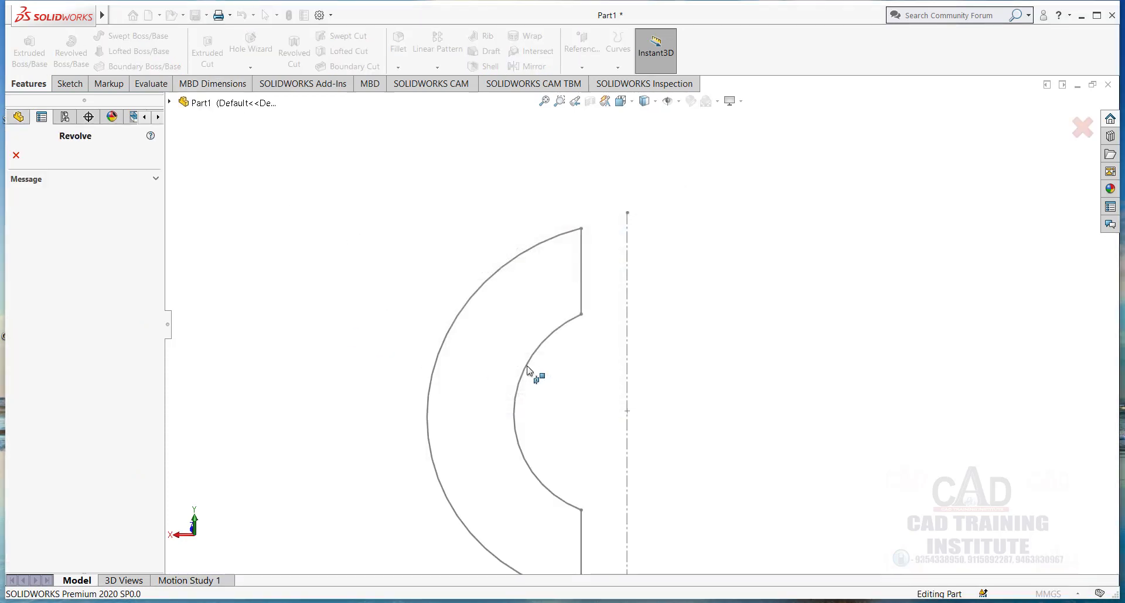
left_click(630, 371)
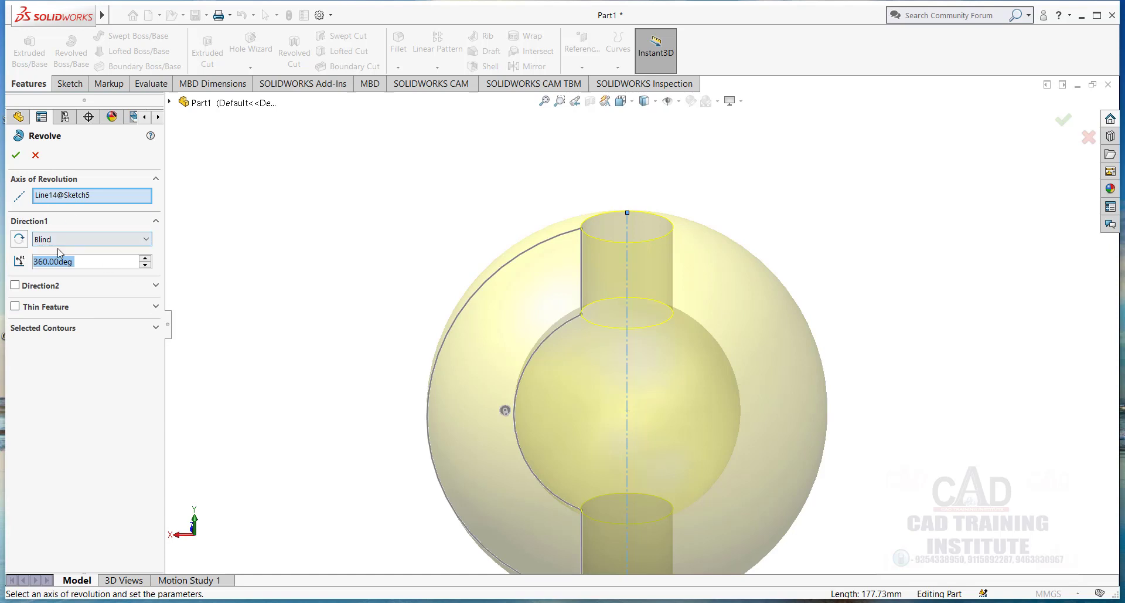
type("270")
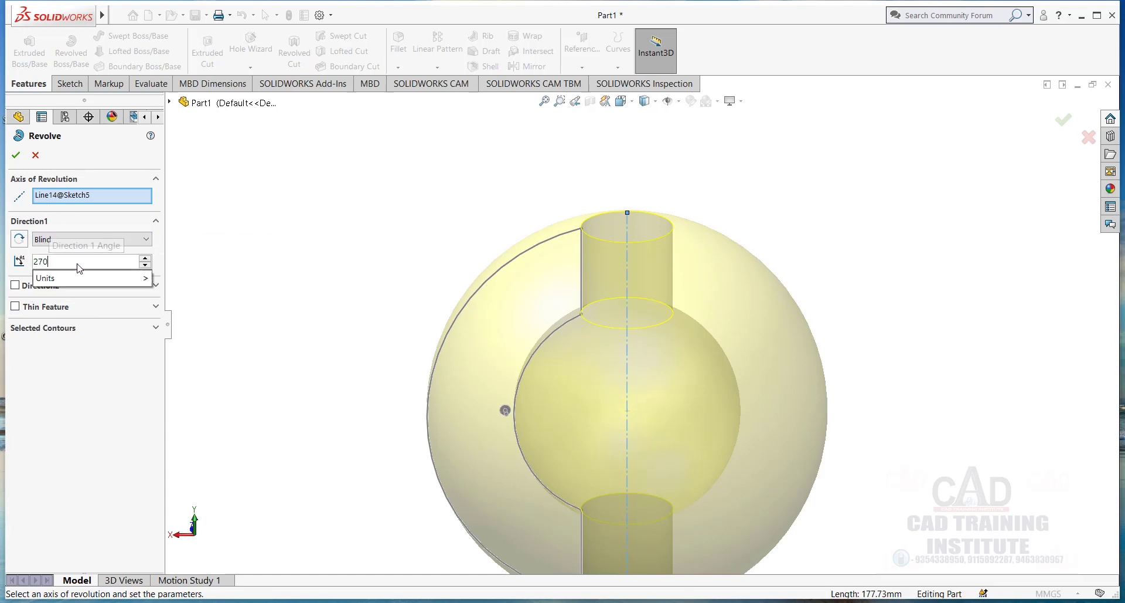
key("Return")
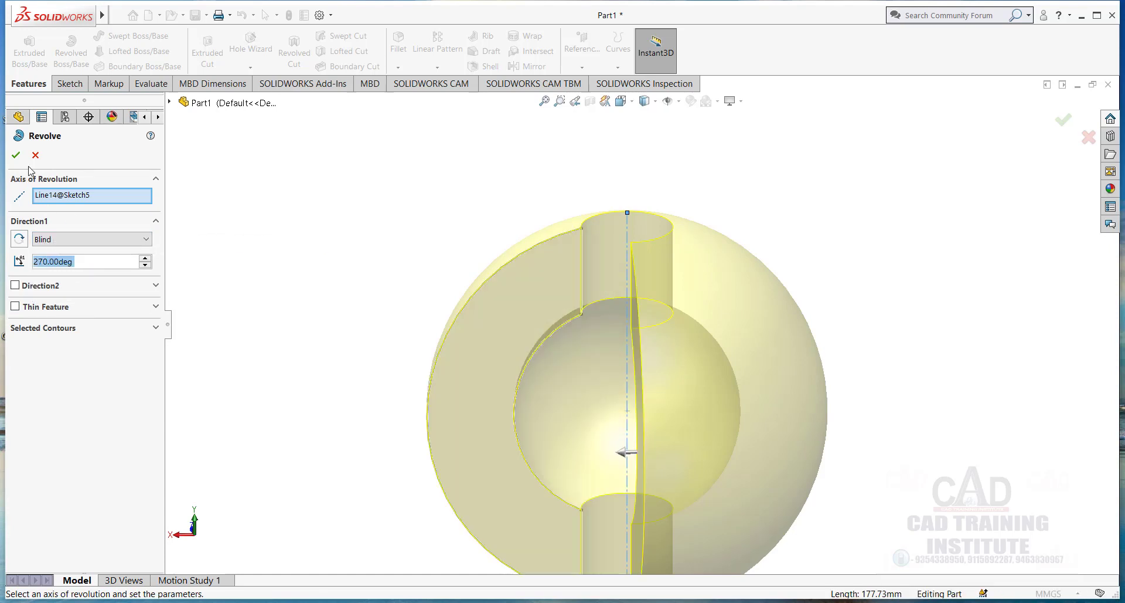
left_click(16, 156)
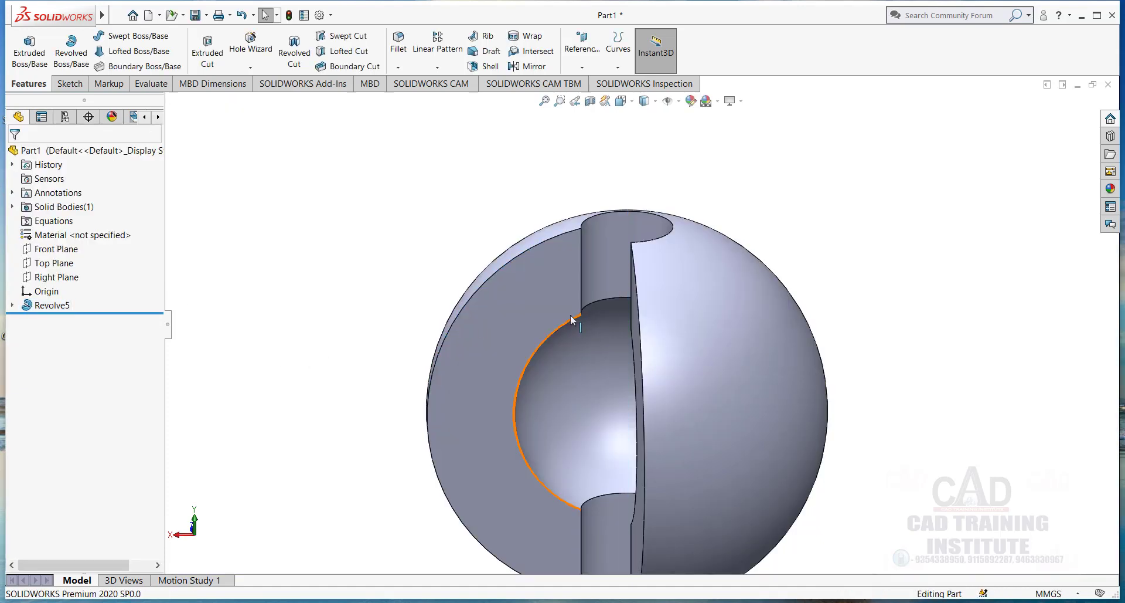
middle_click_drag(538, 295, 556, 270)
scroll(560, 371, "up", 4)
scroll(642, 245, "down", 2)
middle_click_drag(642, 245, 674, 256)
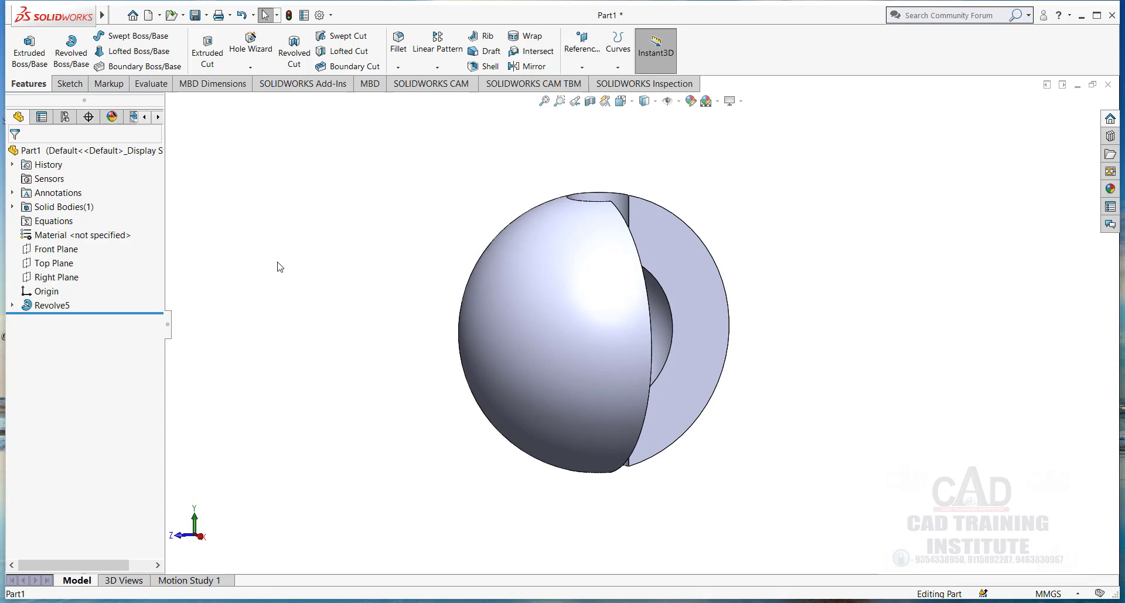
Start a sketch on the Front Plane, viewed face-on, and draw a vertical centerline upward from the origin.
right_click(56, 249)
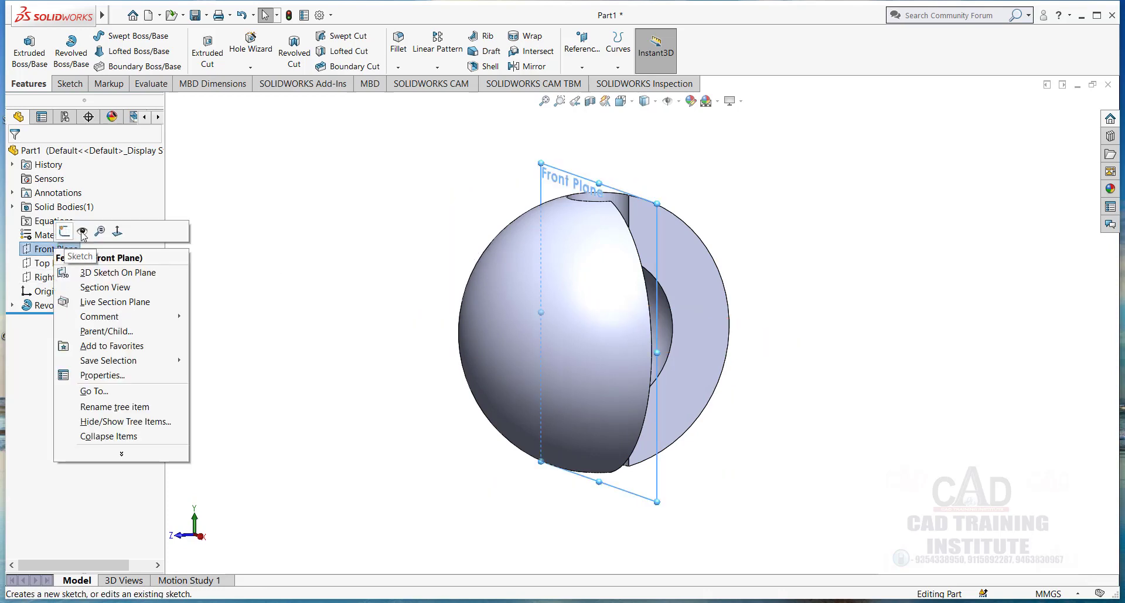
left_click(65, 232)
left_click(792, 55)
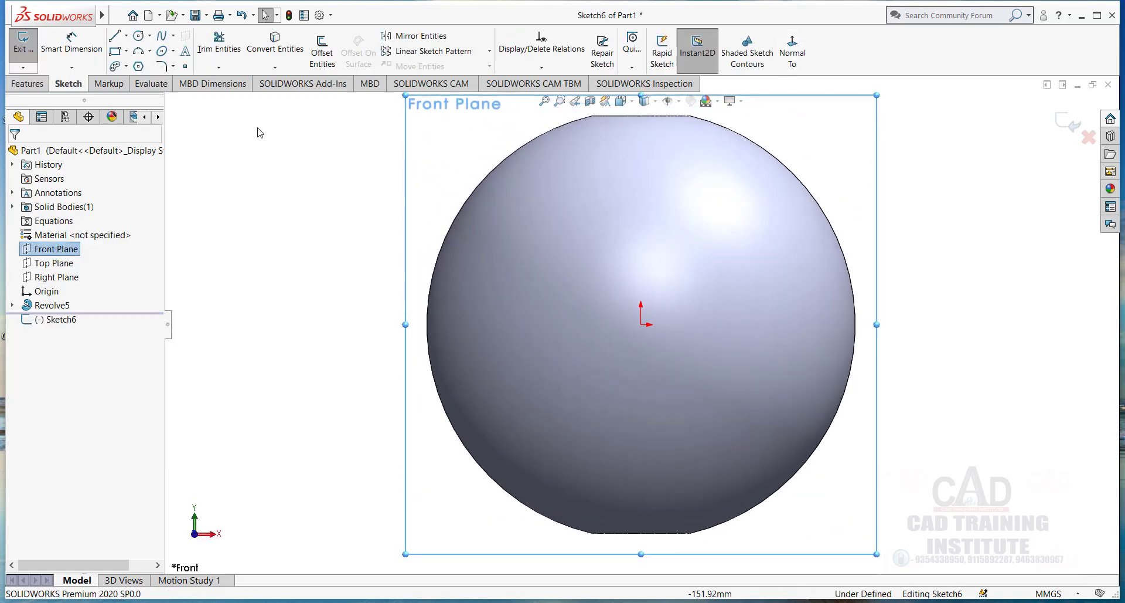
left_click(126, 35)
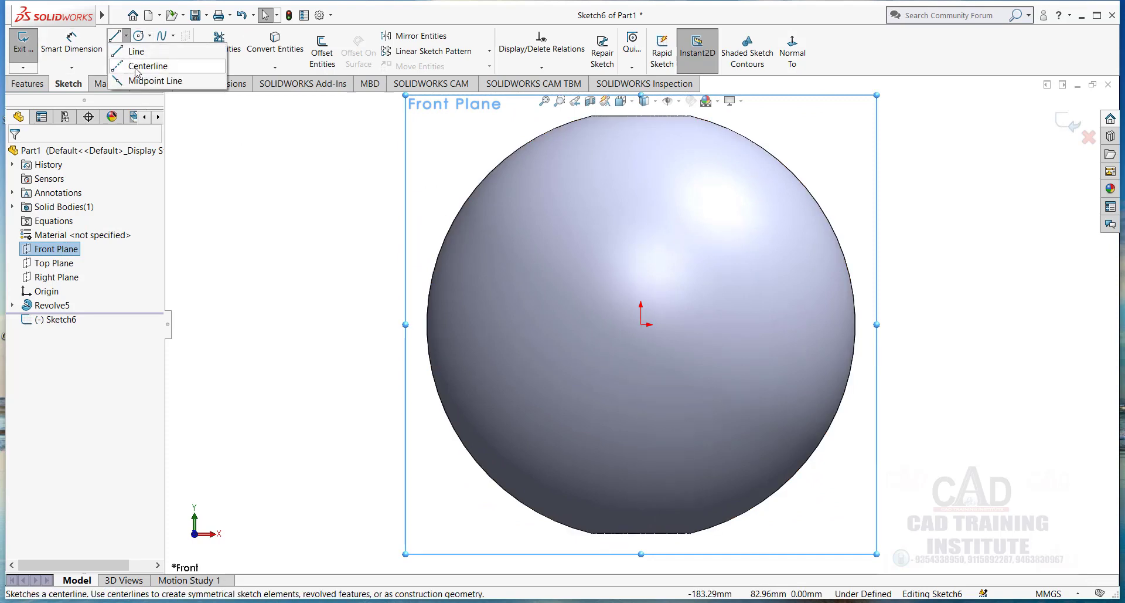
left_click(140, 54)
left_click(642, 324)
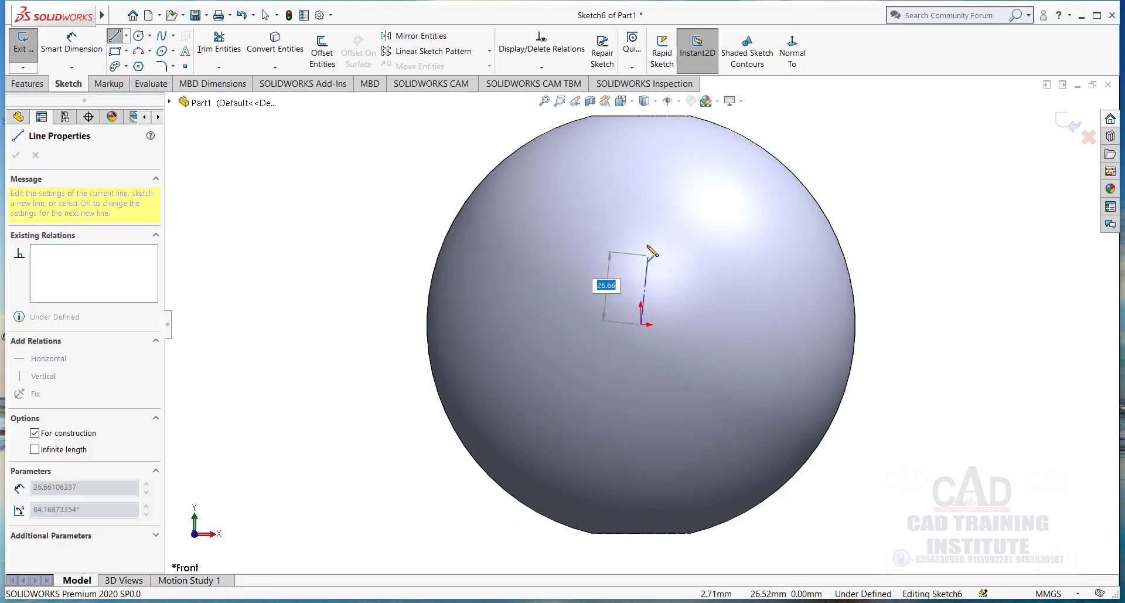
right_click(578, 206)
left_click(624, 215)
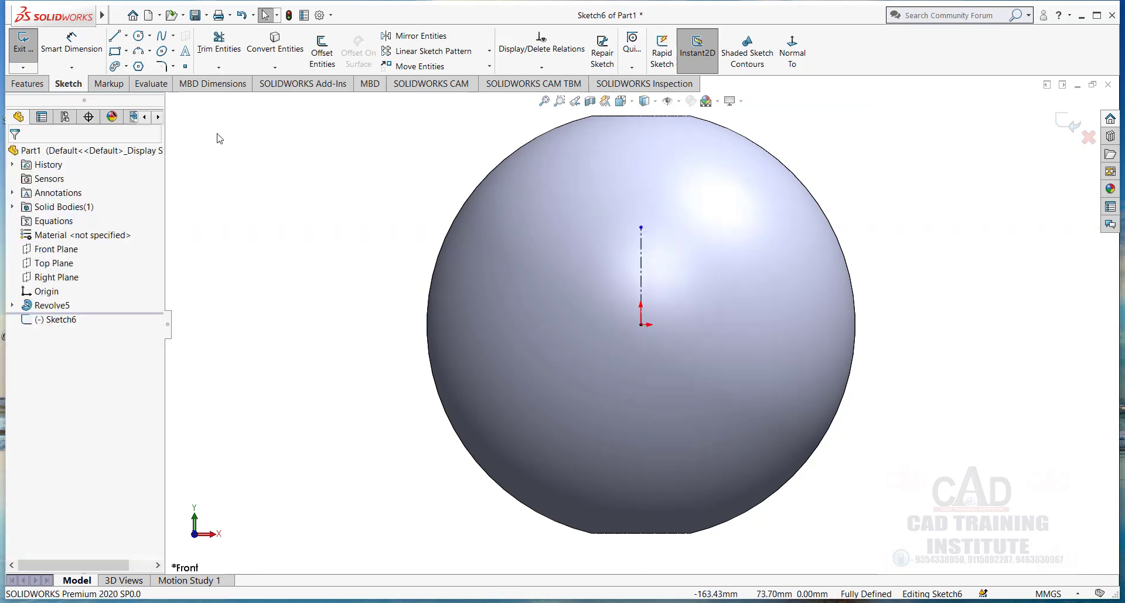
Sketch a circle of about 3.9 mm radius centered on the sphere's left outline near mid-height, and exit the sketch.
left_click(138, 35)
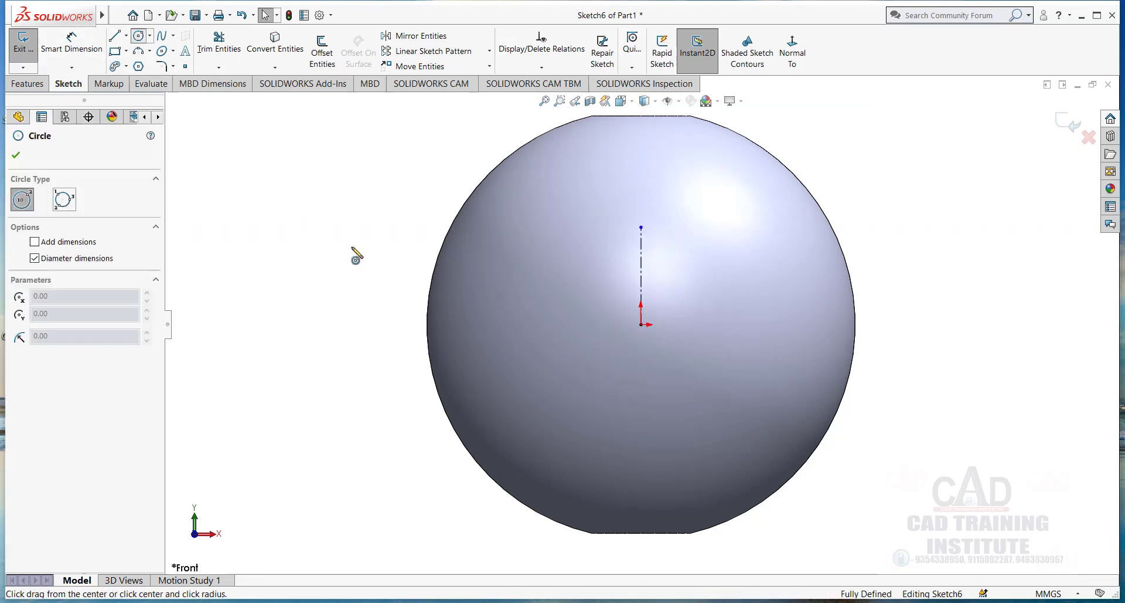
left_click(425, 319)
left_click(434, 329)
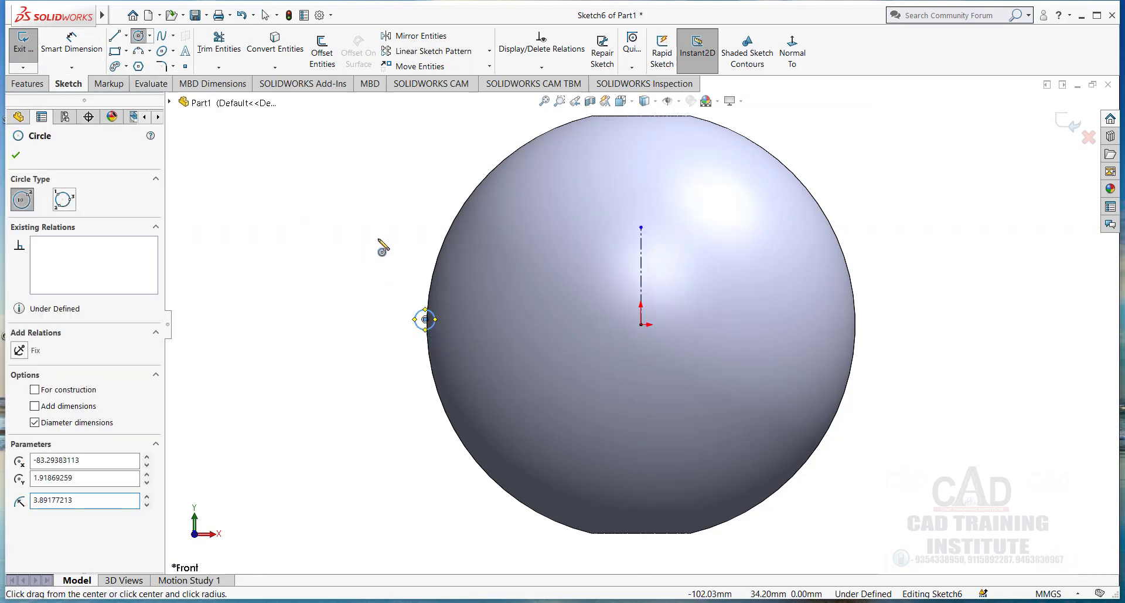
right_click(382, 246)
left_click(401, 241)
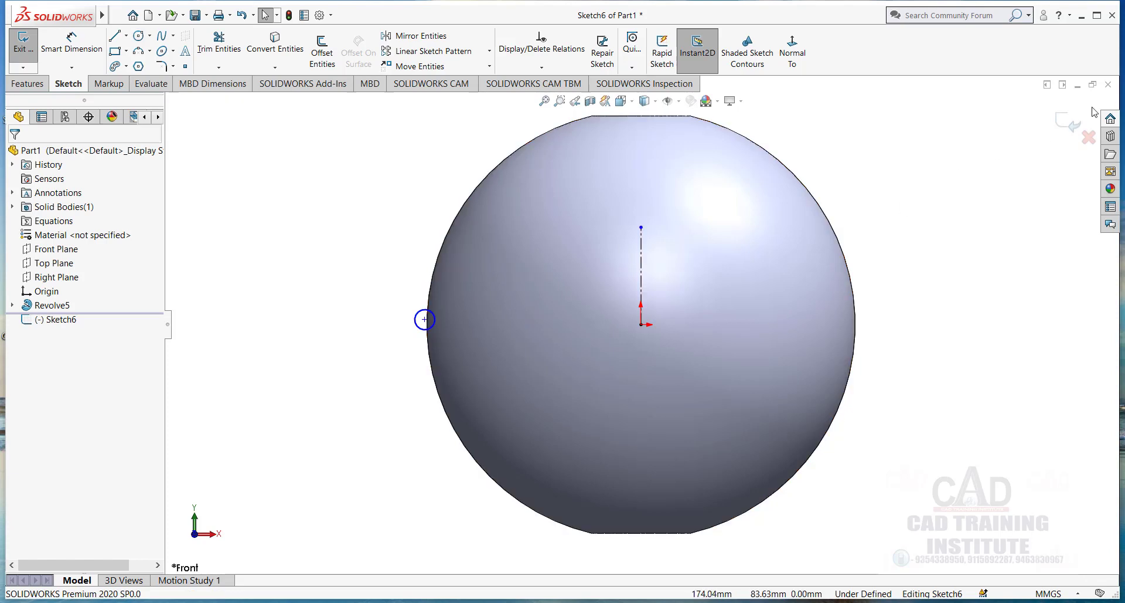
left_click(1067, 124)
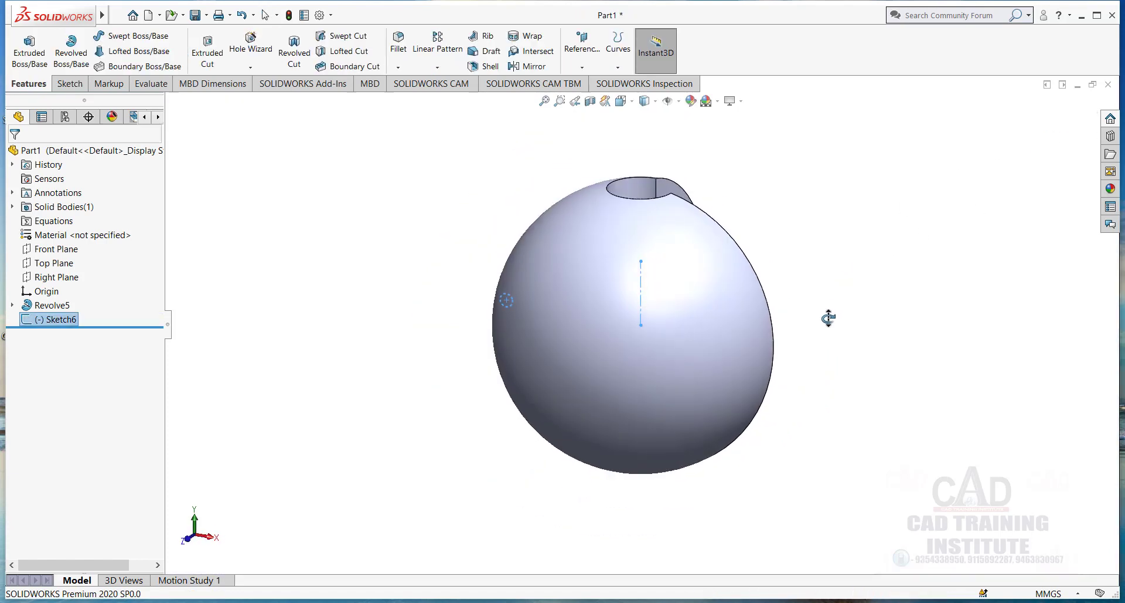
Cut a groove around the sphere with a 360-degree Revolved Cut of the small circle about the centerline, and inspect it.
left_click(294, 51)
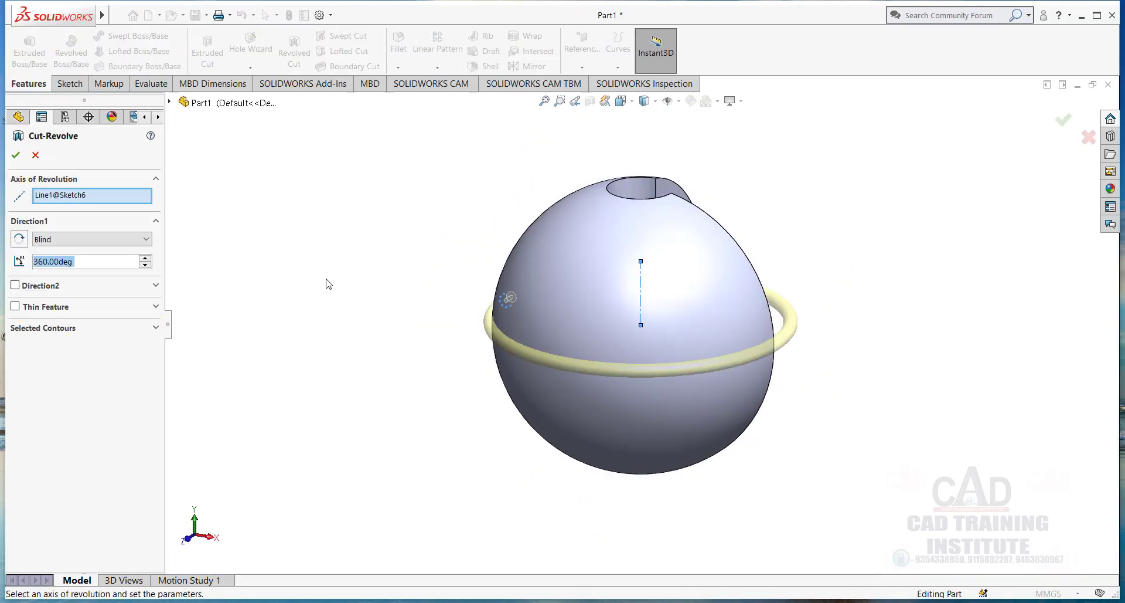
left_click(15, 154)
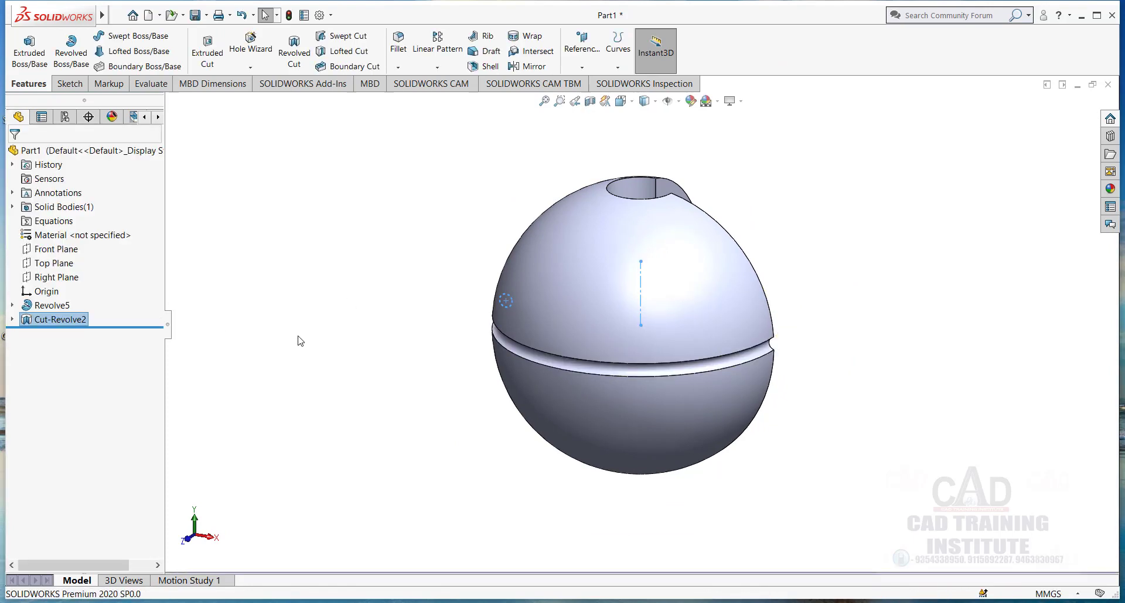
middle_click_drag(297, 339, 368, 392)
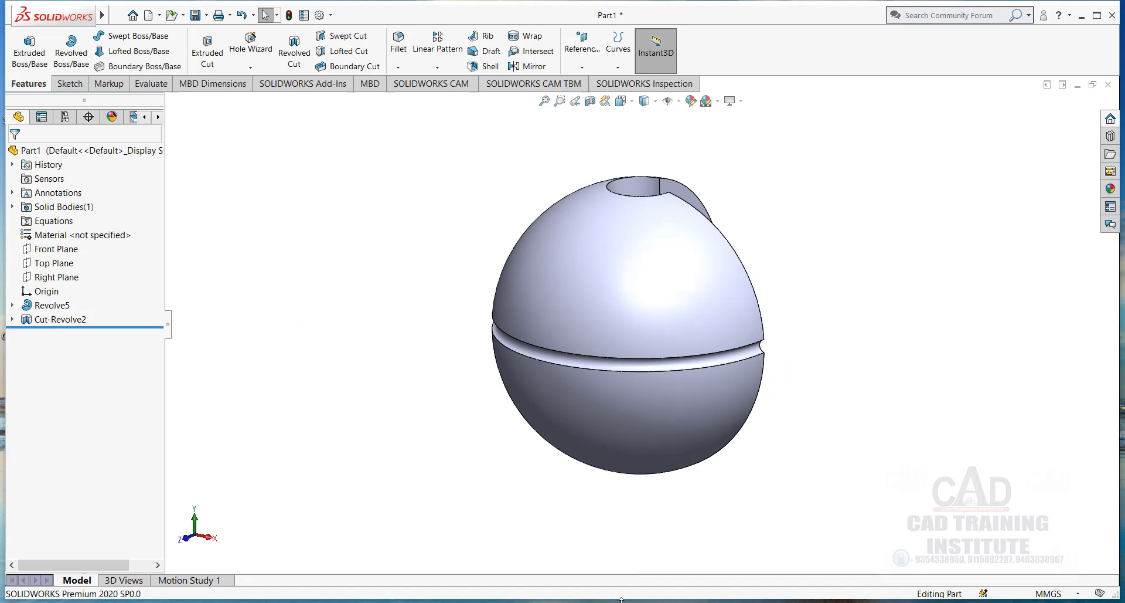